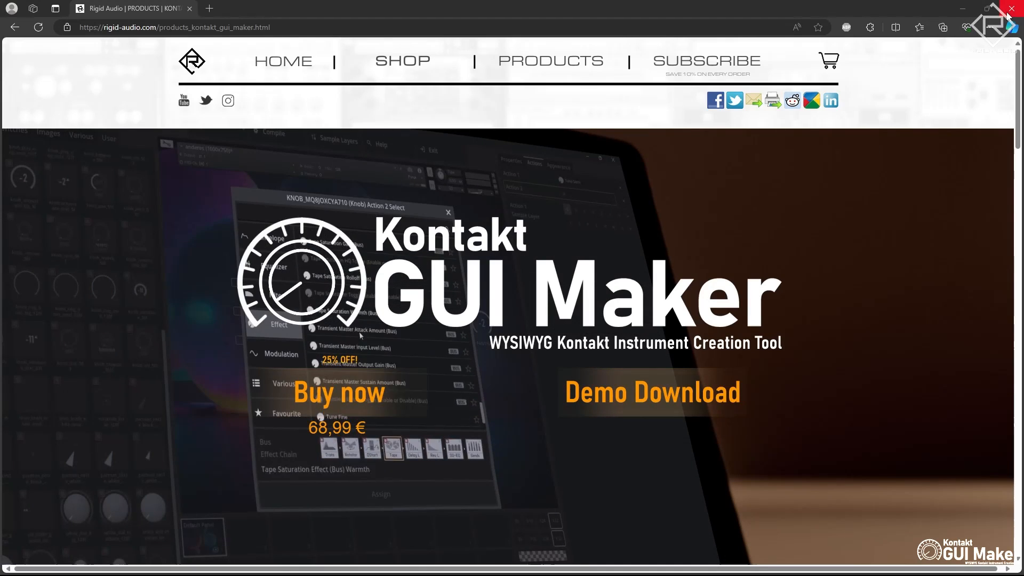
Close the browser and launch Kontakt_GUI_Maker_v2024_1_0_0.exe from inside the desktop's Kontakt_GUI_Maker_v2024_1_0_0 folder
click(1007, 15)
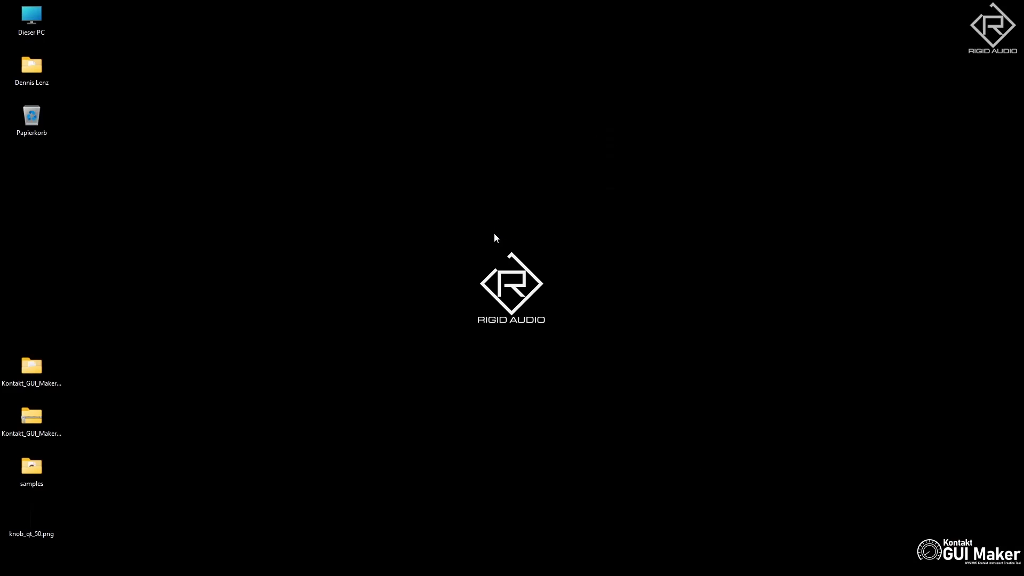
click(40, 367)
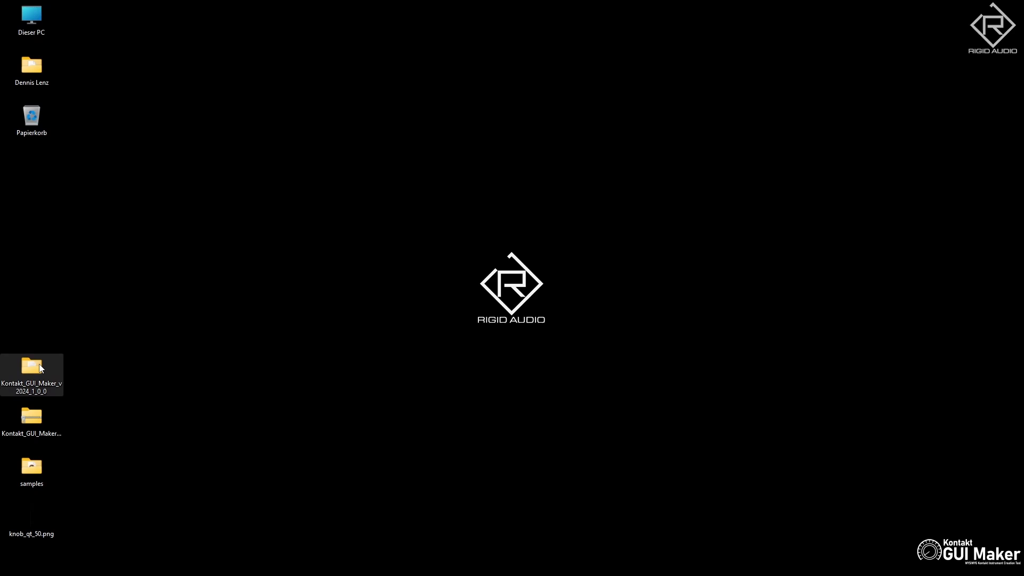
click(38, 419)
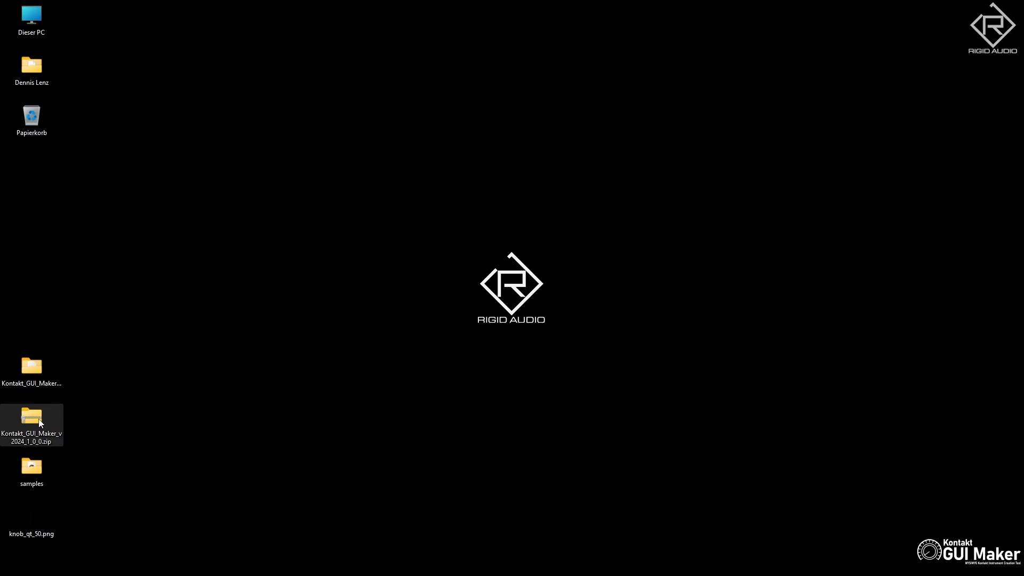
click(32, 365)
double_click(32, 364)
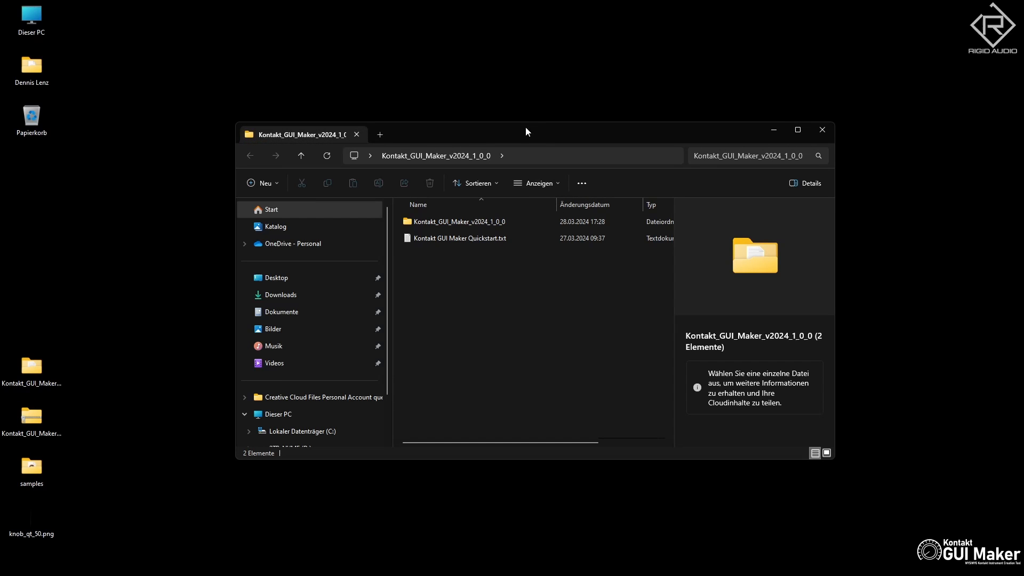
drag(526, 128, 500, 103)
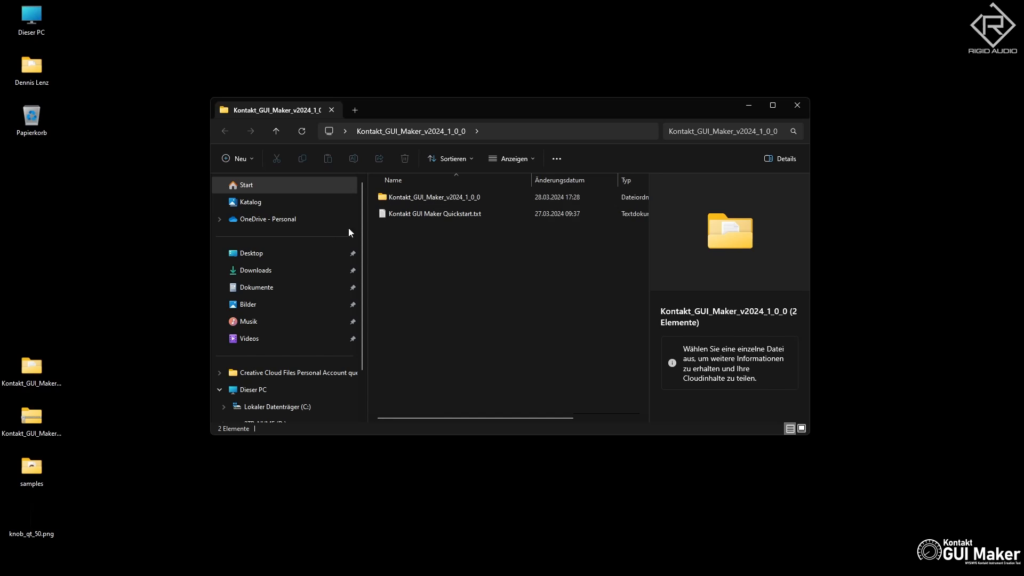
double_click(463, 197)
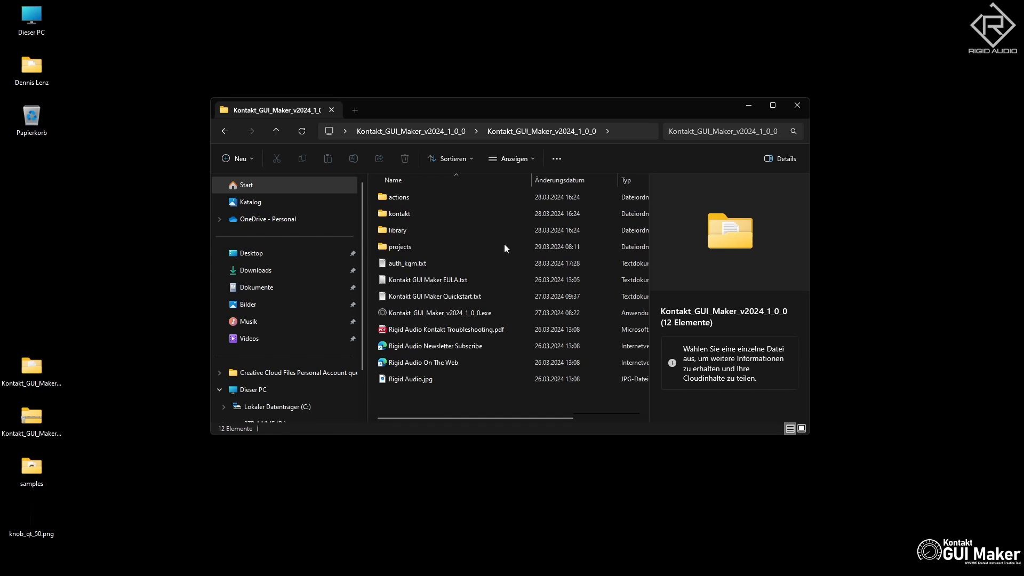
double_click(453, 313)
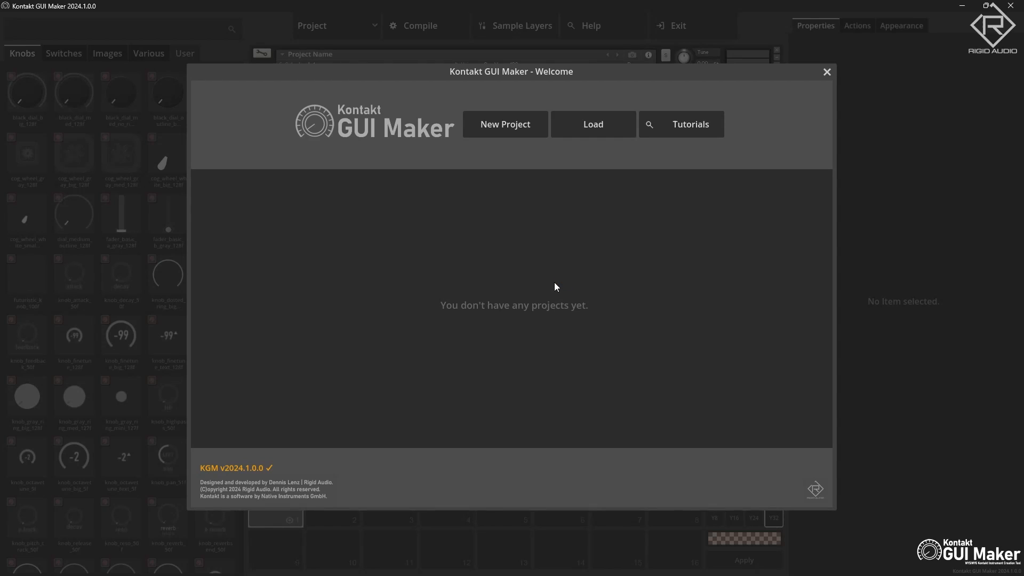
Create a new project named "my superdrummachine" with the Large (1000x750) project size
click(499, 131)
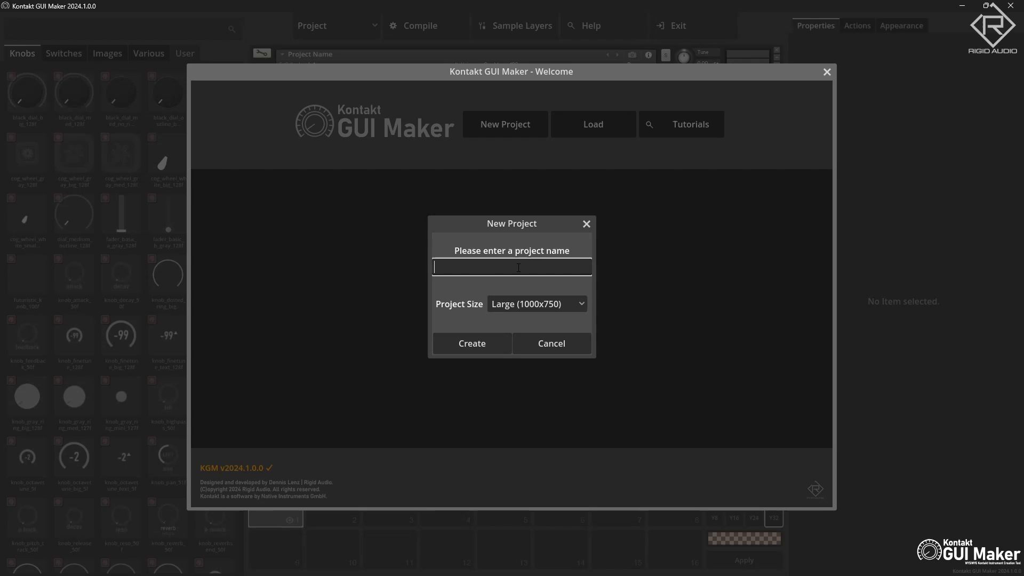
text(my superdrummachine)
key(Return)
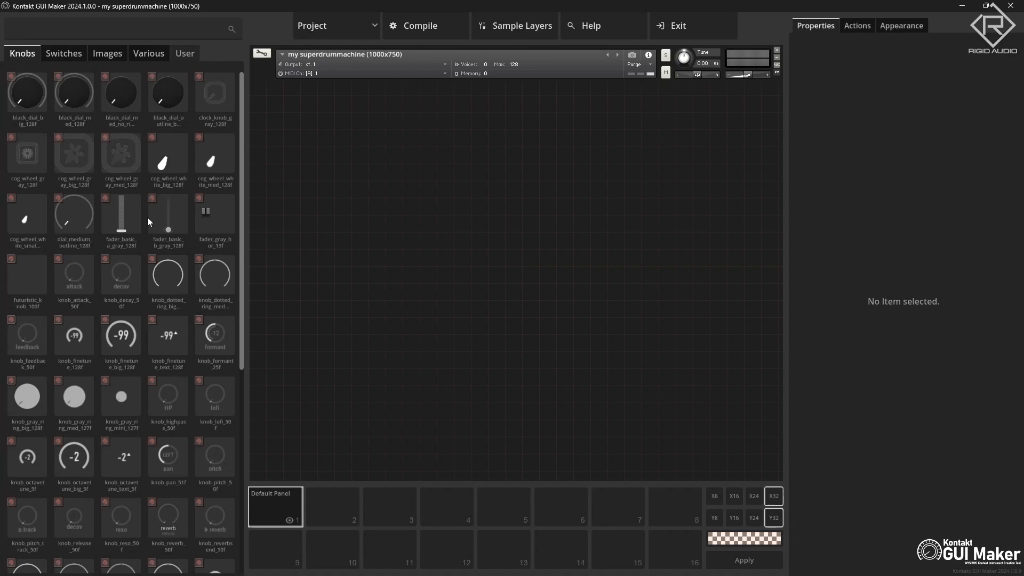
Look through the element library's knobs, switches, images, various and user categories
scroll(150, 231, down, 6)
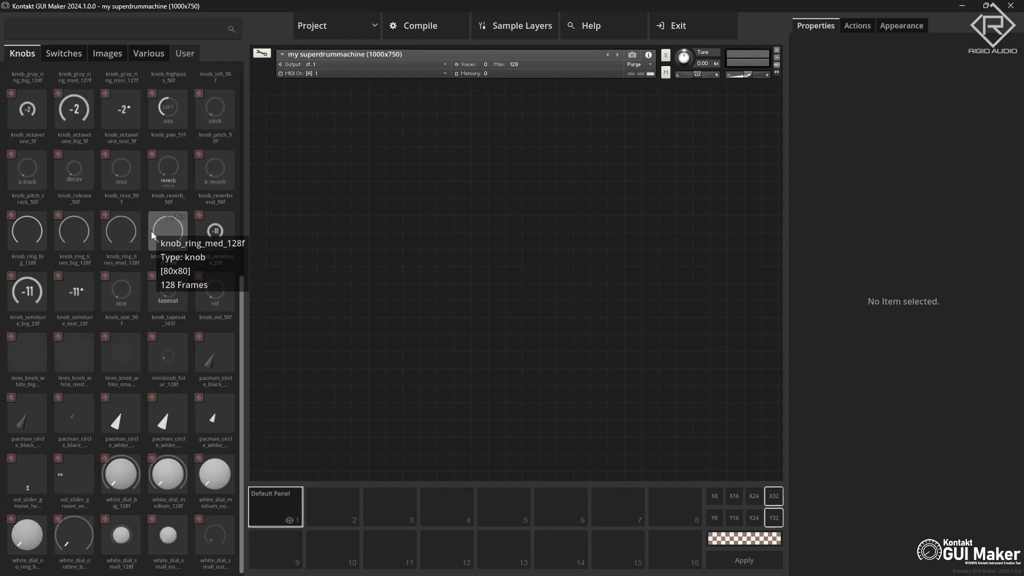
scroll(152, 232, up, 6)
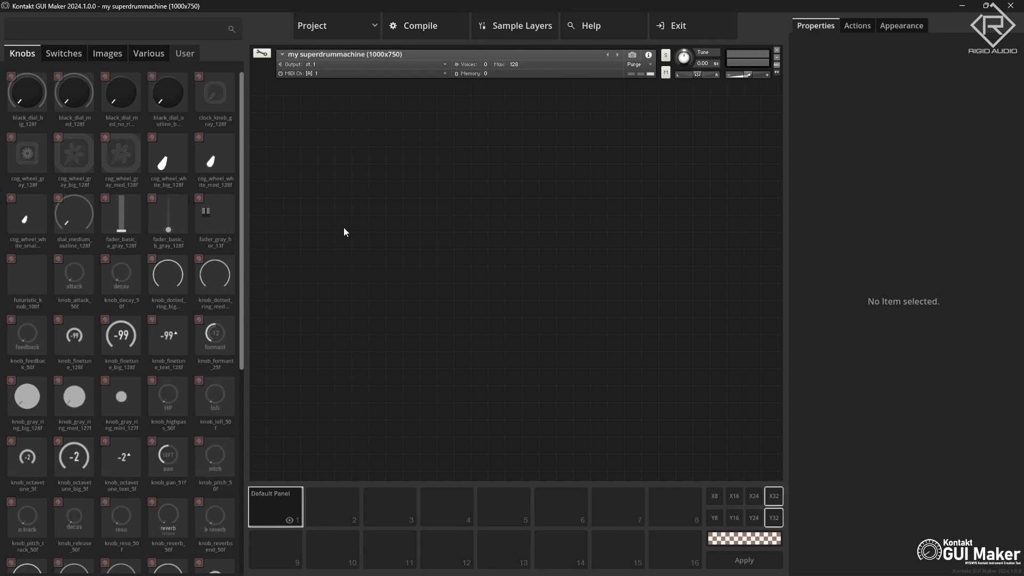
scroll(147, 322, down, 6)
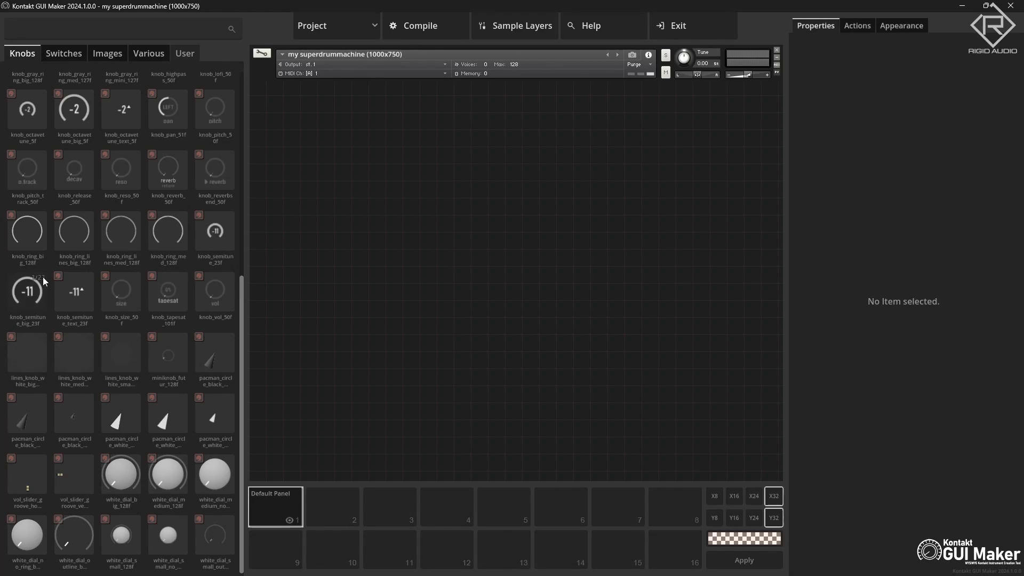
mouse_move(43, 277)
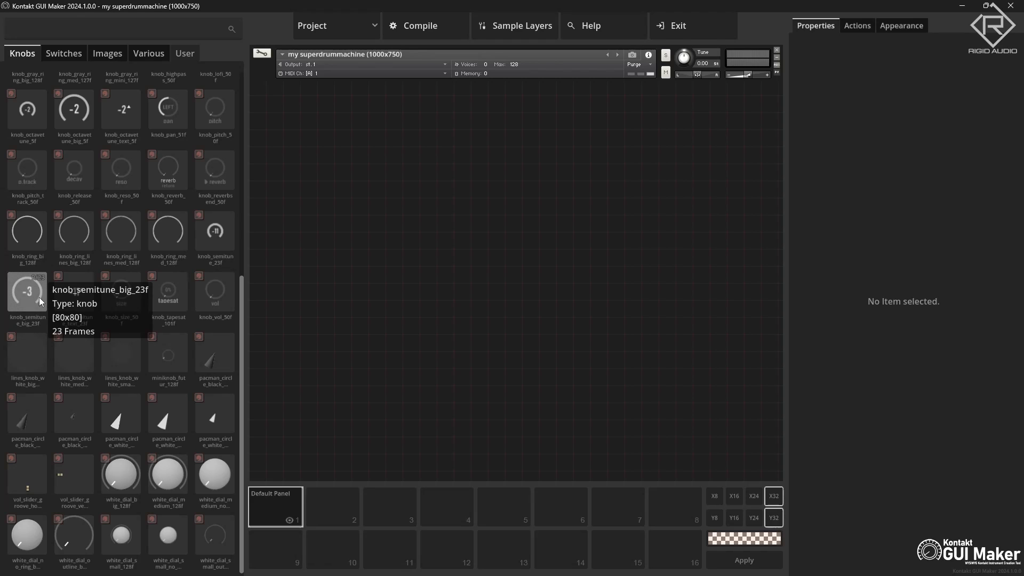
scroll(38, 296, up, 5)
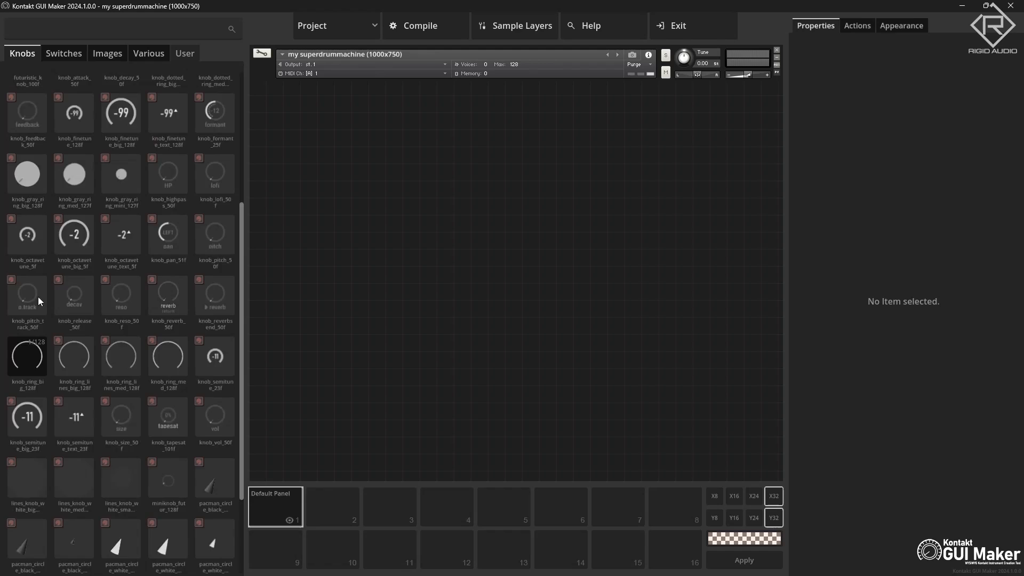
click(72, 55)
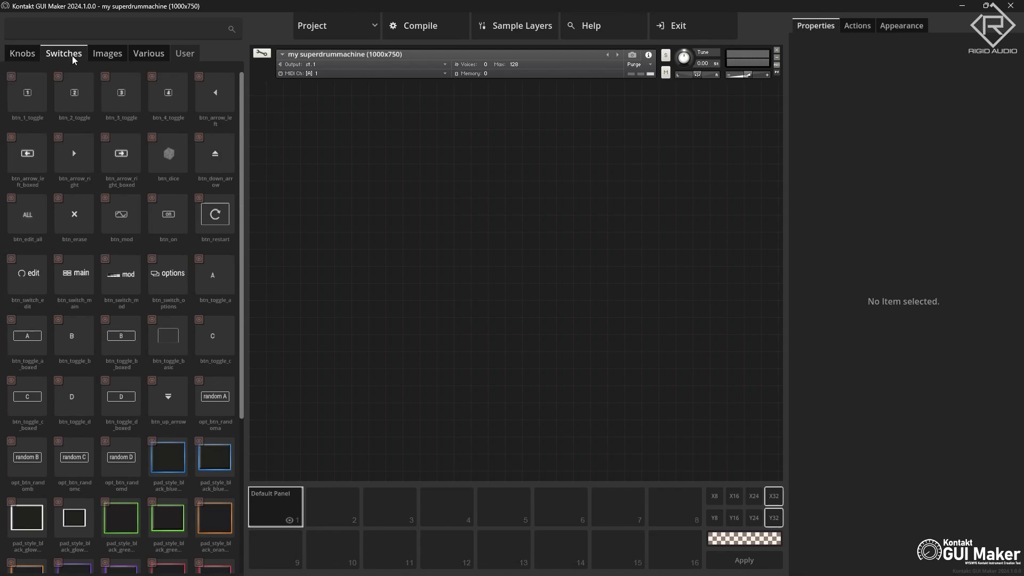
click(100, 55)
scroll(138, 258, down, 10)
scroll(139, 265, up, 10)
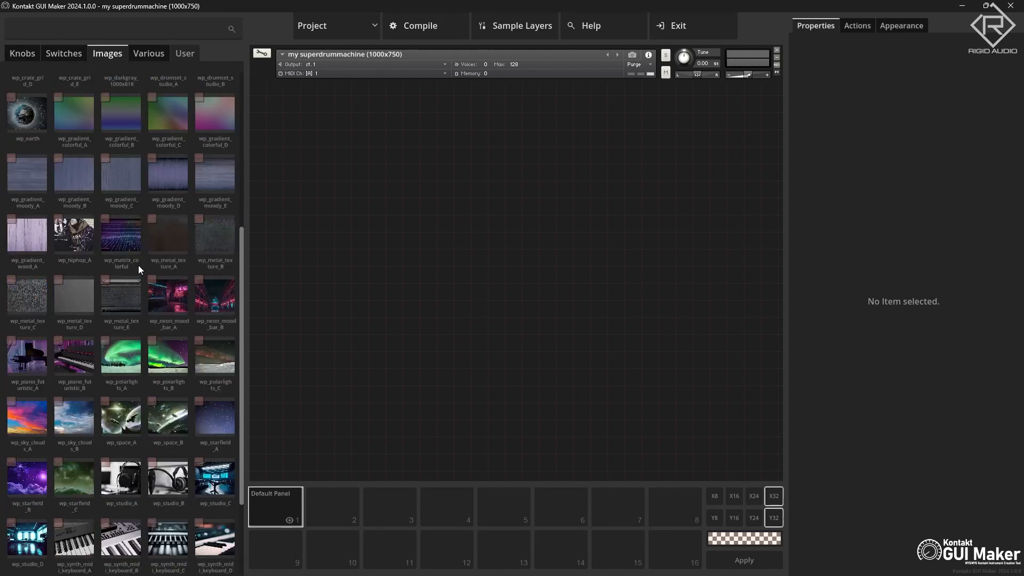
click(154, 52)
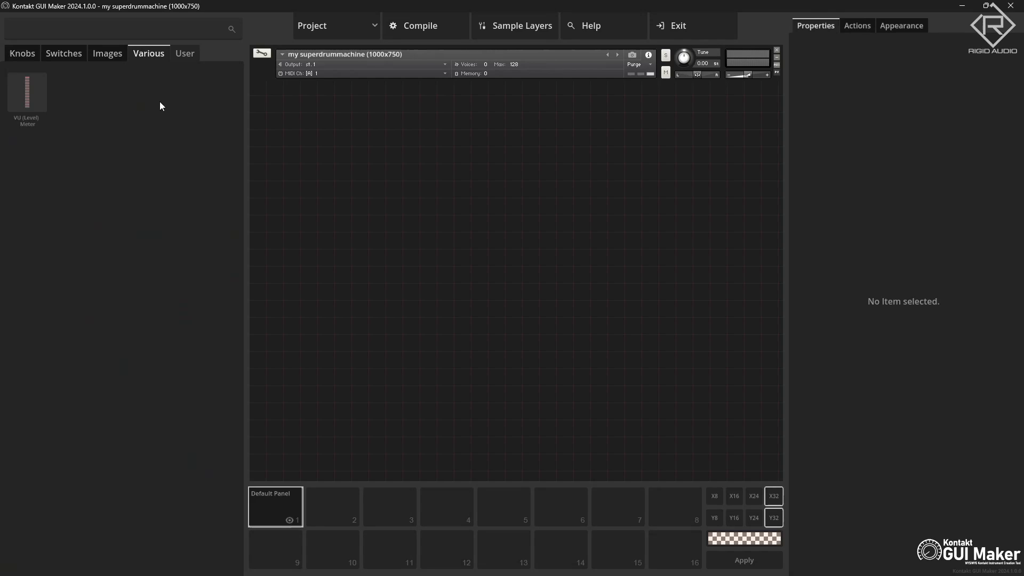
click(180, 52)
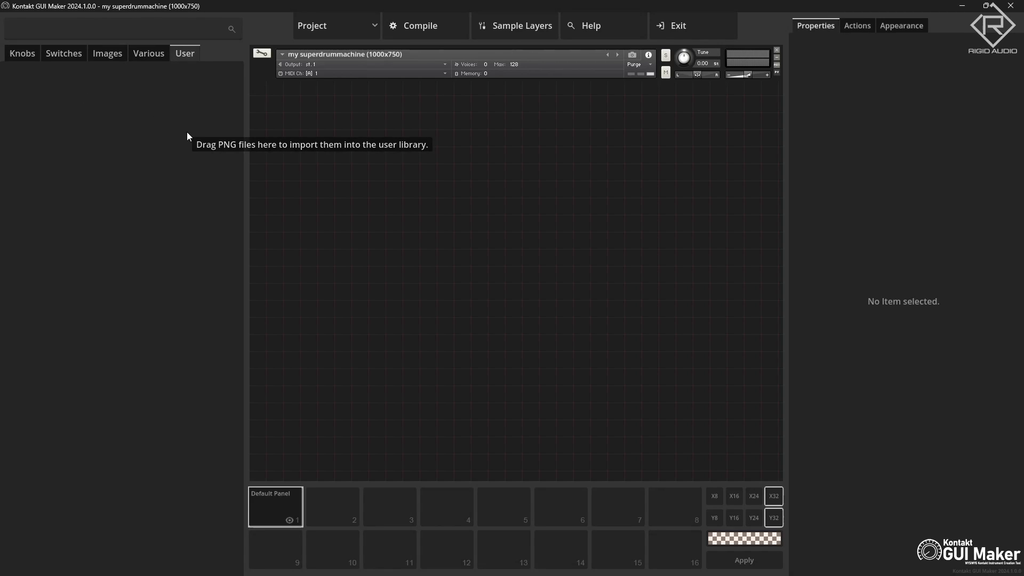
click(22, 55)
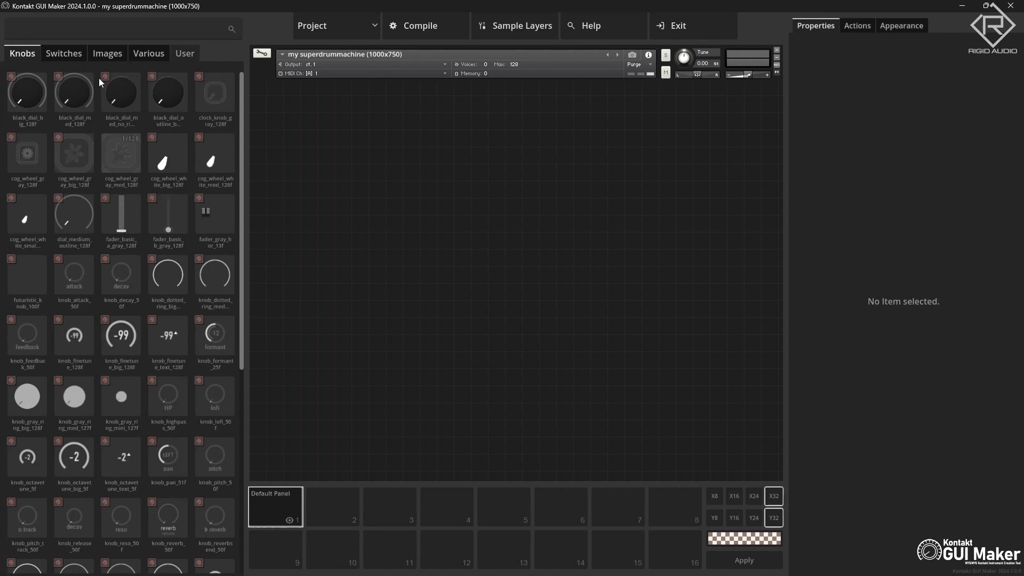
Place the smaller blue, green, orange, purple and red black-style pad switches in a row at Y 372 px, spaced 128 px apart from X 171 px
click(67, 57)
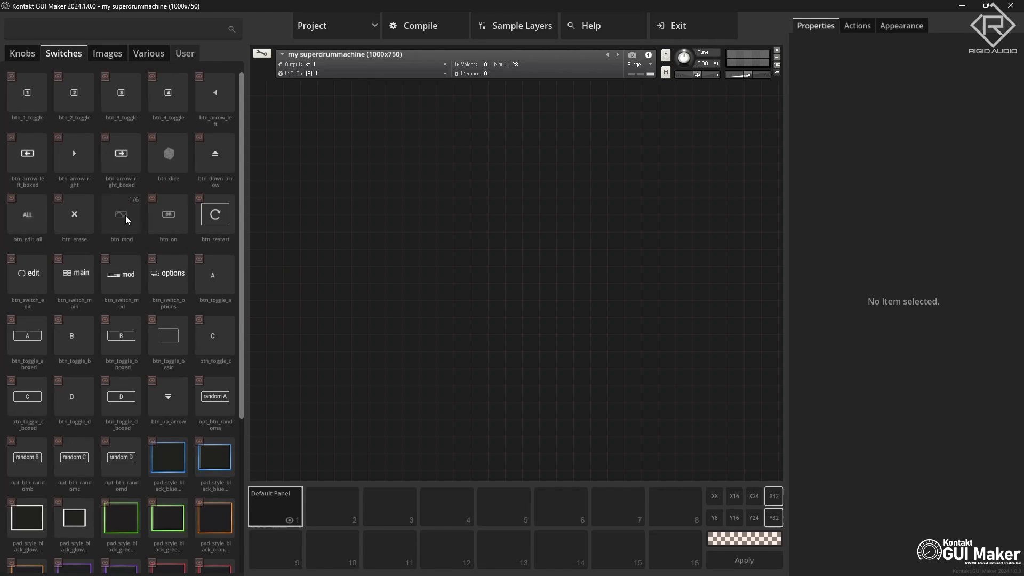
scroll(187, 354, down, 4)
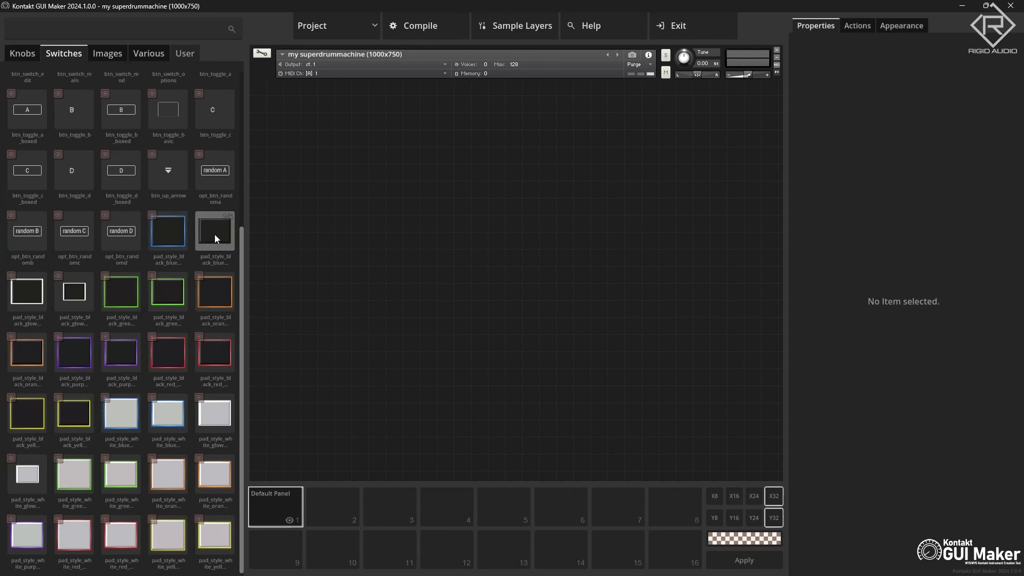
drag(215, 232, 367, 267)
drag(153, 297, 429, 269)
drag(21, 350, 507, 272)
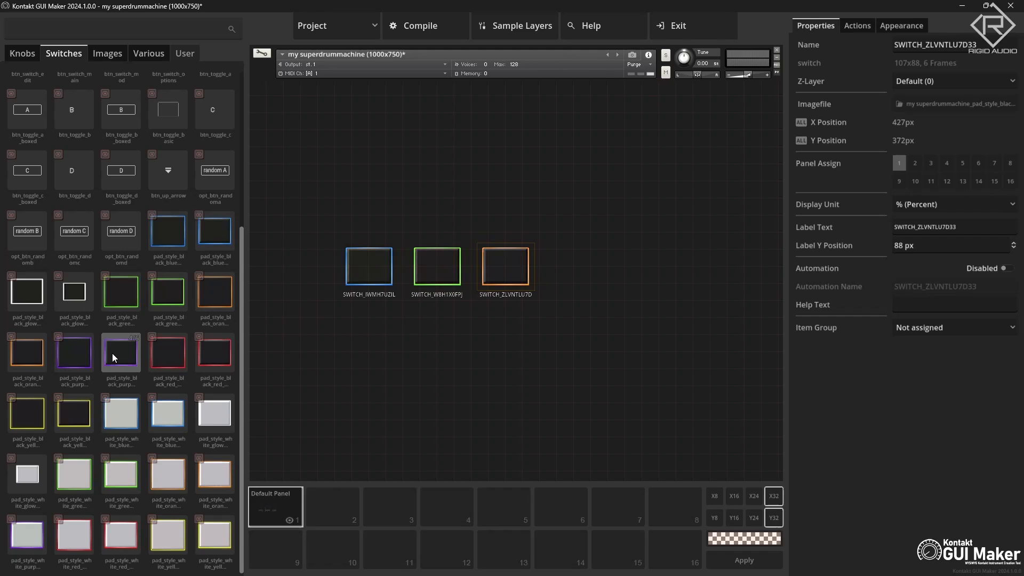
drag(113, 356, 573, 267)
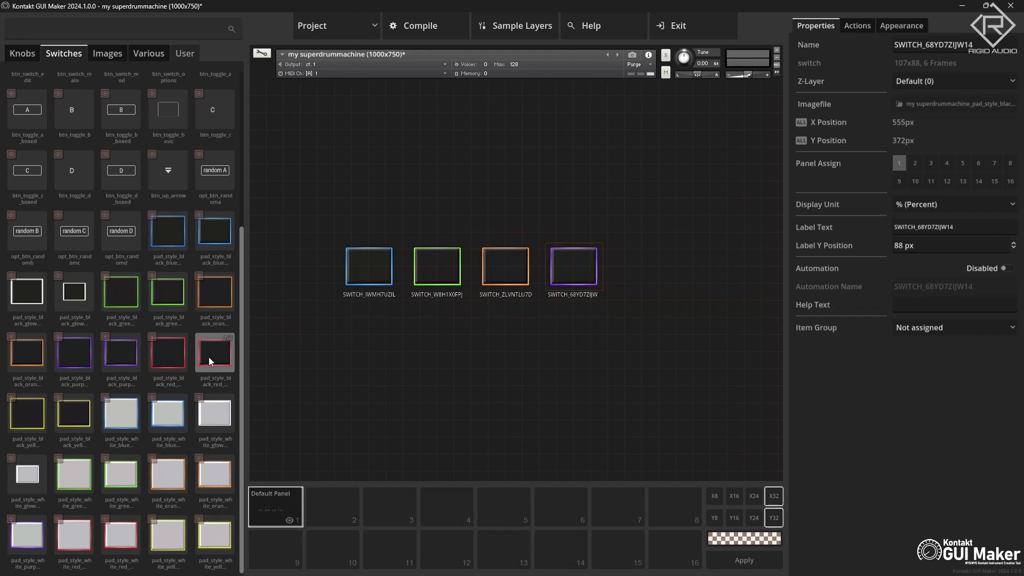
drag(209, 357, 646, 270)
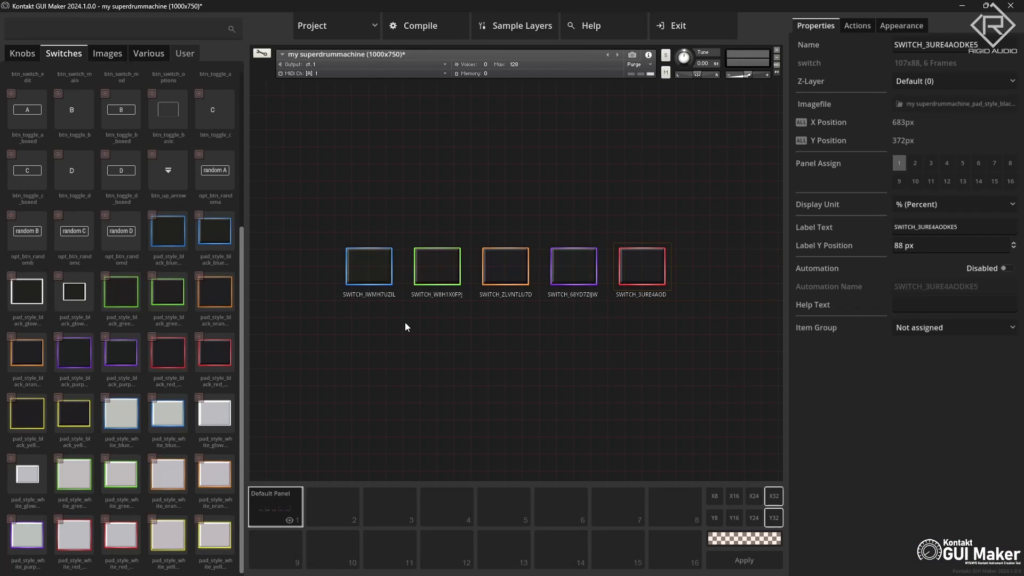
Label the blue pad KICK, the green pad HIHAT and the orange pad OPENHAT
click(375, 279)
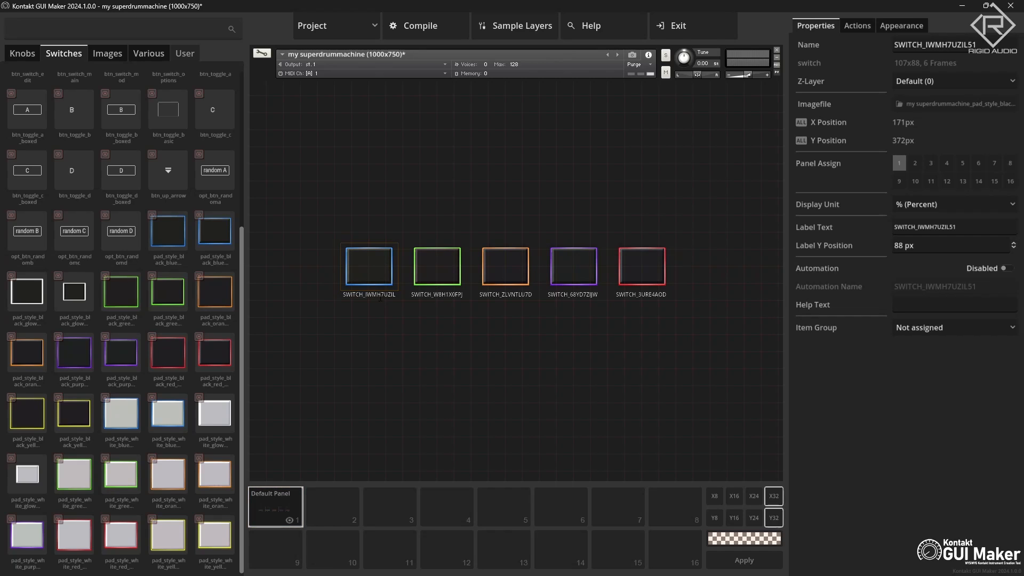
double_click(380, 296)
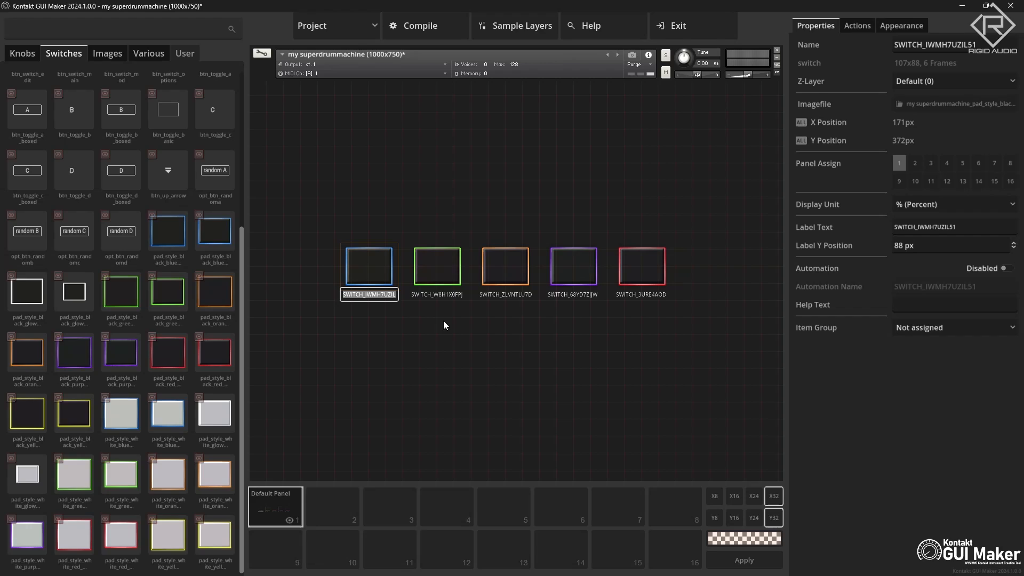
text(KICK)
key(Return)
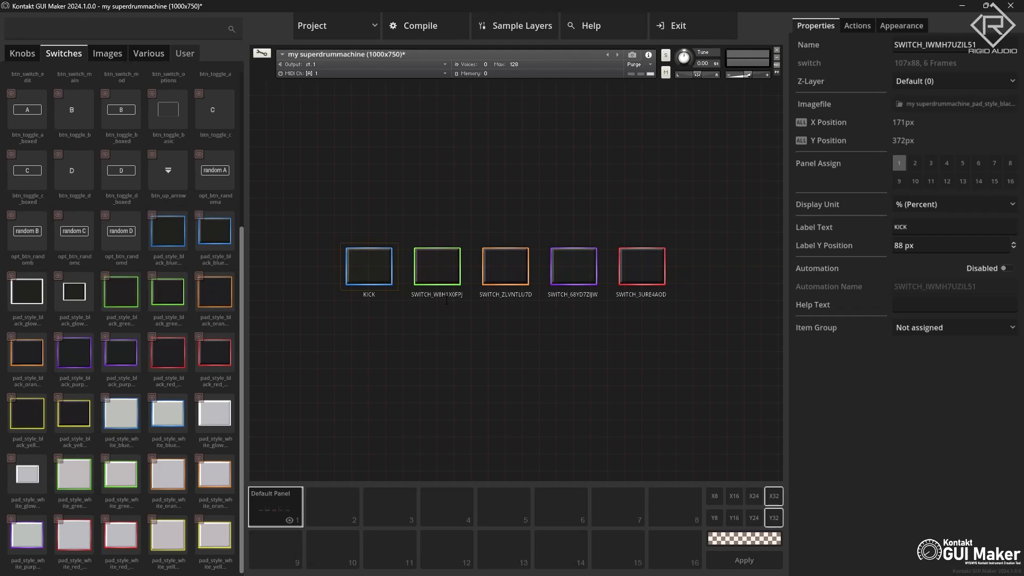
double_click(445, 295)
text(HIHAT)
key(Return)
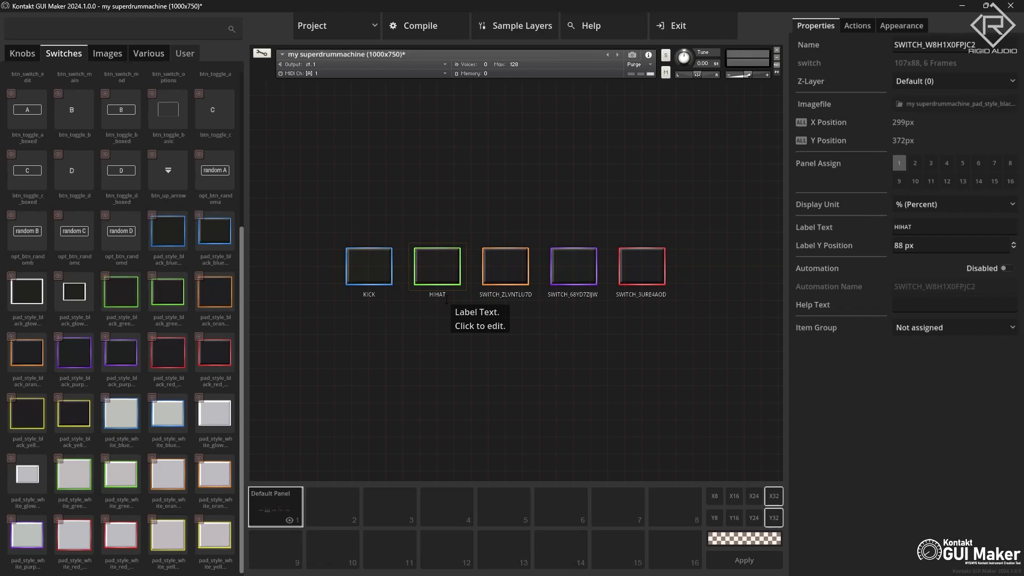
double_click(505, 295)
text(OPENHAT)
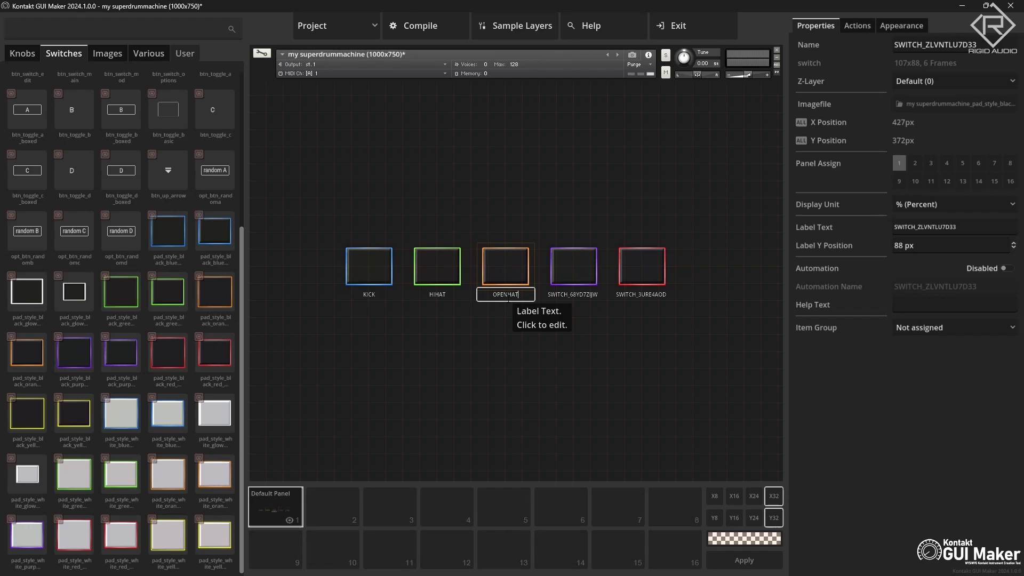
key(Return)
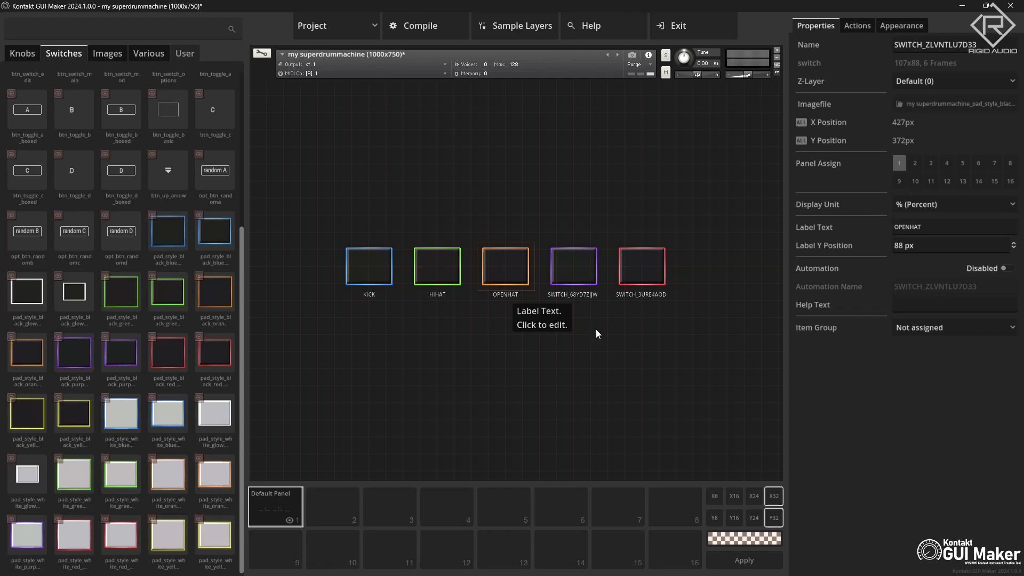
Label the purple pad SNARE and the red pad PERCUSSION, leaving nothing selected on the canvas
double_click(573, 294)
text(SNARE)
key(Return)
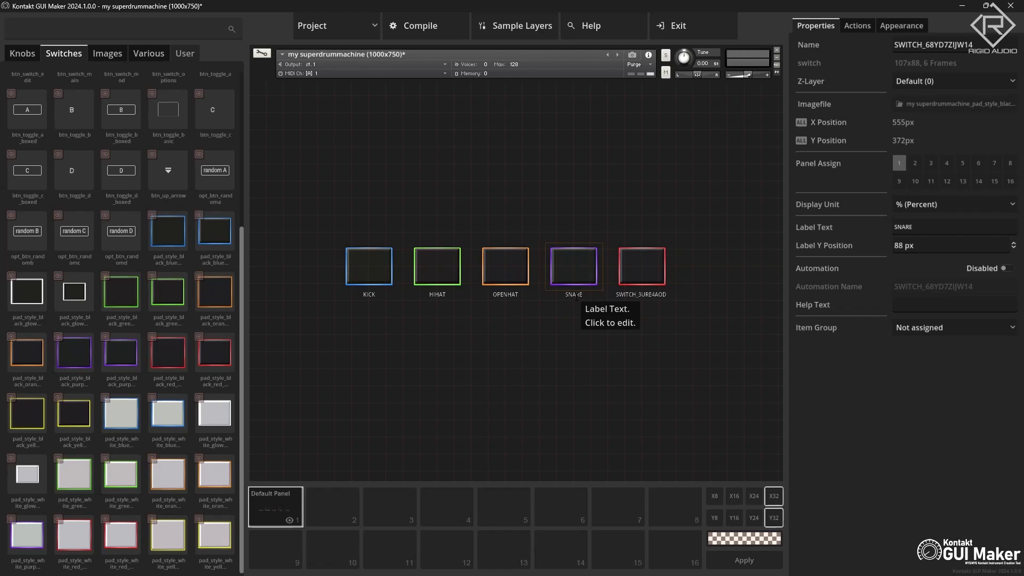
double_click(646, 295)
text(PERCUSSION)
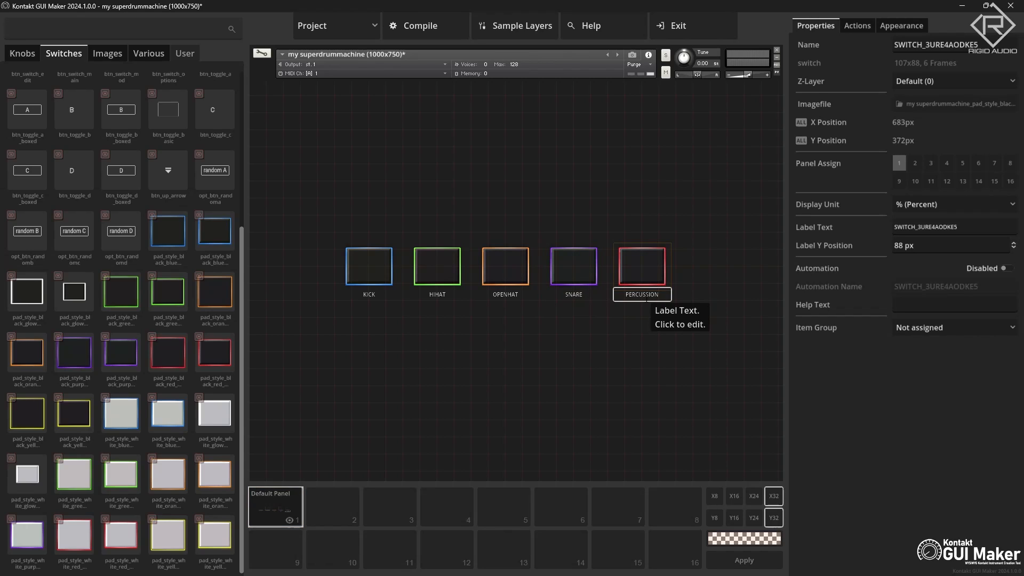
key(Return)
click(532, 215)
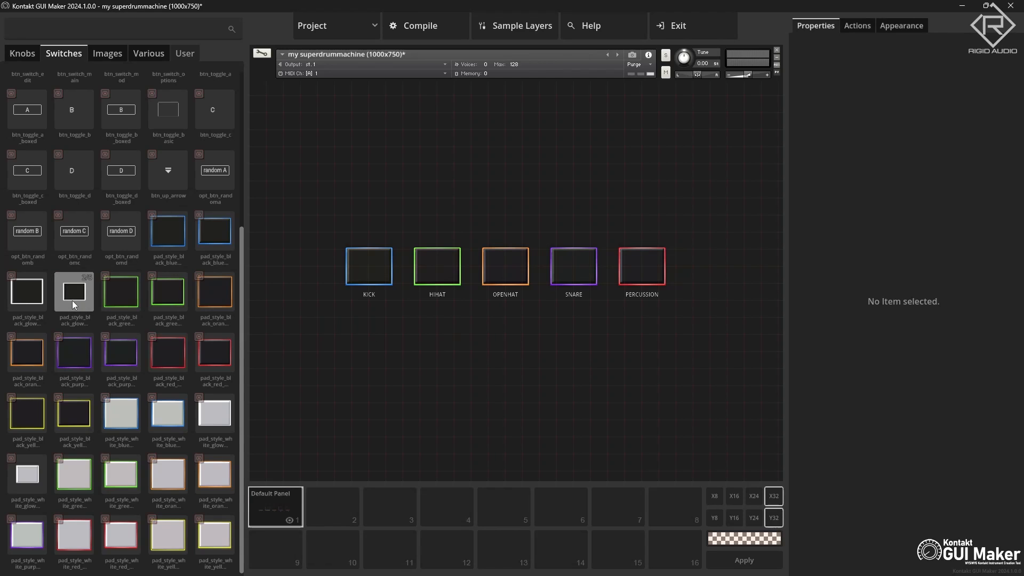
Place five small black glow pad switches above the coloured pads at Y 299 px, spaced 128 px apart from X 199 px
drag(73, 296, 369, 216)
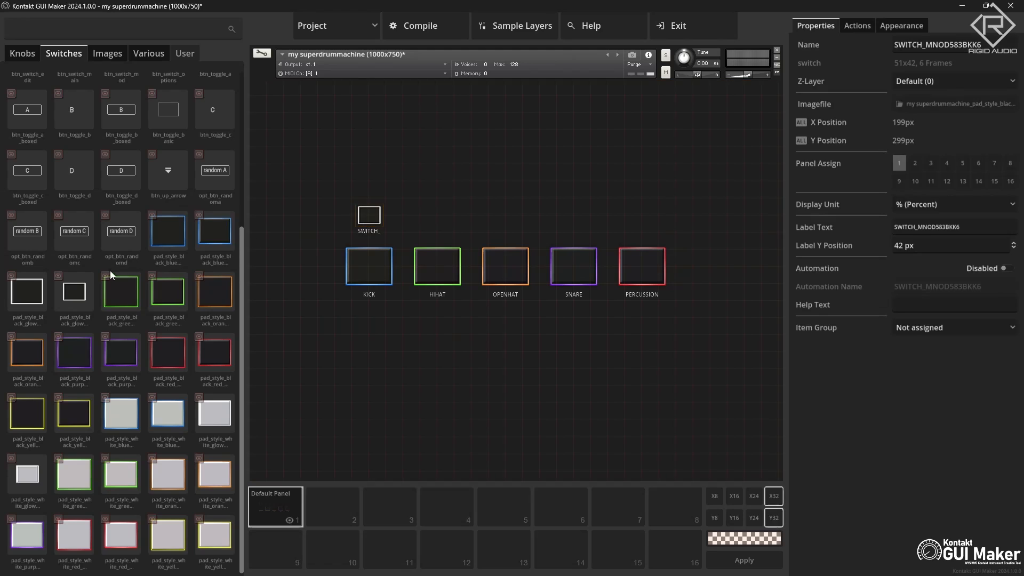
drag(76, 296, 437, 215)
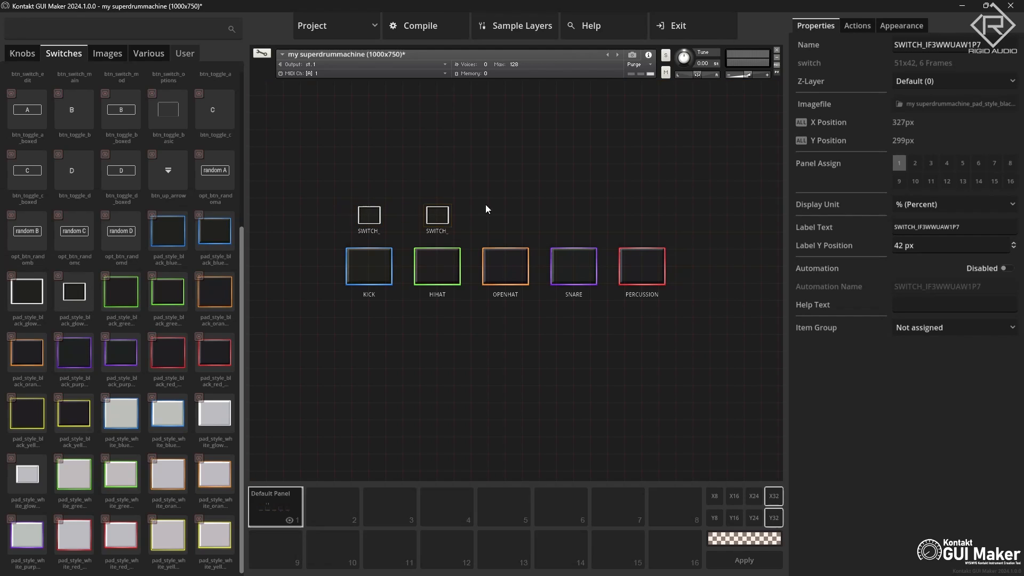
click(482, 209)
click(447, 213)
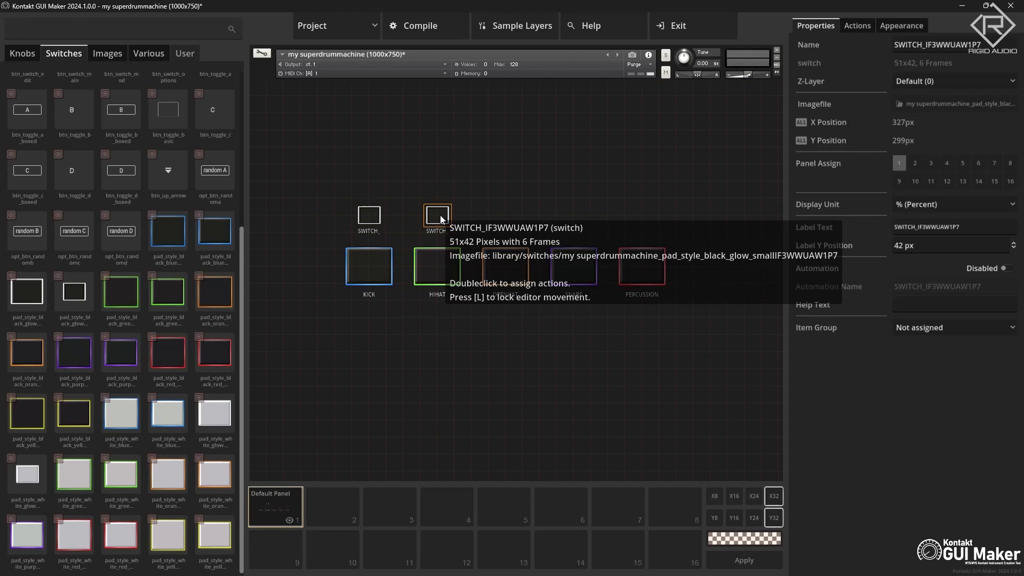
key(ctrl+d)
drag(442, 219, 648, 220)
key(ctrl+d)
key(ctrl+d)
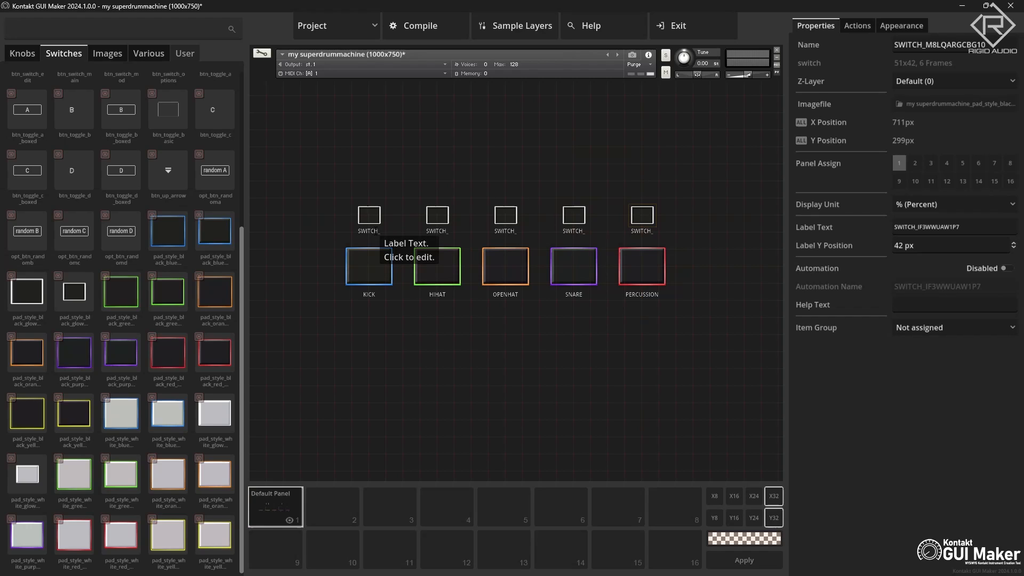
Clear the label text of all five small switches above the drum pads, leaving nothing selected
click(378, 231)
key(BackSpace)
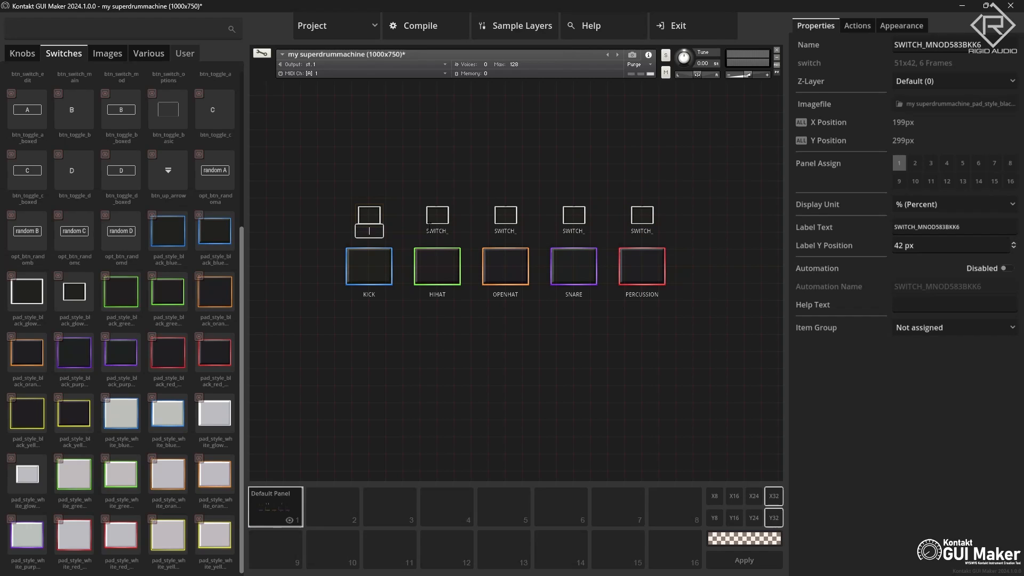
click(442, 230)
key(BackSpace)
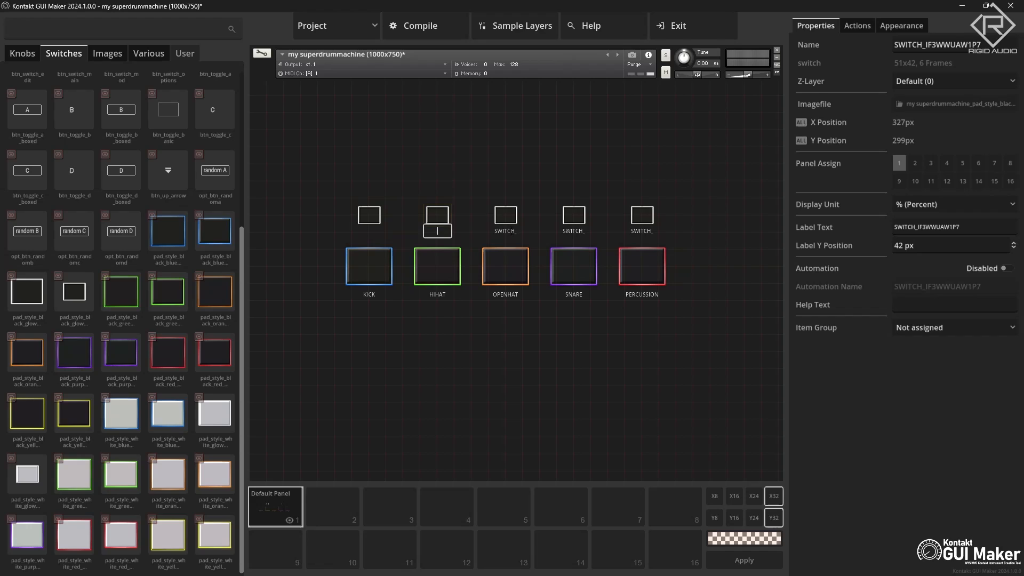
click(510, 231)
key(BackSpace)
click(580, 231)
key(BackSpace)
click(642, 231)
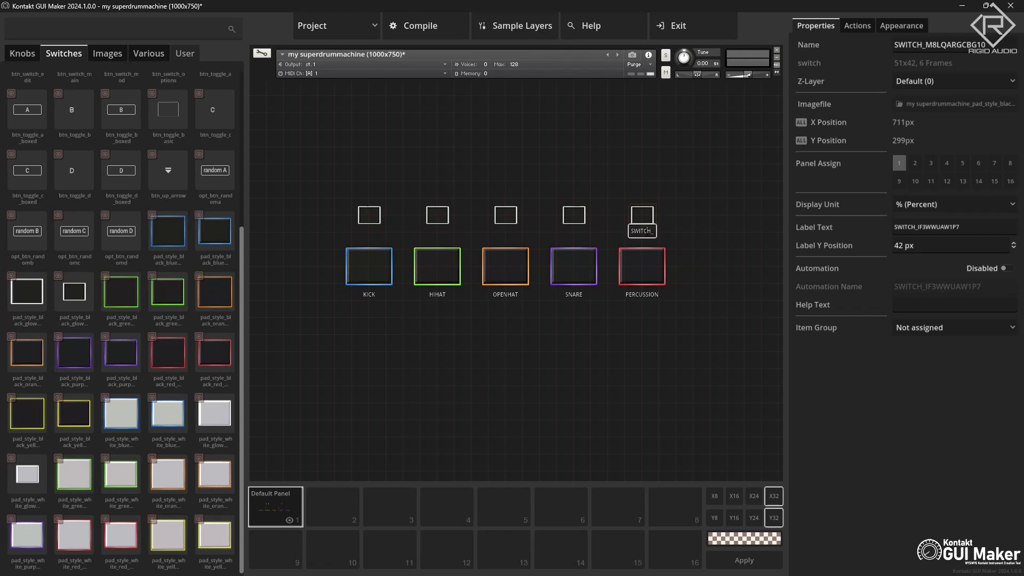
key(BackSpace)
click(695, 272)
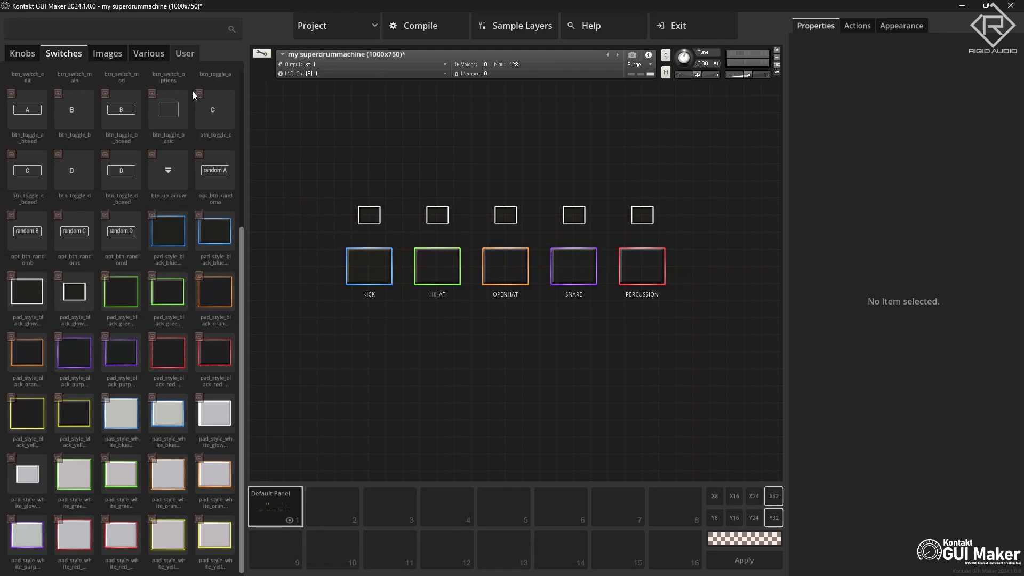
Try the wp_metal_texture_A wallpaper on the default panel and replace it with wp_waveform_C
click(116, 54)
scroll(168, 303, down, 7)
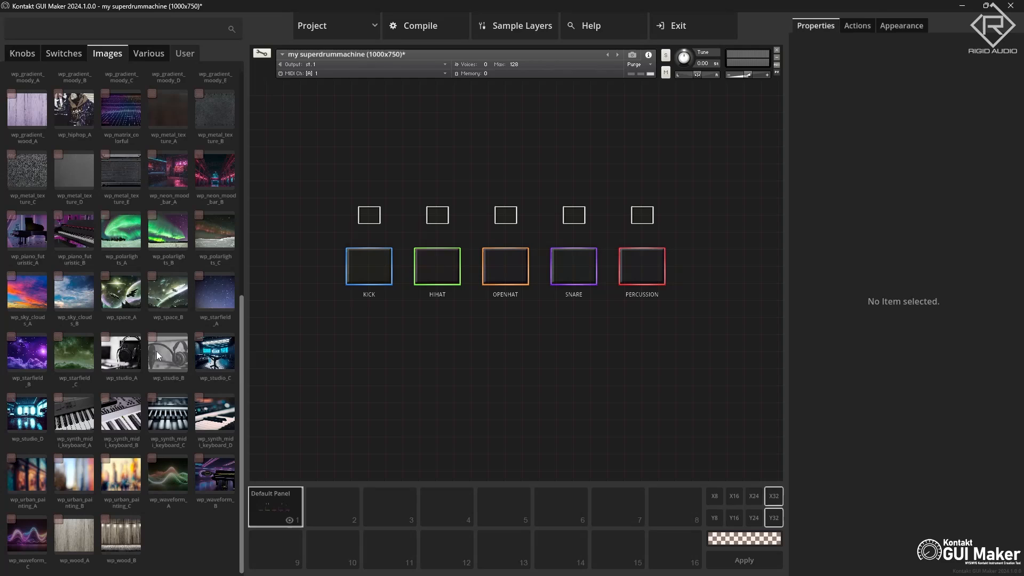
drag(168, 115, 542, 255)
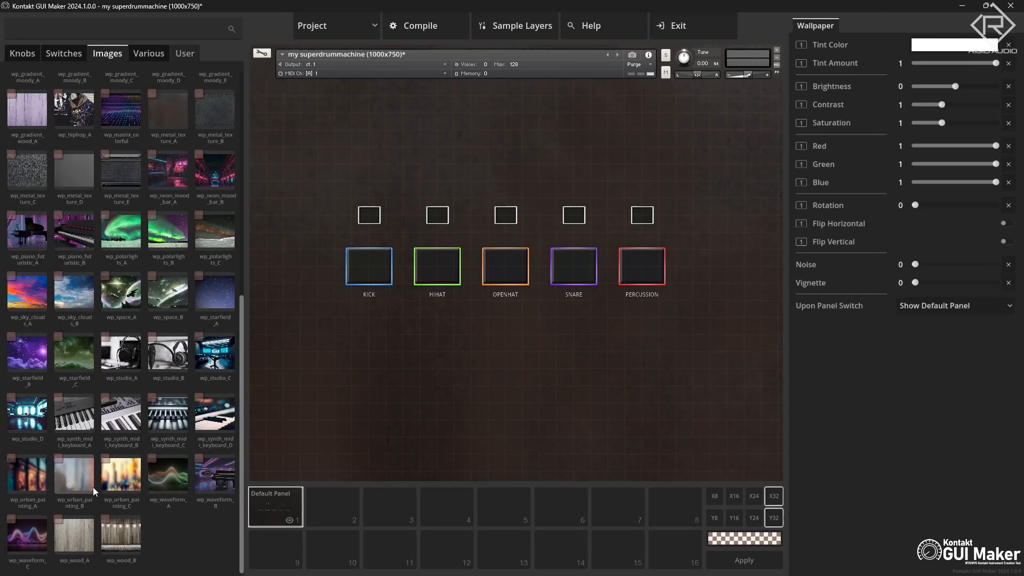
drag(39, 530, 426, 294)
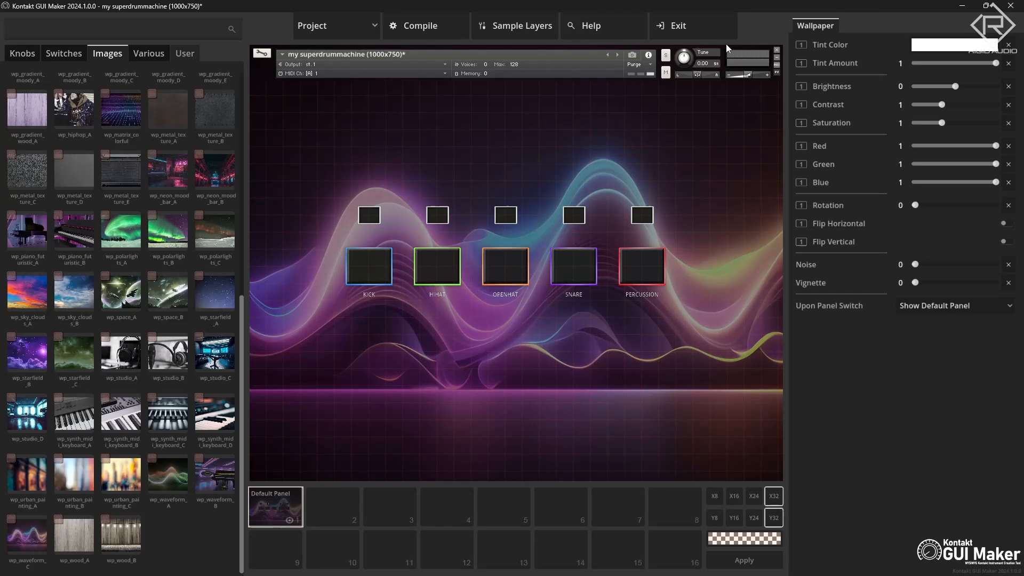
click(404, 513)
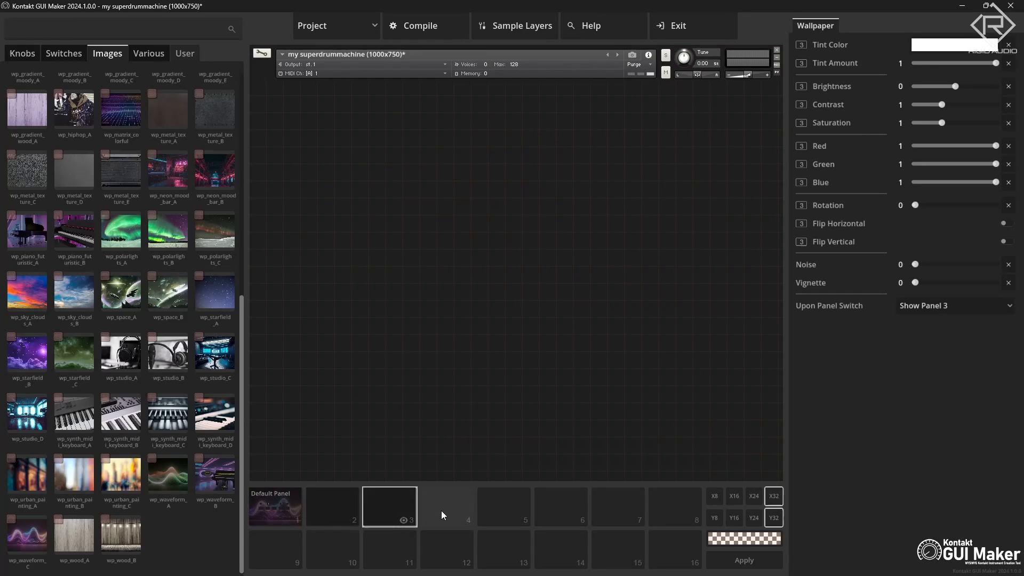
click(293, 518)
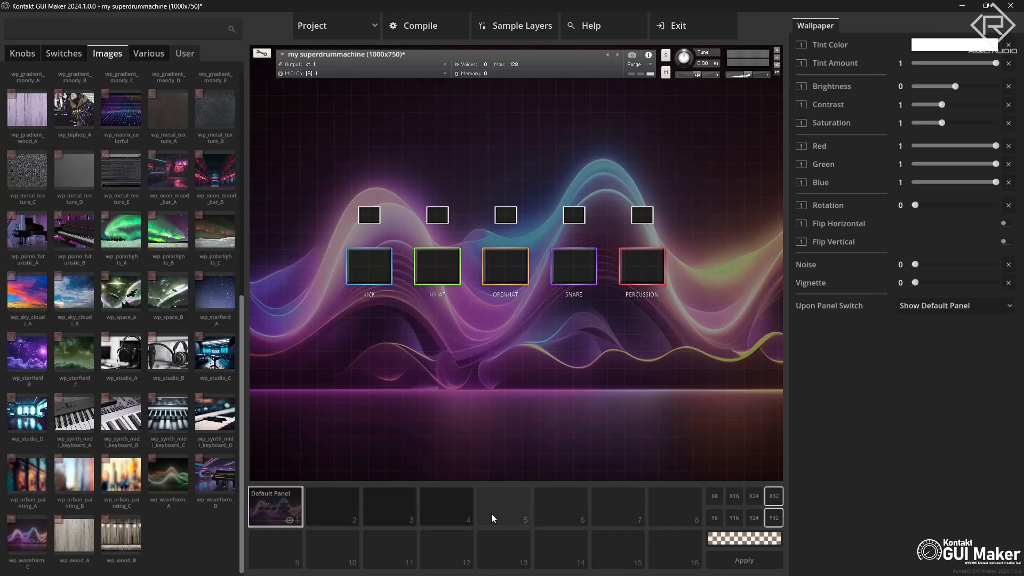
Apply the wp_waveform_C wallpaper to panels 2, 3, 4 and 5, and return to the default panel
click(341, 514)
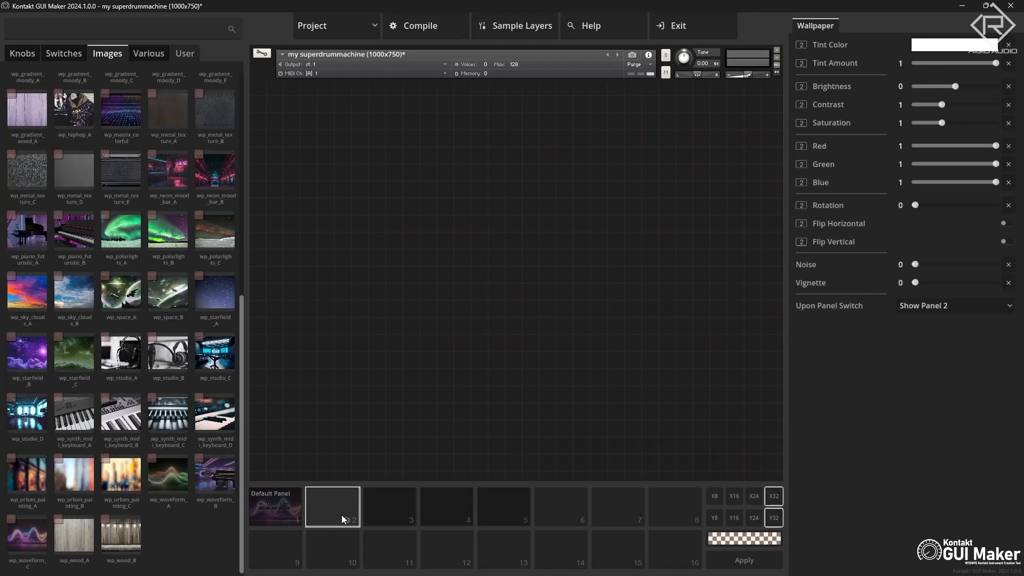
drag(37, 534, 439, 315)
click(391, 504)
drag(33, 536, 423, 308)
click(446, 504)
drag(23, 535, 525, 432)
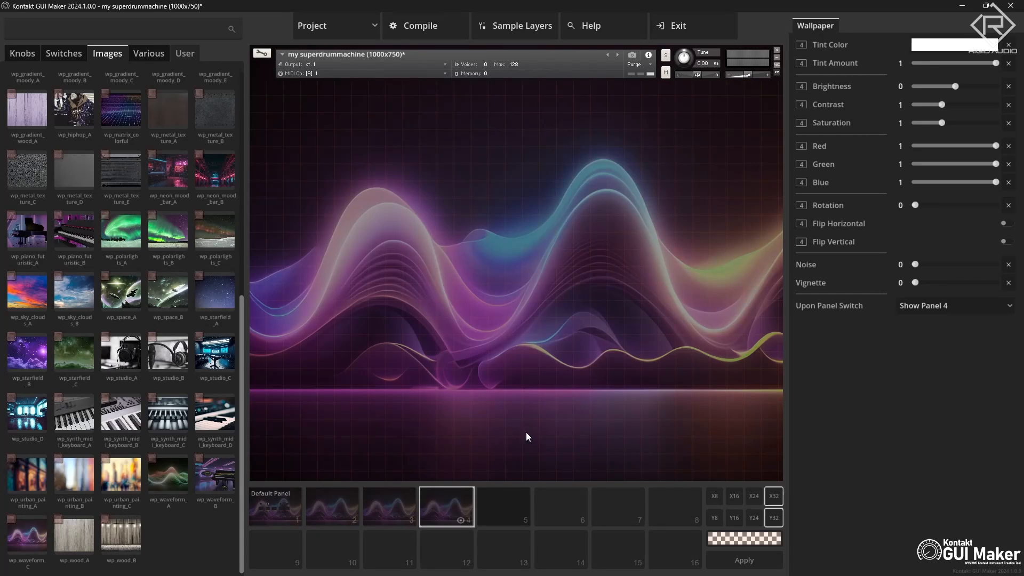
click(493, 509)
drag(15, 542, 535, 431)
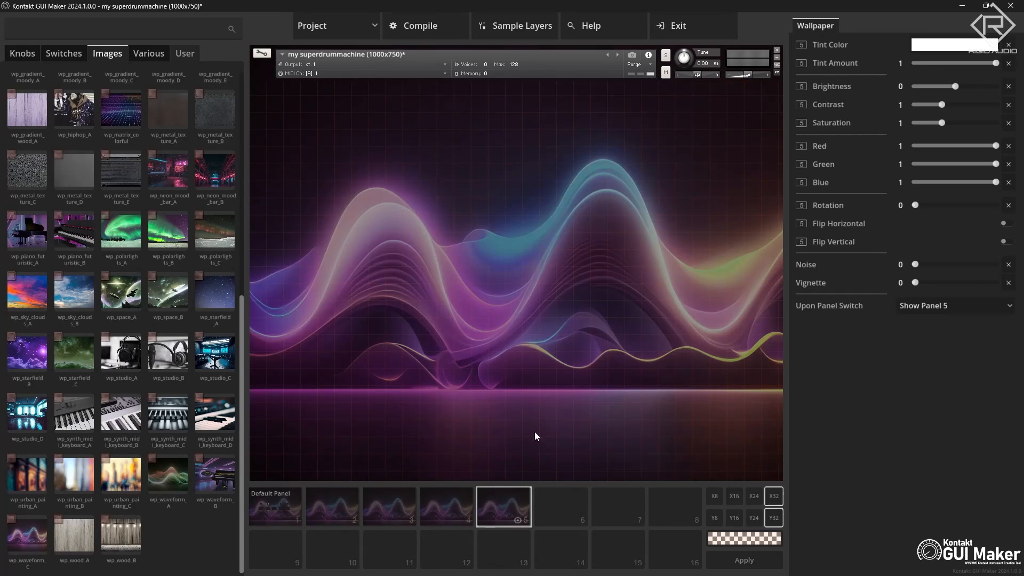
click(292, 518)
click(325, 516)
click(286, 520)
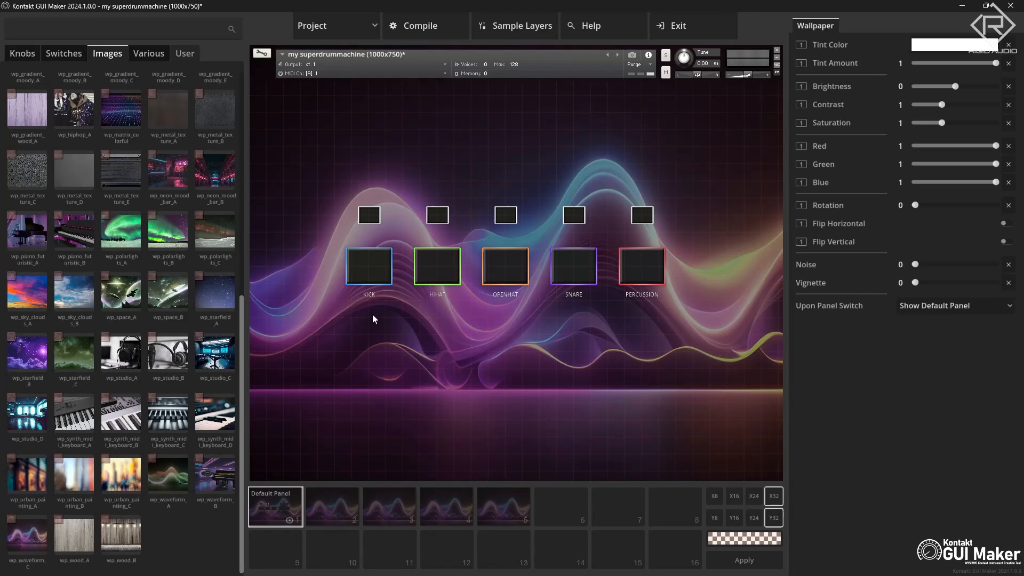
Assign the KICK, HIHAT, OPENHAT, SNARE and PERCUSSION pads to panels 1 through 5
click(379, 268)
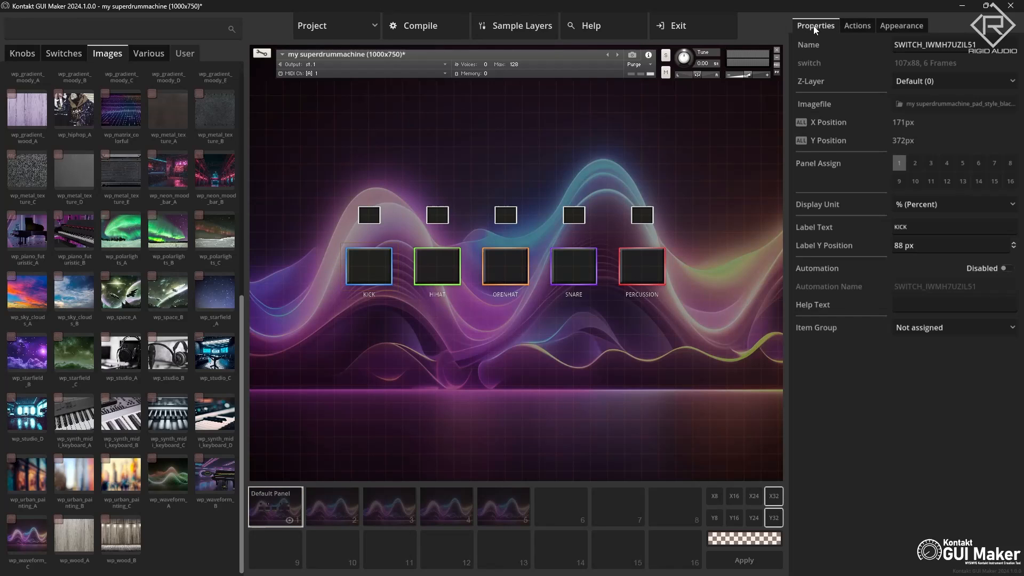
mouse_move(829, 163)
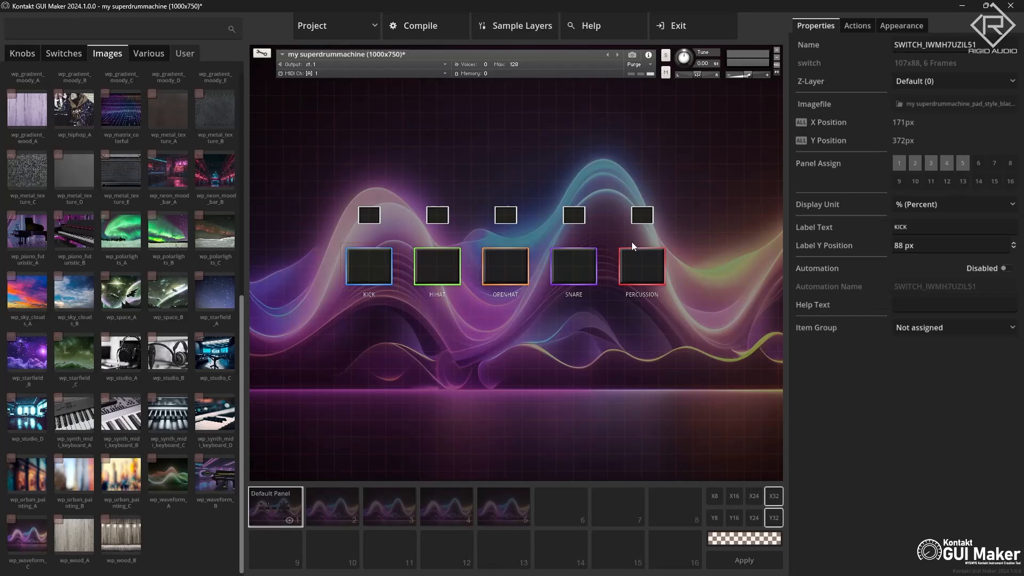
click(457, 269)
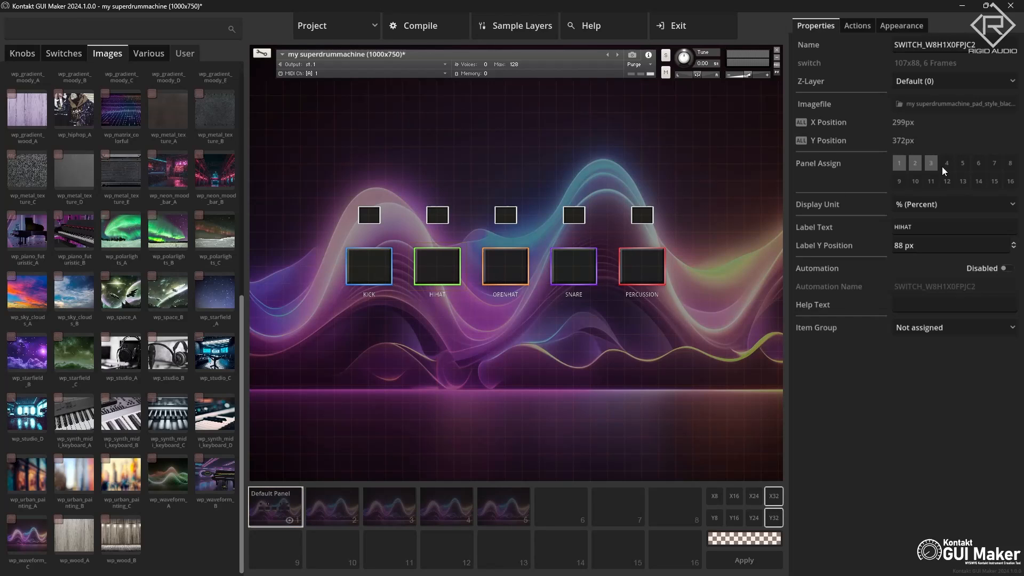
click(525, 259)
click(594, 250)
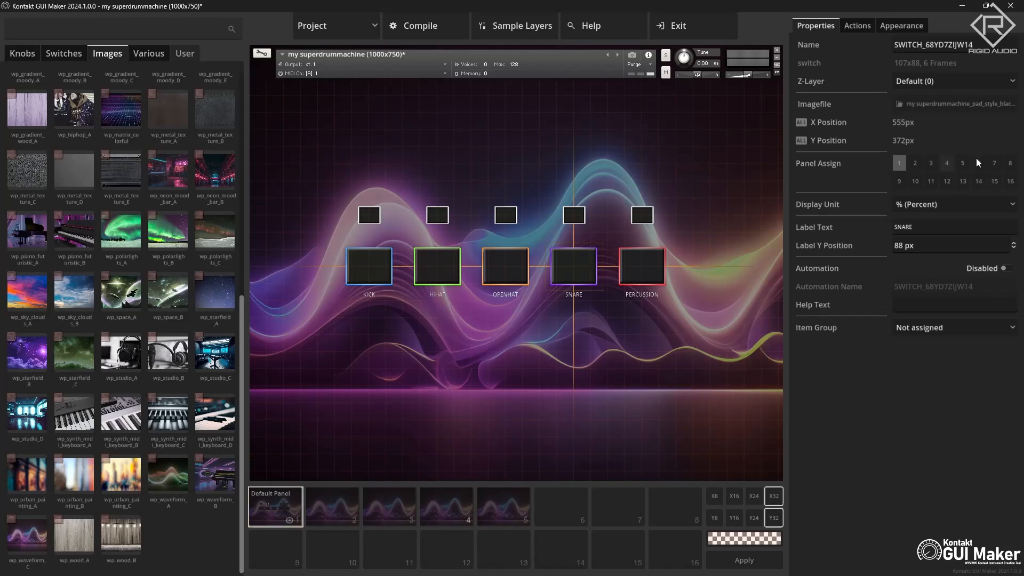
click(648, 268)
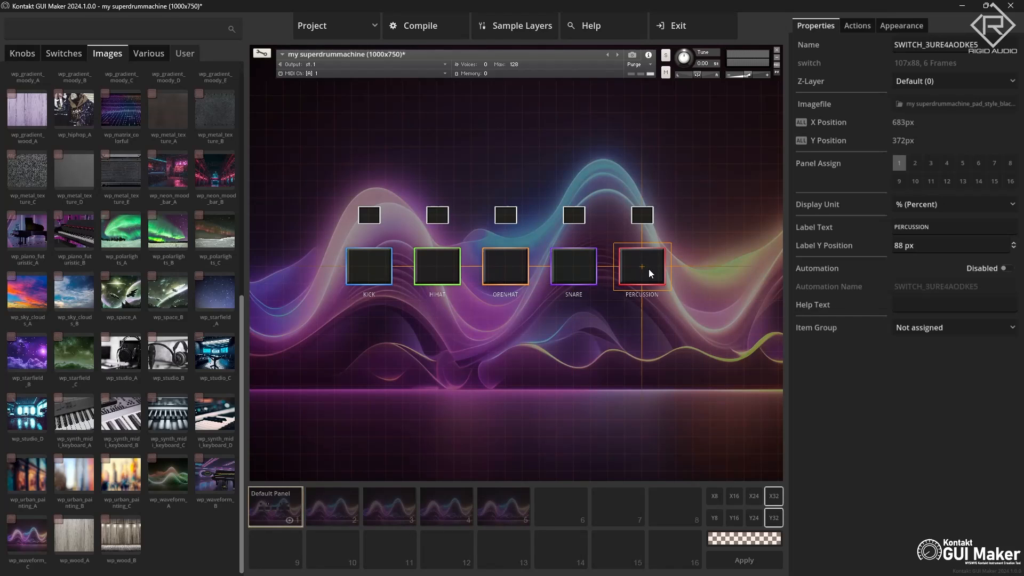
Check the drum pads' appearance on panels 2, 3 and 5, and return to the default panel
click(328, 511)
click(378, 512)
click(481, 505)
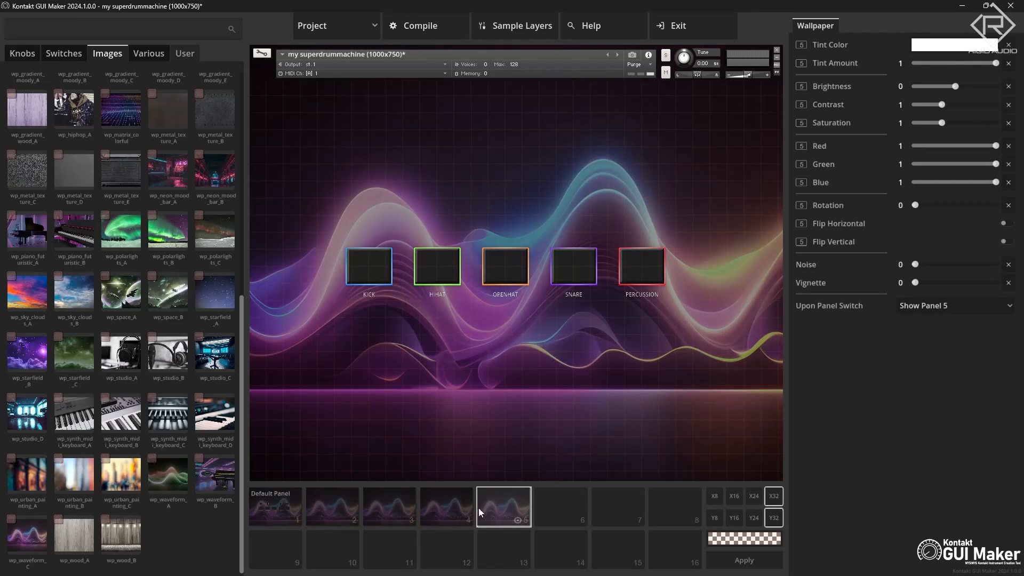
click(333, 518)
click(297, 521)
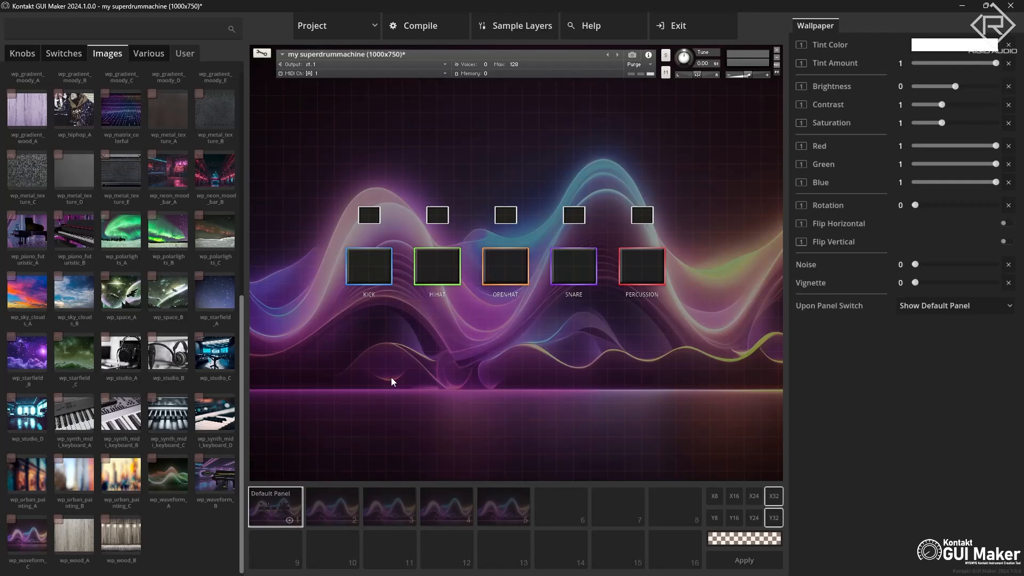
click(323, 511)
click(277, 517)
Assign all five small switches above the pads to panels 1 through 5, leaving nothing selected
click(371, 220)
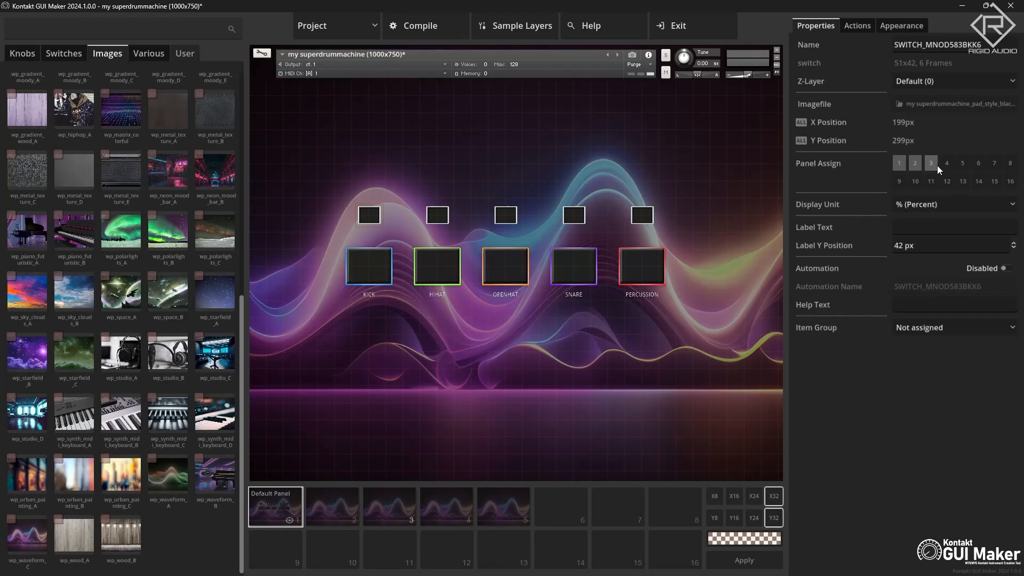
click(437, 216)
click(511, 216)
click(576, 216)
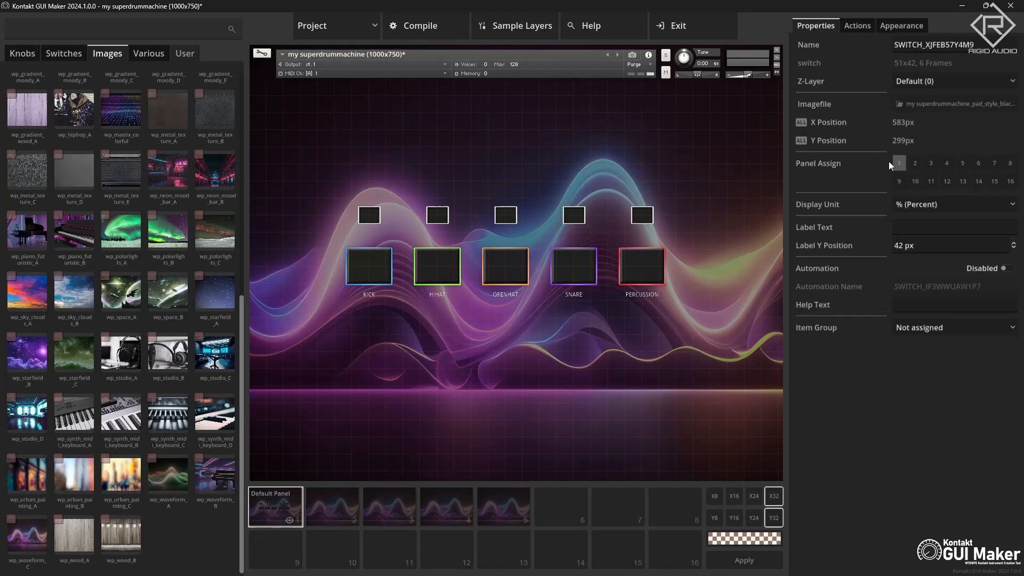
click(642, 216)
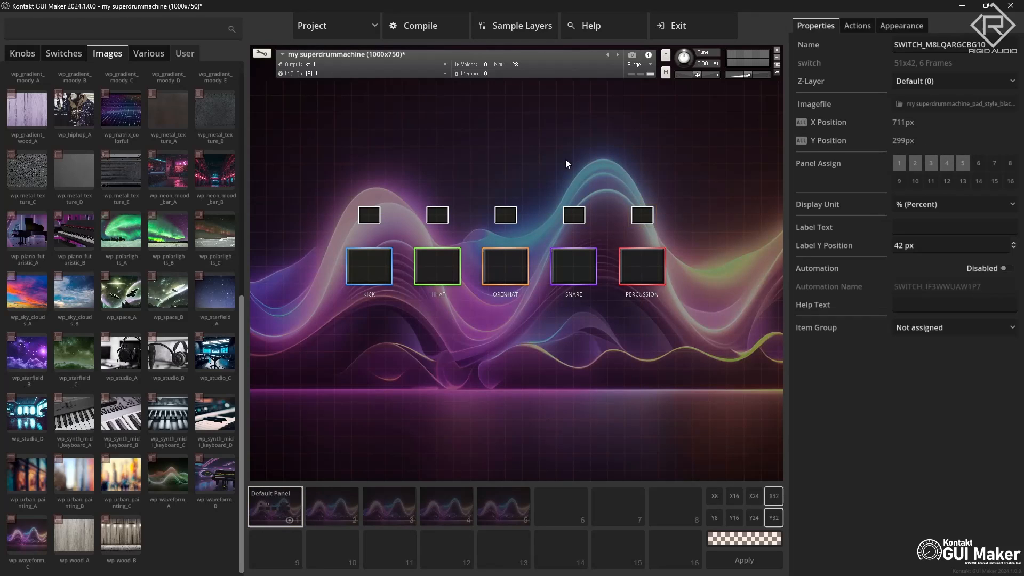
click(538, 167)
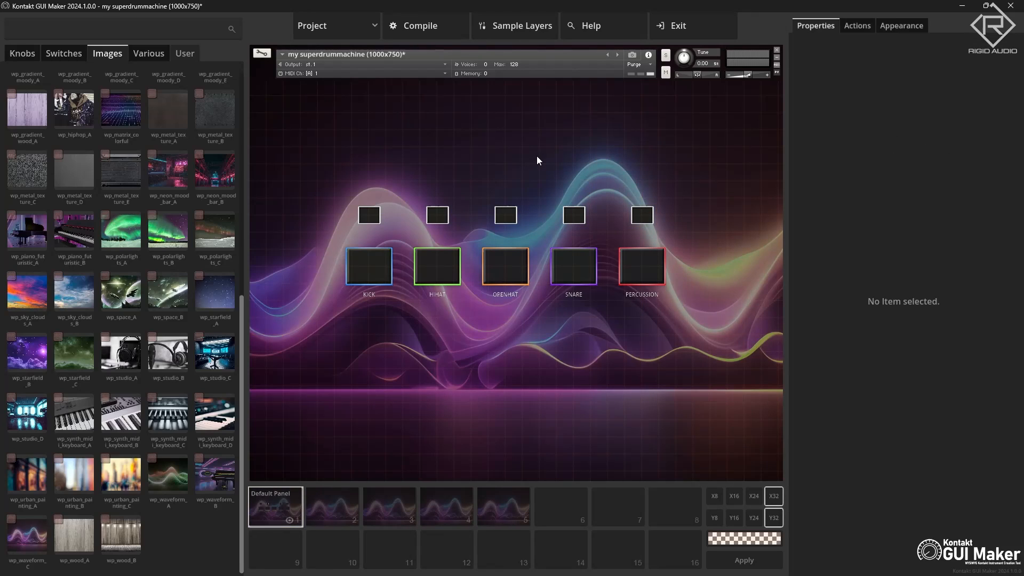
Compile the project and open the resulting my superdrummachine.nki in Kontakt 7
click(418, 30)
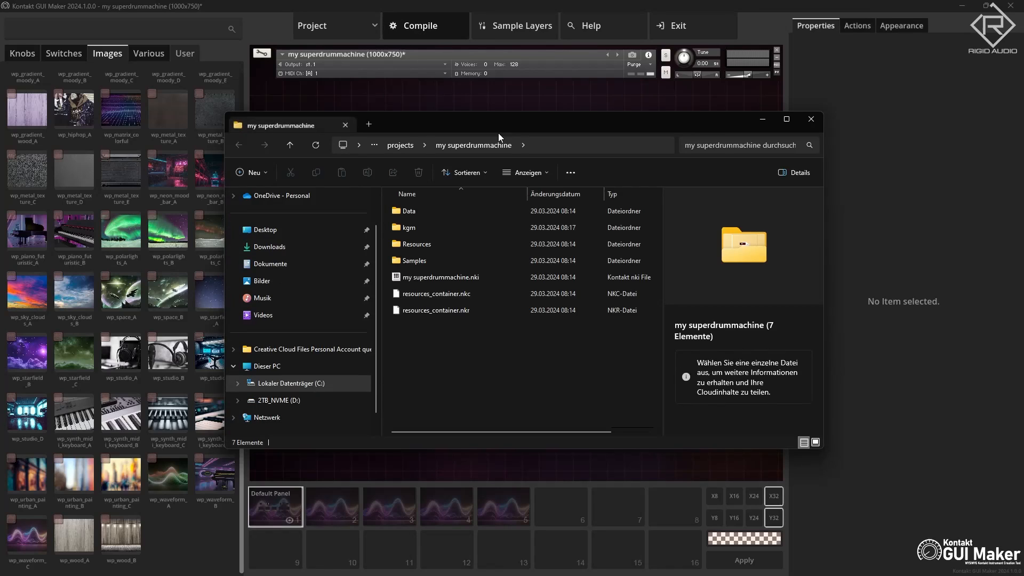
drag(500, 129, 465, 108)
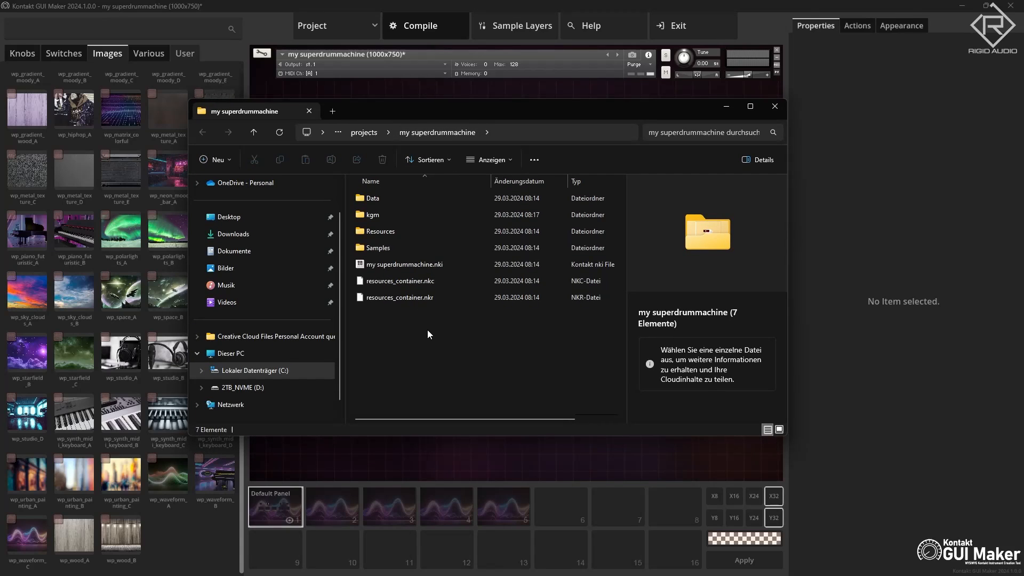
click(424, 266)
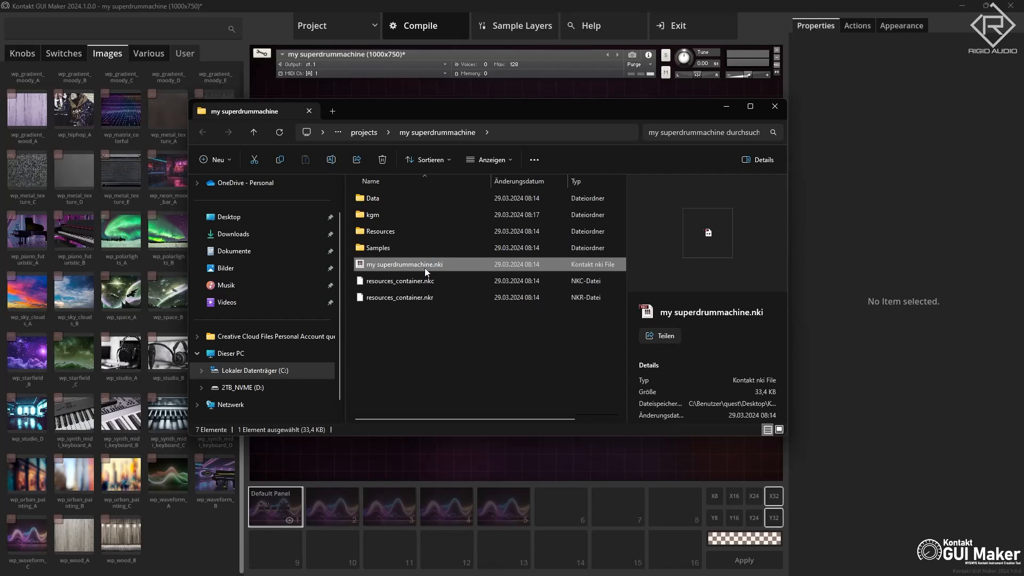
double_click(425, 264)
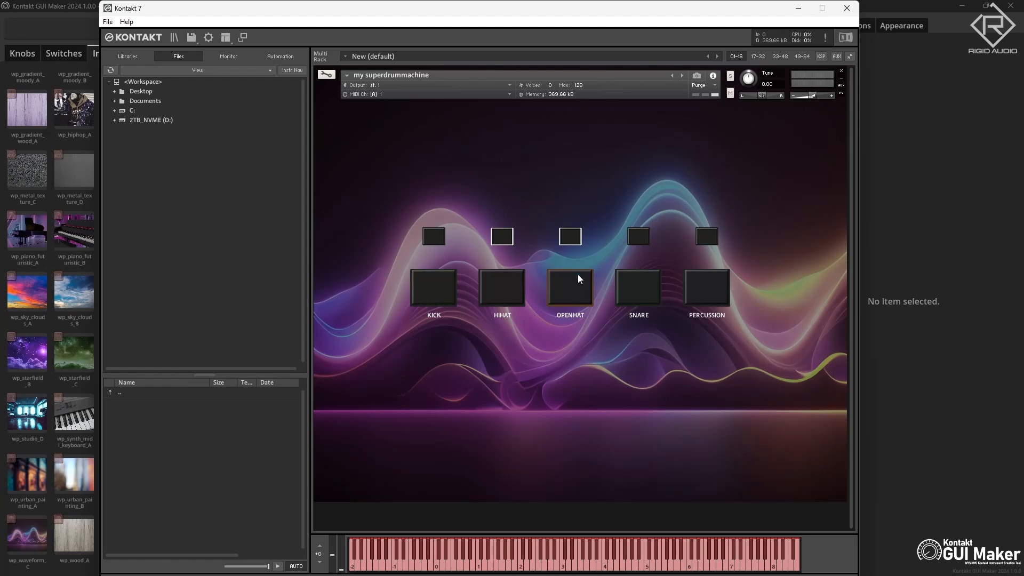
Test the HIHAT pad in Kontakt 7, and close Kontakt to return to Kontakt GUI Maker
click(513, 286)
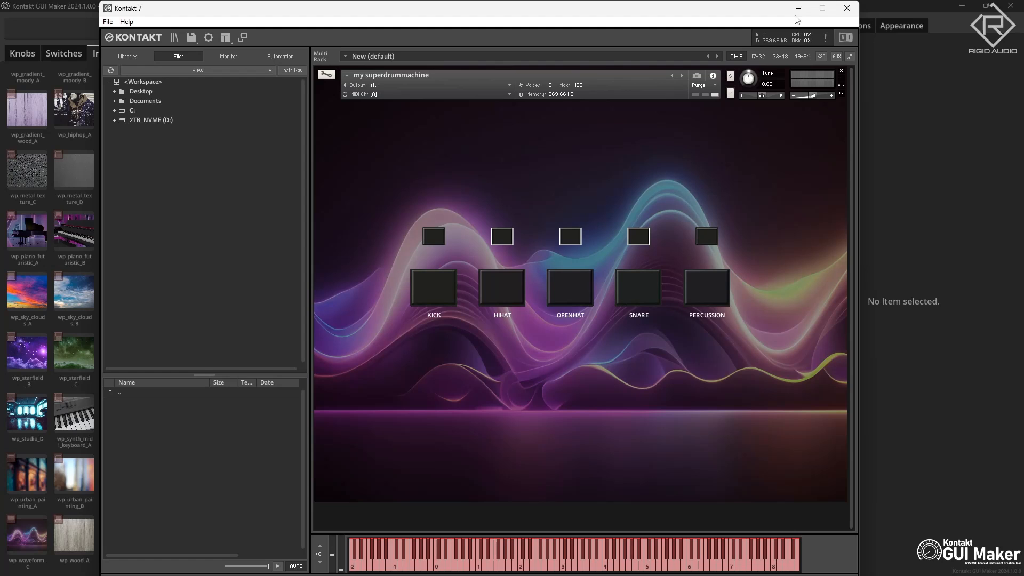
click(846, 9)
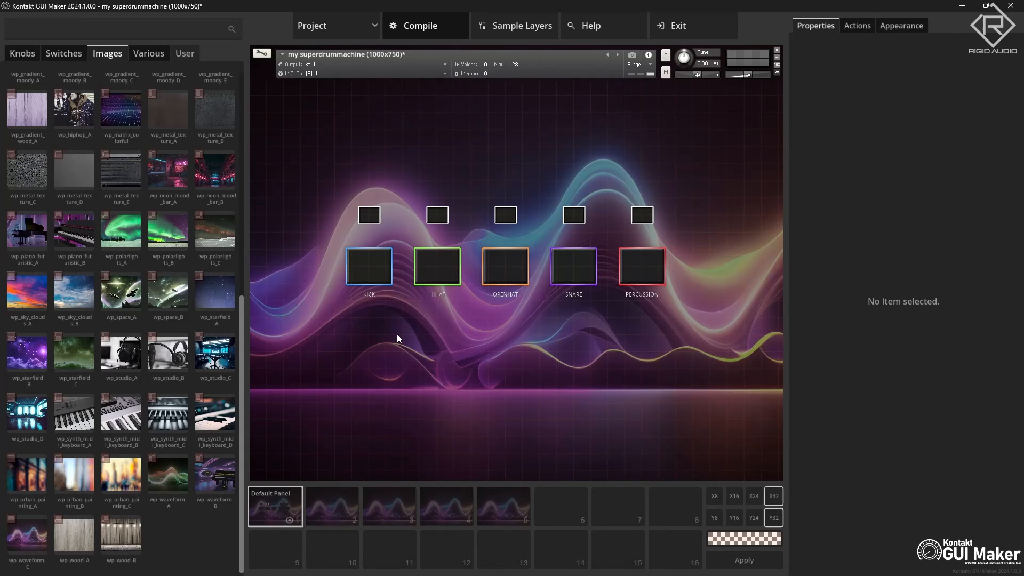
Assign the Panel Switch to 01 action to the KICK pad
click(379, 268)
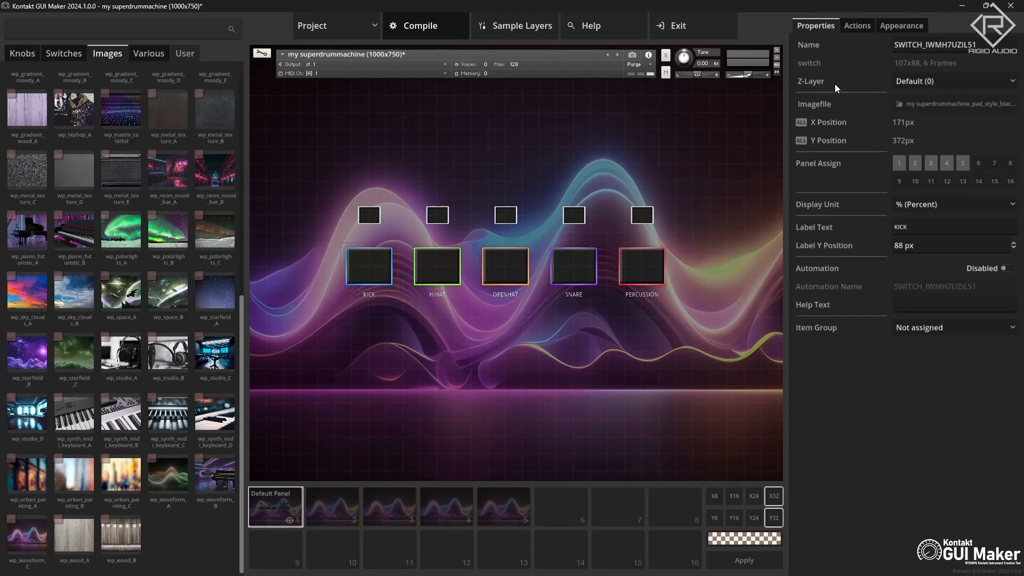
click(864, 29)
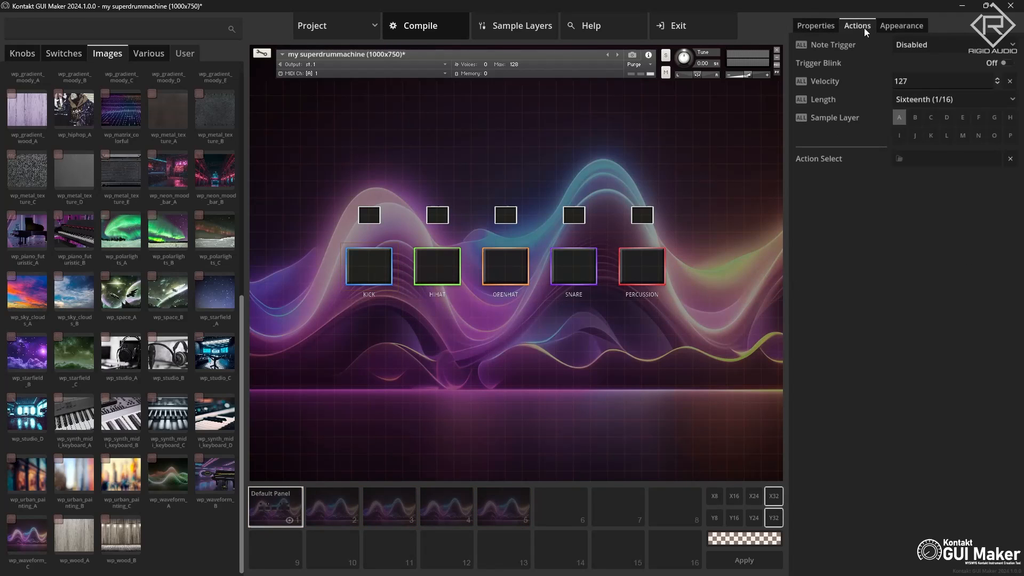
click(933, 161)
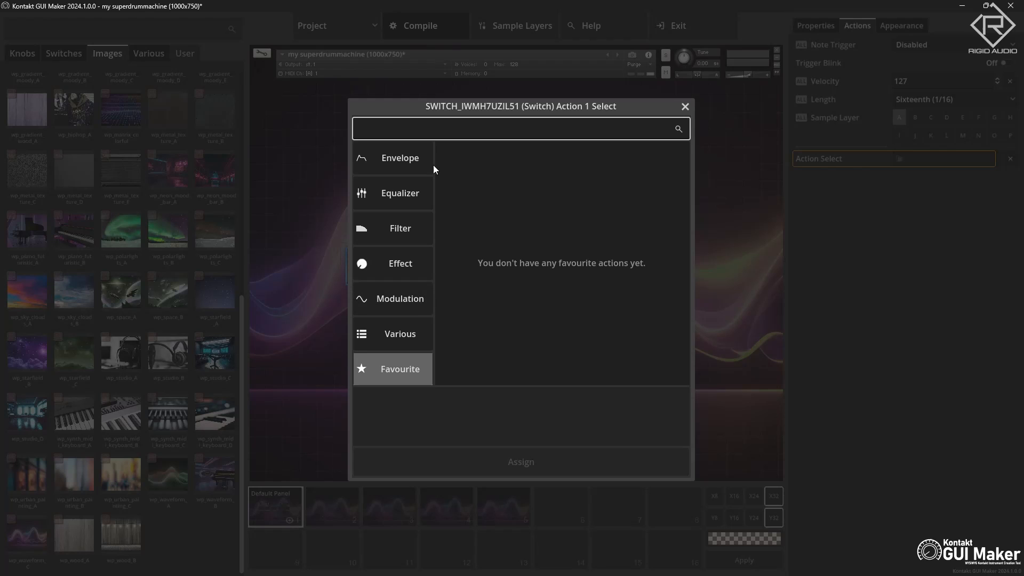
text(panel)
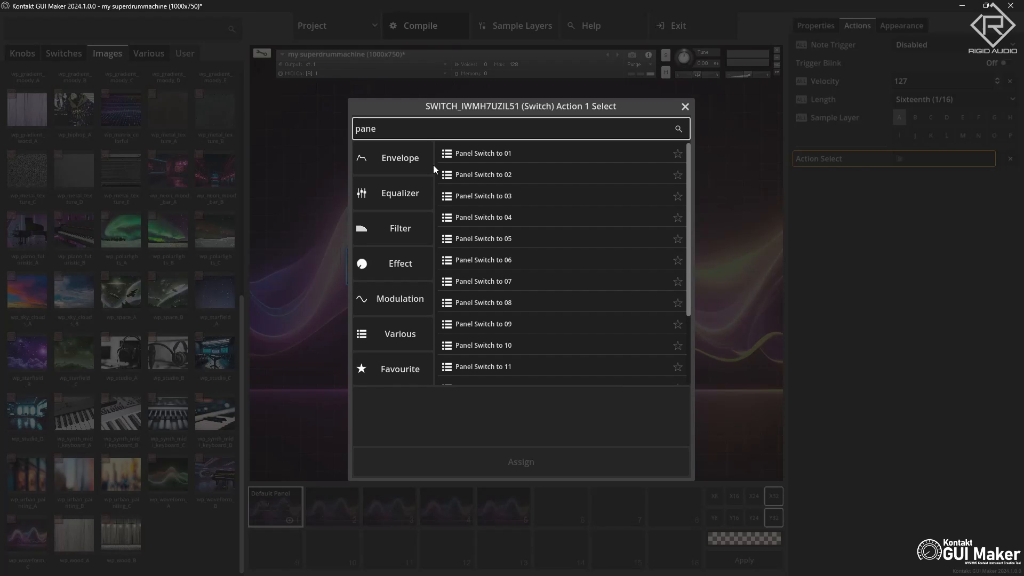
key(BackSpace)
key(BackSpace)
key(BackSpace)
key(BackSpace)
key(BackSpace)
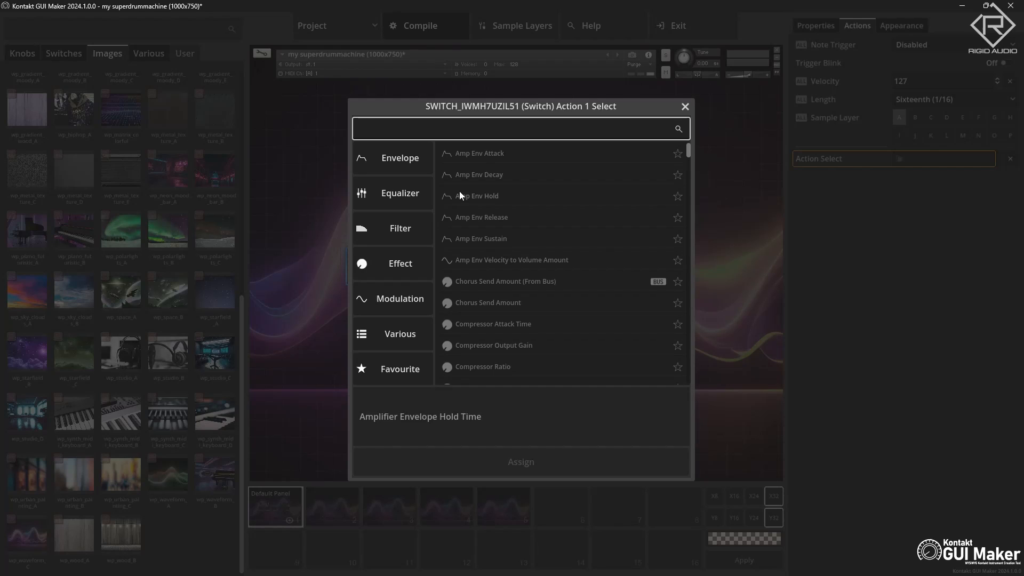
click(401, 336)
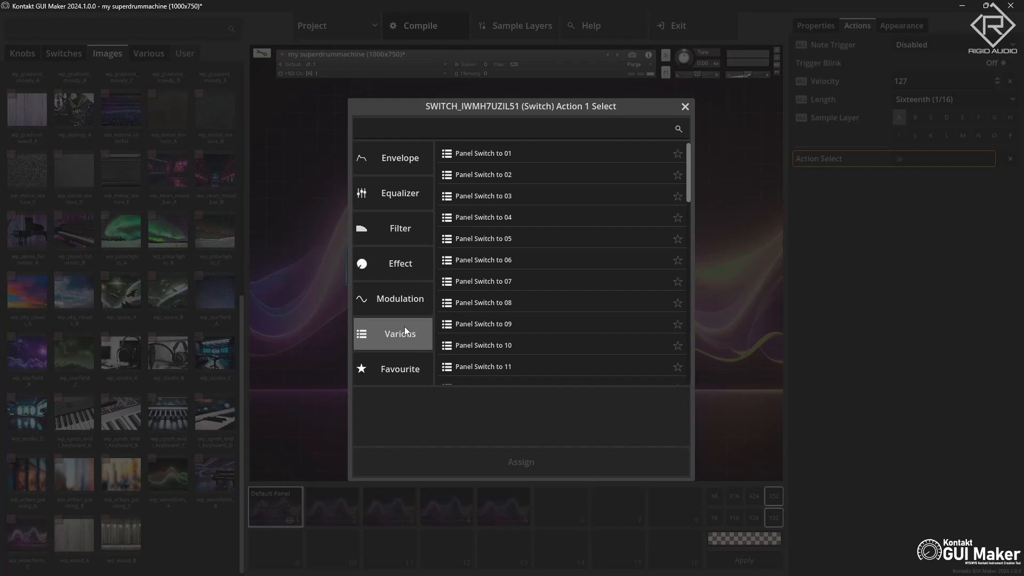
double_click(495, 153)
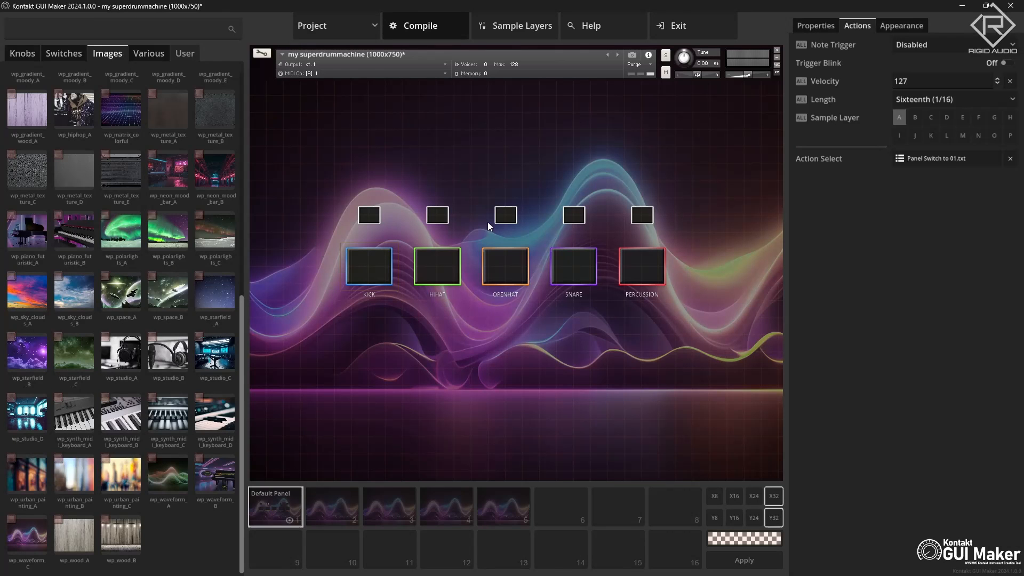
Assign the Panel Switch to 02 action to the HIHAT pad and Panel Switch to 03 to the OPENHAT pad
click(911, 161)
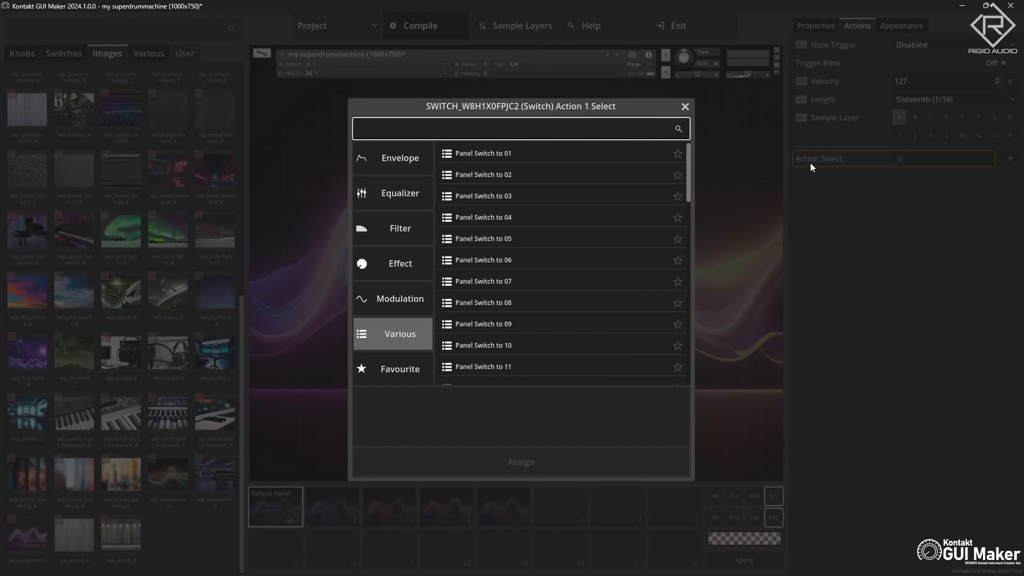
double_click(479, 175)
click(515, 277)
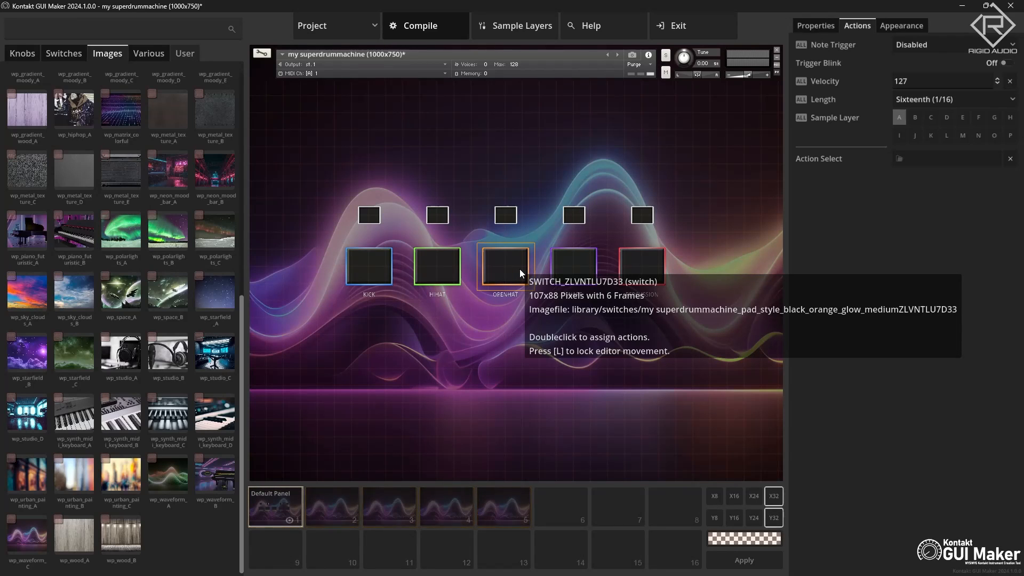
double_click(520, 270)
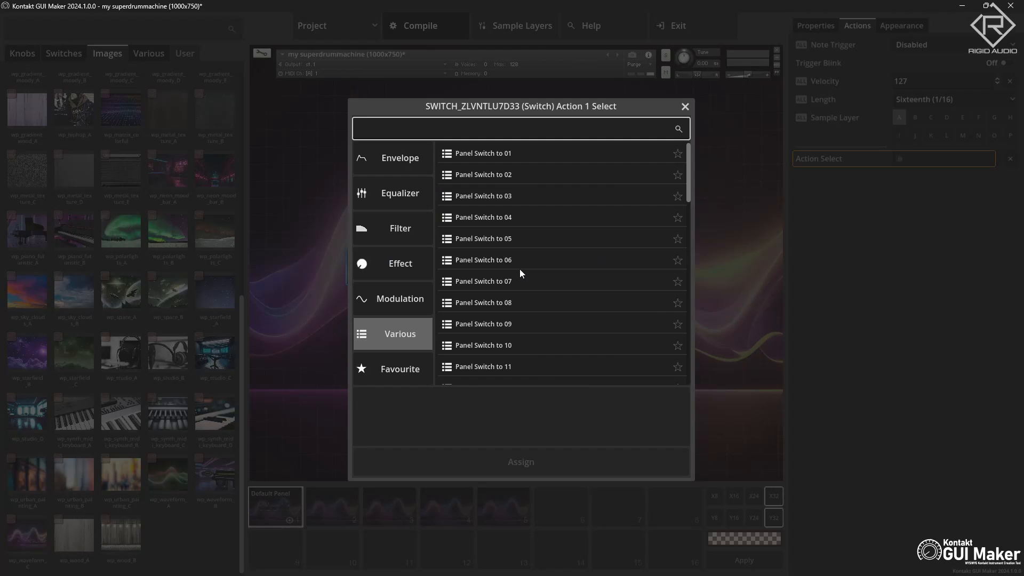
double_click(498, 195)
Assign the Panel Switch to 04 action to the SNARE pad and Panel Switch to 05 to the PERCUSSION pad
double_click(577, 264)
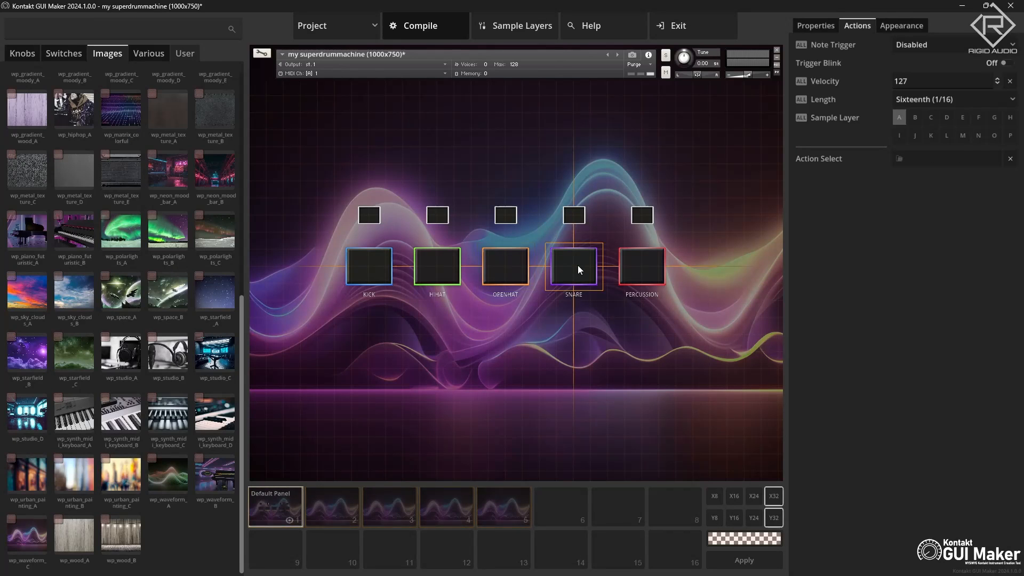
double_click(504, 211)
double_click(630, 272)
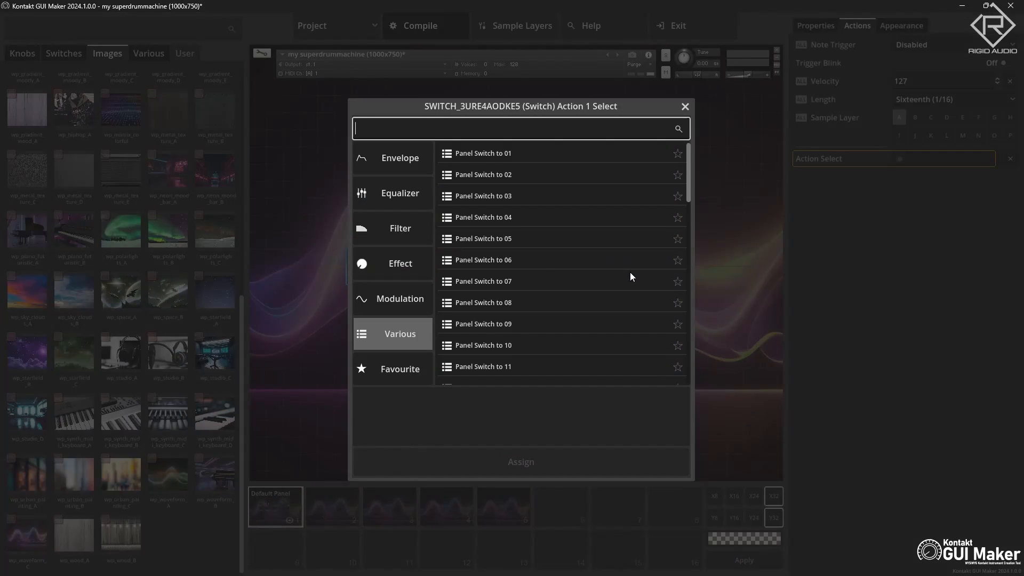
double_click(493, 239)
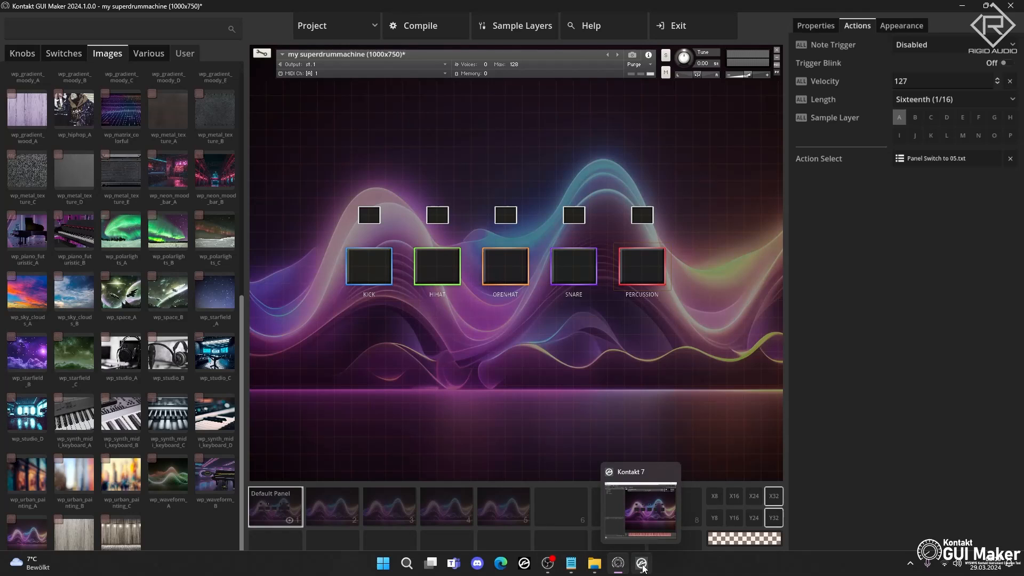
Check the drum pads in Kontakt 7, and return to Kontakt GUI Maker with nothing selected
click(643, 565)
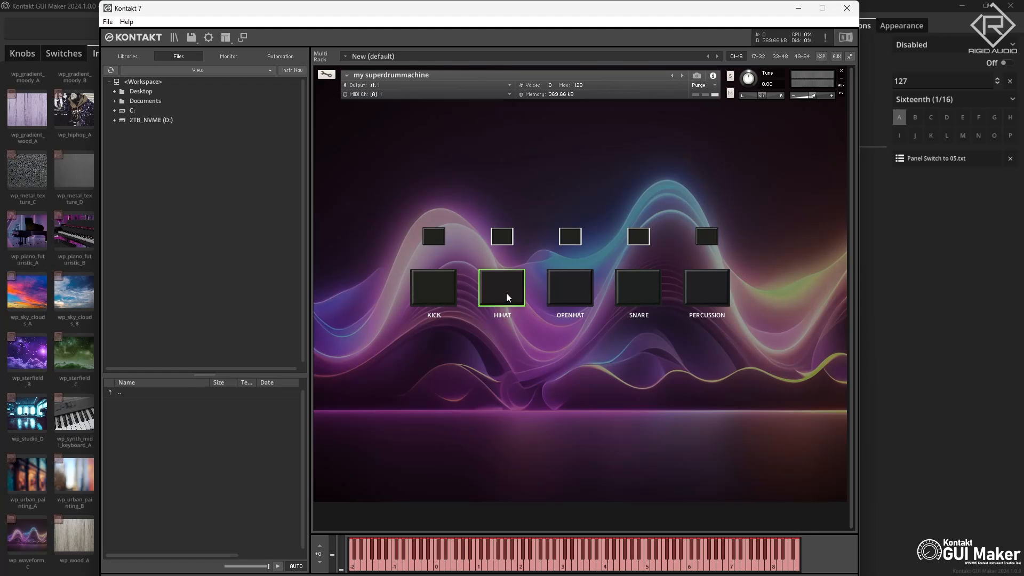
click(847, 8)
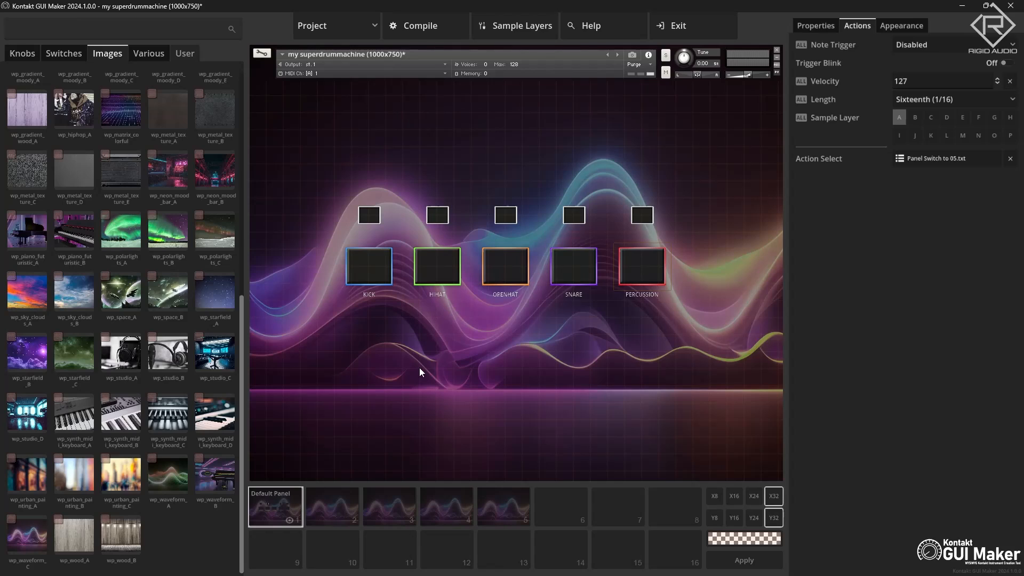
click(419, 372)
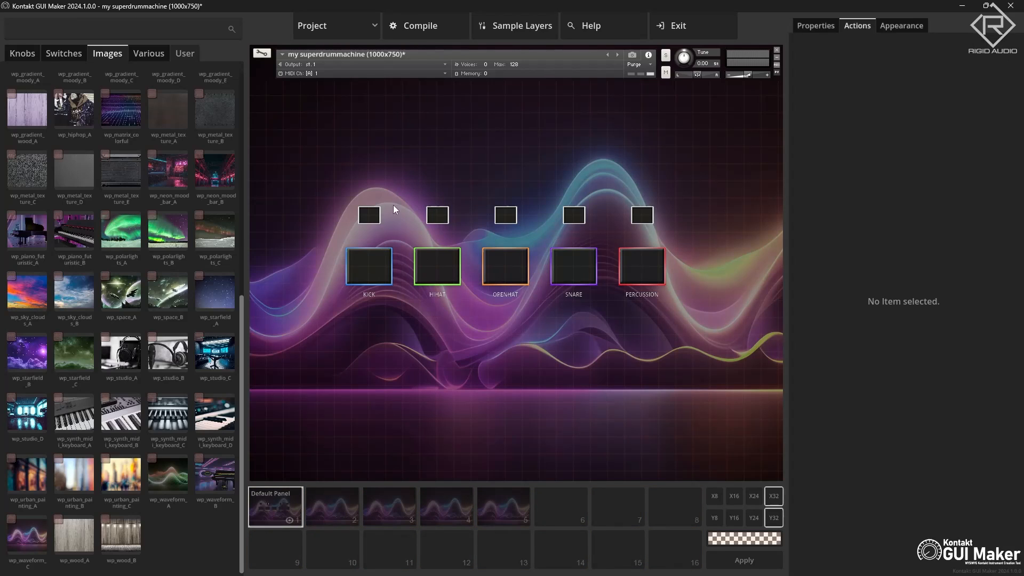
Assign the Toggle Samplelayer action to the small switch above the KICK pad
mouse_move(370, 218)
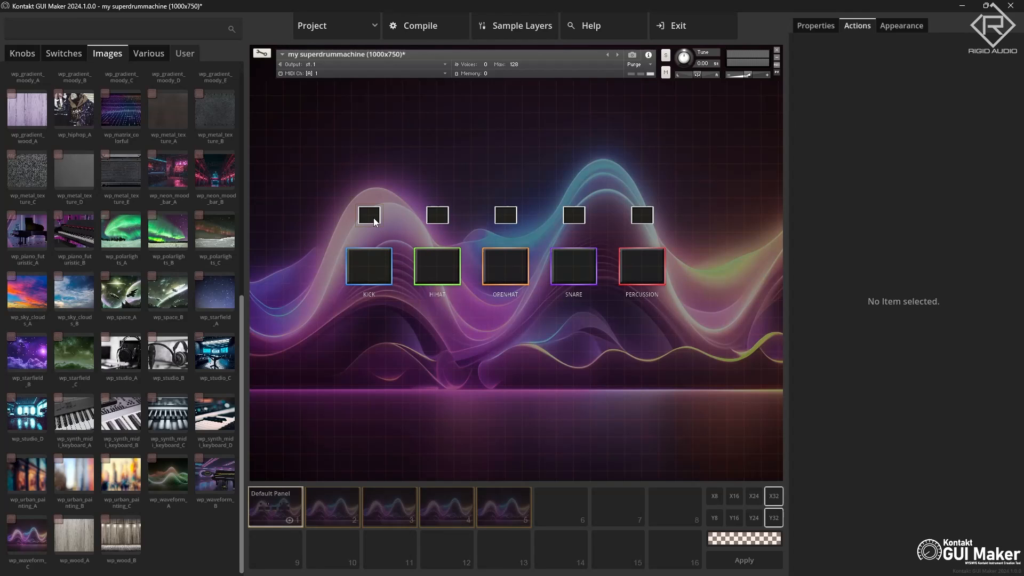
click(374, 218)
double_click(374, 218)
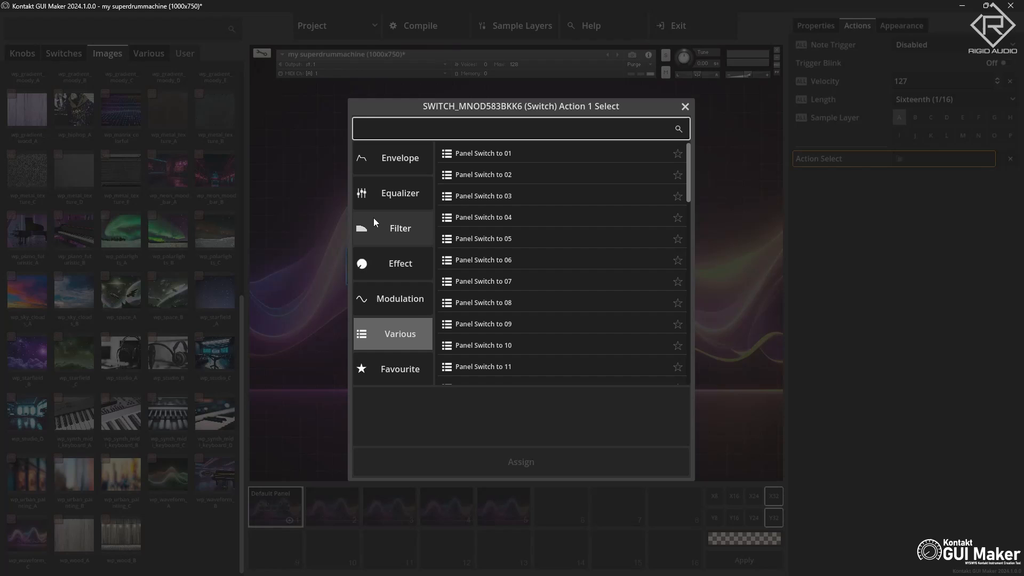
text(sam)
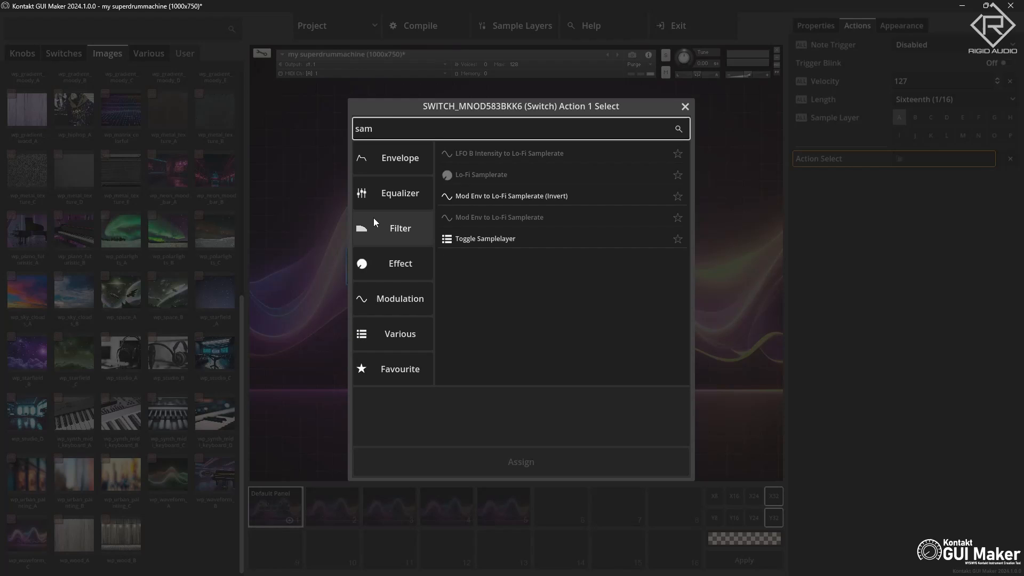
double_click(488, 241)
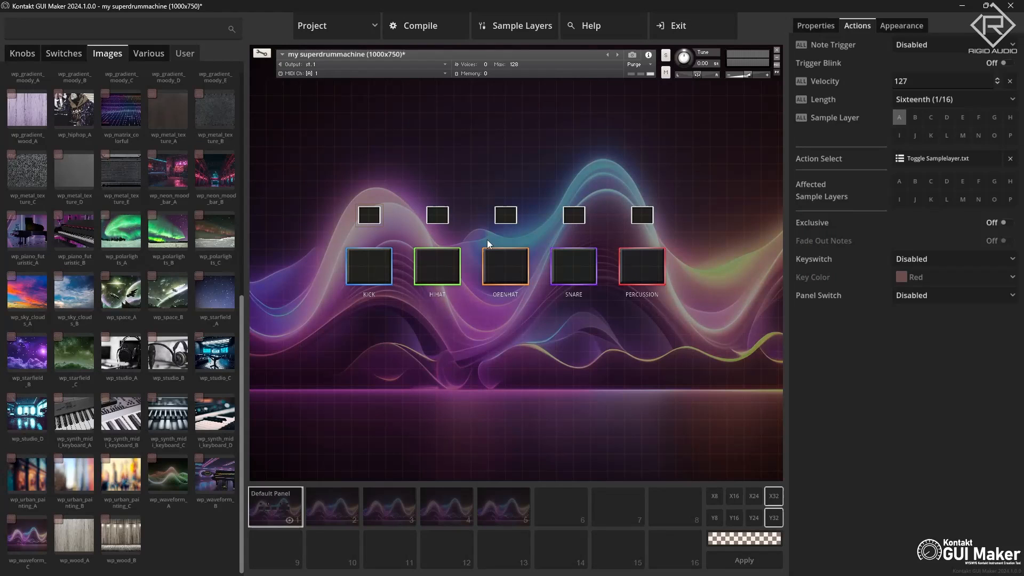
Assign the Toggle Samplelayer action to the small switch above the HIHAT pad
click(442, 217)
click(947, 158)
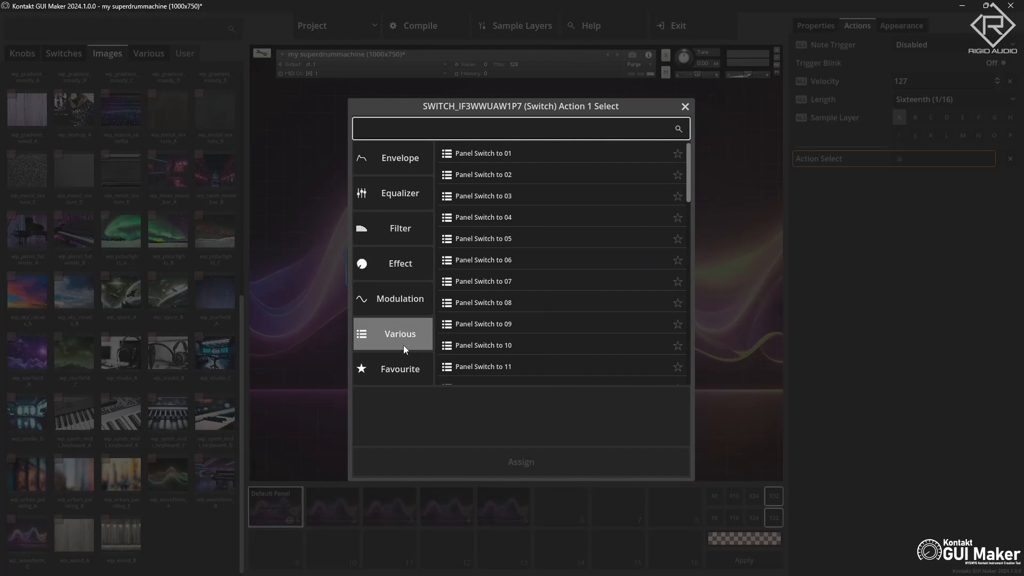
scroll(516, 298, down, 6)
scroll(517, 298, down, 10)
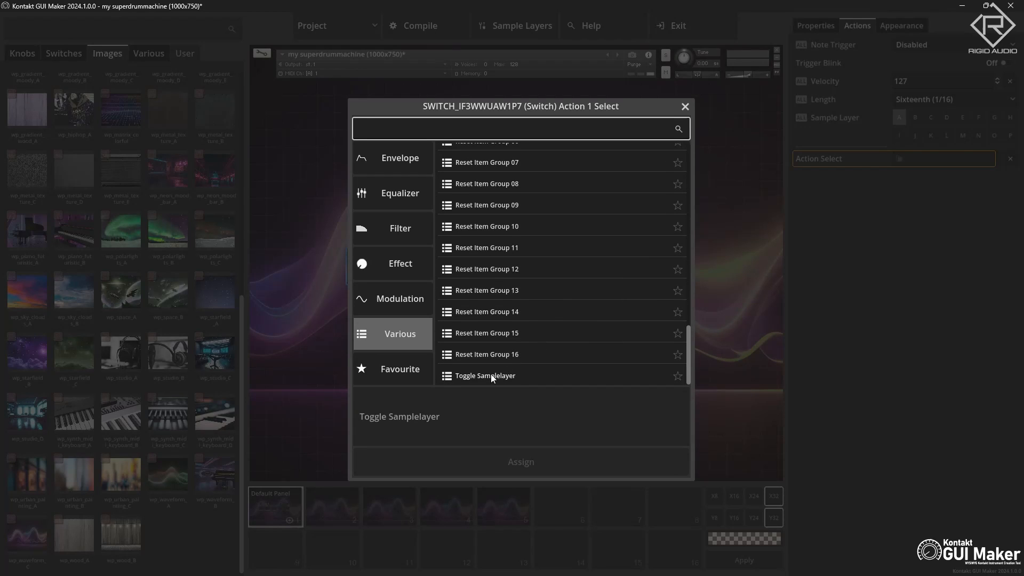
click(490, 373)
double_click(490, 373)
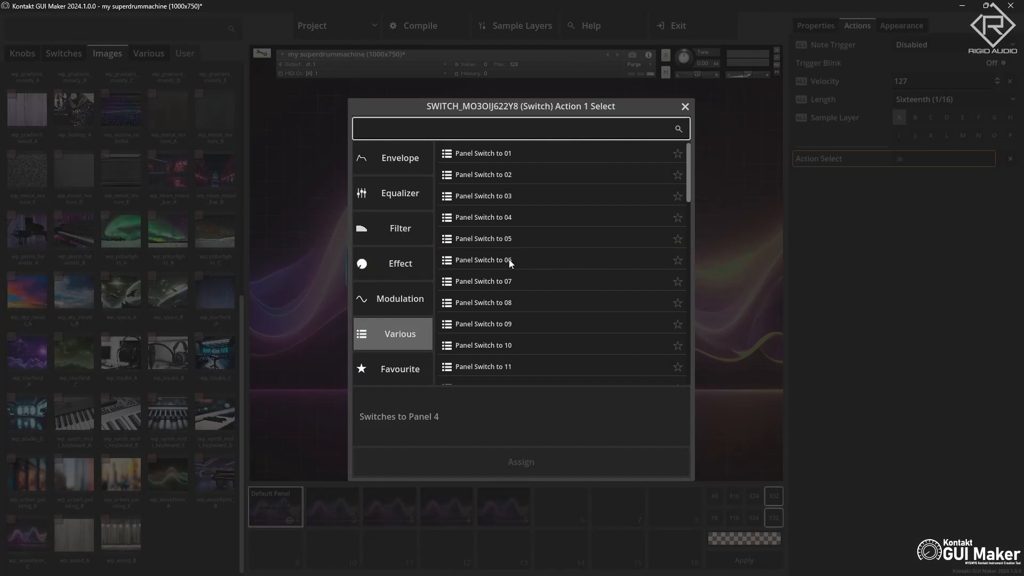
Assign the Toggle Samplelayer action to the small switches above the OPENHAT and SNARE pads
scroll(507, 299, down, 10)
scroll(504, 345, down, 1)
double_click(507, 375)
click(579, 220)
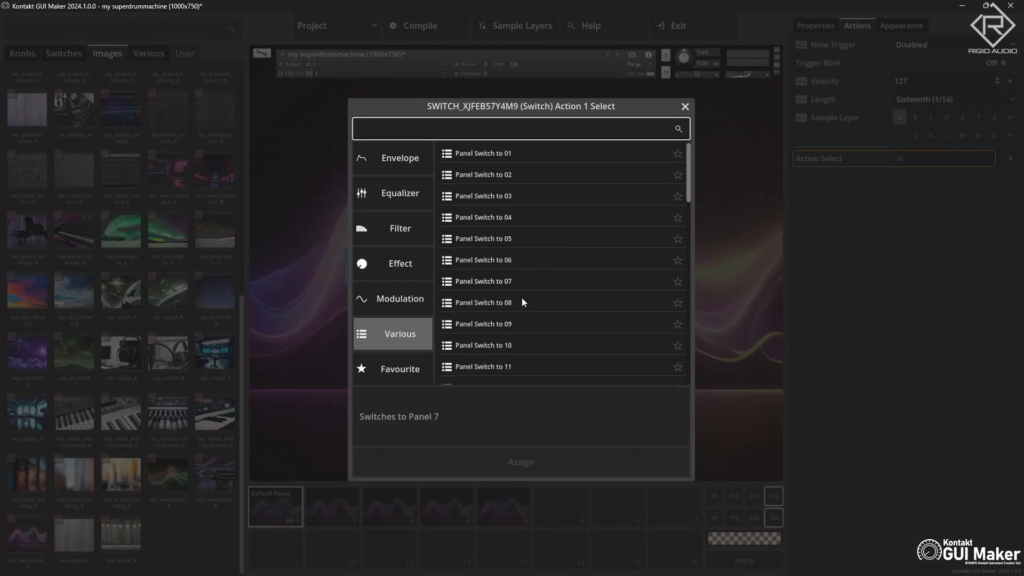
scroll(522, 303, down, 10)
click(506, 375)
double_click(506, 376)
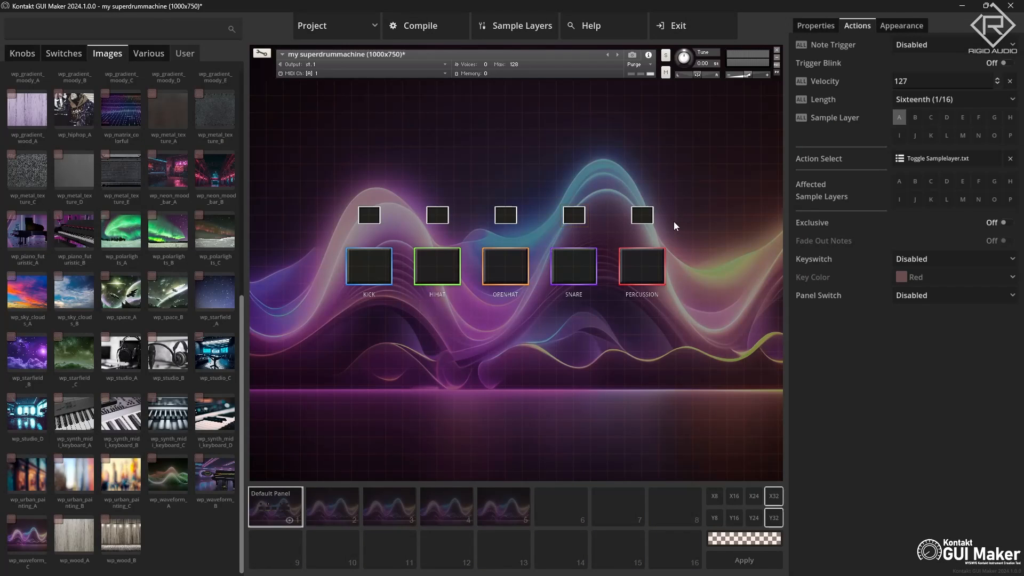
Assign the Toggle Samplelayer action to the small switch above the PERCUSSION pad
click(649, 217)
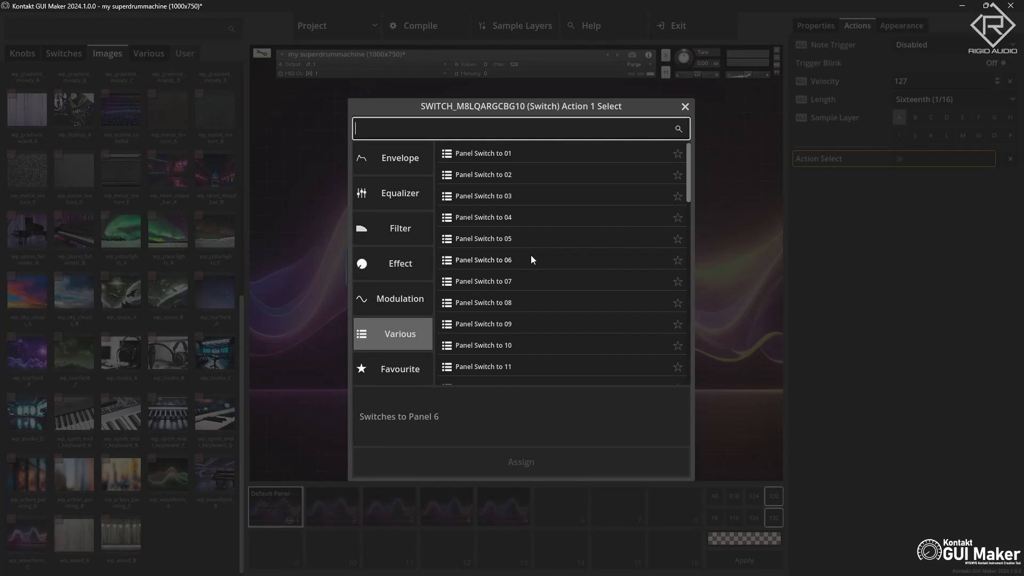
scroll(520, 267, down, 10)
click(491, 375)
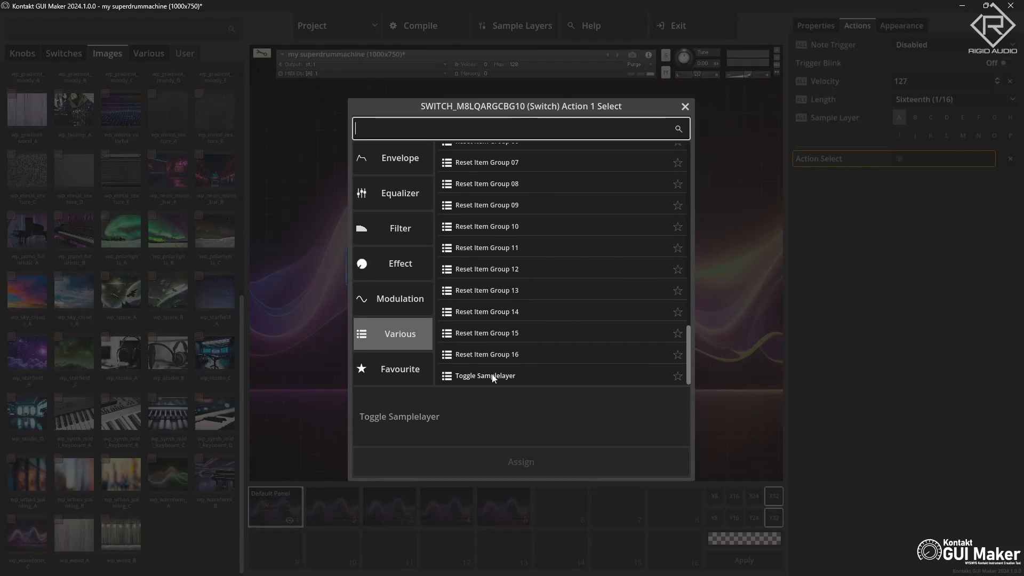
double_click(492, 375)
Give each small switch its own affected sample layer, with C above OPENHAT, D above SNARE and E above PERCUSSION
click(401, 177)
click(374, 219)
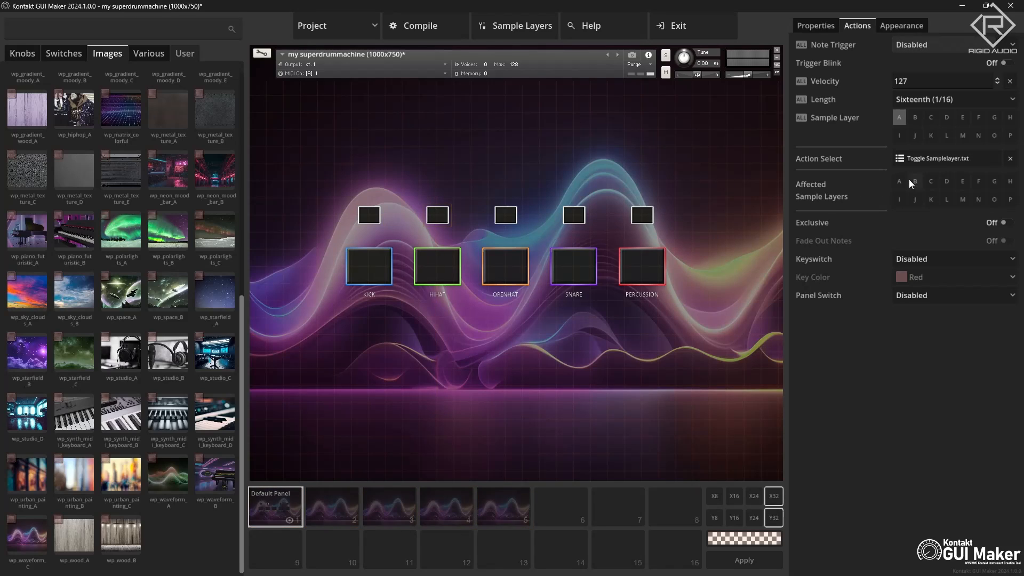
click(936, 182)
click(946, 181)
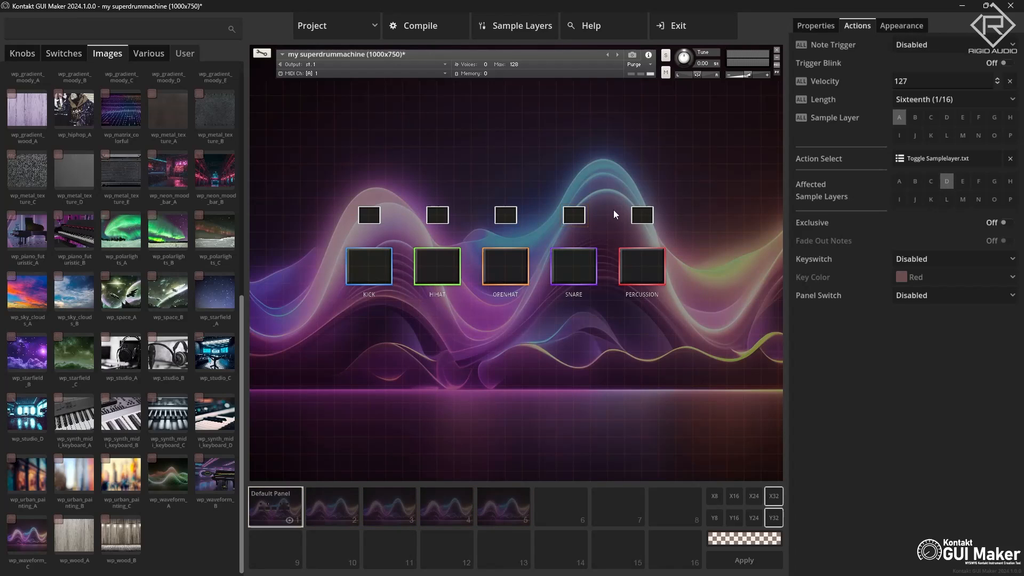
click(962, 182)
Save the my superdrummachine project and compile it
click(334, 27)
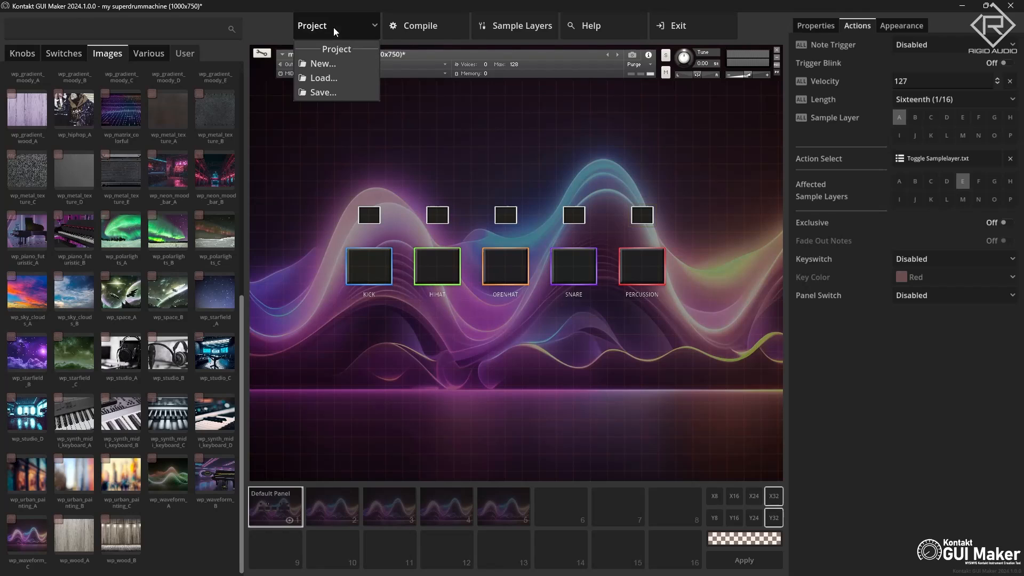
click(331, 91)
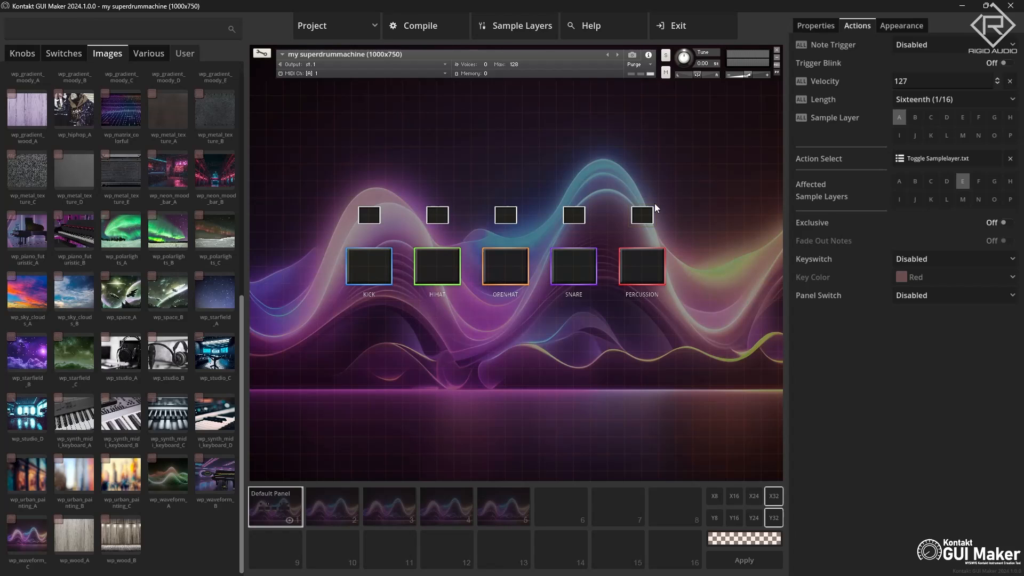
click(436, 24)
Switch to Kontakt 7 and test the HIHAT pad and the small layer switches above HIHAT, OPENHAT and SNARE
click(642, 564)
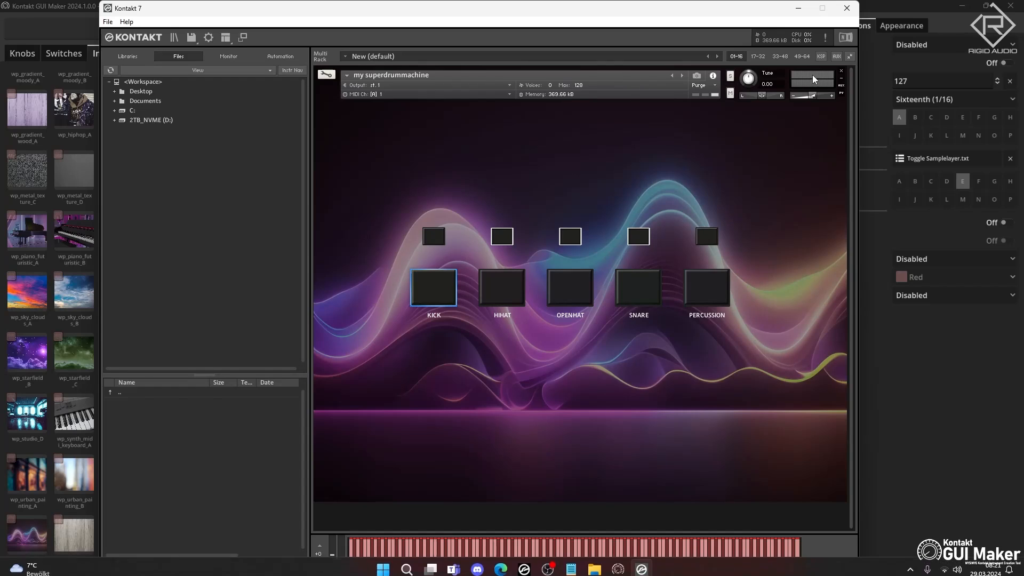
click(520, 296)
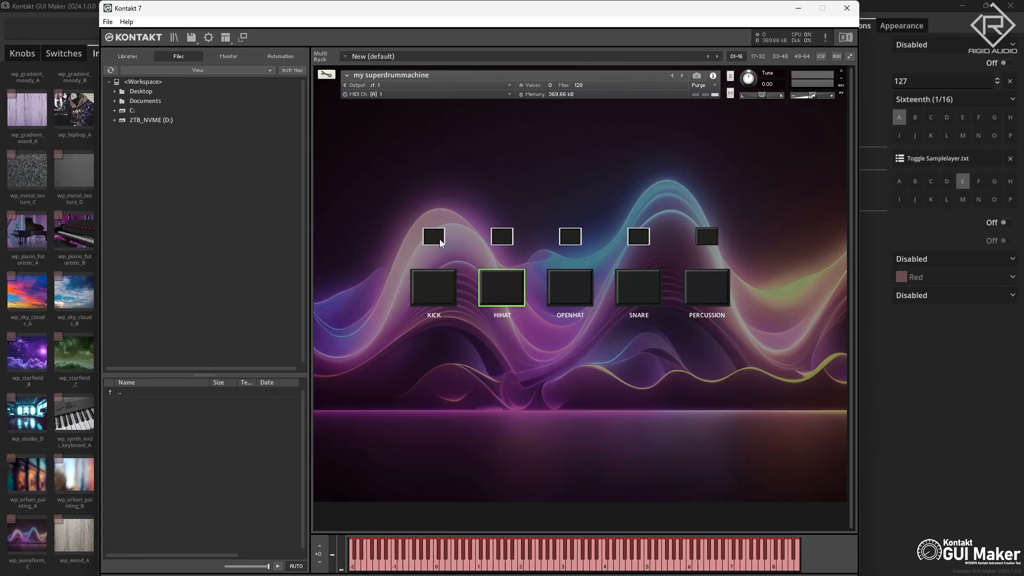
click(510, 241)
click(573, 240)
click(509, 240)
click(642, 239)
click(646, 241)
Activate the KICK pad and play notes on the virtual keyboard to test the layers' sound
click(432, 292)
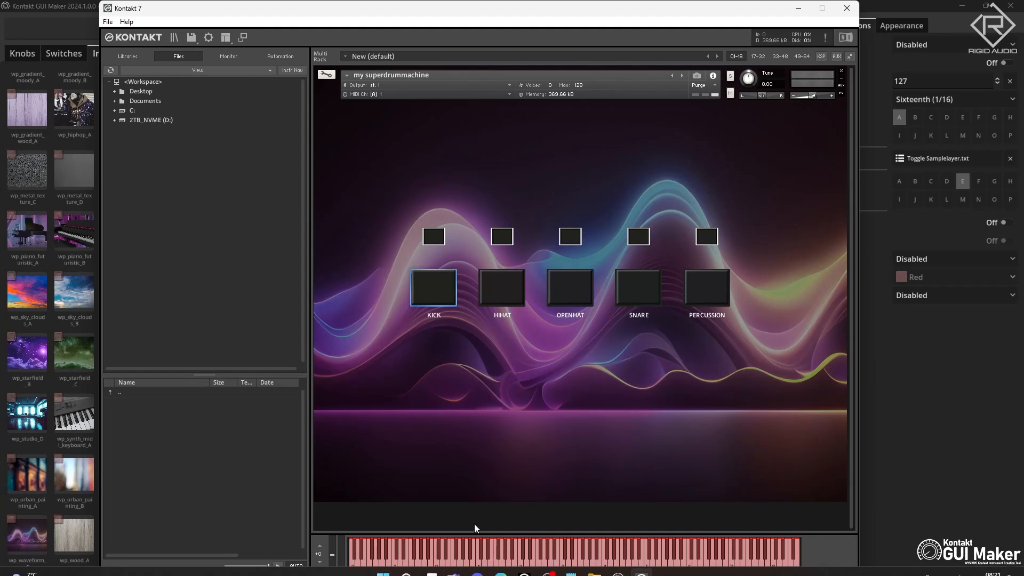
click(481, 561)
click(508, 561)
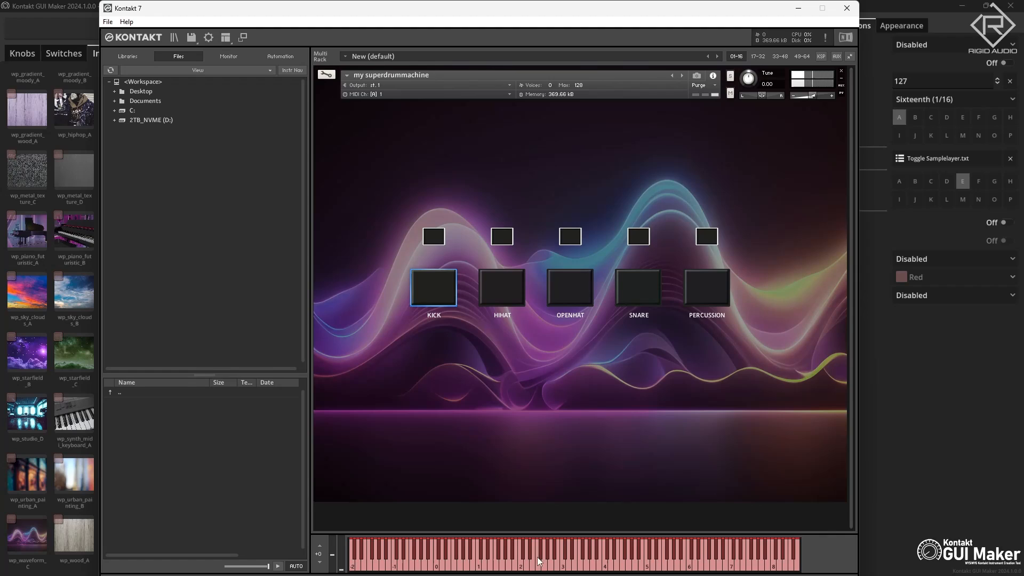
Open the my superdrummachine instrument for editing in Kontakt 7
click(544, 560)
click(327, 75)
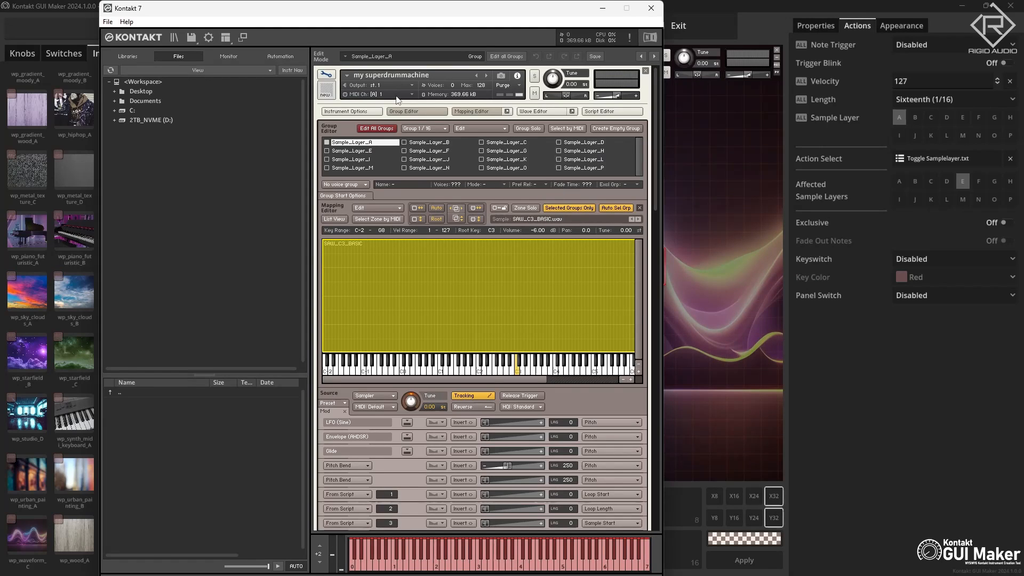
click(328, 76)
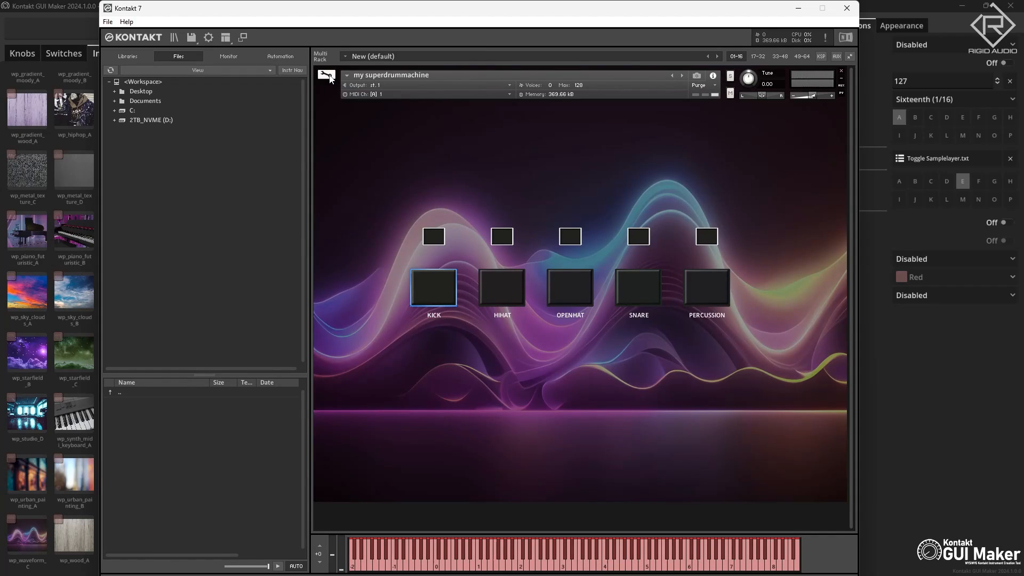
click(328, 77)
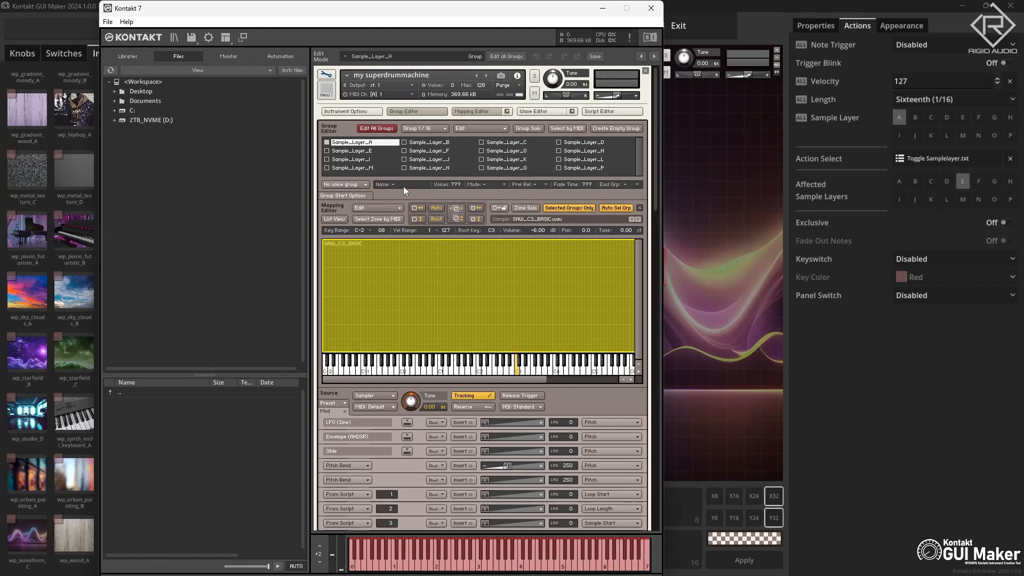
Look through groups Sample_Layer_B to Sample_Layer_D and delete the SAW_C3_BASIC zone from Sample_Layer_A
click(433, 143)
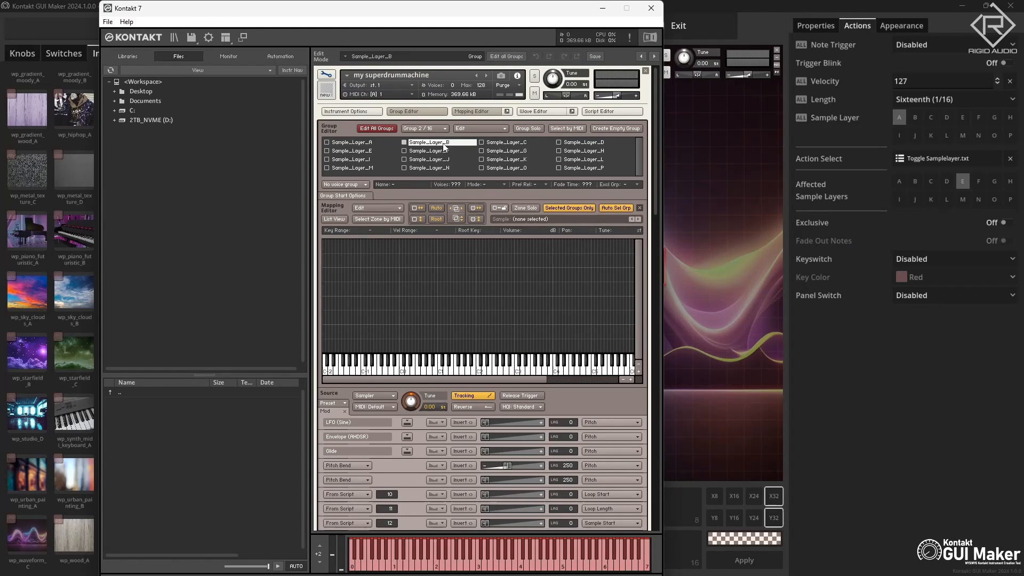
click(512, 144)
click(589, 145)
click(370, 143)
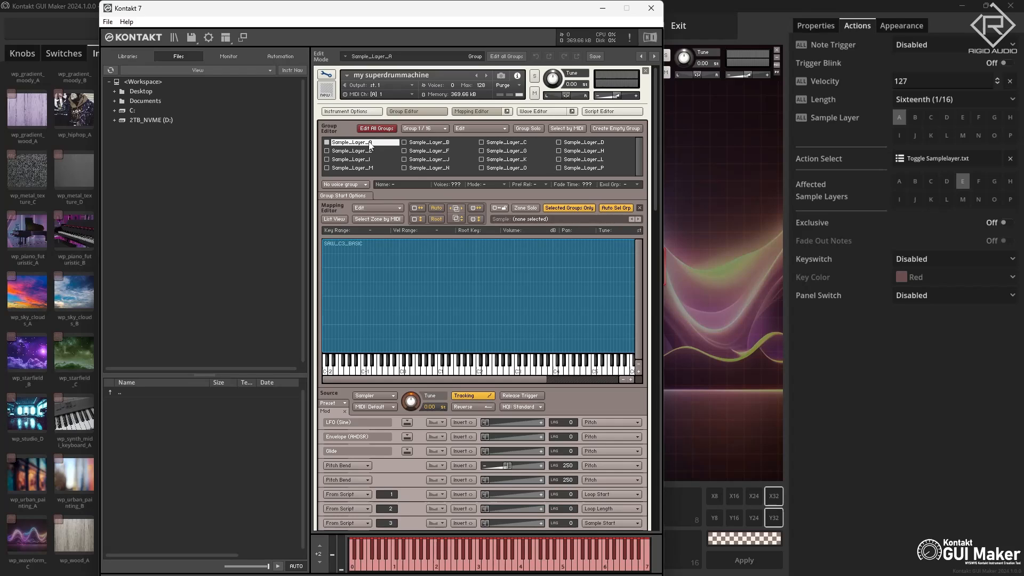
click(407, 273)
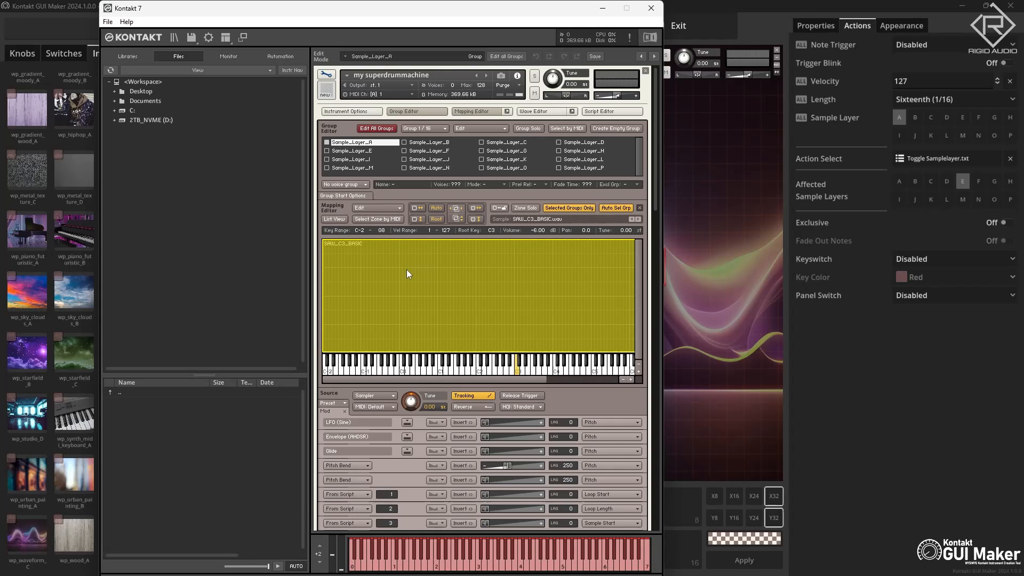
key(Delete)
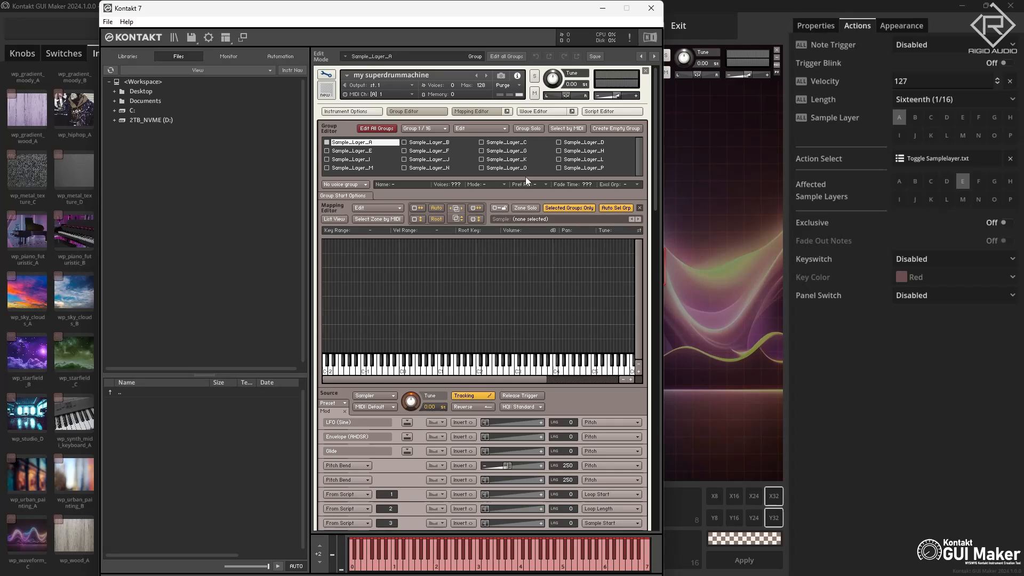
Minimise Kontakt GUI Maker and close the two Explorer windows behind Kontakt 7
drag(497, 15, 584, 16)
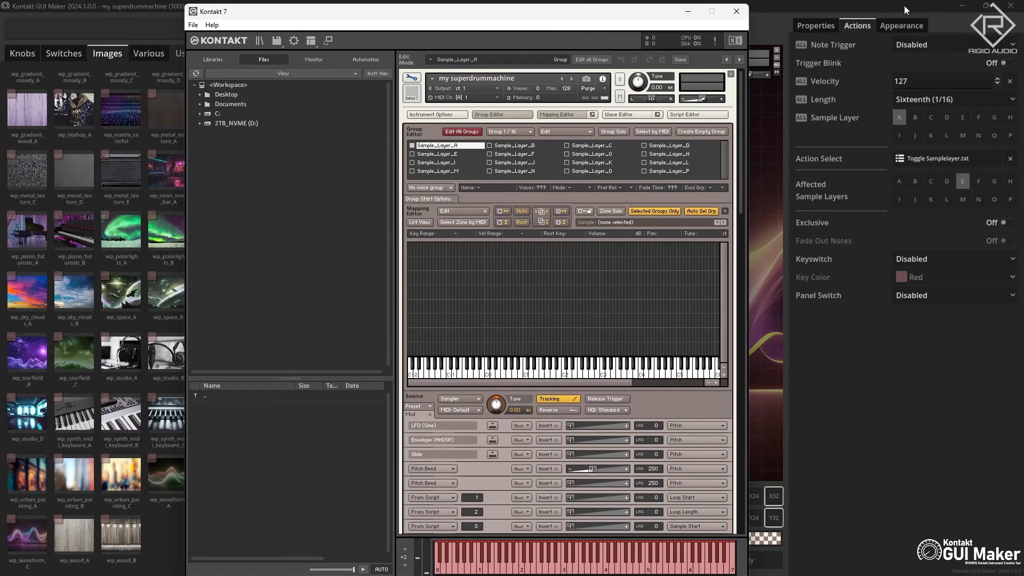
click(962, 9)
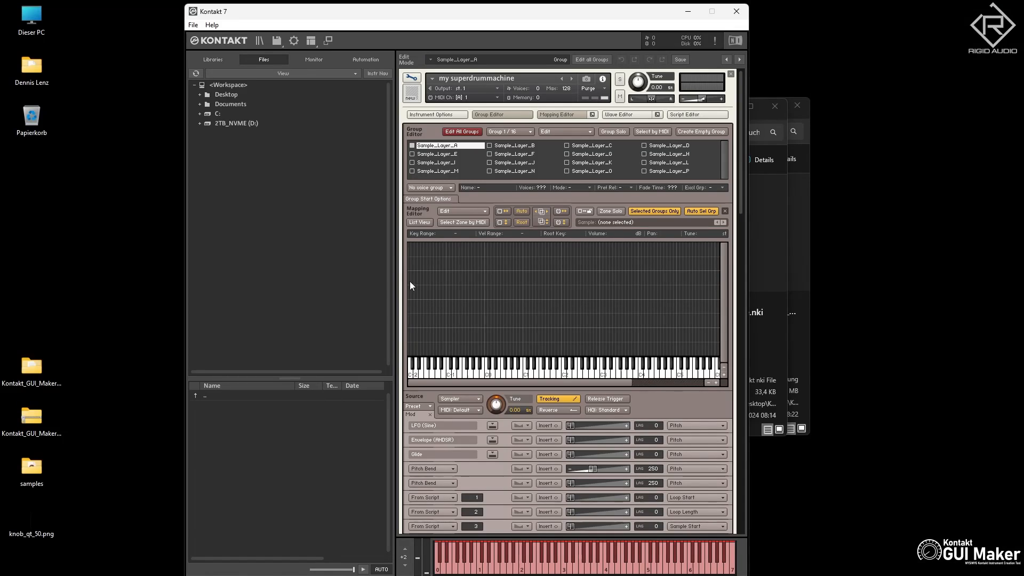
click(775, 105)
click(797, 107)
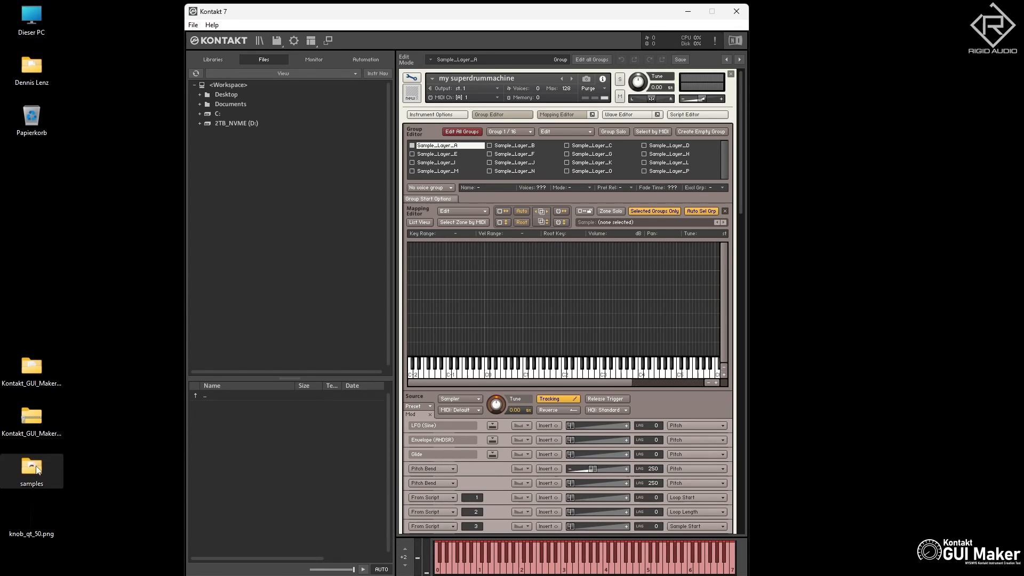
Open the samples folder from the desktop and arrange it beside the Kontakt 7 window
double_click(32, 468)
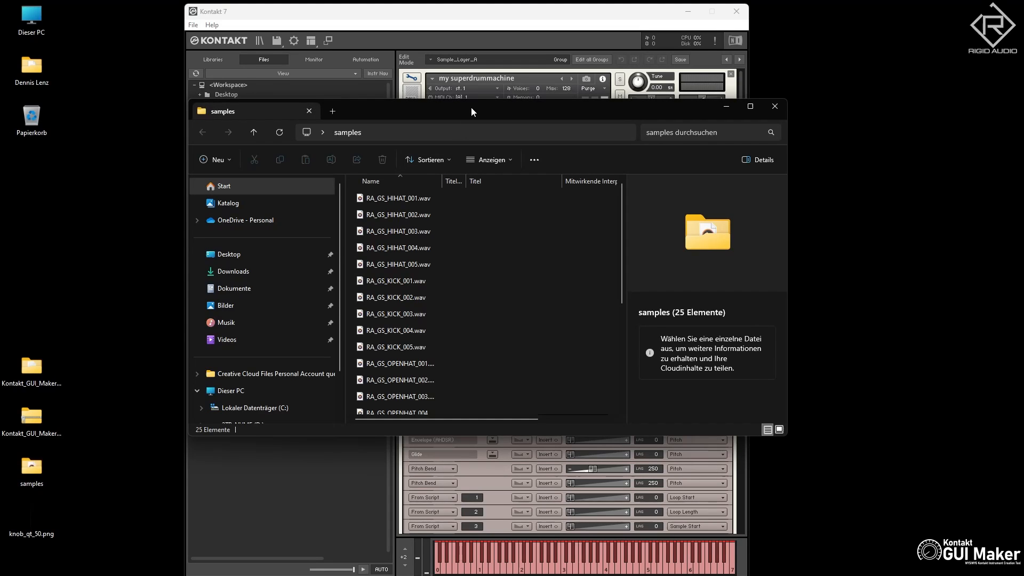
drag(471, 110, 344, 117)
drag(297, 16, 527, 34)
Open a second Explorer window at the Samples folder of the my superdrummachine project inside Kontakt_GUI_Maker_v2024_1_0_0
double_click(32, 419)
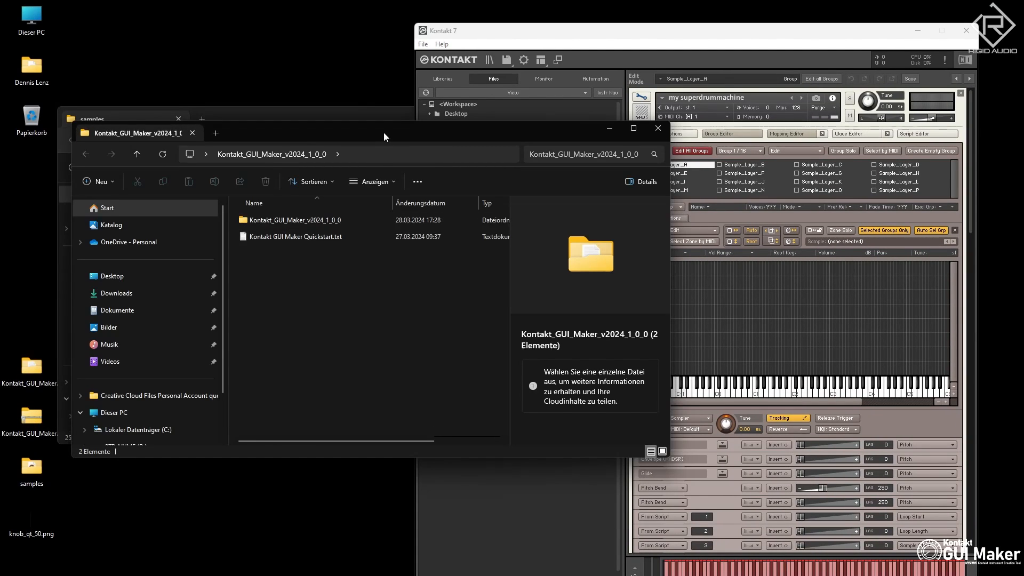
drag(383, 132, 576, 130)
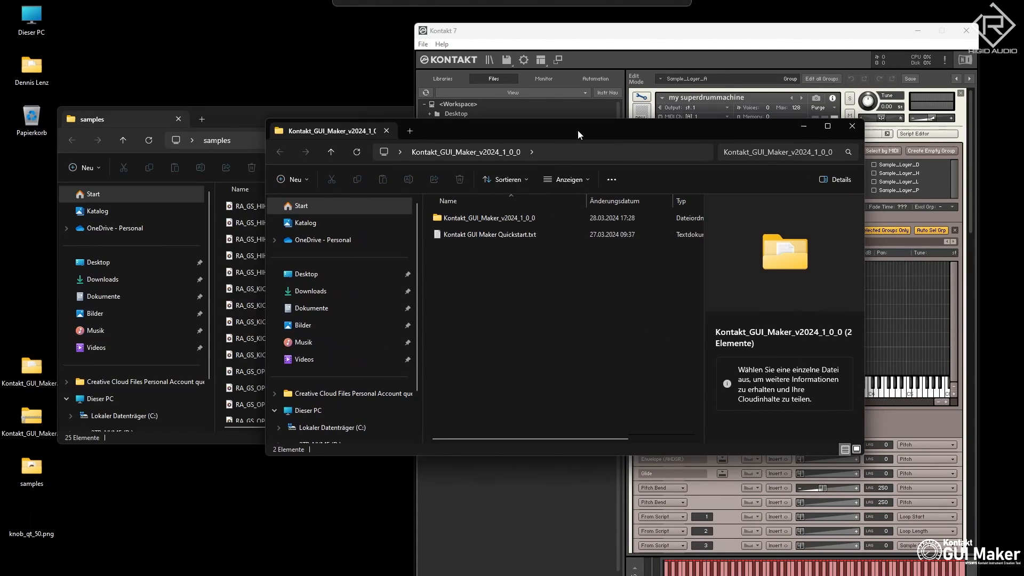
double_click(512, 219)
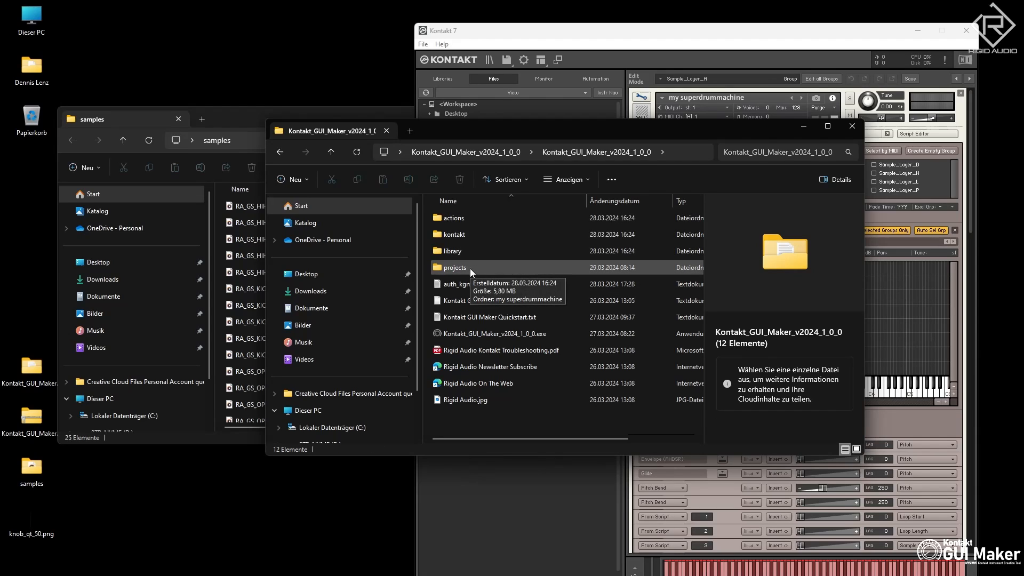
double_click(469, 268)
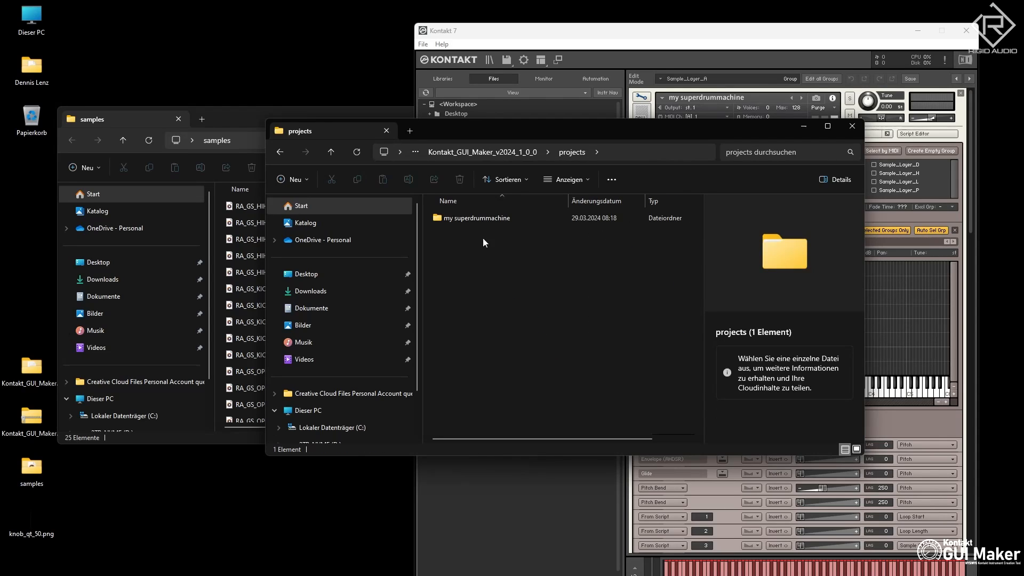
double_click(491, 217)
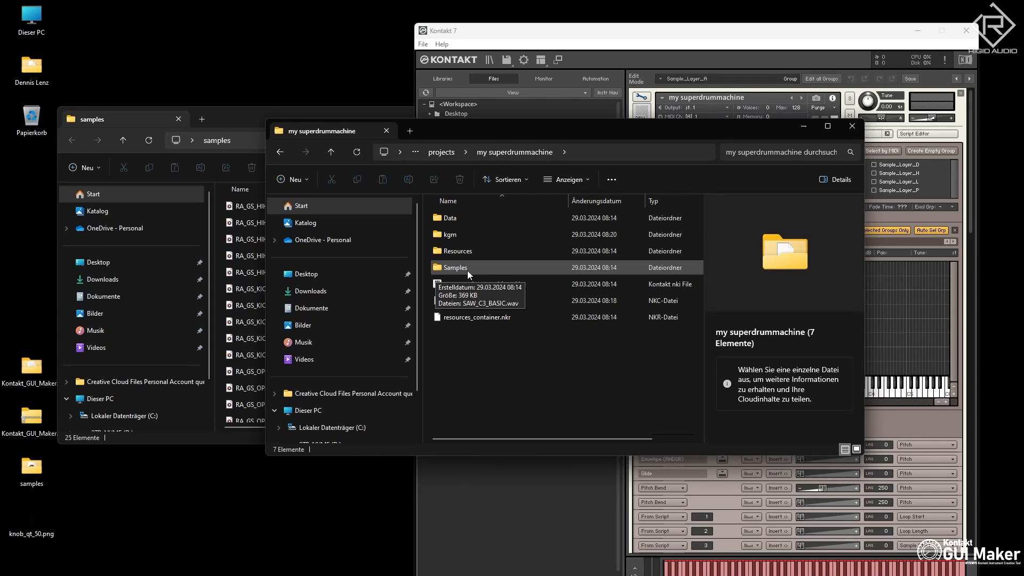
double_click(467, 270)
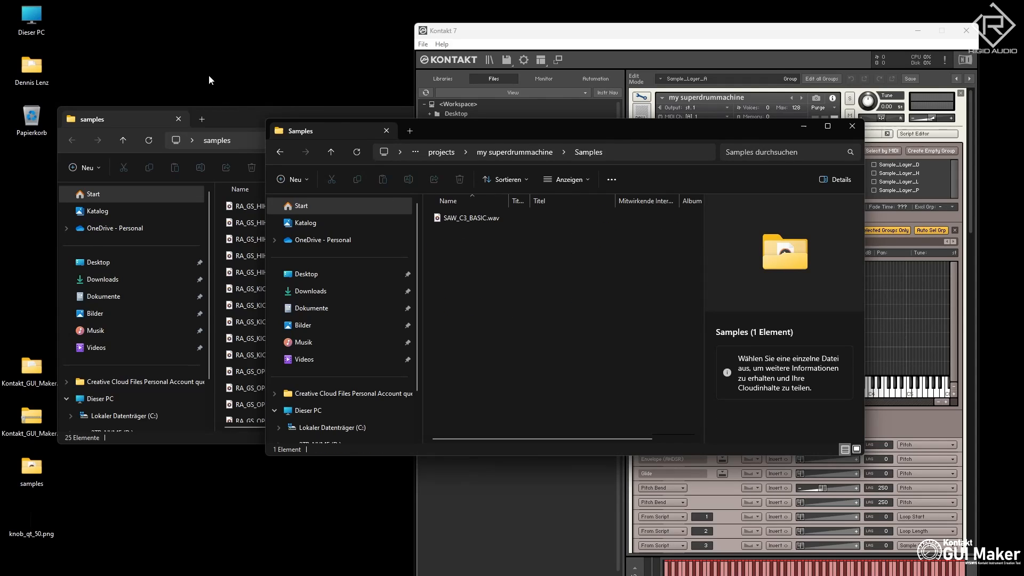
Copy all WAV files from the desktop samples folder into the my superdrummachine project's Samples folder
click(252, 117)
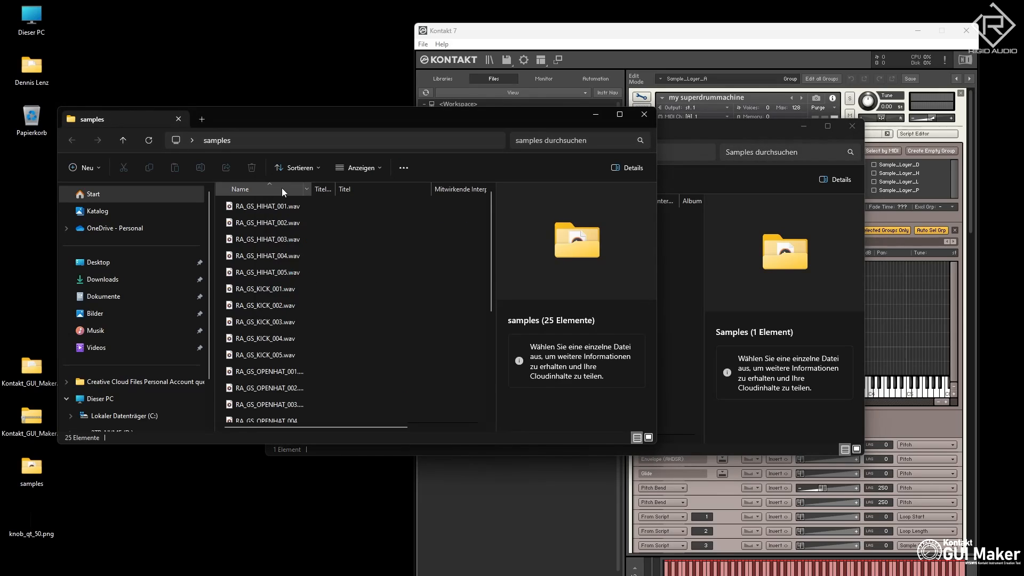
click(274, 289)
key(ctrl+a)
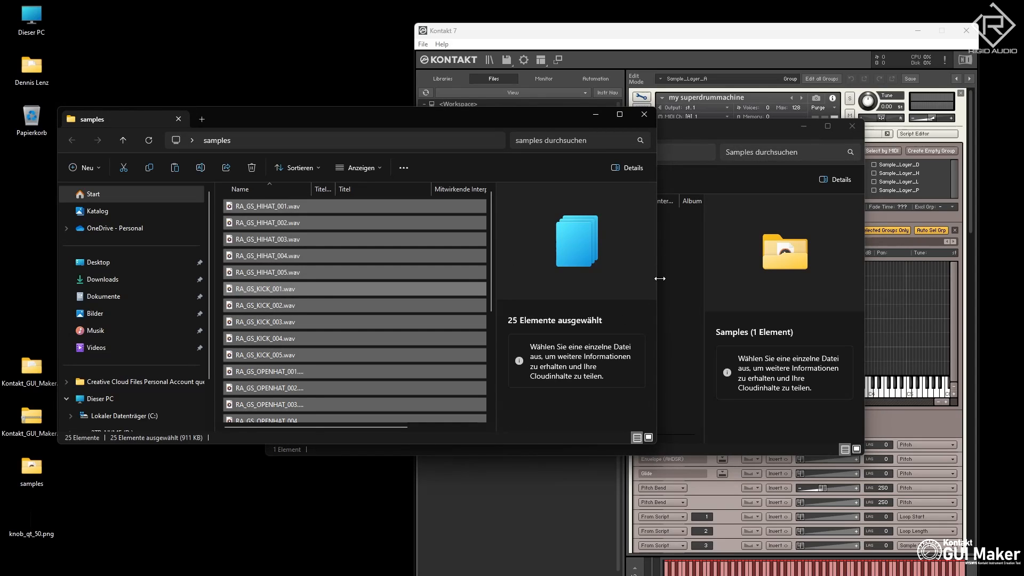
click(666, 279)
key(ctrl+v)
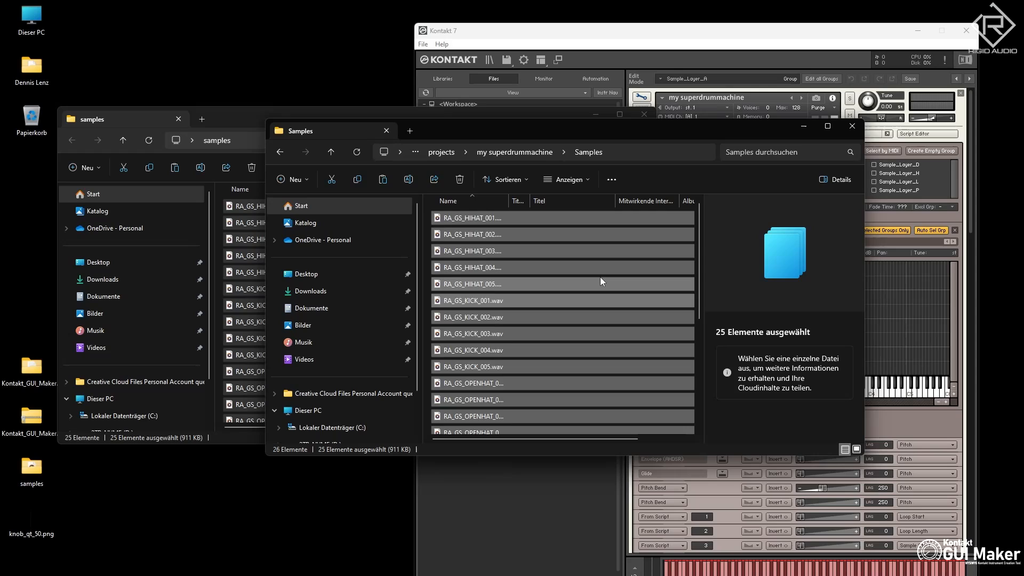
Close the desktop samples folder window and the project's Samples folder window
click(600, 280)
drag(469, 129, 244, 181)
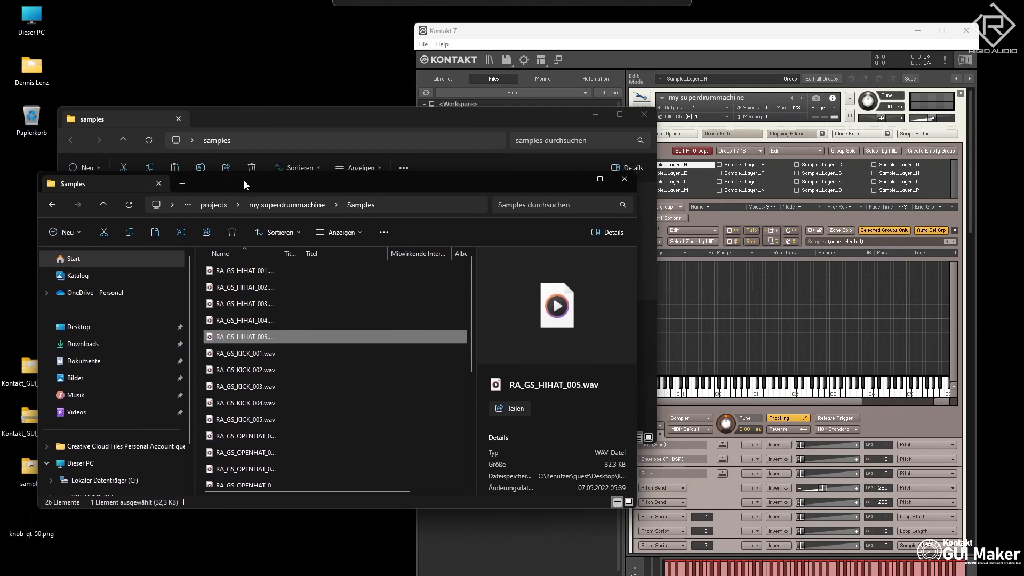
click(645, 118)
click(624, 178)
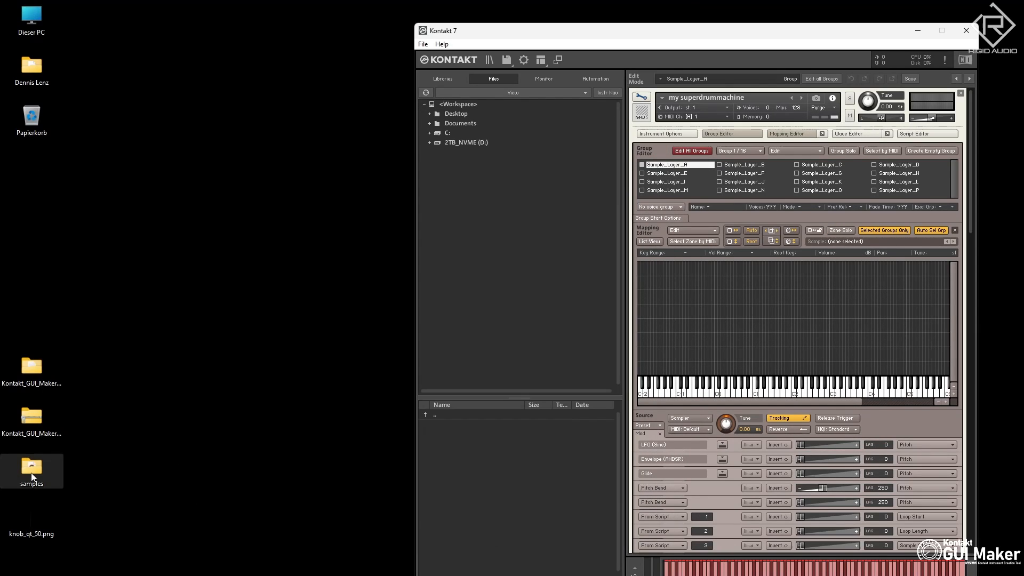
Reopen the my superdrummachine project's Samples folder and narrow its window to fit beside the Kontakt mapping editor
double_click(31, 366)
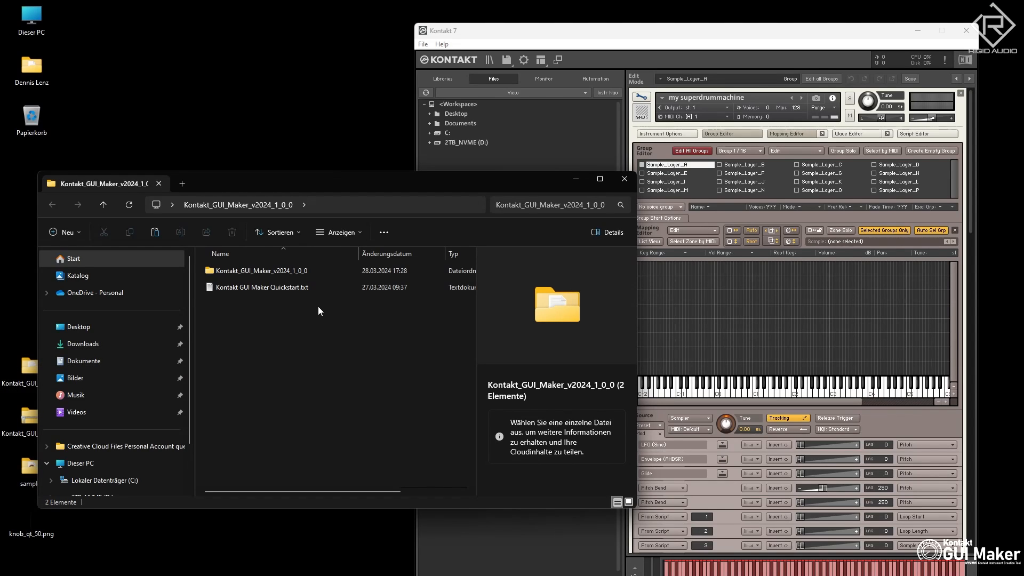
double_click(277, 272)
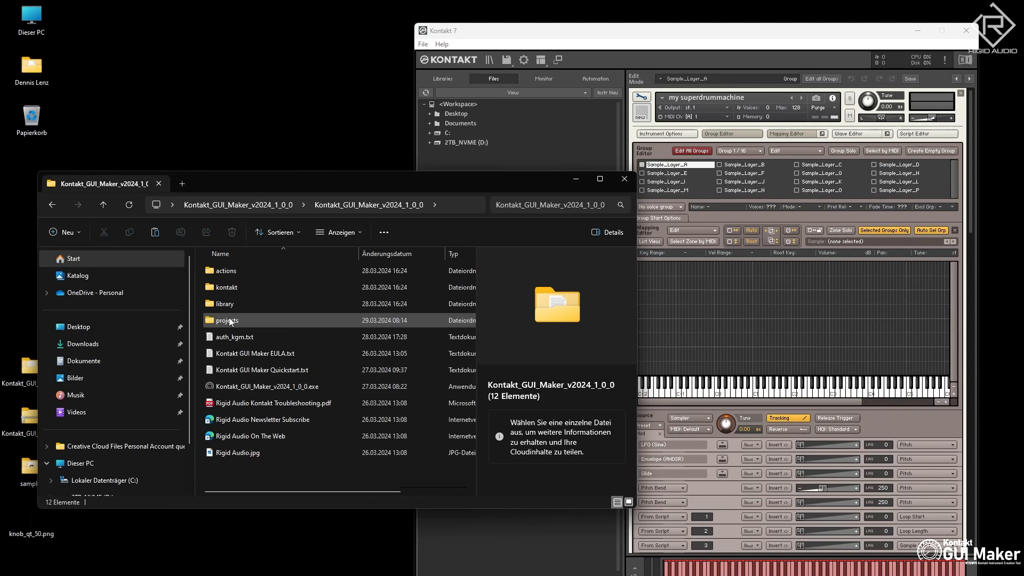
double_click(244, 319)
double_click(249, 273)
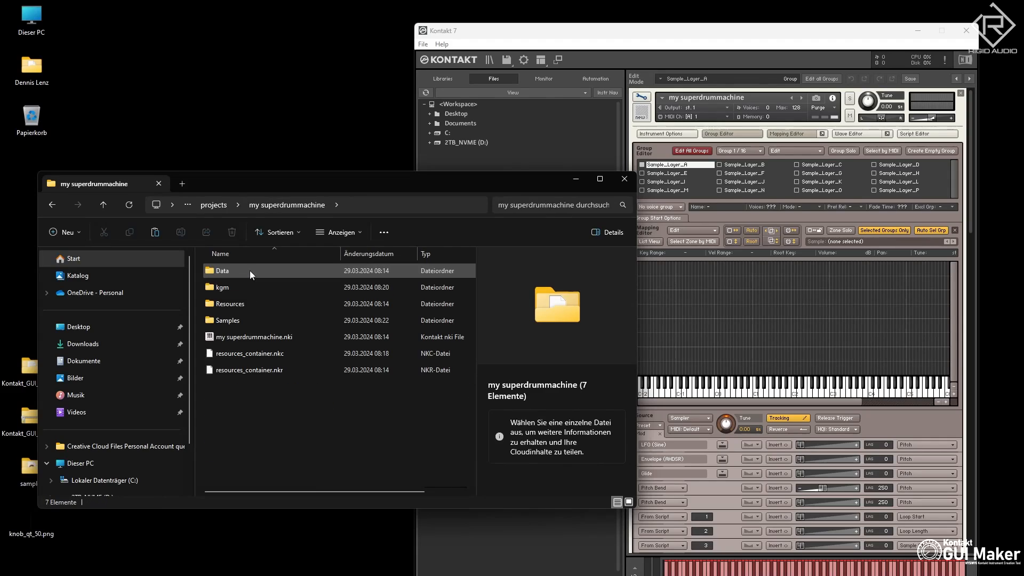
double_click(237, 319)
drag(376, 179, 348, 124)
drag(252, 198, 318, 198)
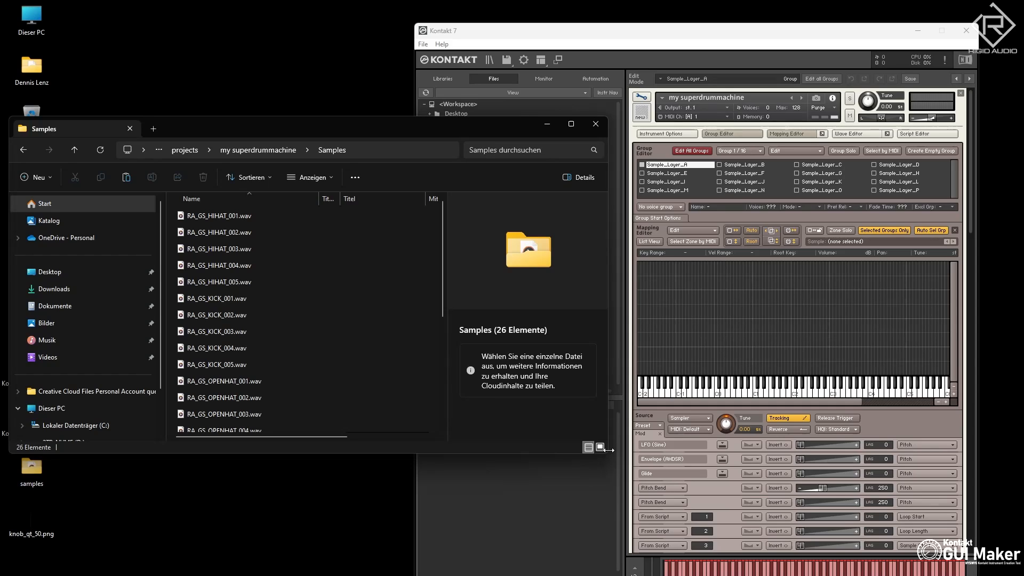
drag(608, 450, 484, 449)
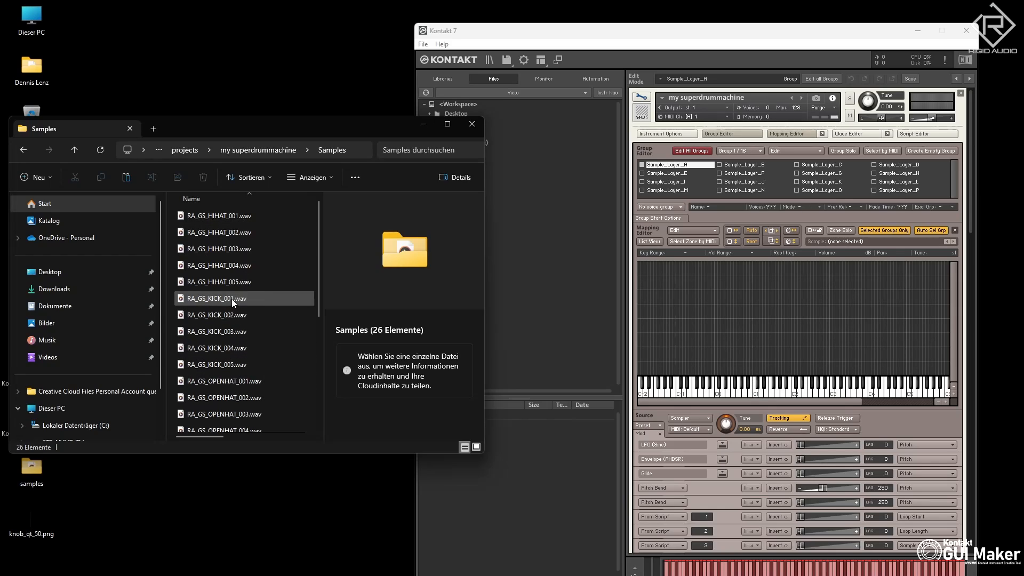
Map RA_GS_KICK_001.wav to C1 in Sample_Layer_A and RA_GS_HIHAT_001.wav to C#1 in Sample_Layer_B
drag(231, 299, 753, 364)
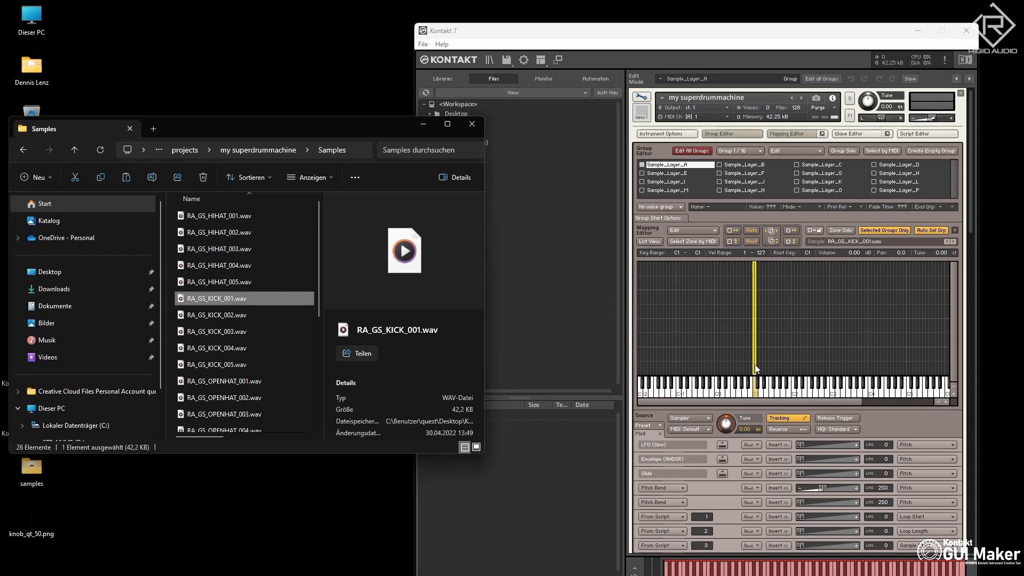
click(754, 167)
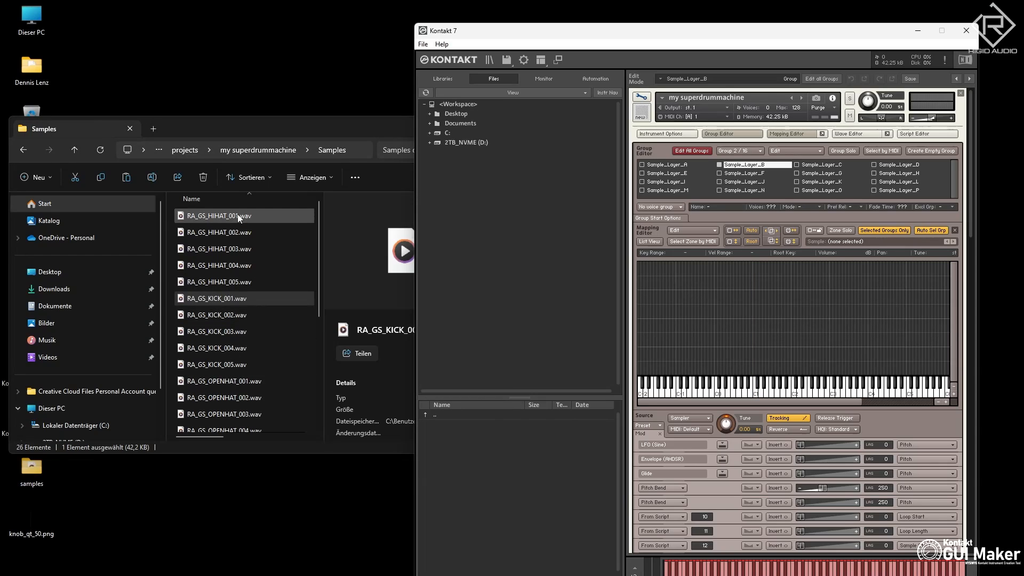
drag(238, 215, 757, 371)
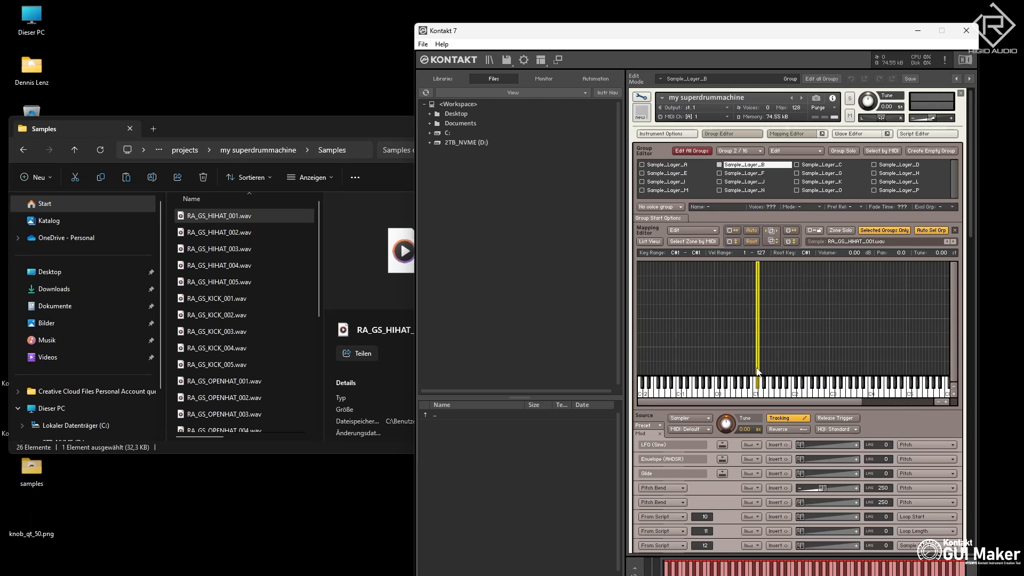
Map RA_GS_OPENHAT_001.wav to D1 in Sample_Layer_C and RA_GS_SNARE_001.wav to E1 in Sample_Layer_D, and recheck the Sample_Layer_C mapping
click(835, 167)
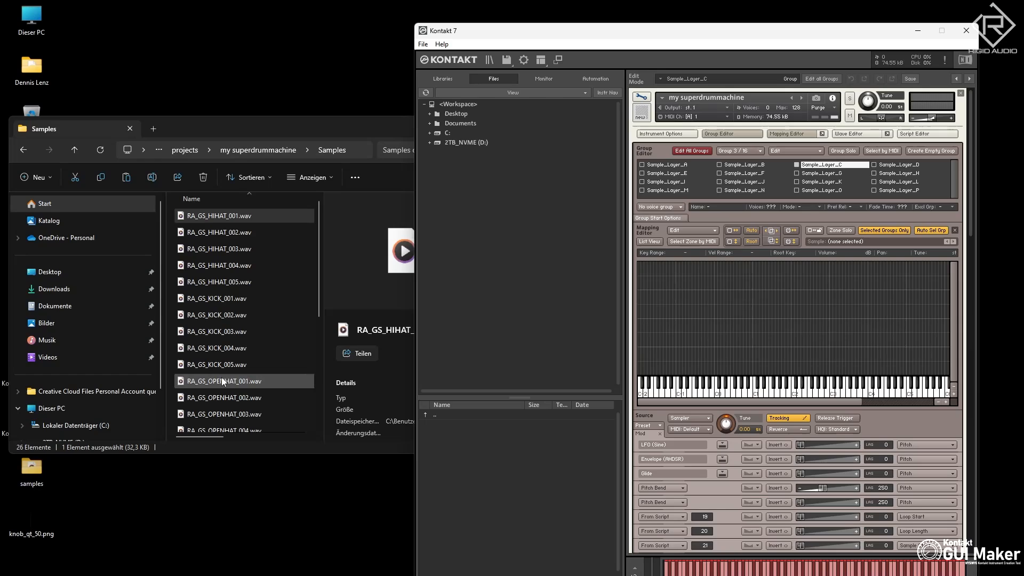
drag(222, 376, 761, 393)
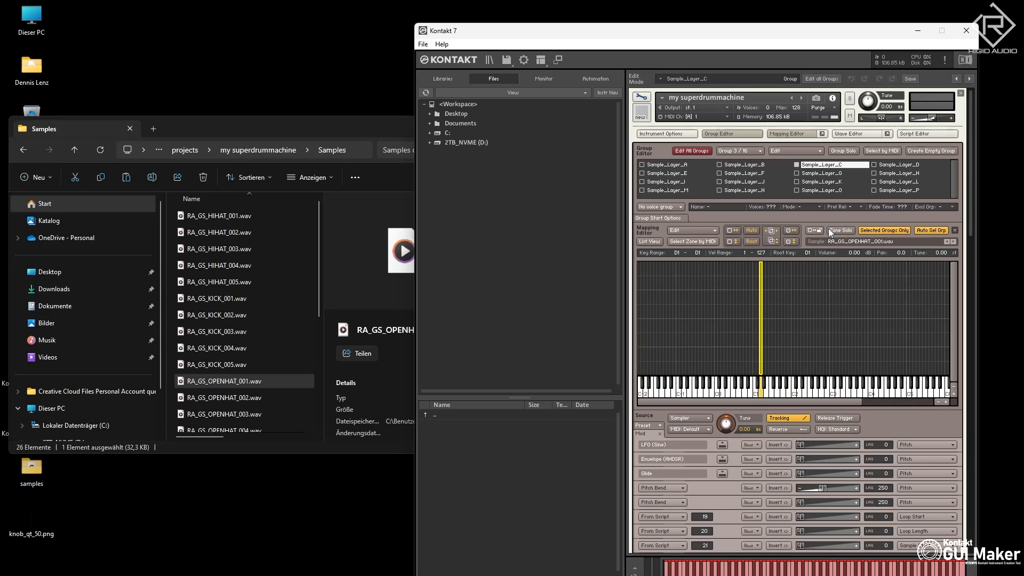
click(898, 164)
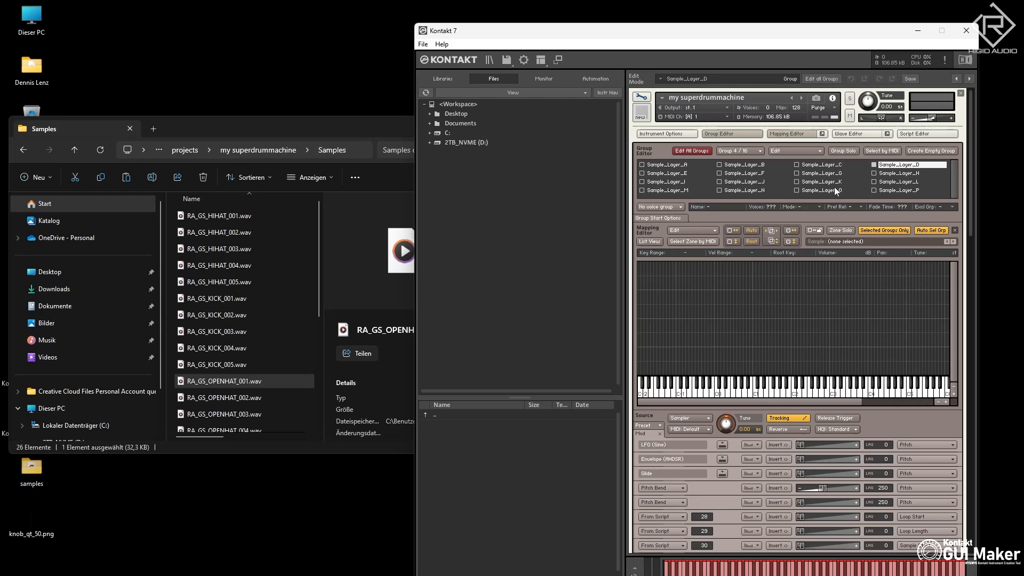
scroll(242, 365, down, 4)
drag(241, 342, 771, 386)
drag(766, 395, 766, 394)
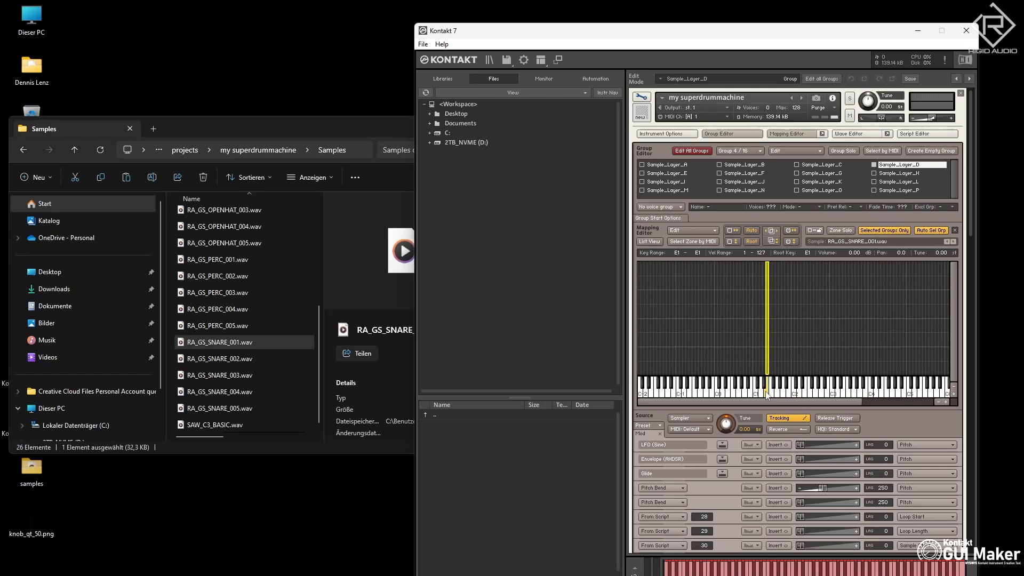
click(819, 166)
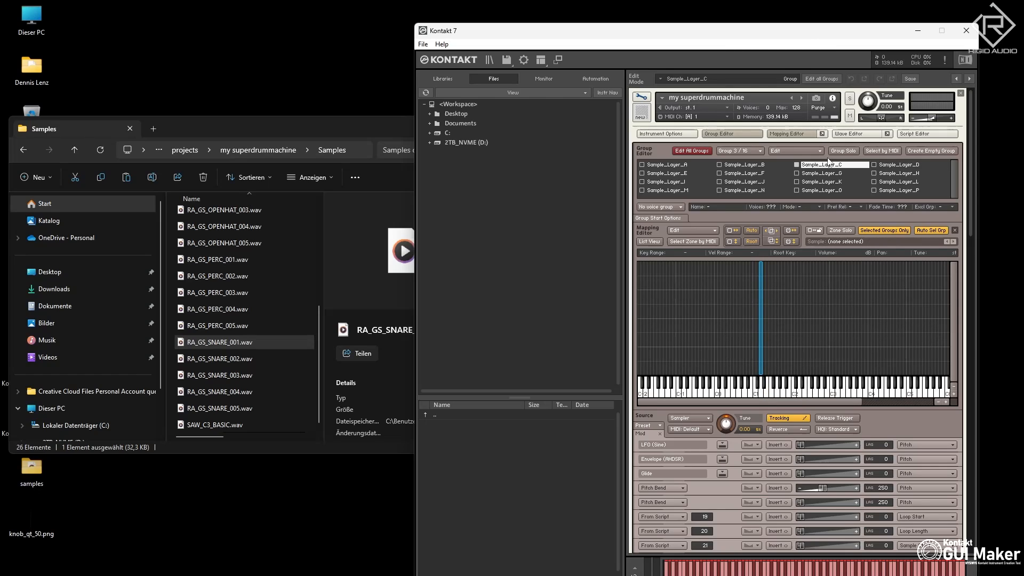
Check the zone in Sample_Layer_D and map RA_GS_PERC_001.wav to E1 in Sample_Layer_E
click(893, 165)
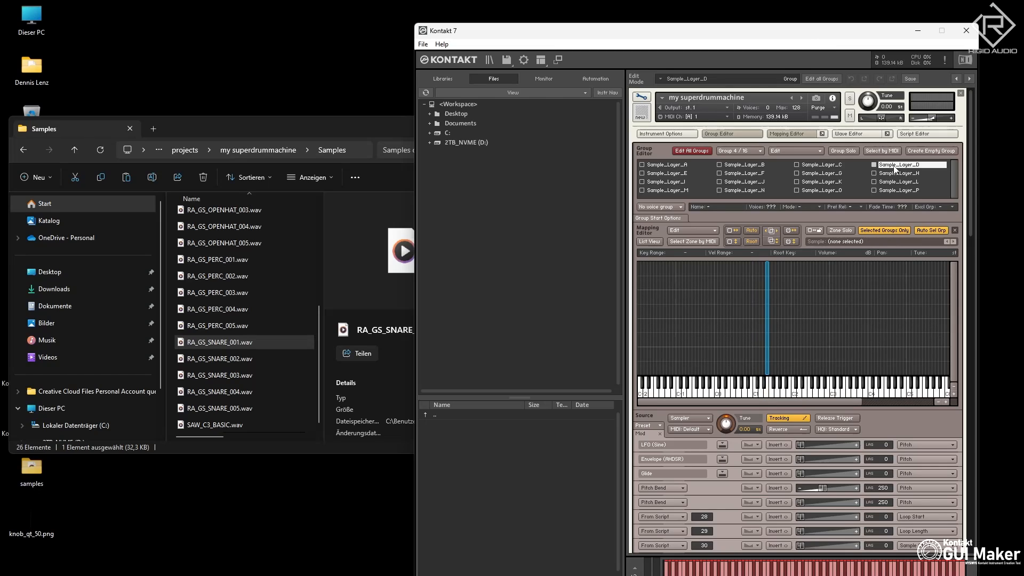
click(766, 358)
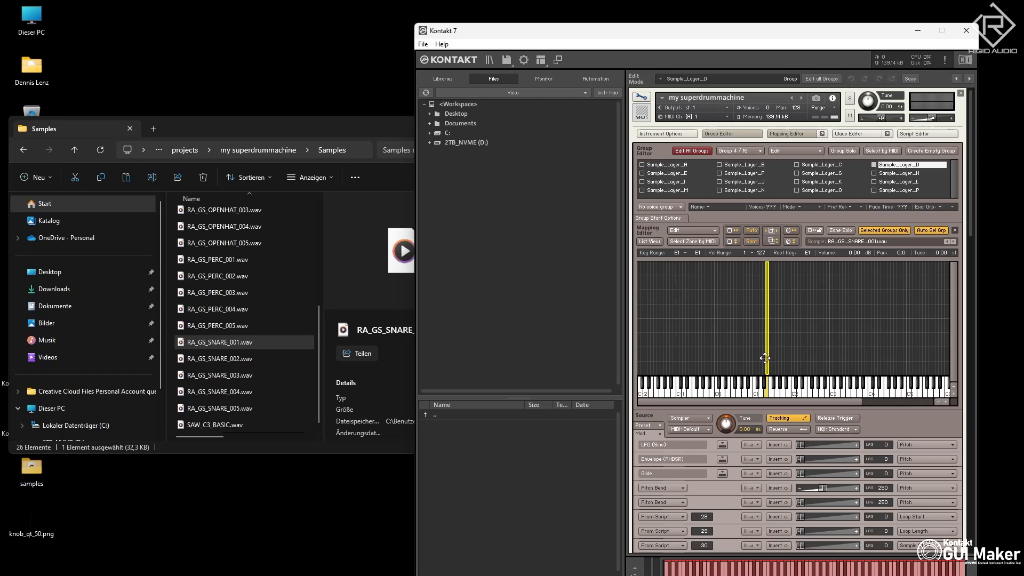
click(693, 173)
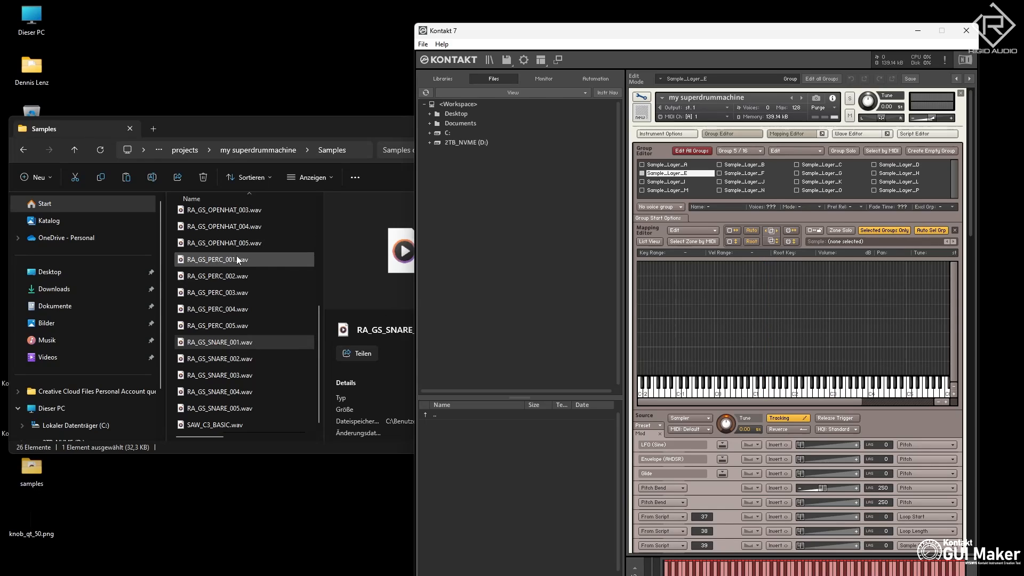
drag(235, 259, 767, 394)
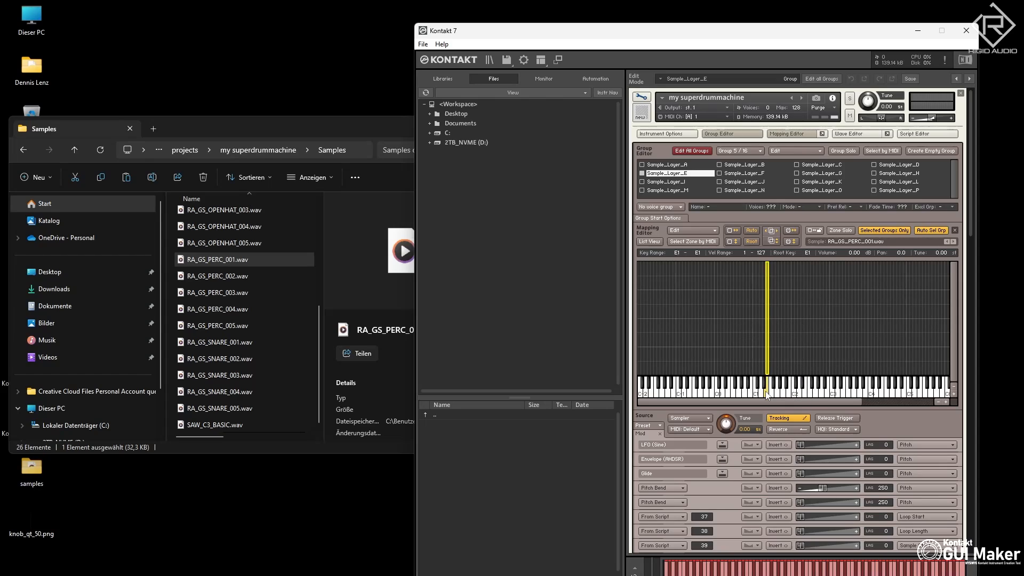
Review the mapped zones of Sample_Layer_A through Sample_Layer_E one after another
click(666, 164)
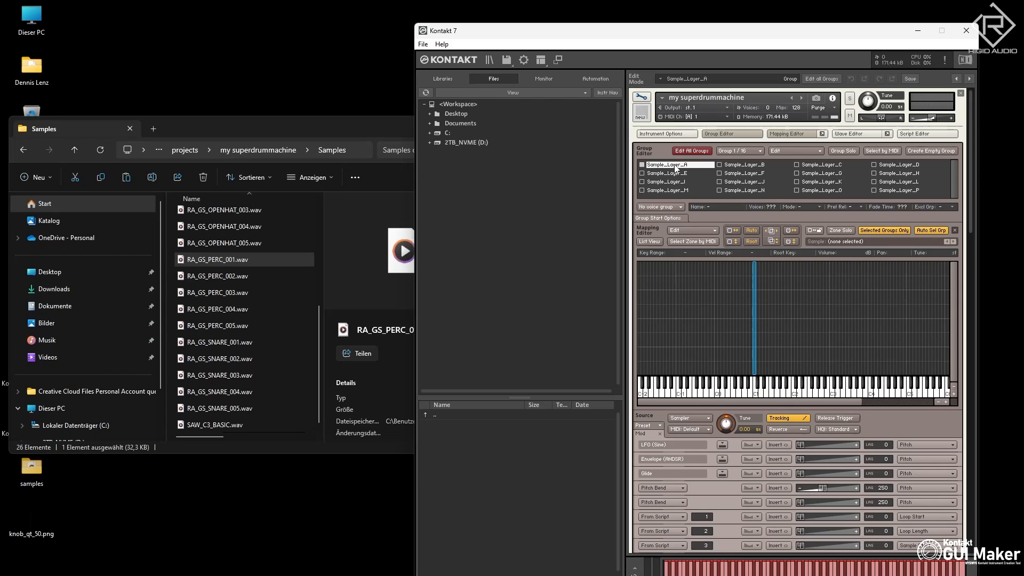
click(752, 164)
click(824, 164)
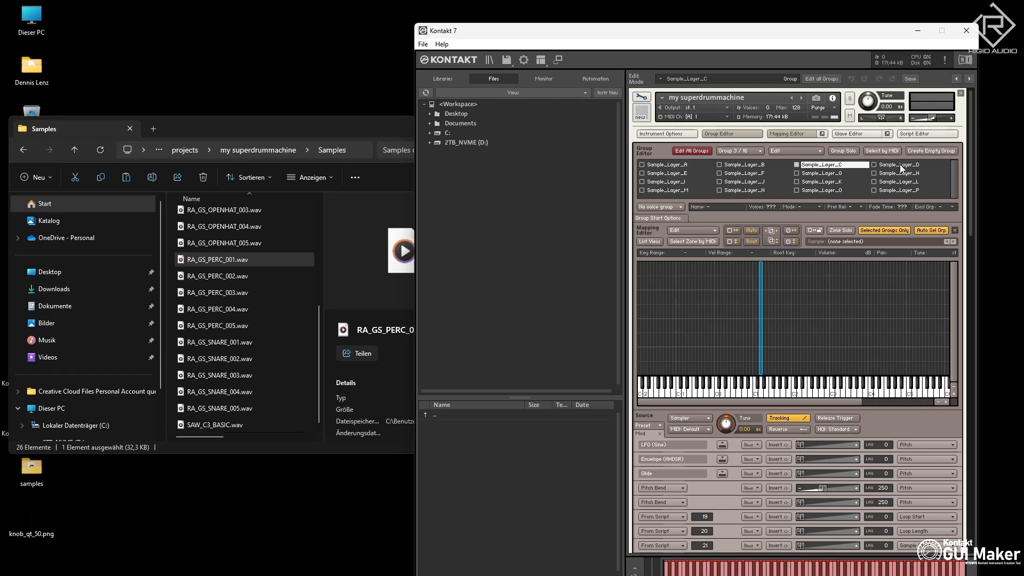
click(900, 165)
click(676, 174)
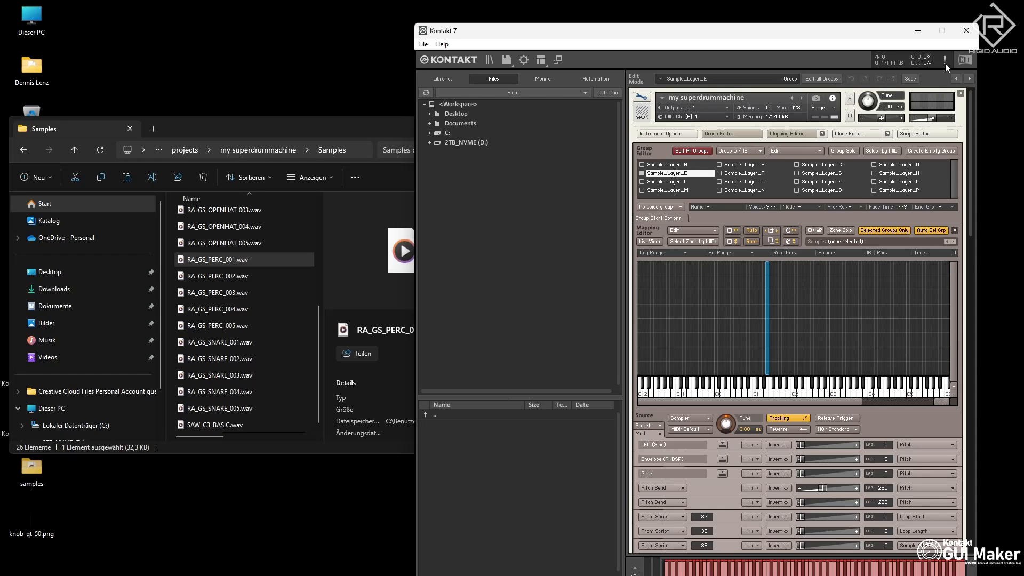
Leave the instrument's edit mode and move the Kontakt window until the whole drum machine is in view
click(641, 99)
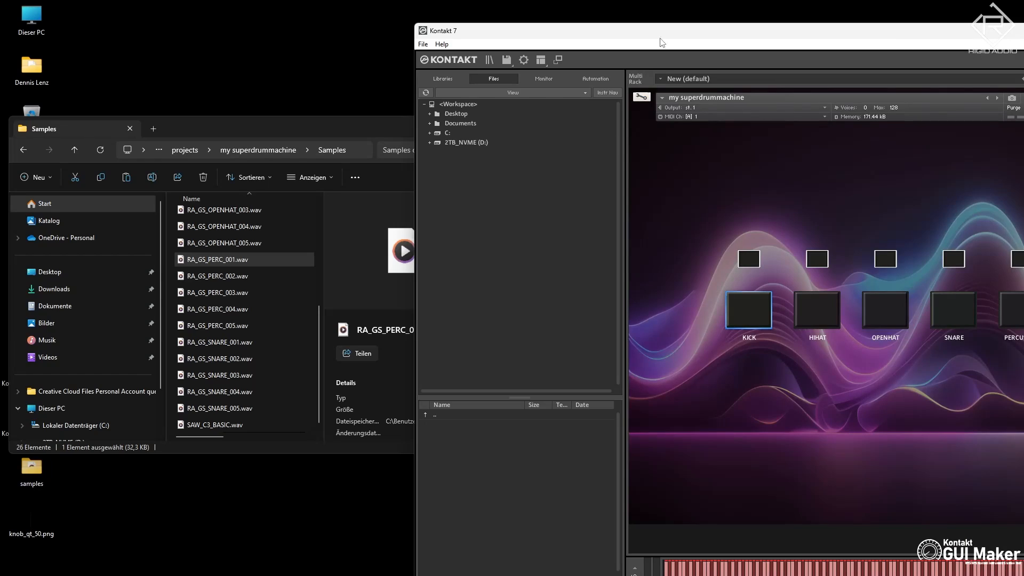
drag(678, 35, 395, 12)
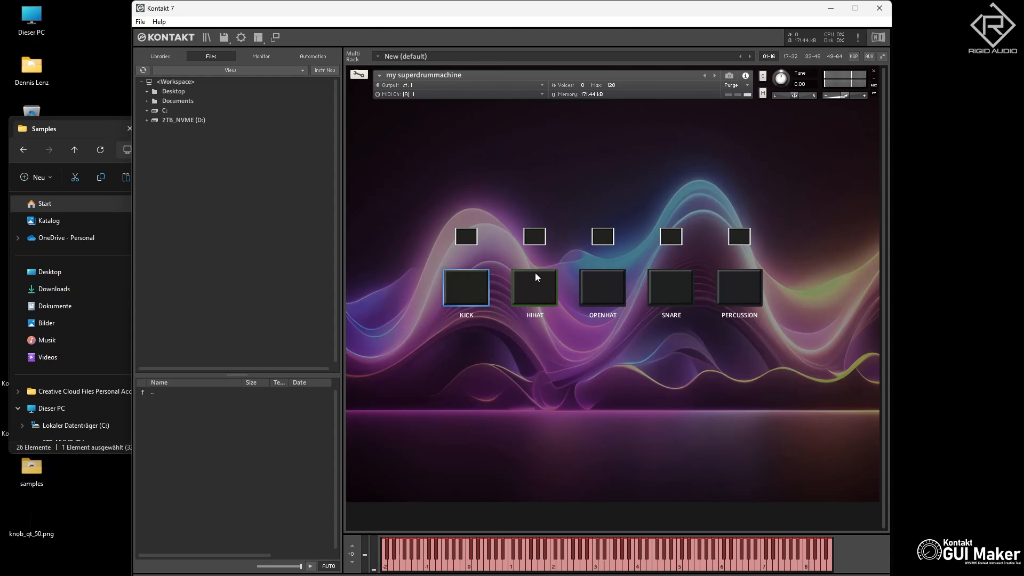
Test the small layer switches by isolating the KICK layer, and after it only the HIHAT layer
click(533, 236)
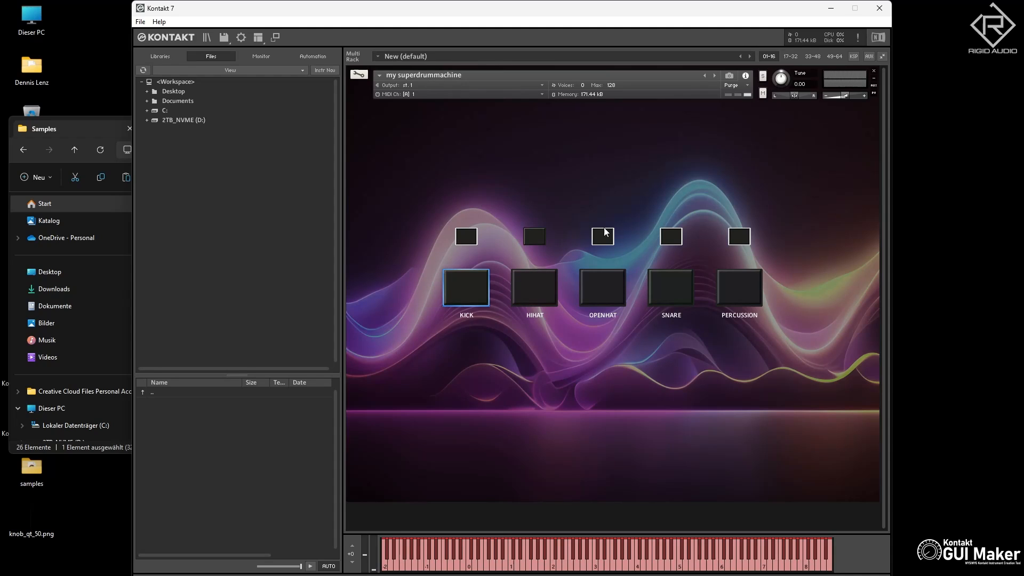
click(604, 233)
click(674, 240)
click(743, 243)
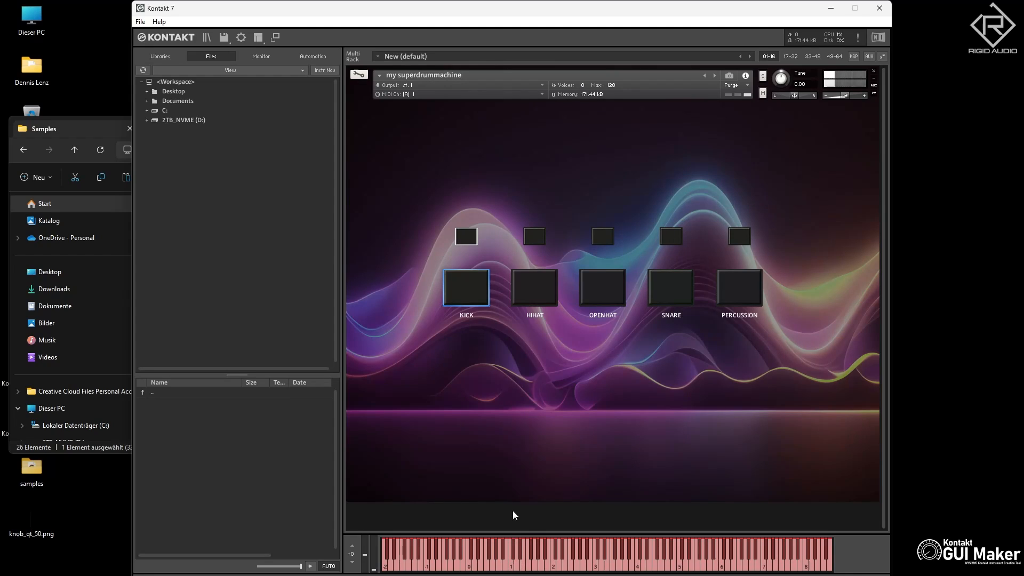
click(460, 240)
click(536, 237)
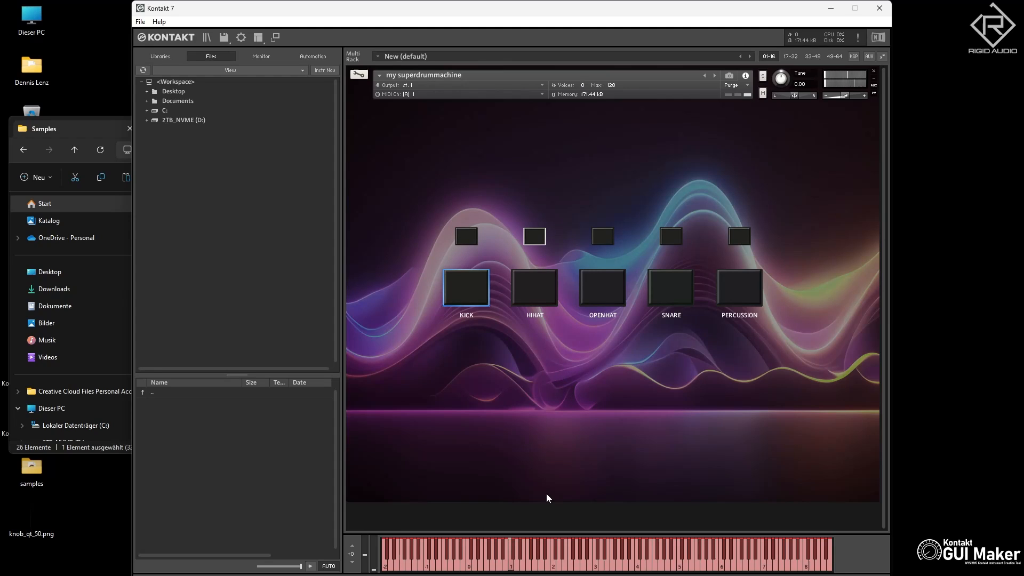
Switch the KICK, OPENHAT, SNARE and PERCUSSION layers back on
click(467, 238)
click(603, 236)
click(669, 236)
click(742, 239)
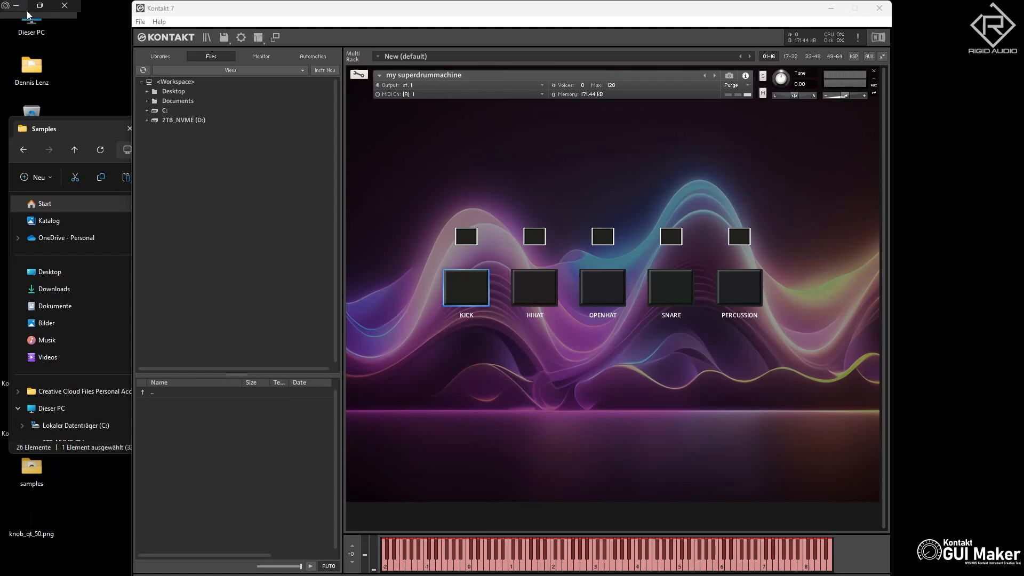
Switch to Kontakt GUI Maker and move all five layer switches and their pads higher on the panel, keeping each column aligned
click(40, 5)
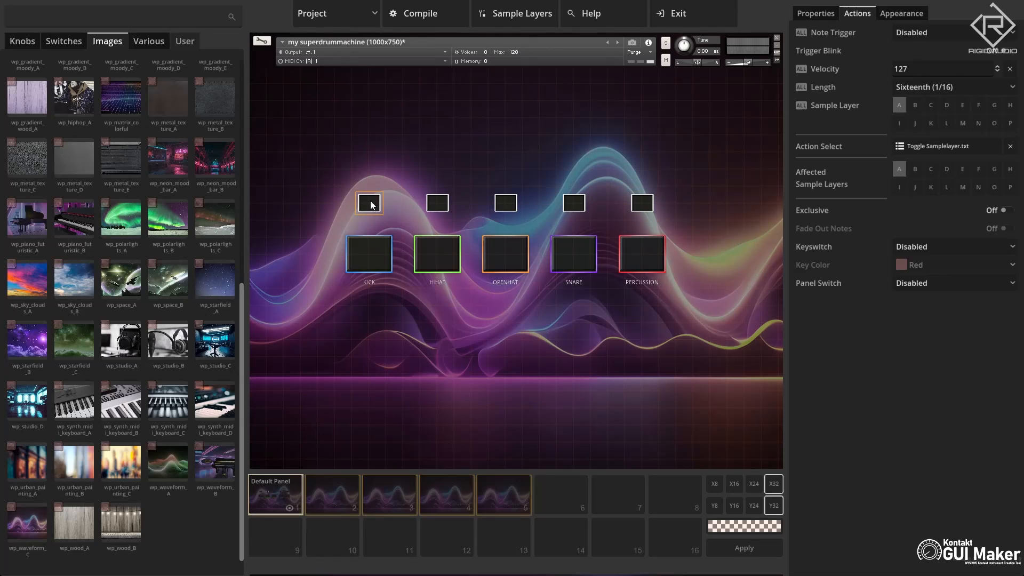
drag(368, 205, 369, 134)
drag(363, 240, 363, 188)
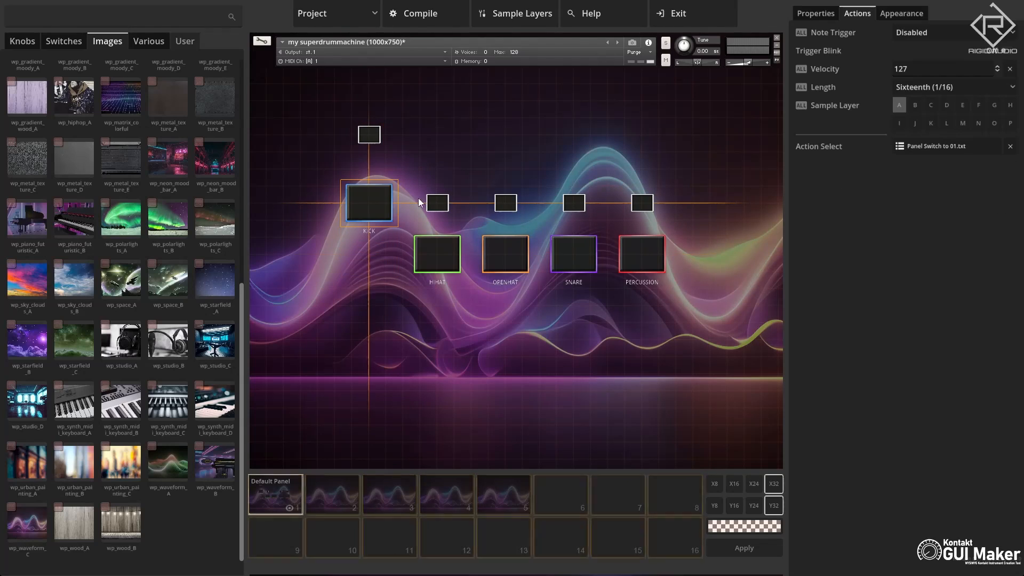
drag(437, 204, 438, 135)
drag(439, 249, 439, 197)
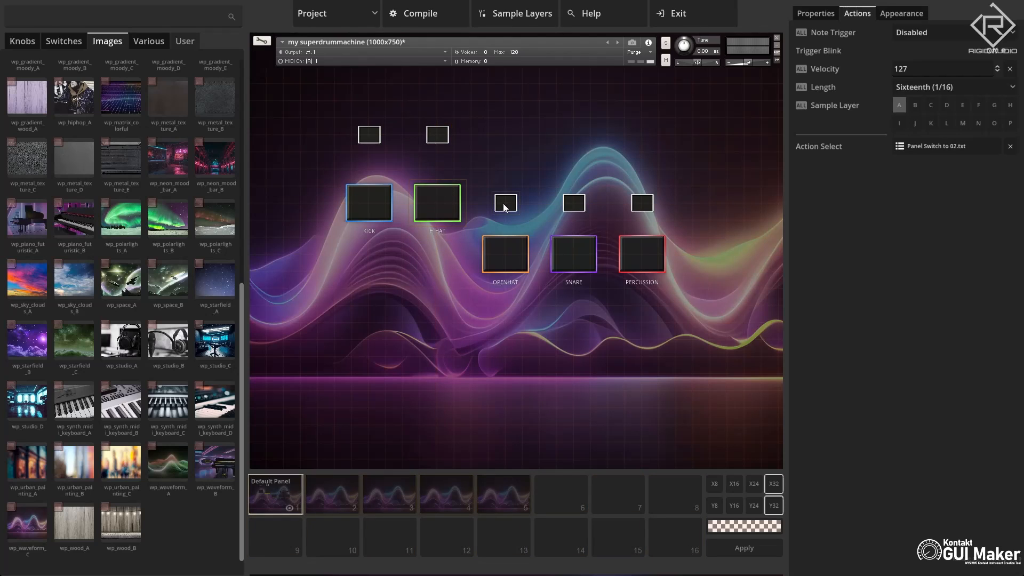
drag(504, 204, 504, 135)
drag(509, 249, 510, 197)
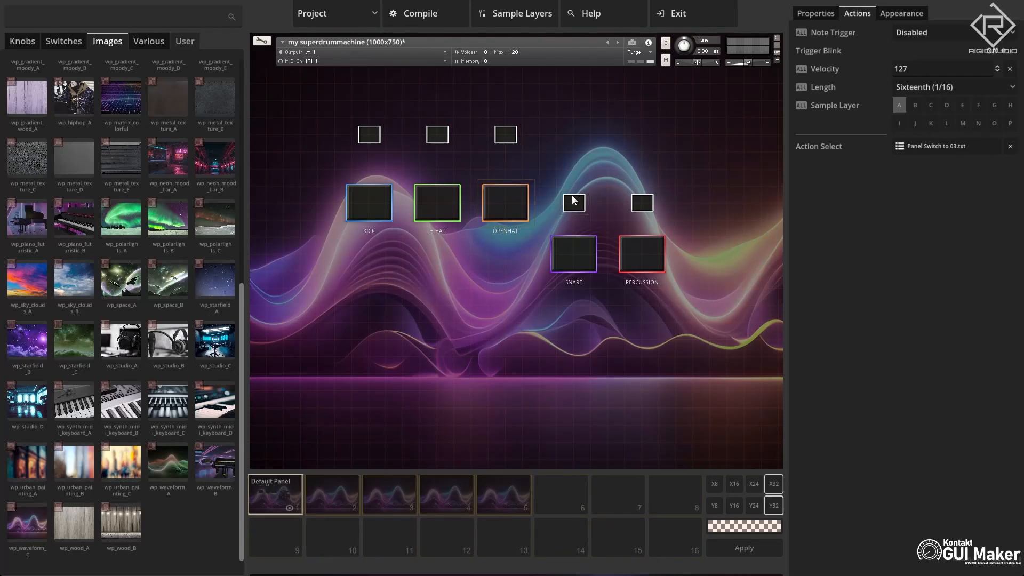
drag(571, 202, 571, 133)
drag(557, 258, 565, 202)
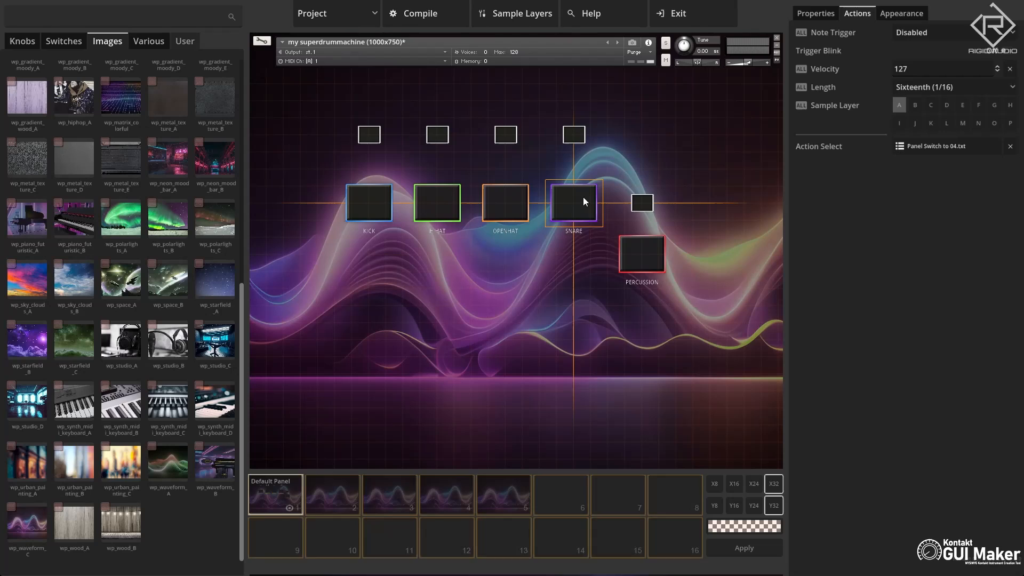
drag(642, 203, 641, 135)
drag(649, 244, 649, 193)
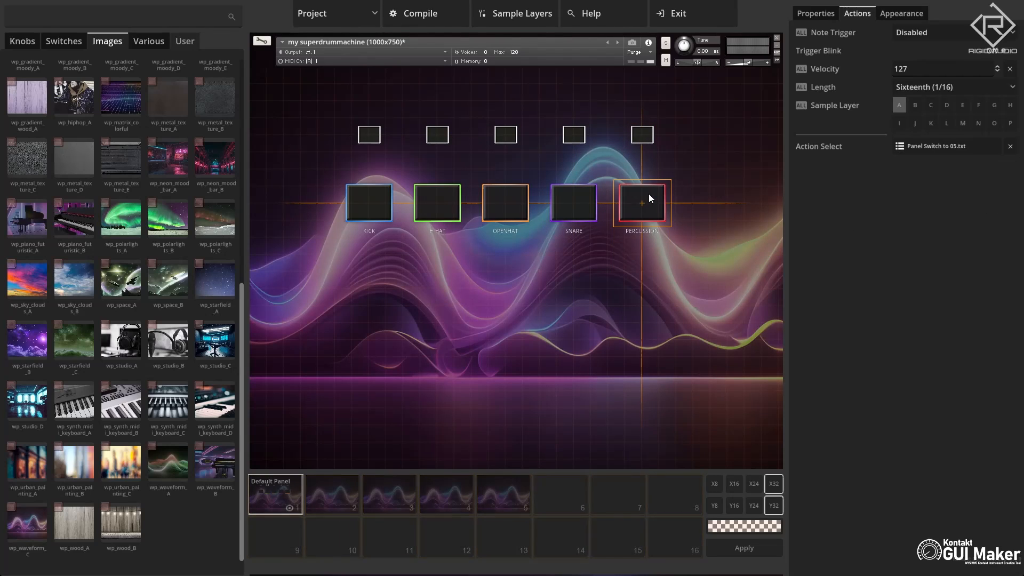
Try the X16 and Y16 grid spacing and lower the opacity of the grid colour
click(751, 504)
click(735, 505)
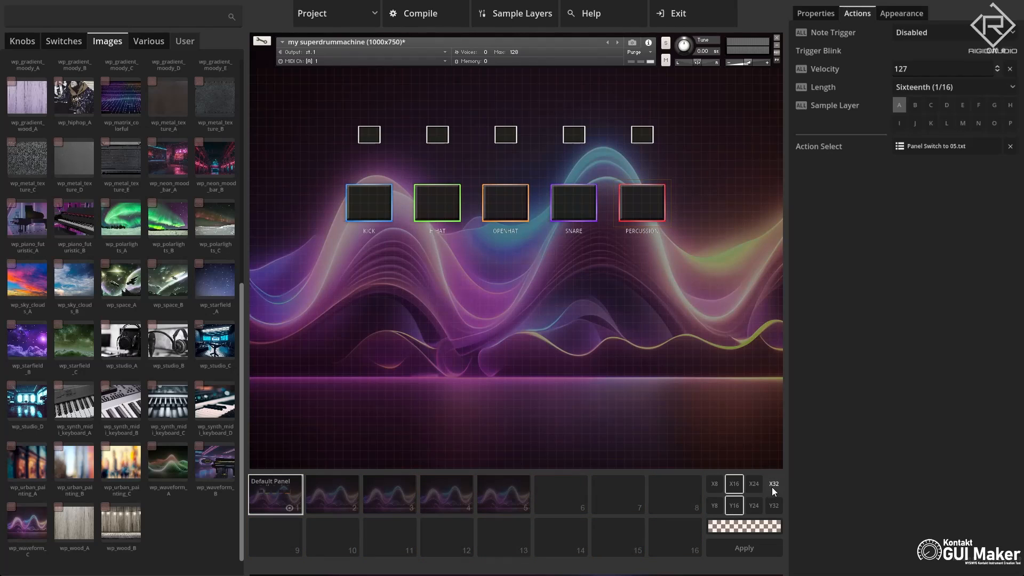
click(753, 528)
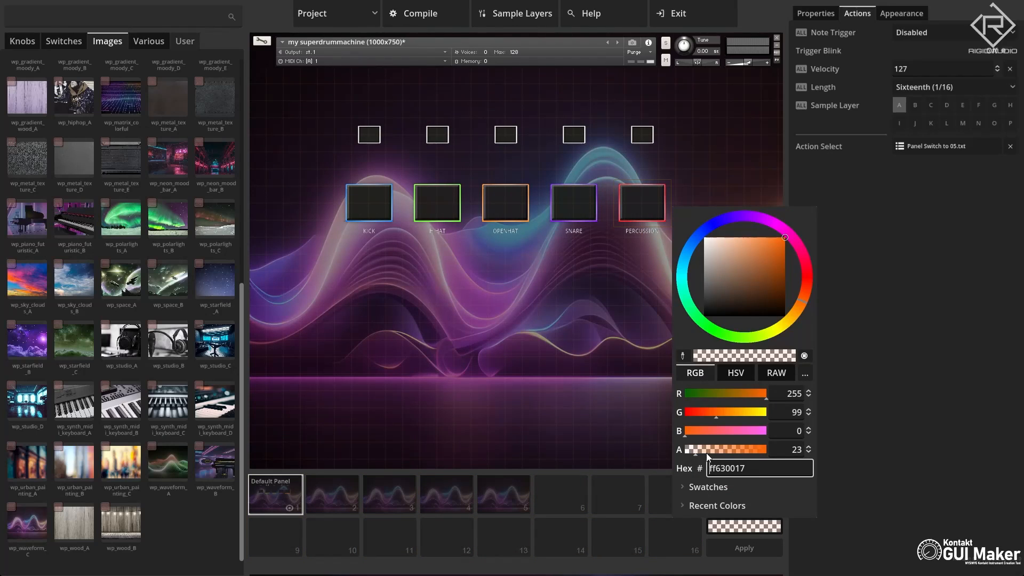
mouse_move(708, 453)
mouse_down()
mouse_move(689, 450)
mouse_move(746, 451)
mouse_move(699, 452)
mouse_up()
click(477, 273)
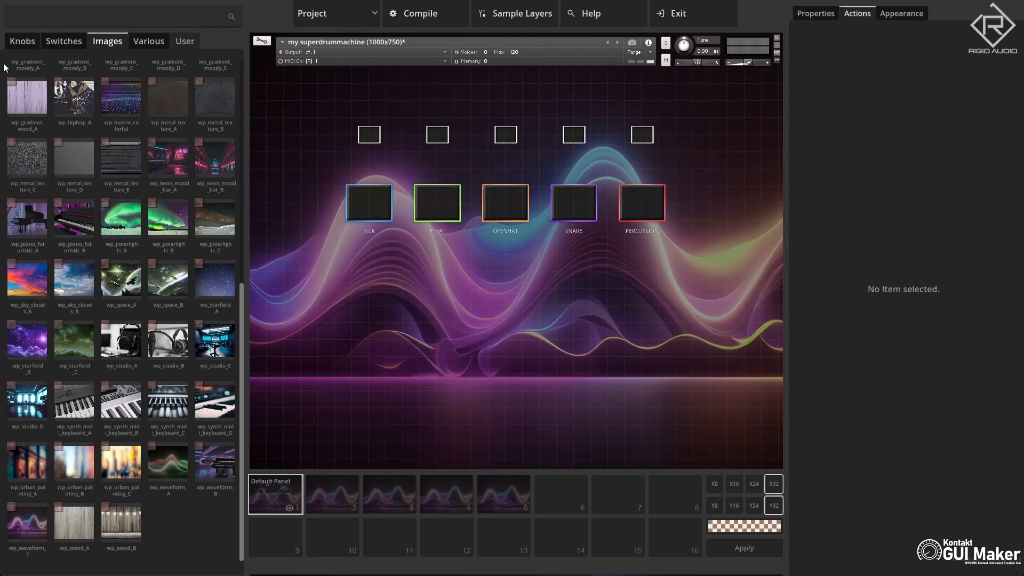
Browse the knob library and place a black_dial_med_128f knob centred below the KICK pad
click(64, 41)
click(22, 42)
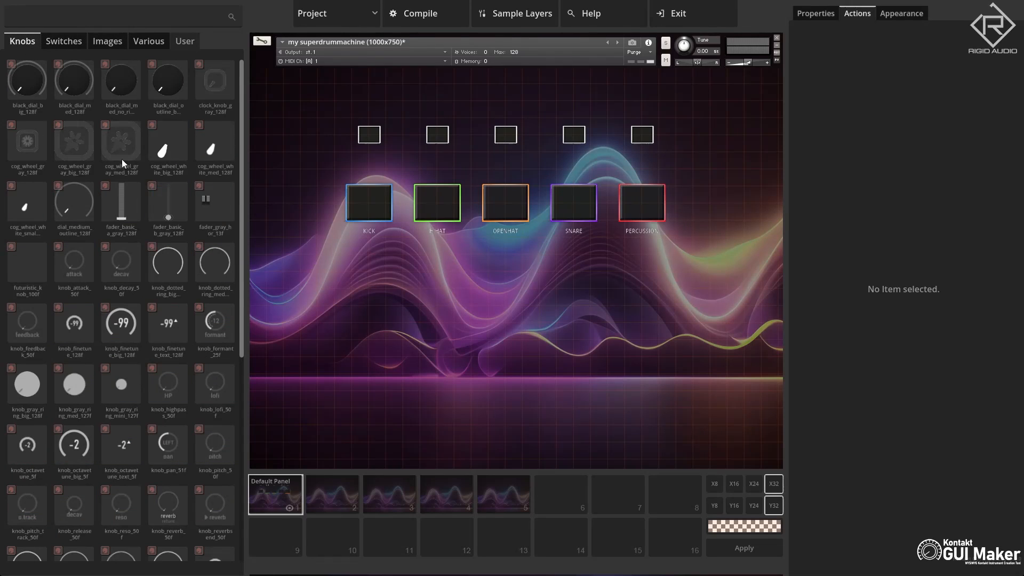
mouse_move(175, 252)
scroll(146, 437, down, 5)
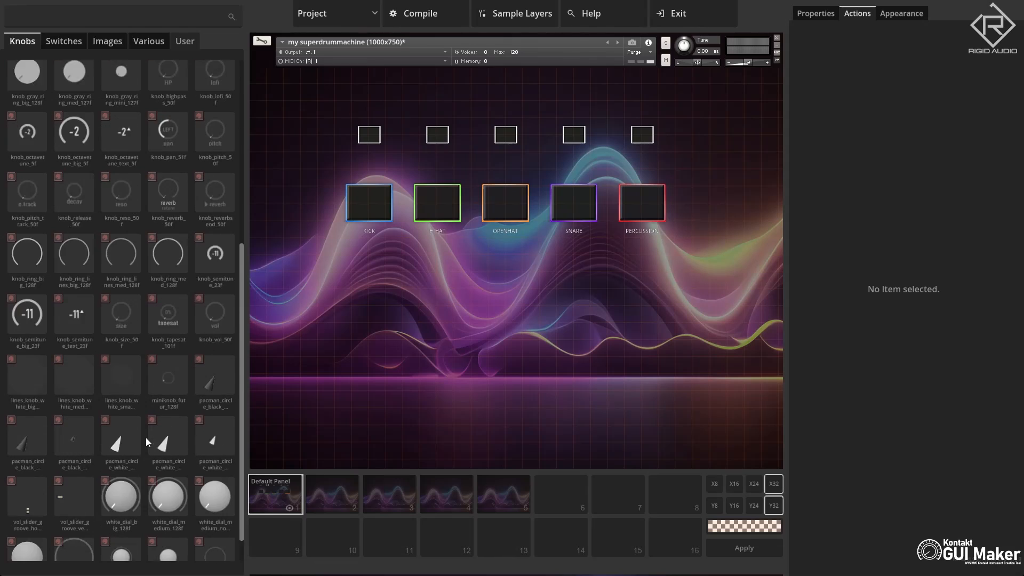
scroll(146, 434, up, 5)
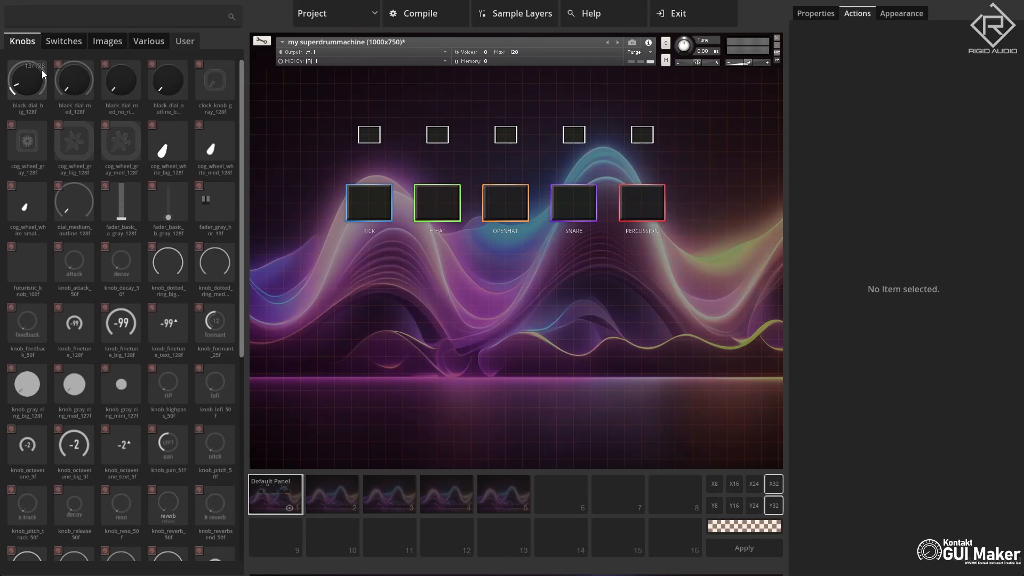
mouse_move(42, 84)
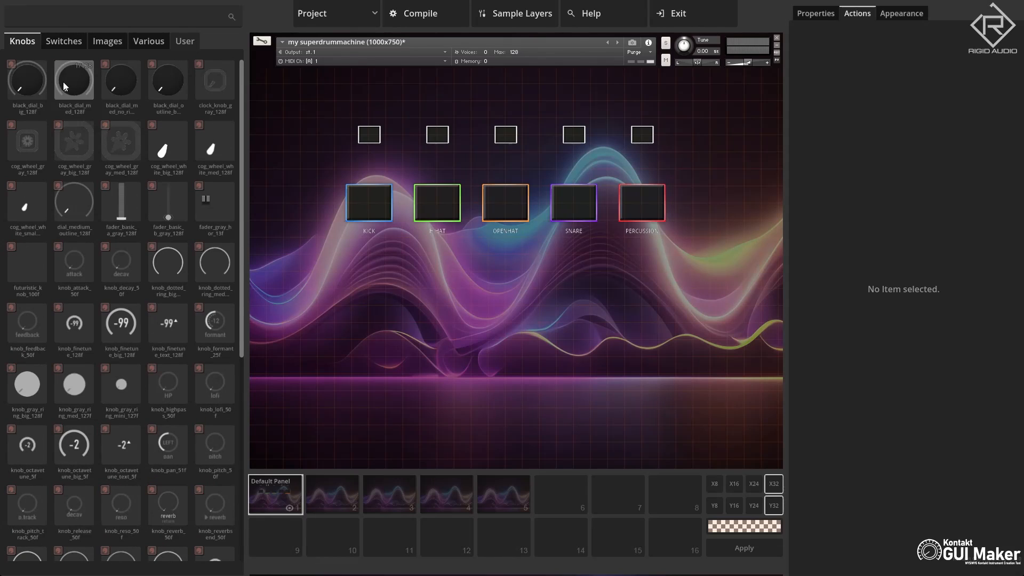
mouse_move(85, 80)
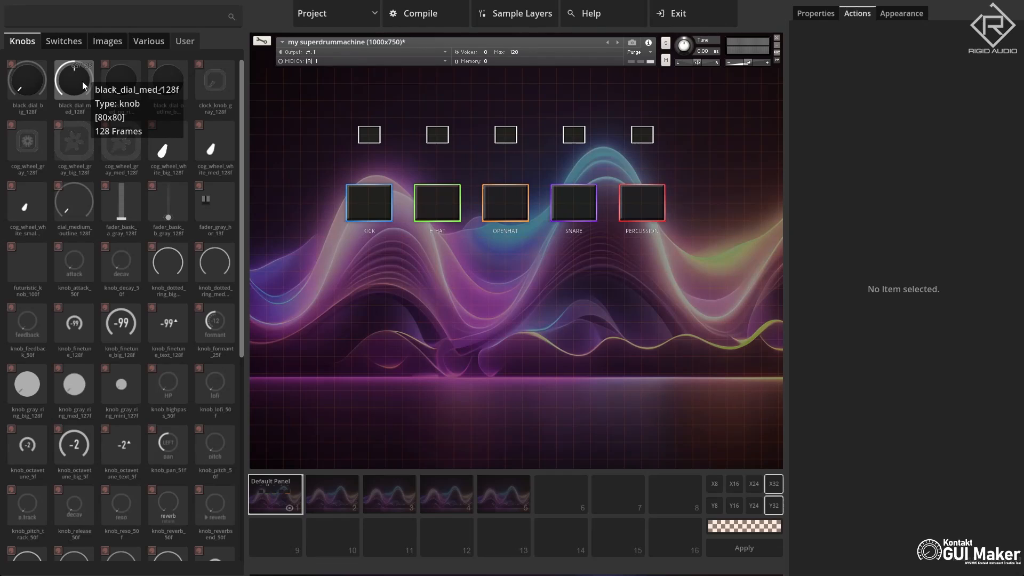
drag(83, 86, 373, 288)
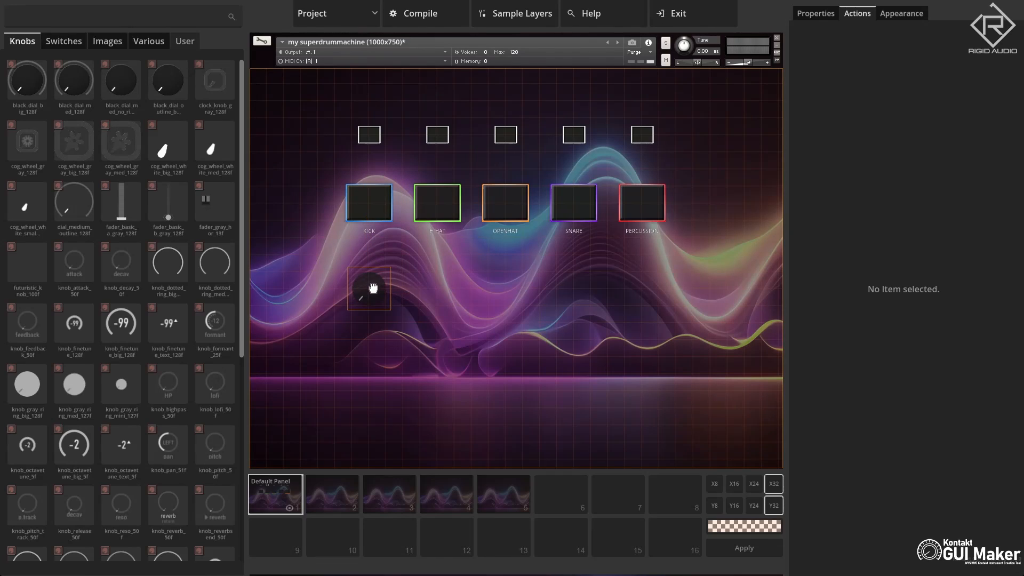
click(376, 292)
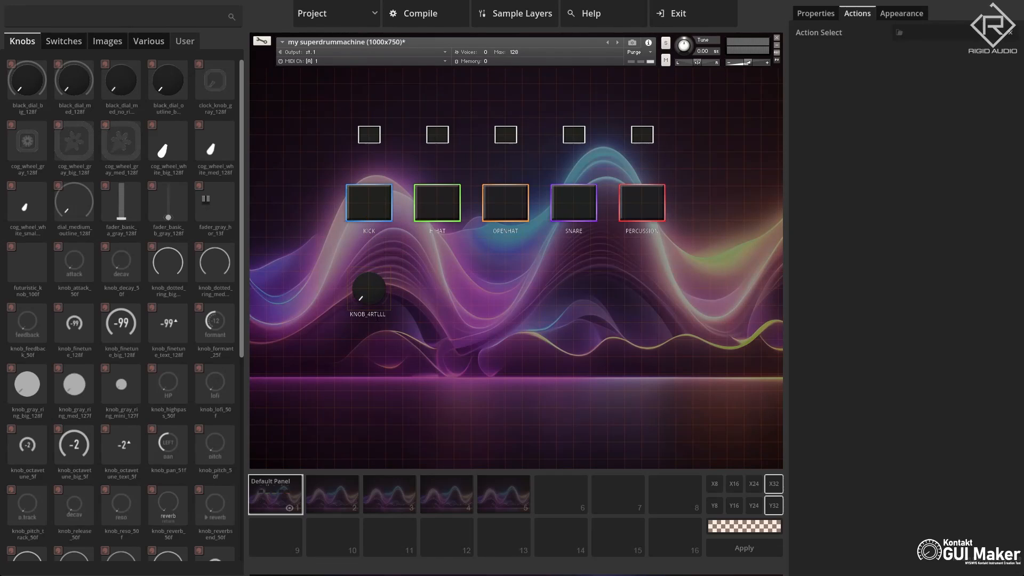
Label the new knob below the KICK pad FILTER, and replace that label with CUTOFF
double_click(377, 314)
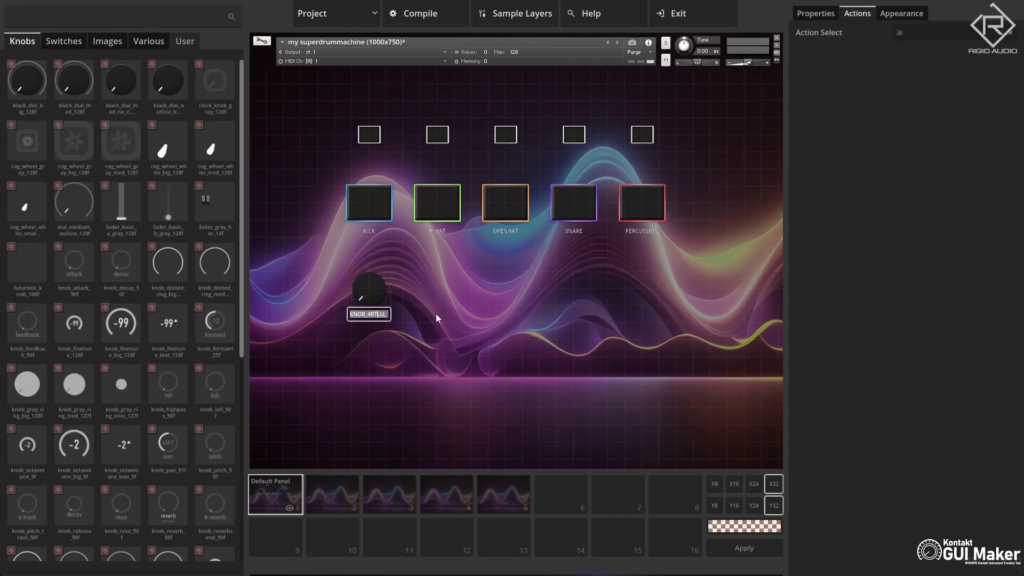
text(FILTER)
key(Return)
key(BackSpace)
key(BackSpace)
key(BackSpace)
key(BackSpace)
key(BackSpace)
key(BackSpace)
text(CUTOFF)
key(Return)
Go through panels 2 to 5 to check where the CUTOFF knob is shown, and return to the Default Panel
click(336, 491)
click(373, 293)
click(388, 489)
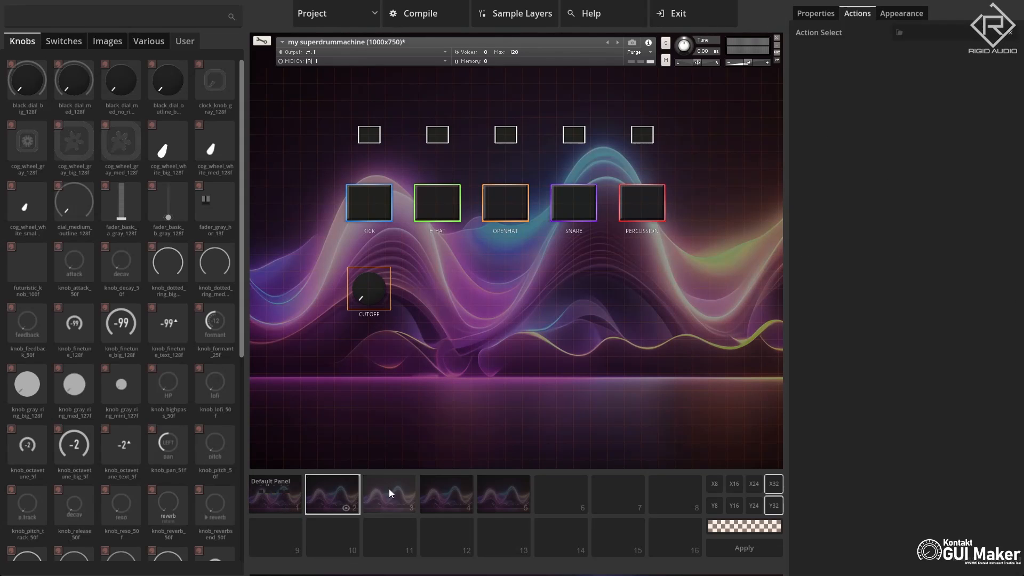
click(441, 487)
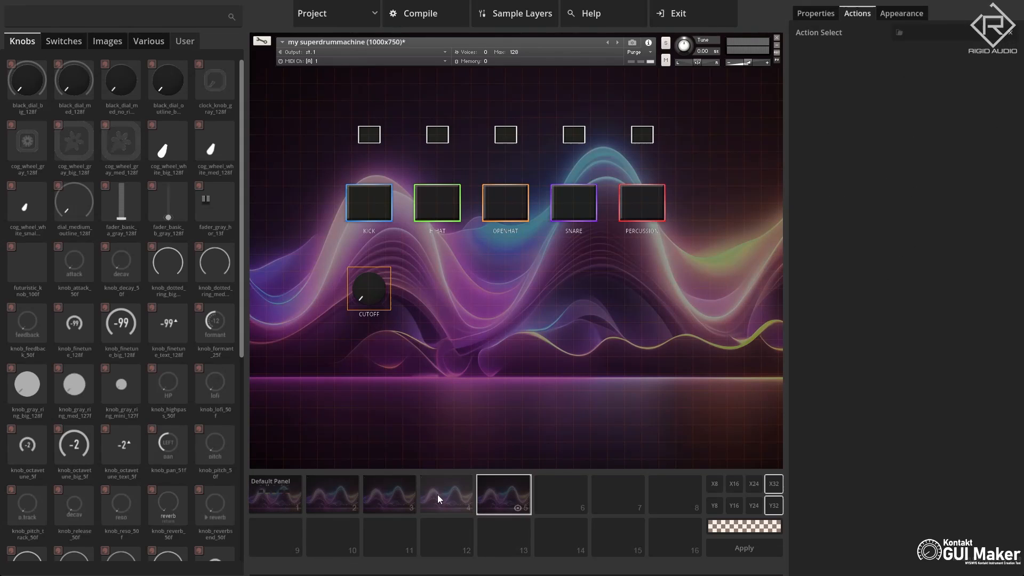
click(406, 496)
click(290, 500)
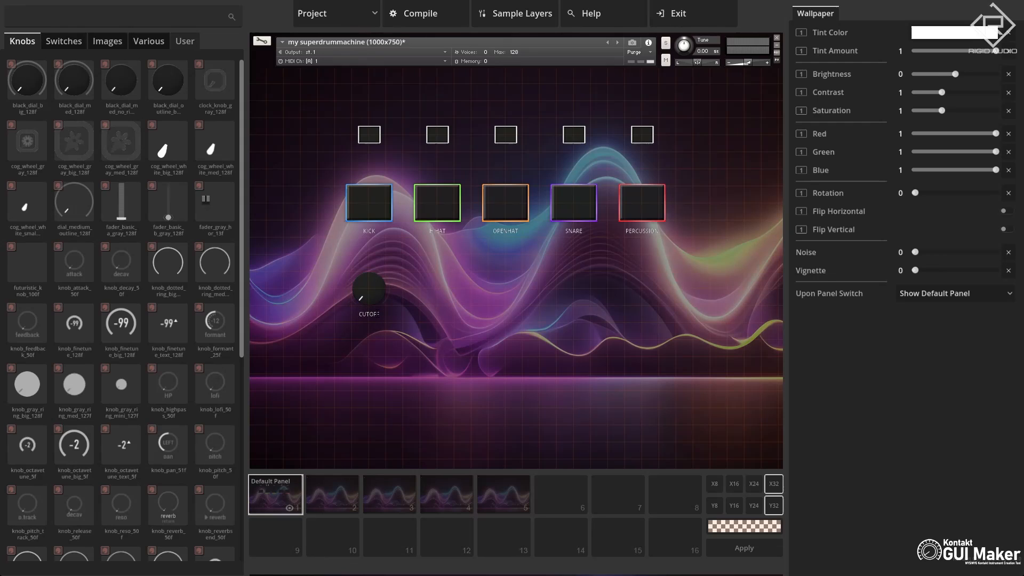
Assign the Lowpass (LP2) Filter Cutoff action to the Default Panel's CUTOFF knob
click(370, 292)
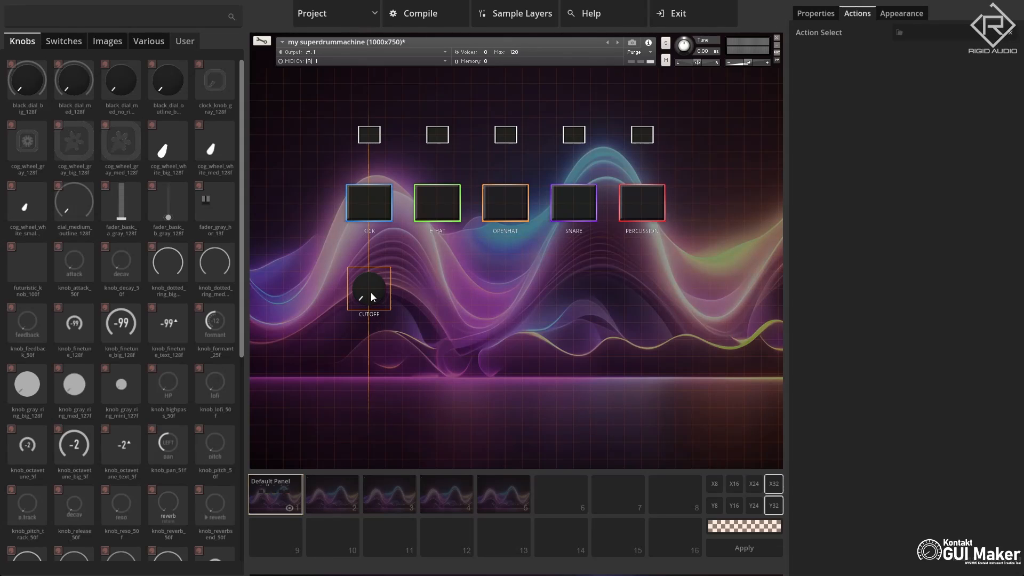
double_click(370, 292)
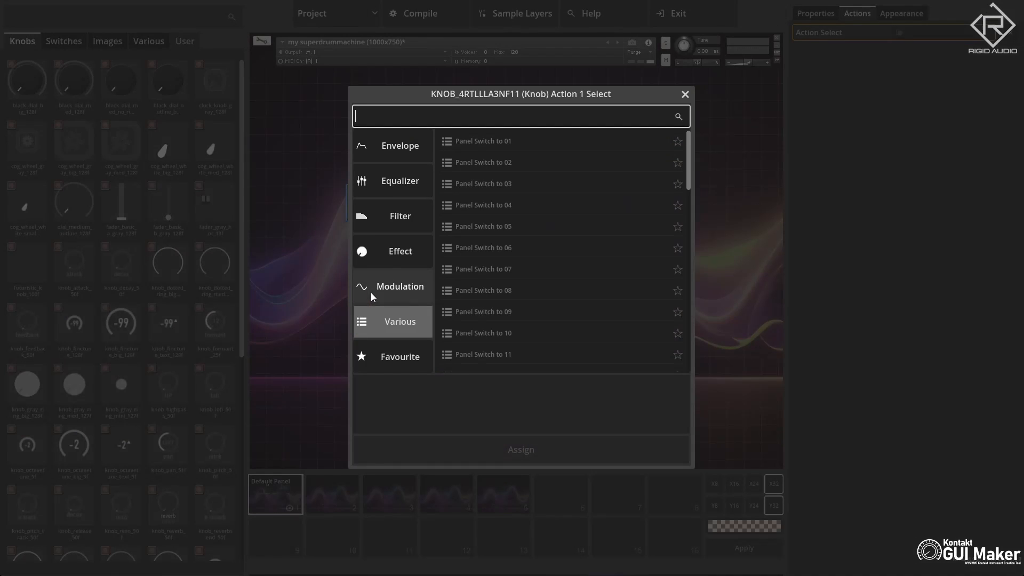
click(410, 221)
click(532, 224)
scroll(533, 229, down, 2)
click(537, 235)
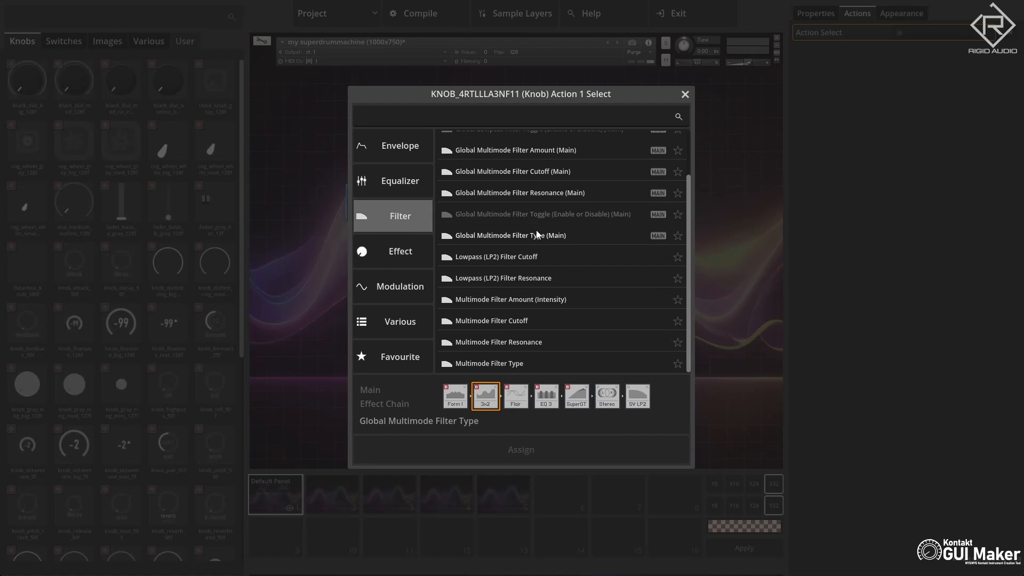
click(535, 257)
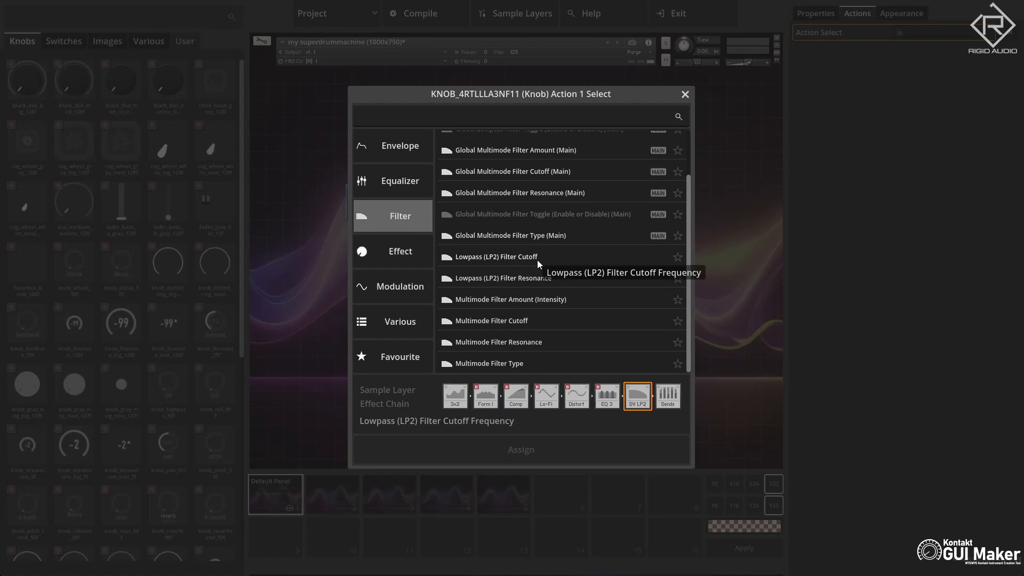
double_click(510, 257)
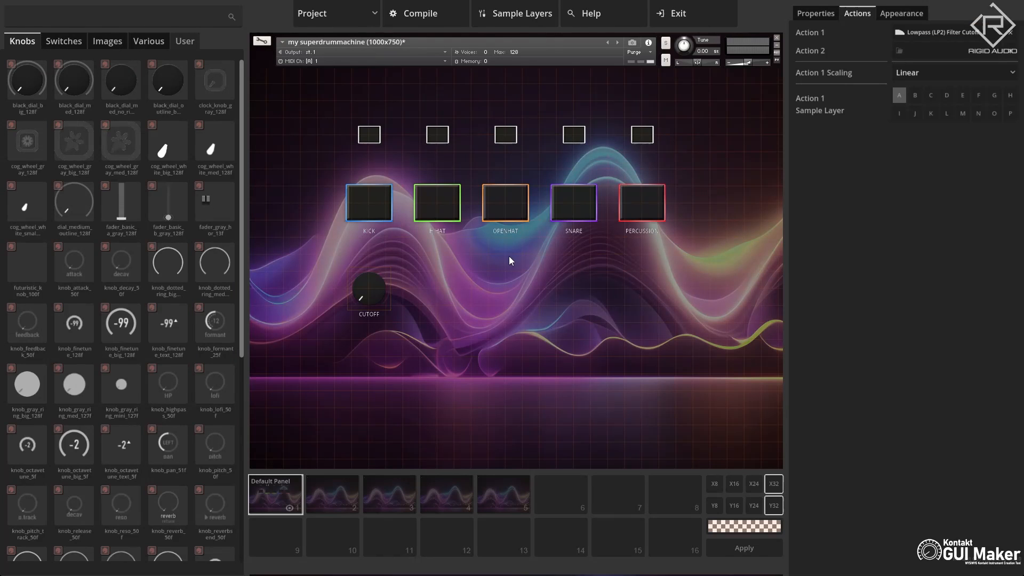
Assign the Lowpass (LP2) Filter Cutoff action to the CUTOFF knobs on panels 2 and 3
click(343, 496)
double_click(378, 298)
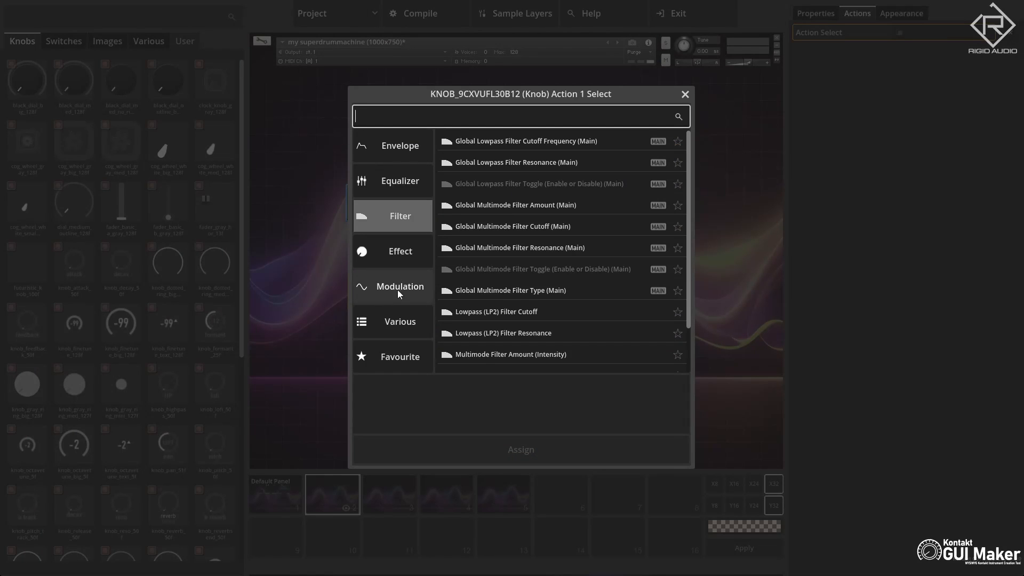
double_click(513, 313)
click(384, 489)
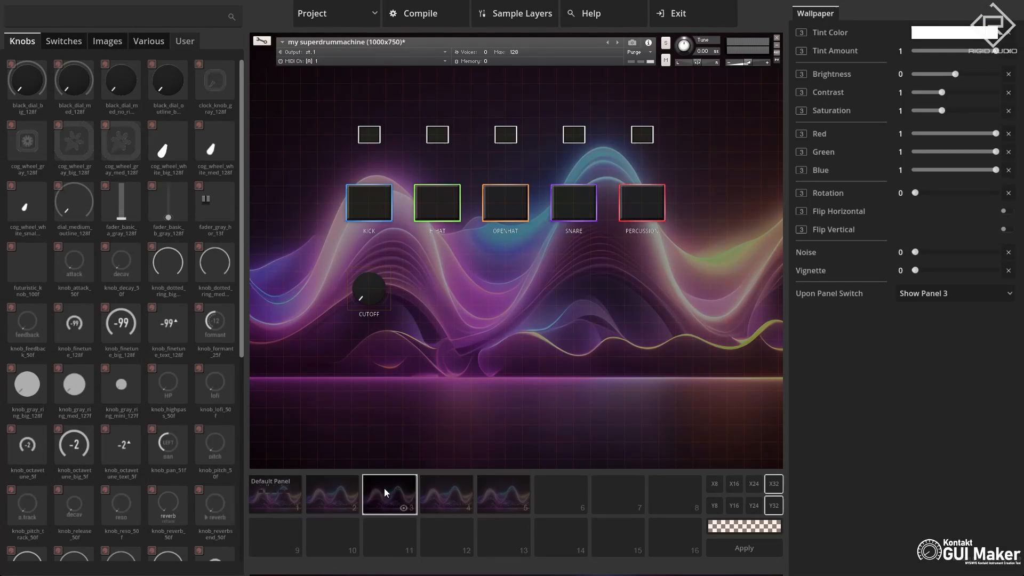
double_click(372, 291)
double_click(524, 312)
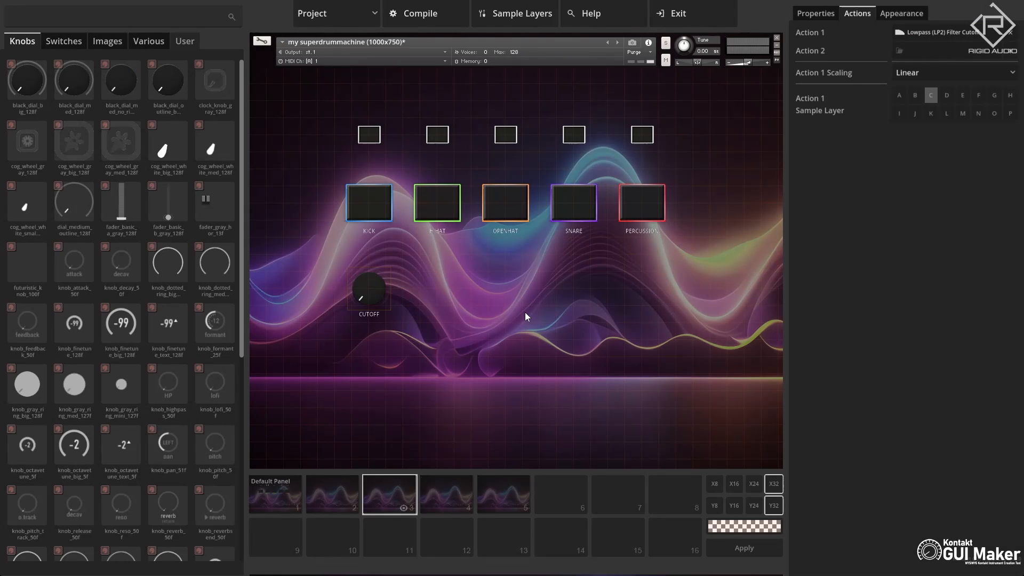
Give the CUTOFF knobs on panels 4 and 5 the Lowpass (LP2) Filter Cutoff action
click(458, 493)
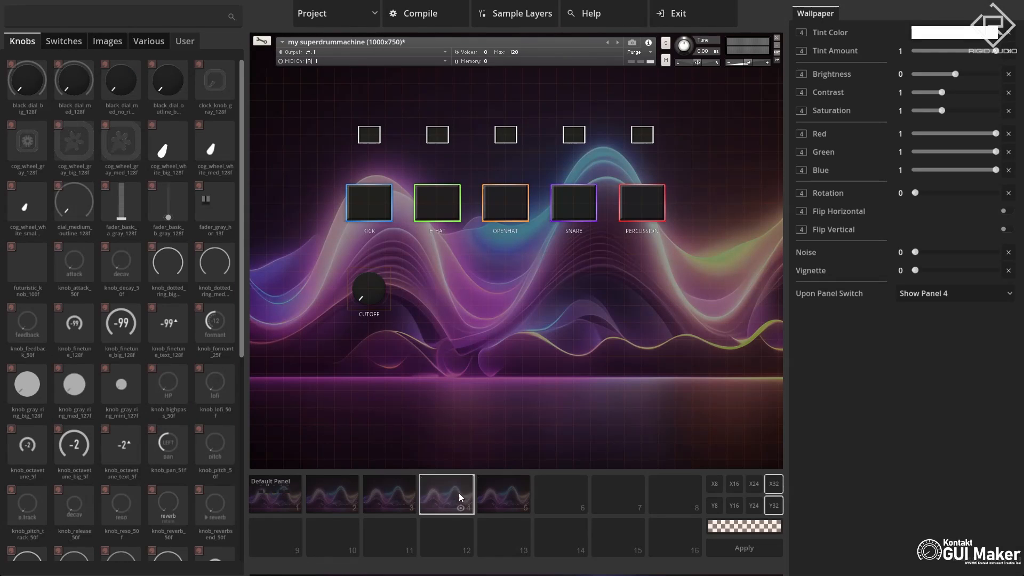
double_click(367, 291)
double_click(511, 312)
click(503, 493)
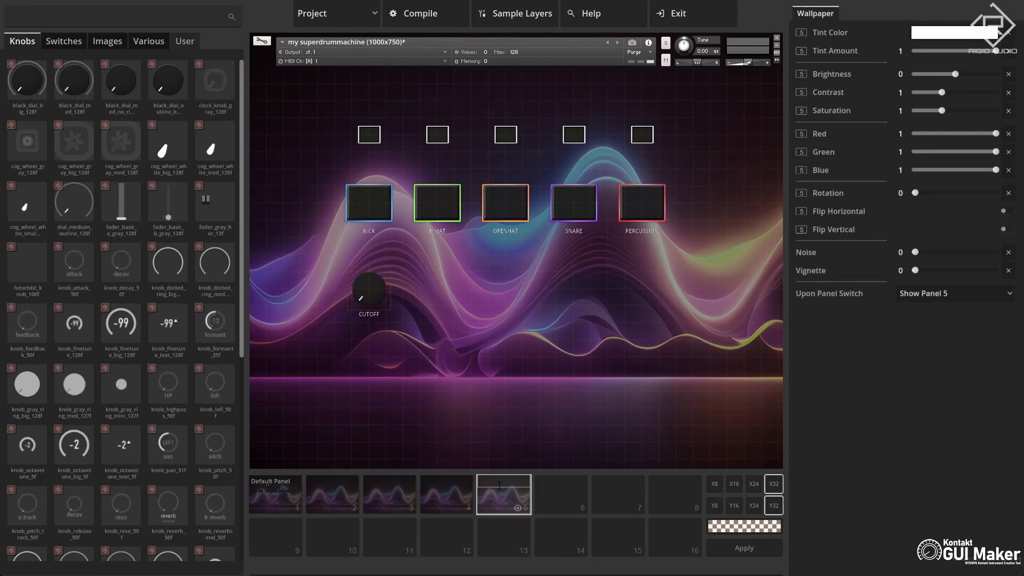
double_click(369, 292)
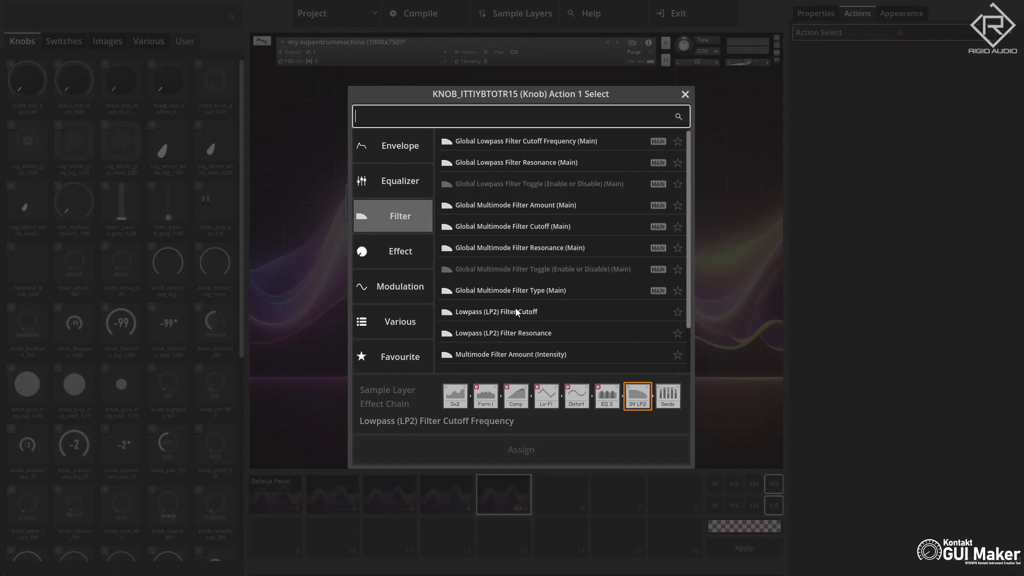
double_click(515, 309)
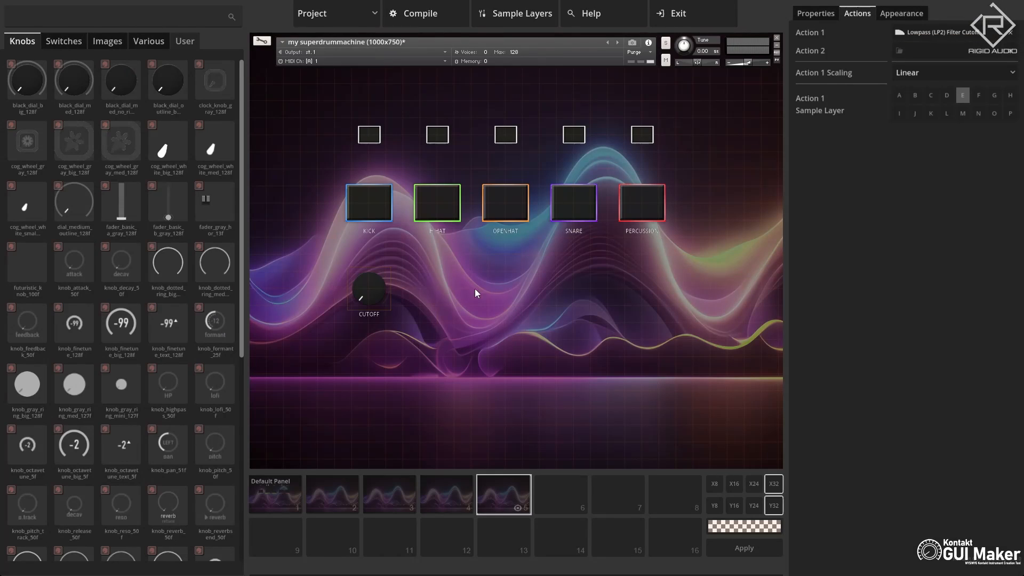
Go back through the panels to the Default Panel and check the sample layer assigned to its CUTOFF knob
click(444, 490)
click(389, 492)
click(331, 491)
click(284, 497)
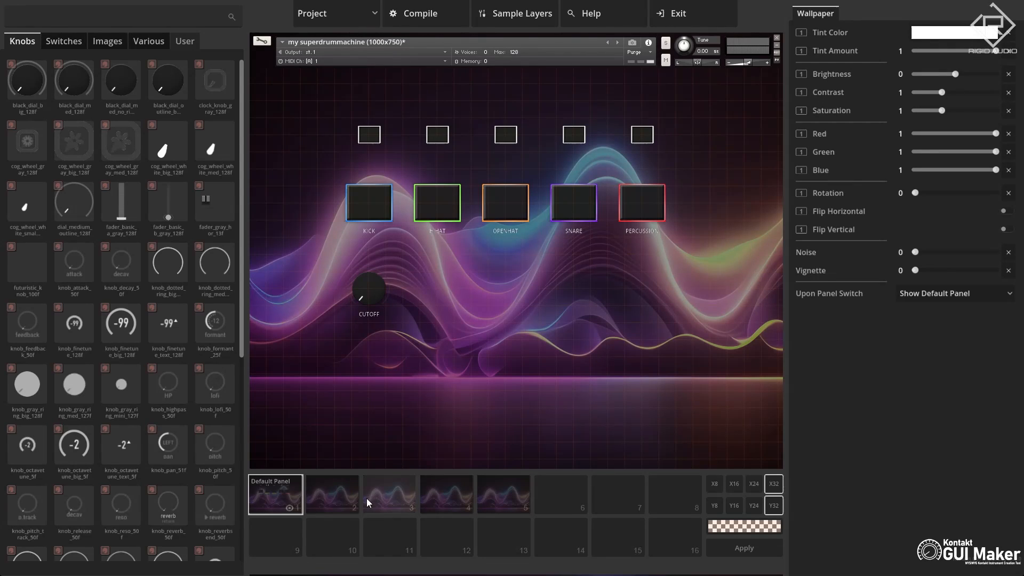
click(367, 290)
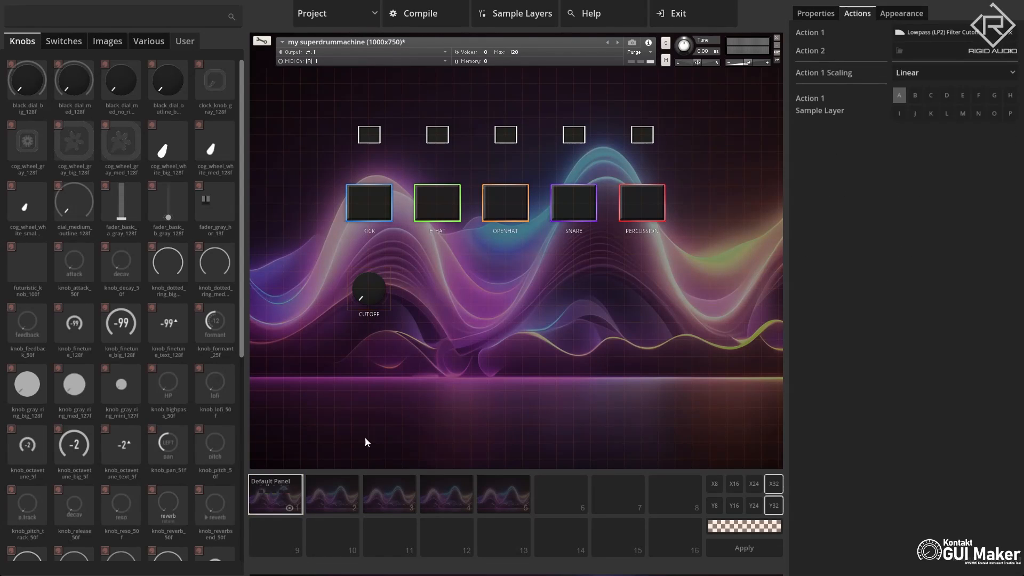
click(344, 494)
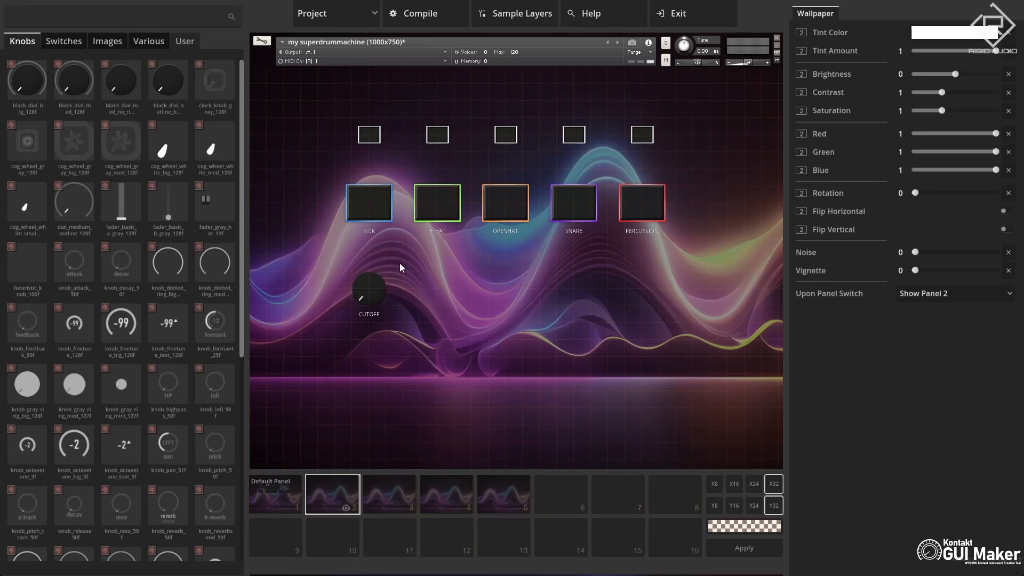
click(286, 503)
click(374, 299)
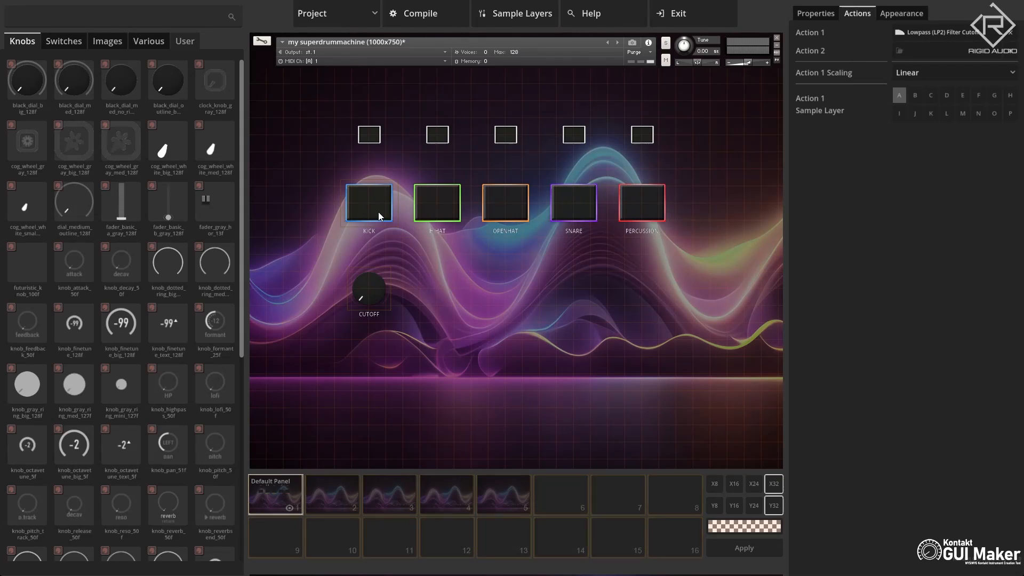
Check the sample layer assigned to the CUTOFF knob on each of panels 2 to 5, and return to the Default Panel
click(330, 497)
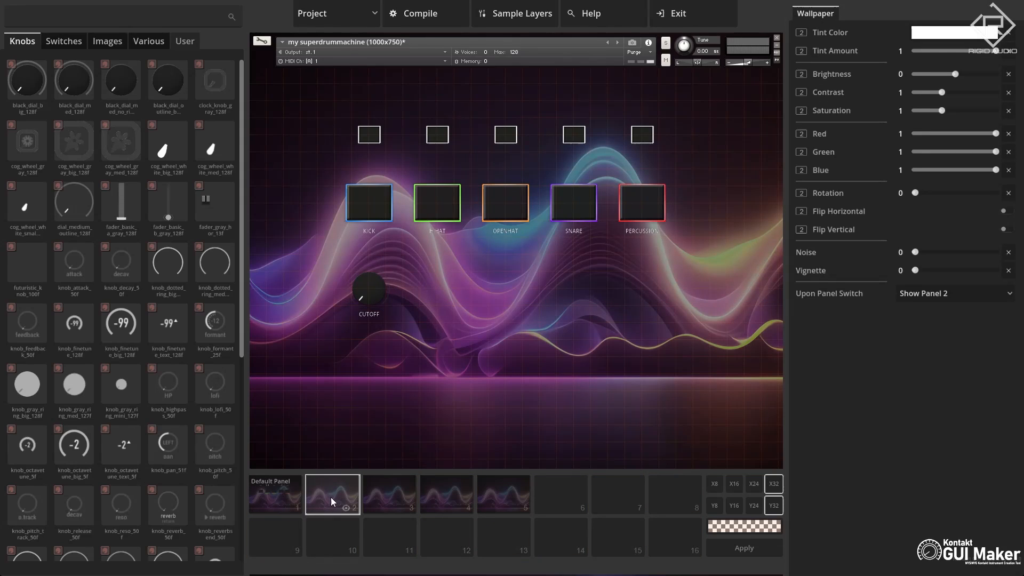
click(367, 293)
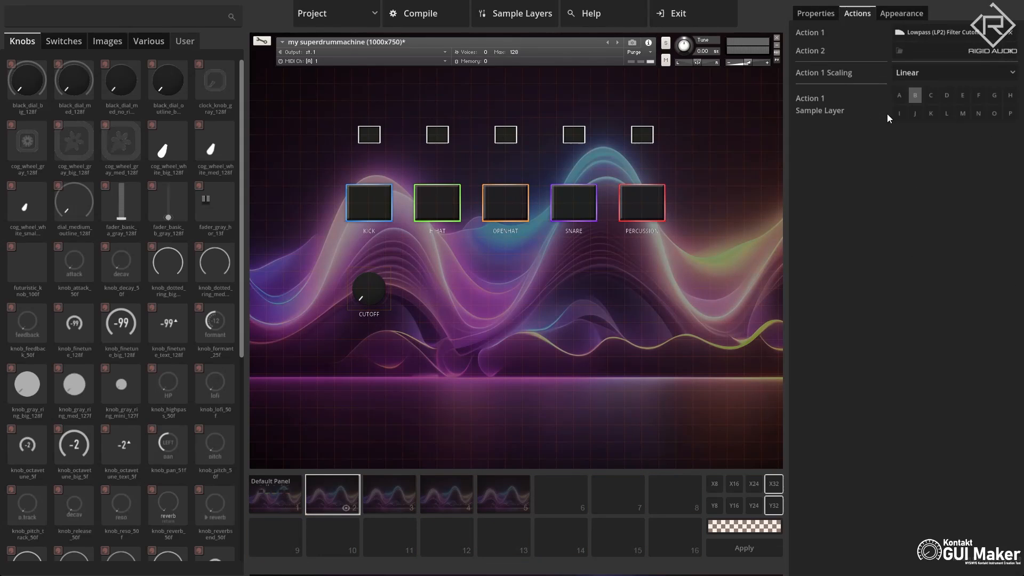
click(390, 494)
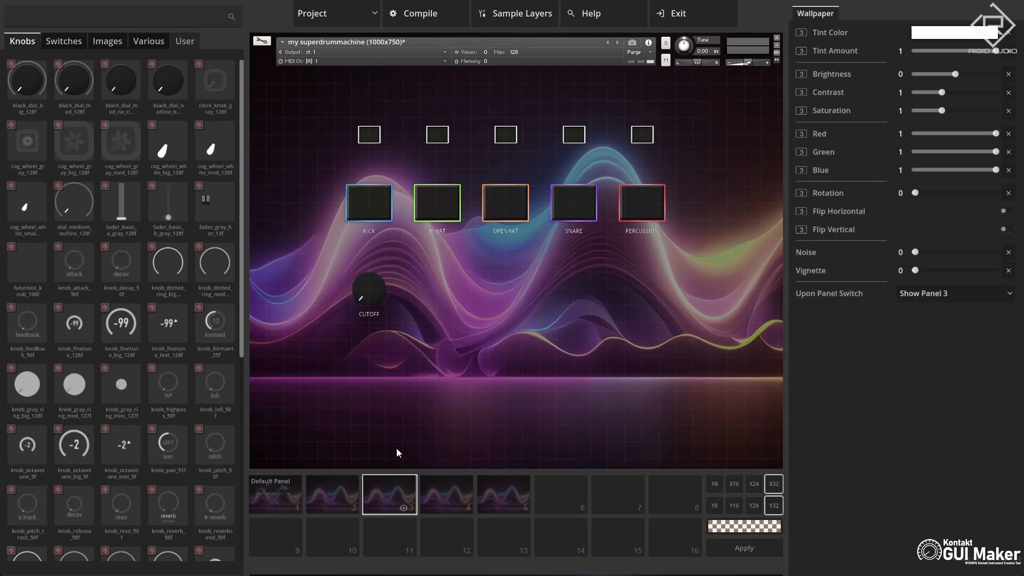
click(377, 295)
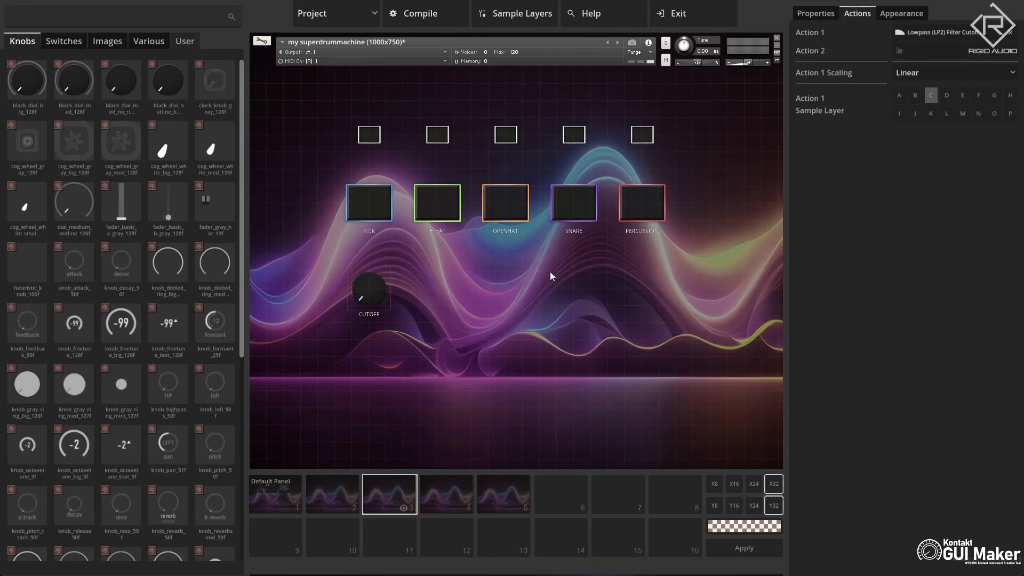
click(457, 503)
click(376, 296)
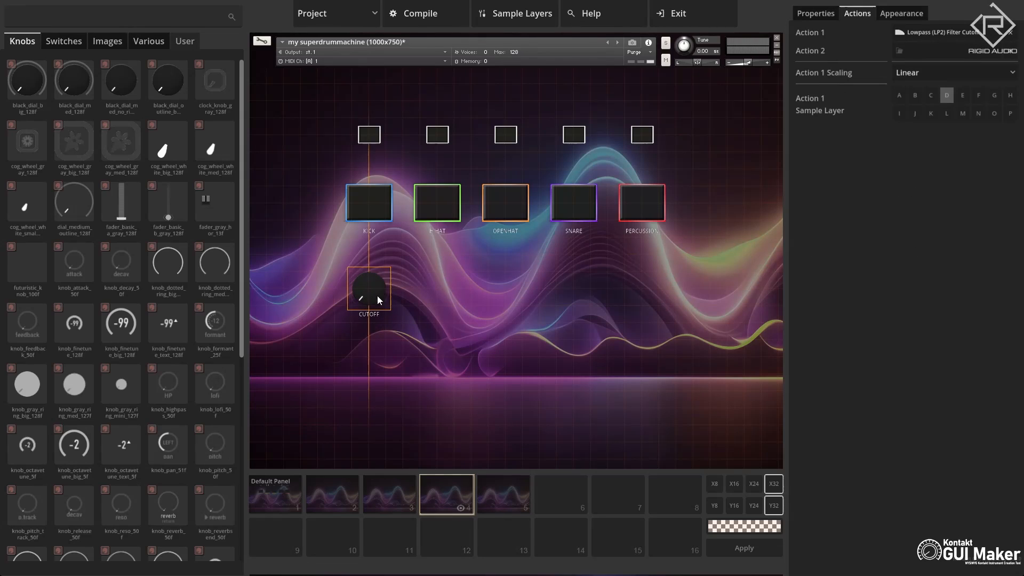
click(503, 504)
click(373, 293)
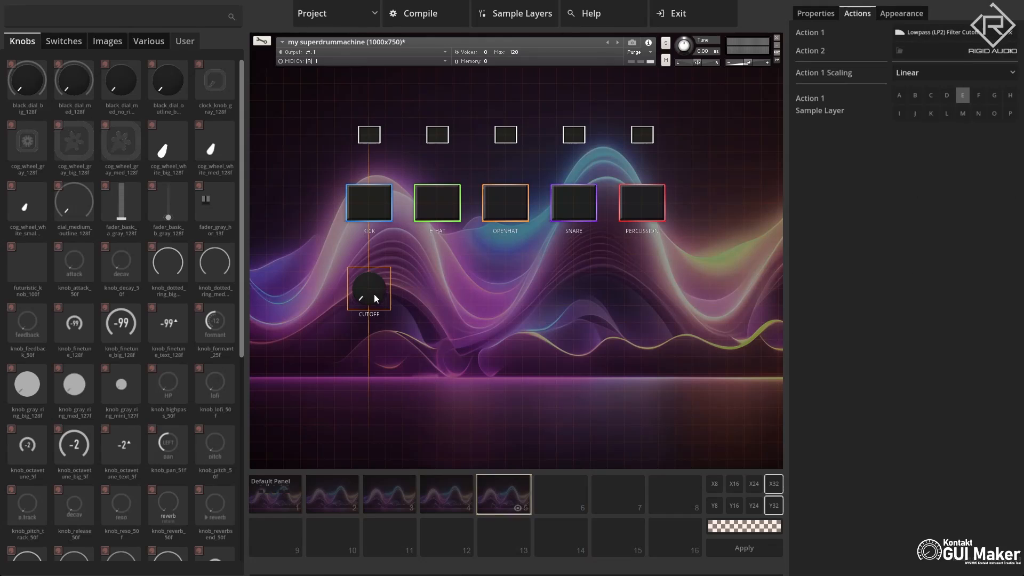
click(281, 504)
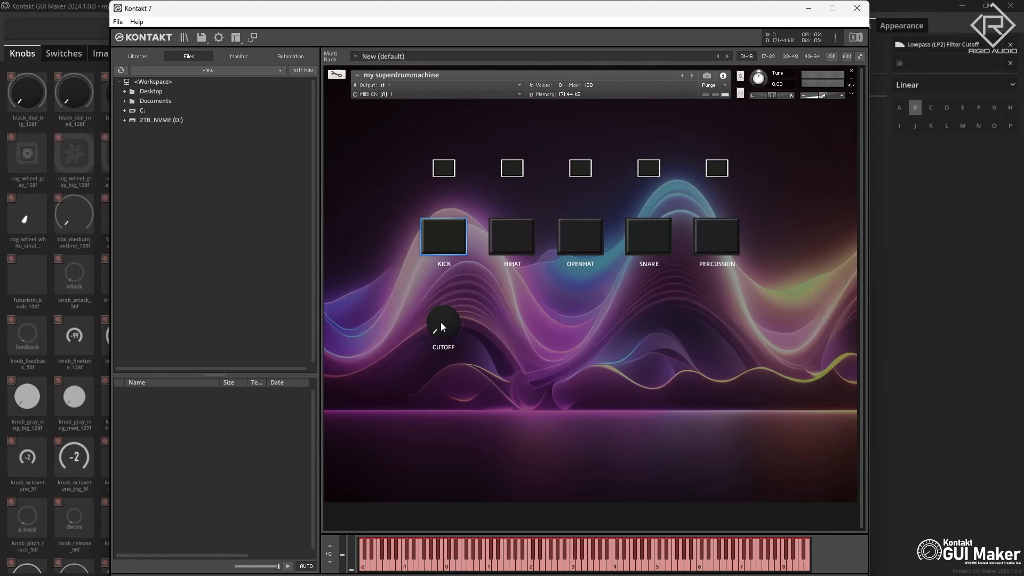
In Kontakt 7, test the CUTOFF knob on the KICK and HIHAT pads, switching between them to compare their settings
drag(443, 328, 446, 159)
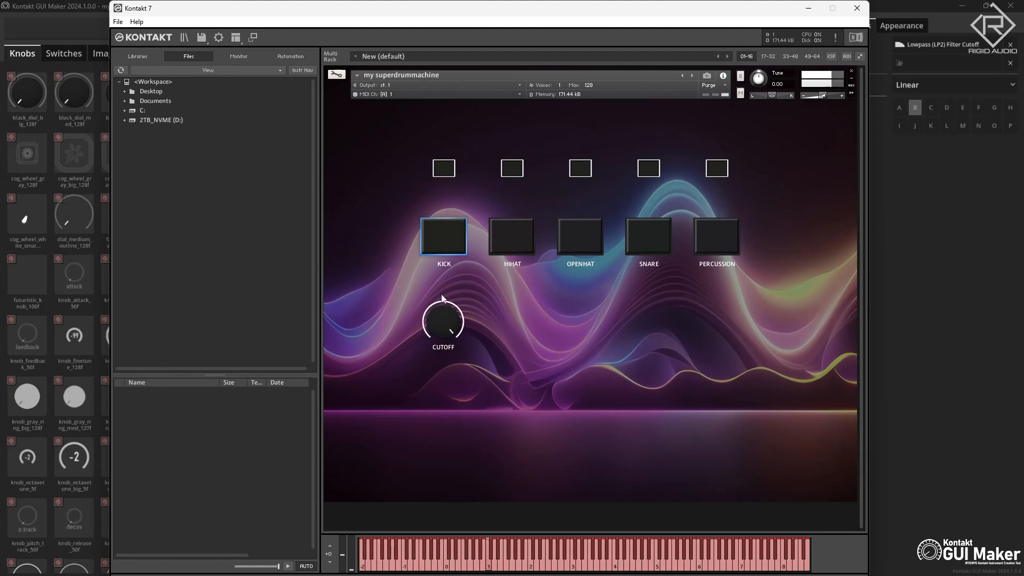
drag(444, 330, 462, 405)
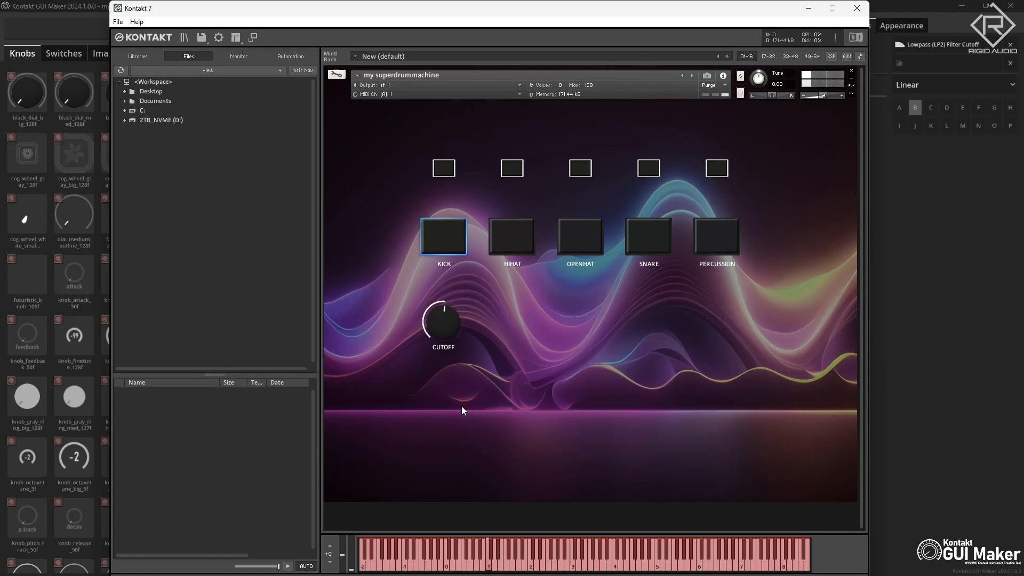
click(513, 241)
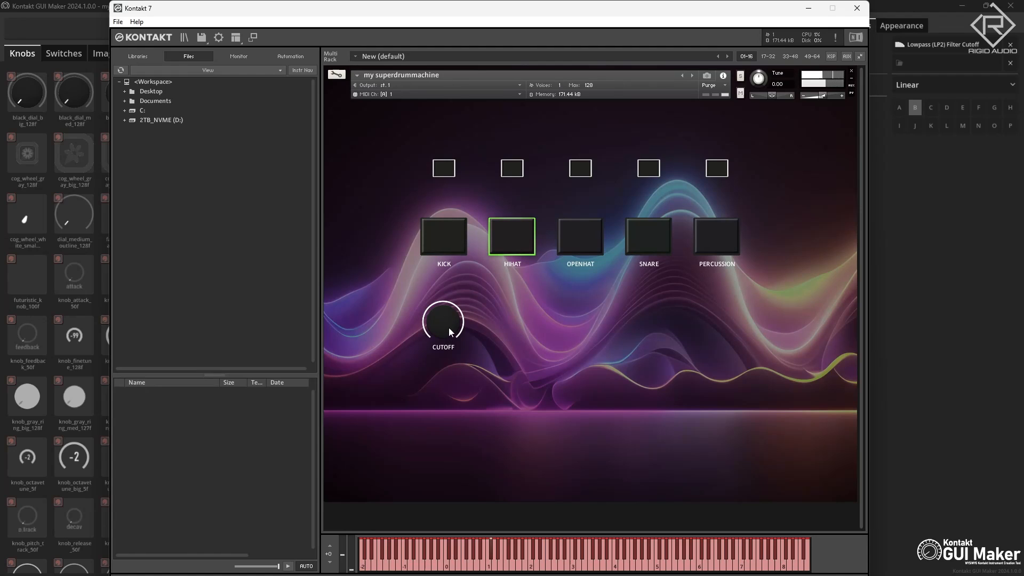
drag(453, 354, 465, 447)
click(456, 239)
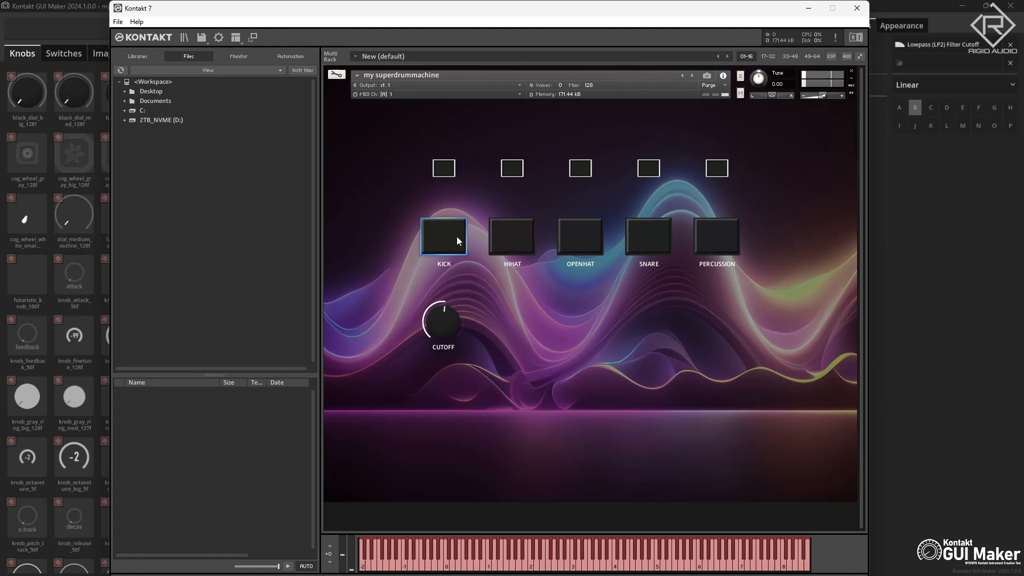
click(510, 233)
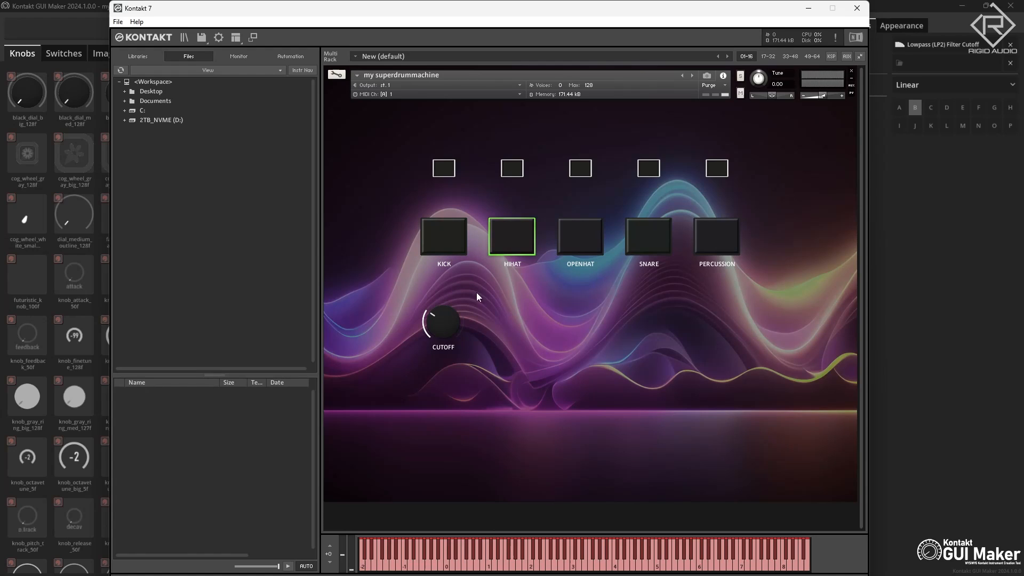
click(457, 237)
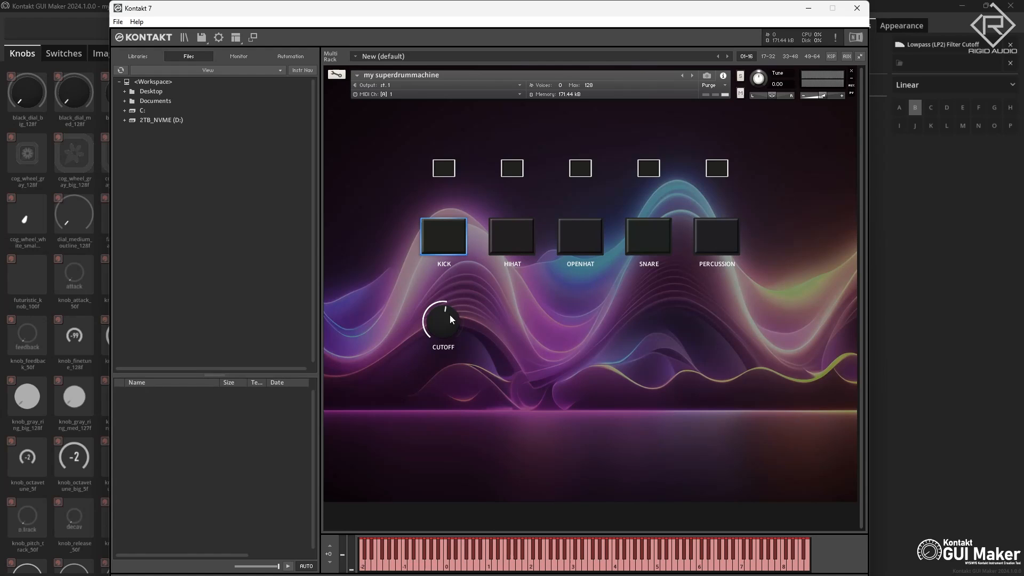
Test the CUTOFF knob on the OPENHAT and SNARE pads by turning it fully up on each
click(582, 249)
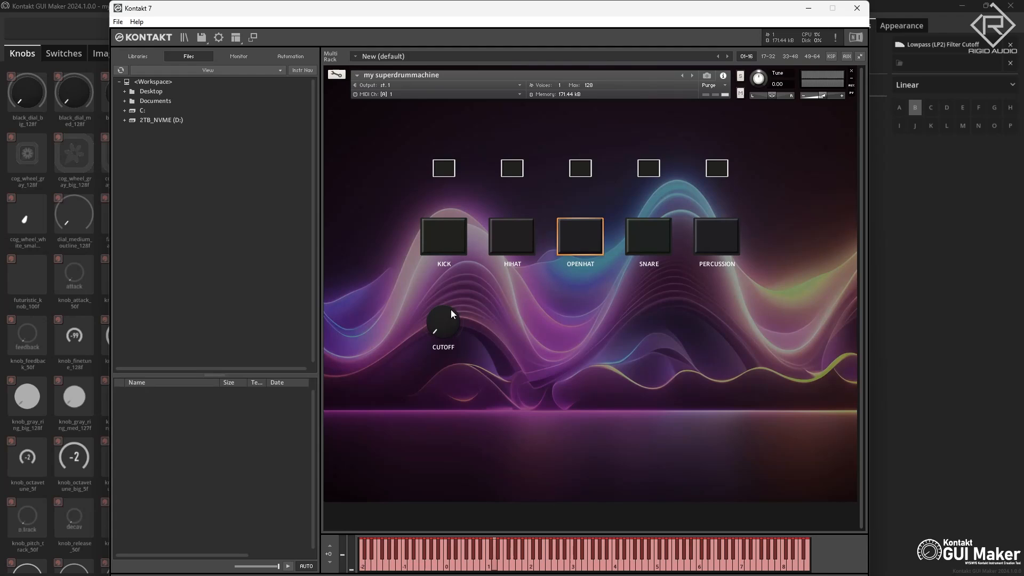
drag(451, 311, 464, 137)
click(638, 235)
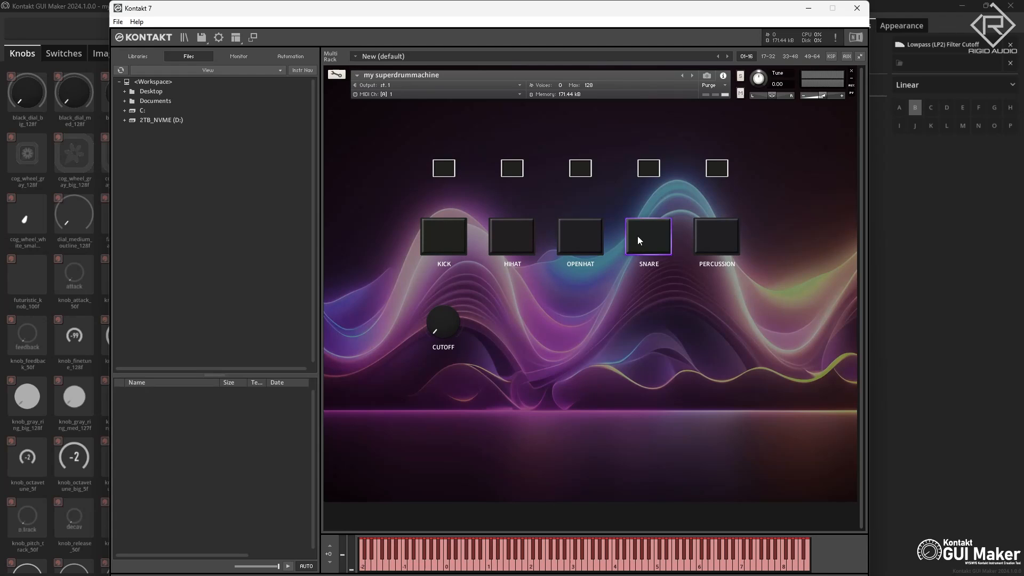
drag(447, 317, 470, 120)
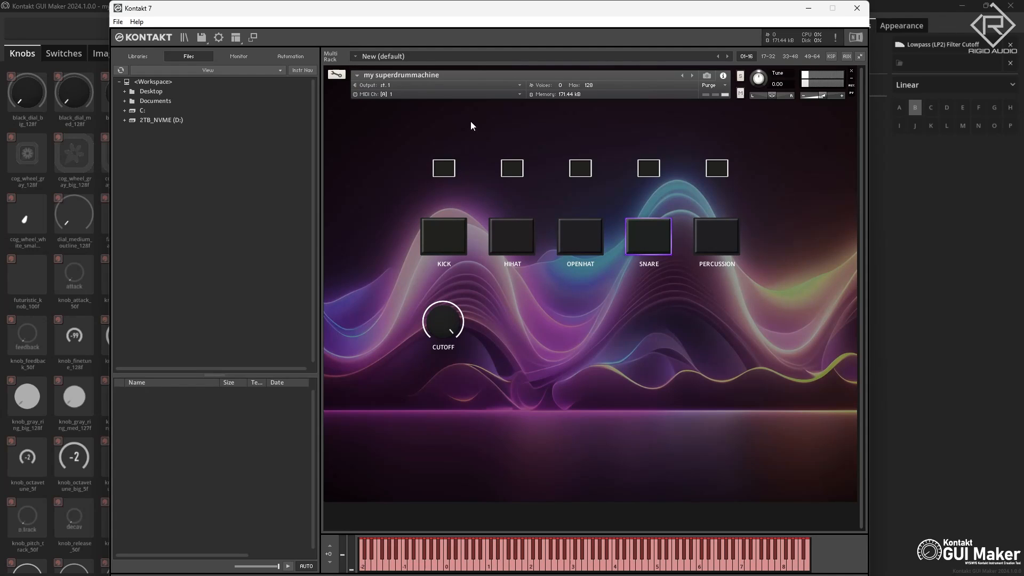
Lower the CUTOFF on the SNARE and KICK pads, and switch between both pads to compare them
drag(446, 323, 464, 406)
click(458, 238)
drag(450, 322, 462, 406)
click(633, 231)
click(444, 251)
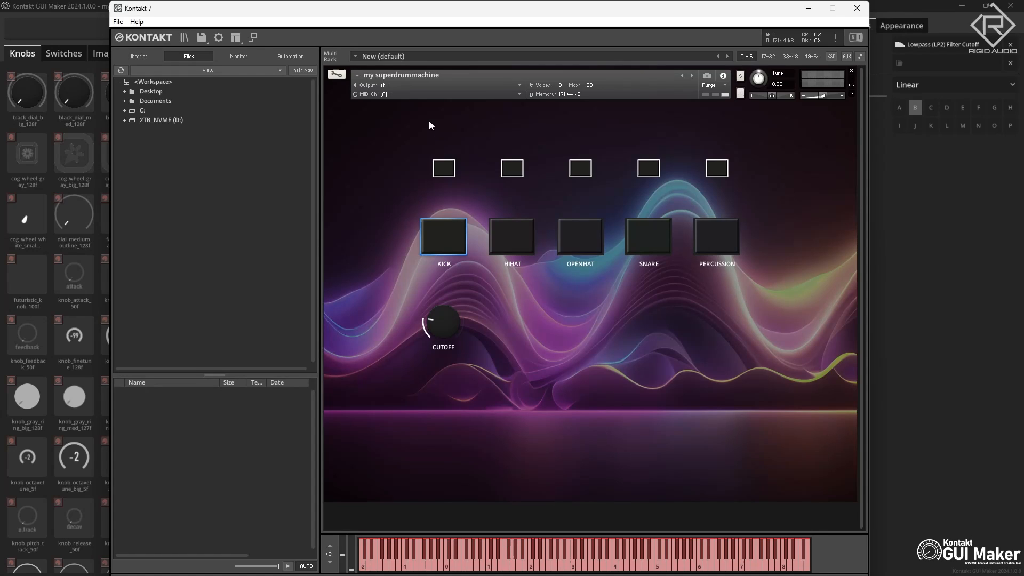
Save the instrument as my superdrummachine.nki in the my superdrummachine project folder, replacing the existing file
click(202, 37)
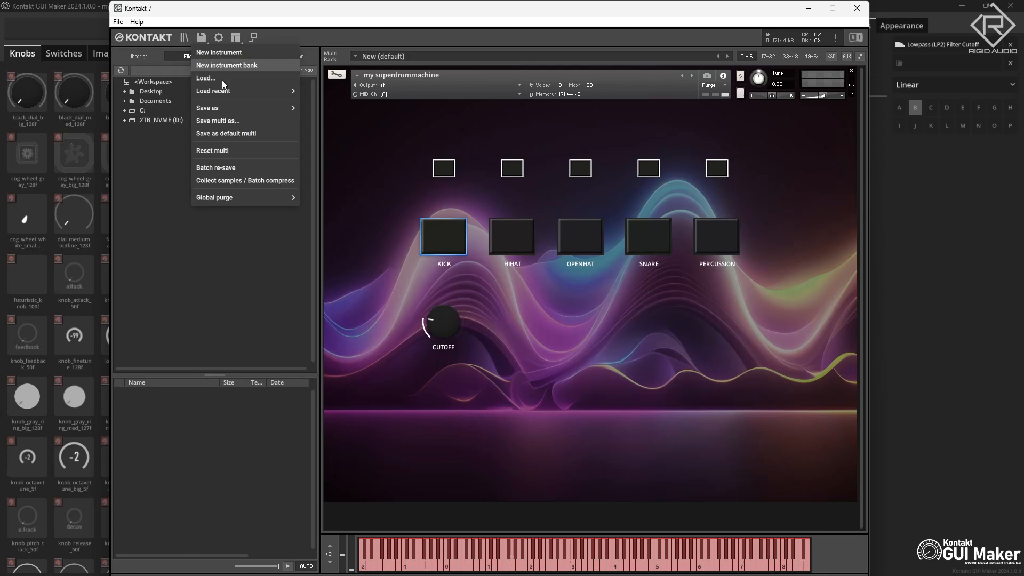
mouse_move(235, 110)
click(331, 110)
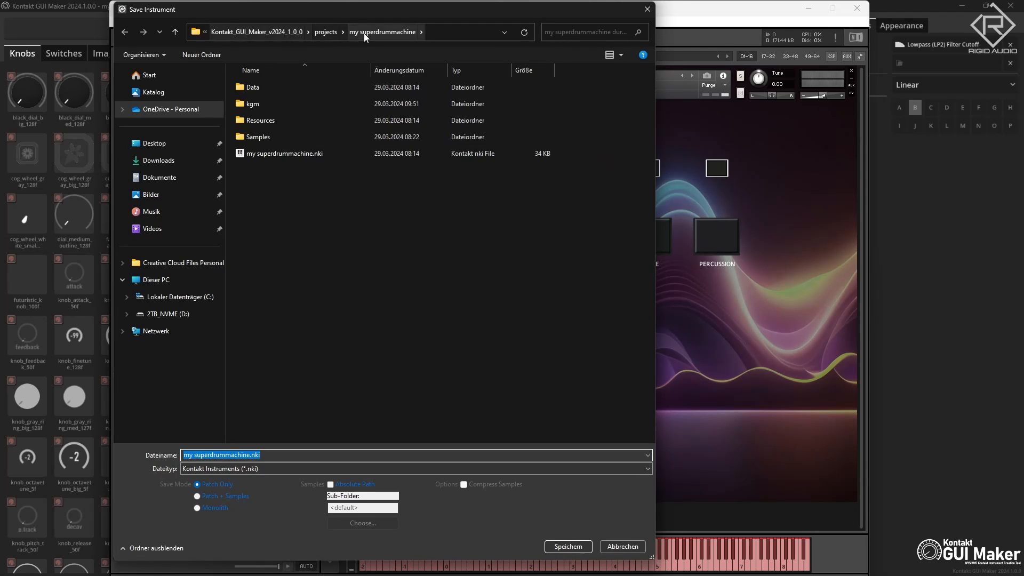
click(297, 152)
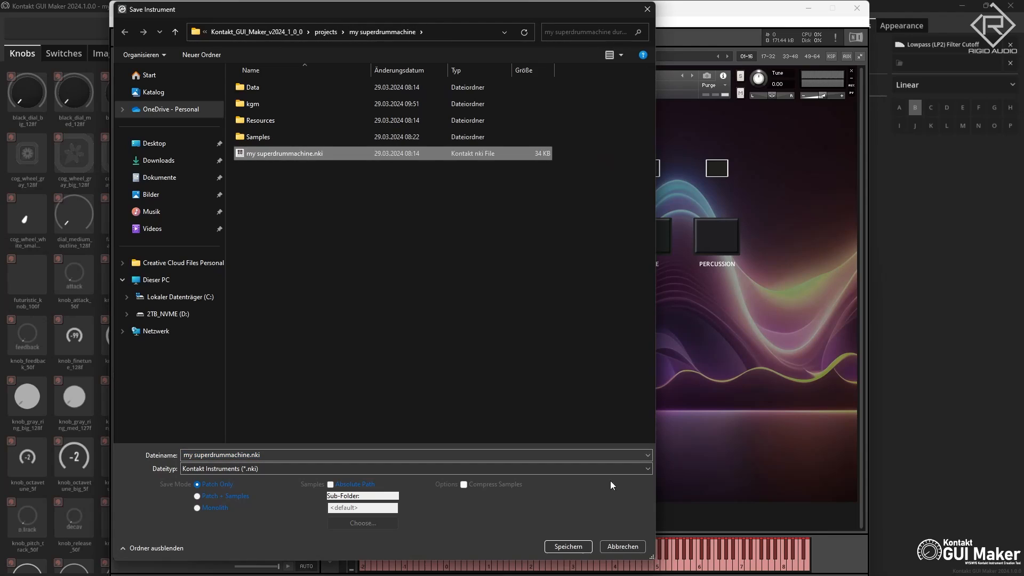
click(574, 545)
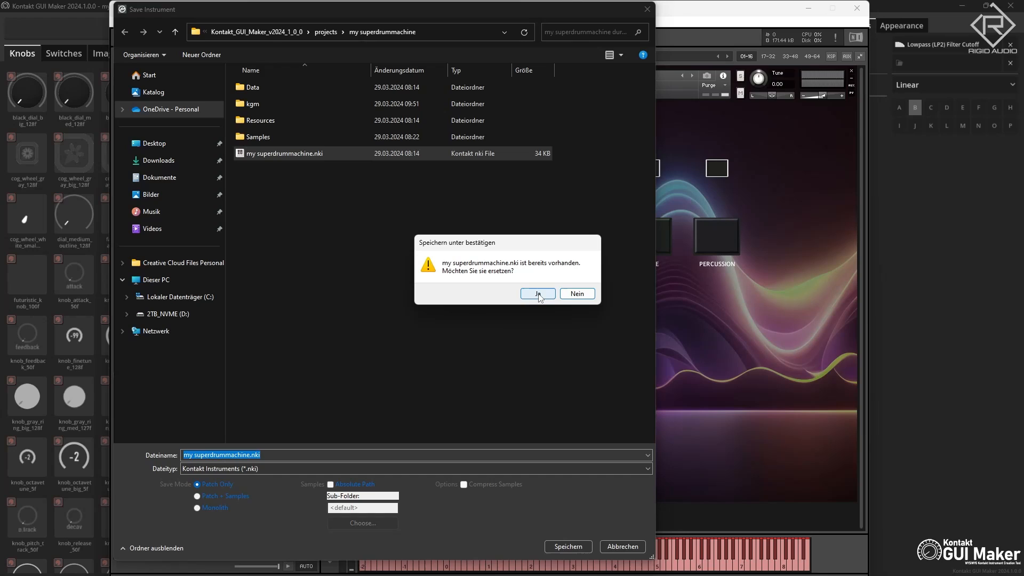
click(538, 294)
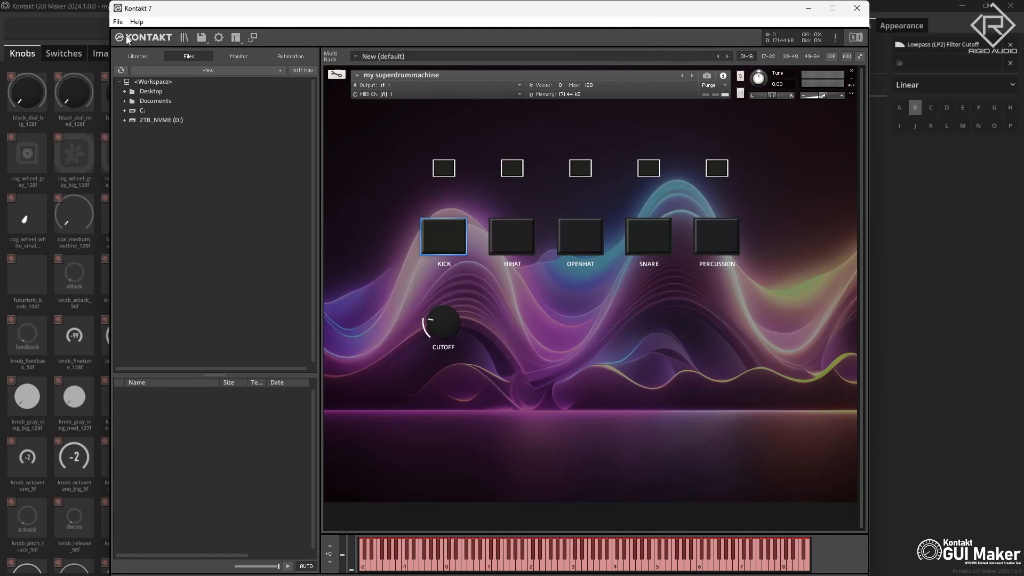
Switch back to Kontakt GUI Maker and select the Default Panel
click(88, 10)
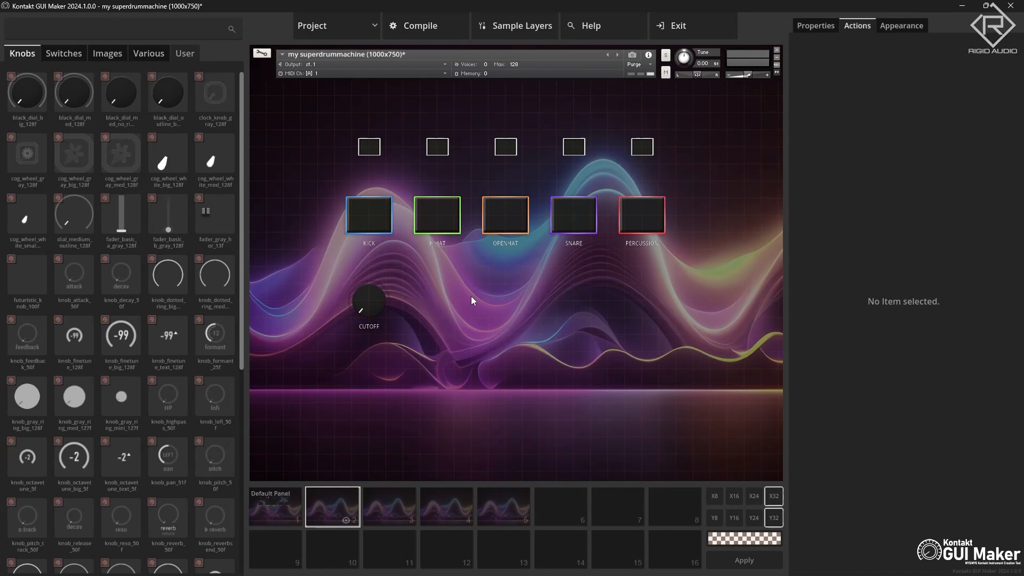
click(280, 518)
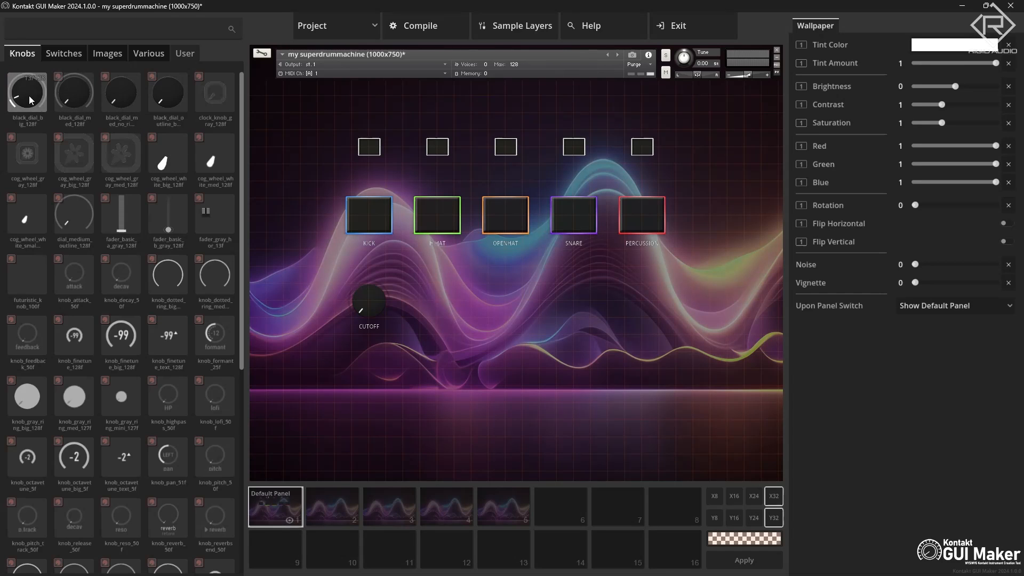
drag(27, 92, 128, 207)
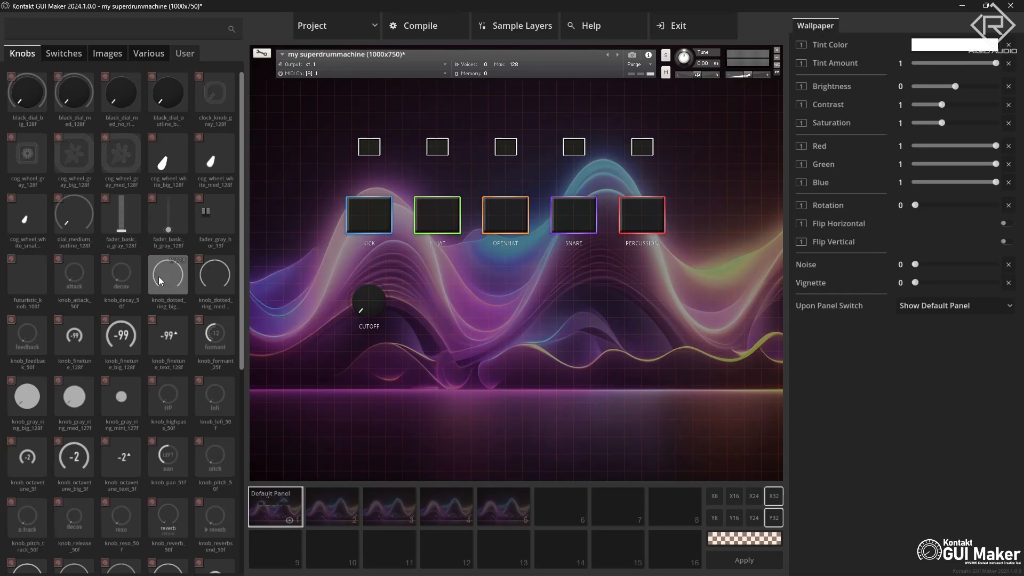
scroll(109, 314, down, 3)
drag(36, 215, 457, 386)
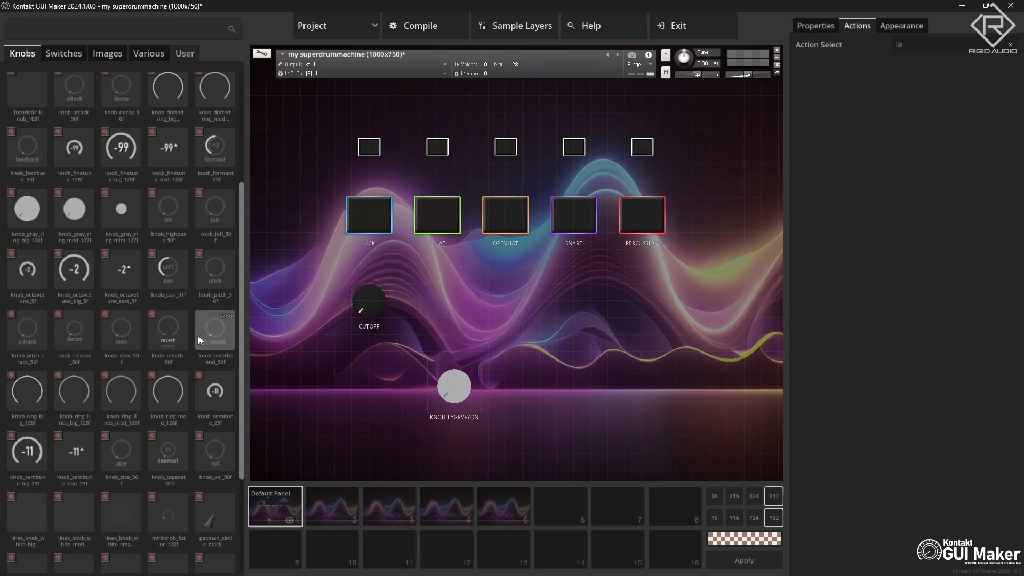
scroll(155, 366, down, 3)
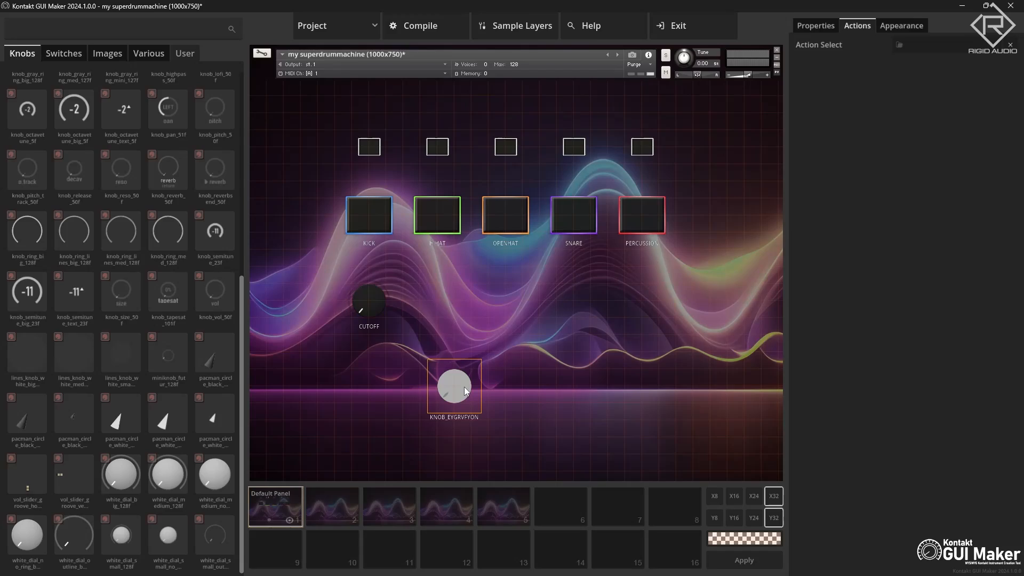
key(Delete)
click(489, 330)
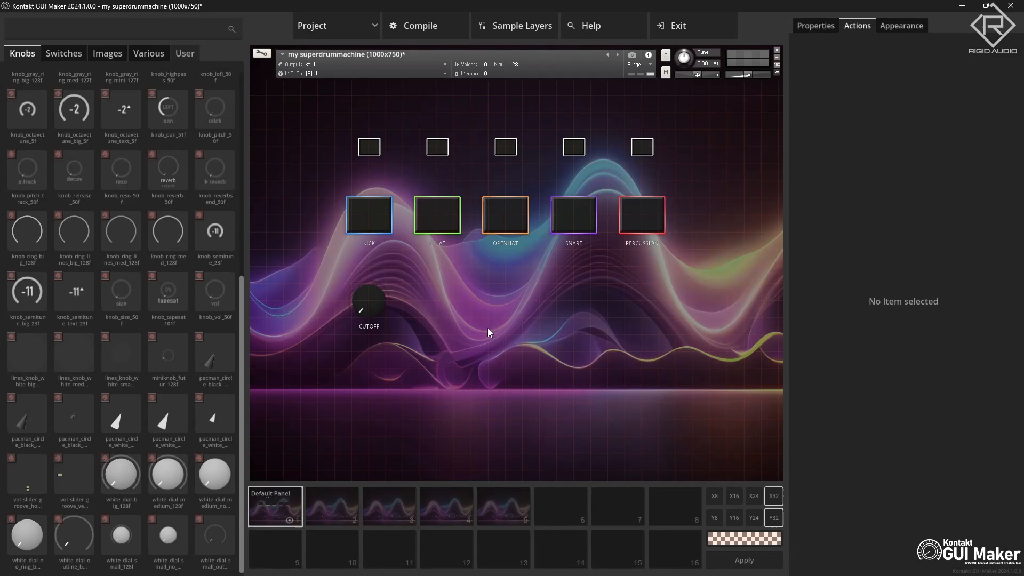
Place three white_dial_big_128f knobs in a row below the pads, at X 292, 420 and 548 px and Y 612 px
drag(147, 475, 437, 403)
drag(127, 480, 506, 403)
drag(132, 478, 572, 404)
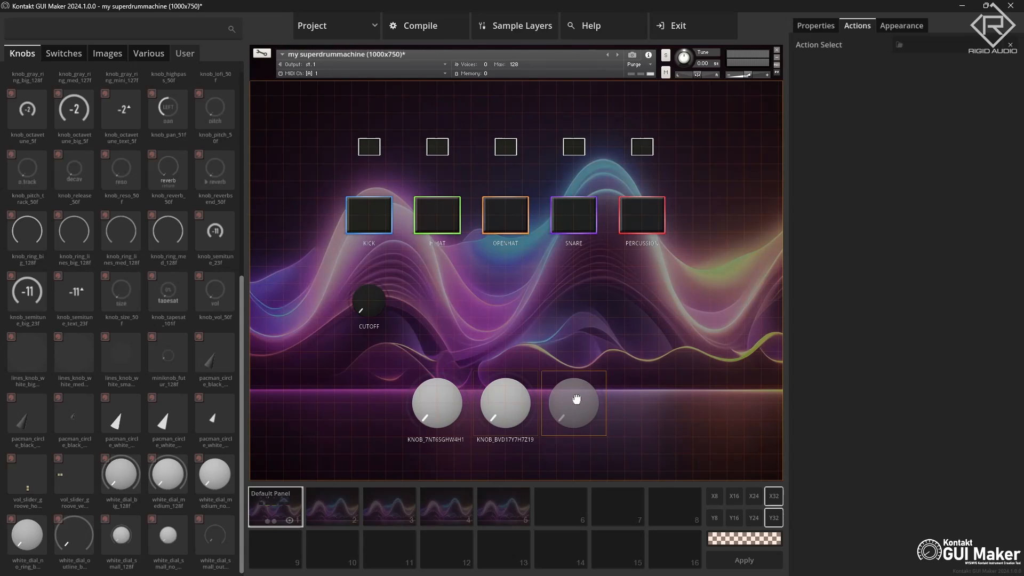
Assign each of the three new white knobs to panels 1 to 5
click(430, 404)
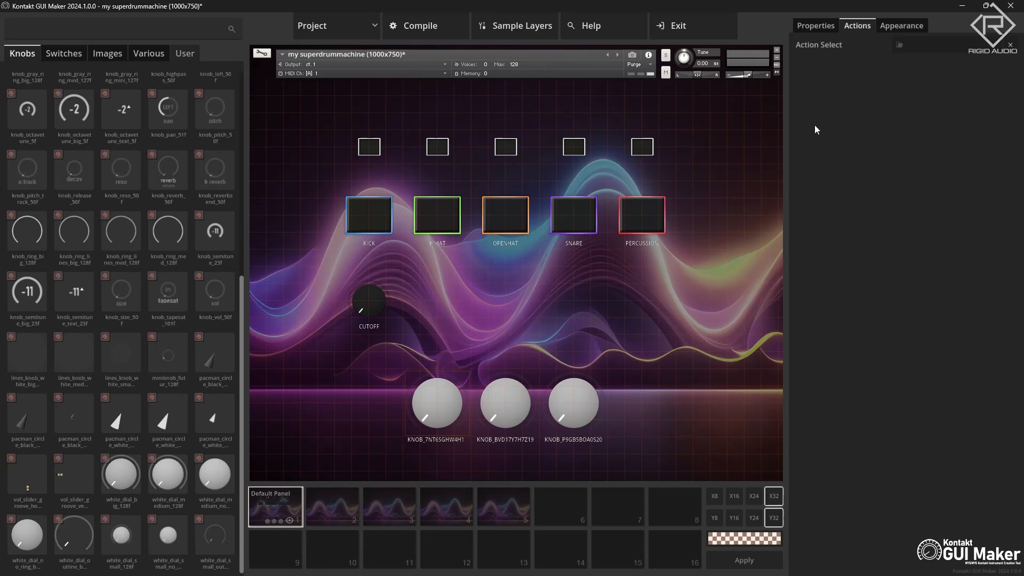
click(815, 25)
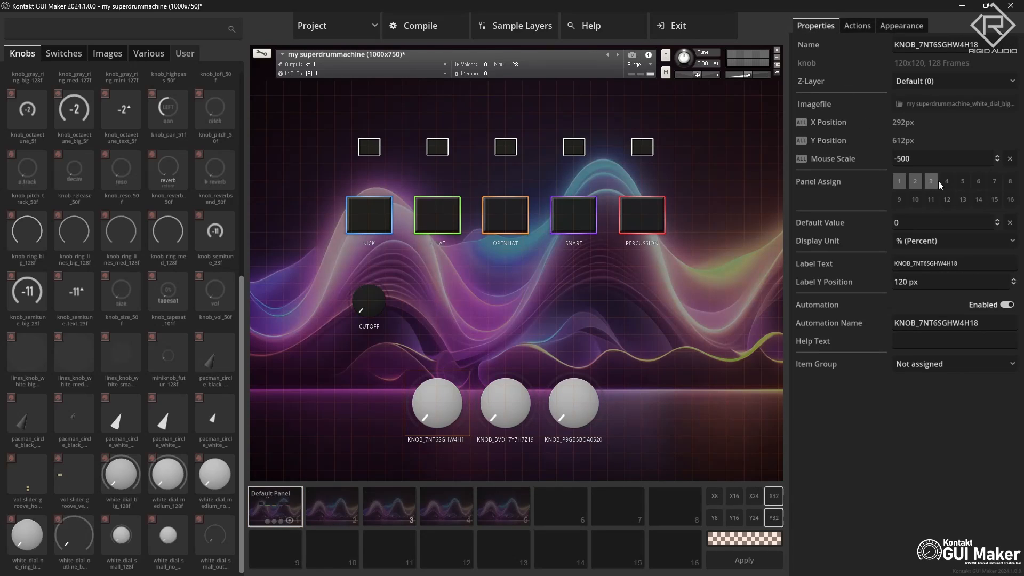
click(505, 403)
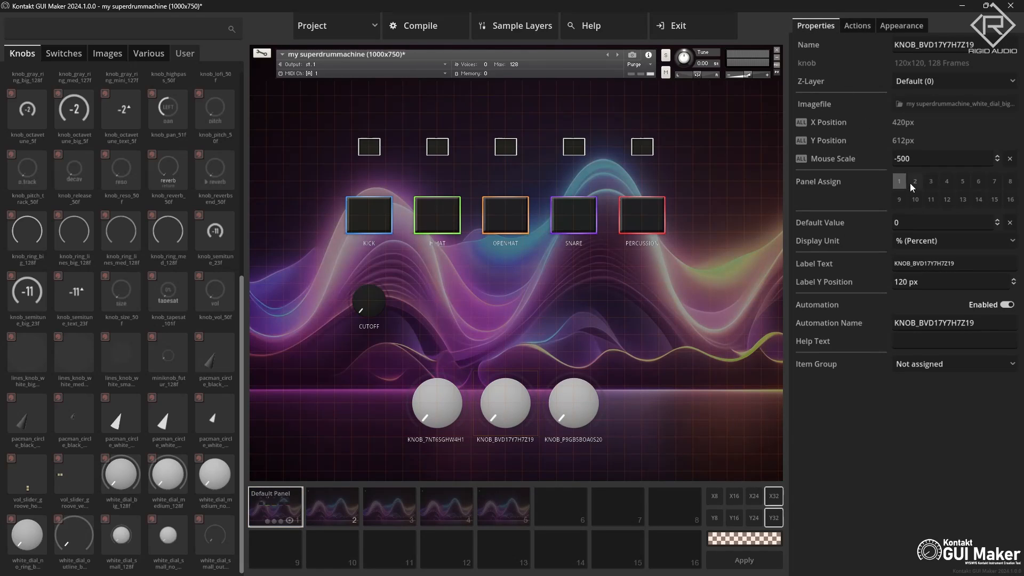
click(586, 403)
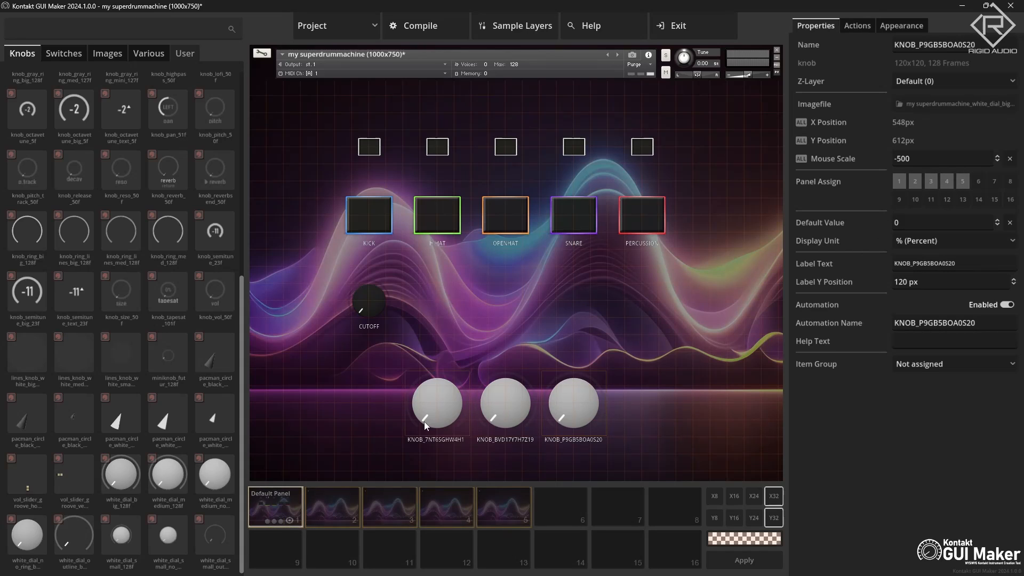
Assign the Global Master Processor Mix (Main) effect to the first white knob and label it AMOUNT
click(436, 411)
double_click(440, 403)
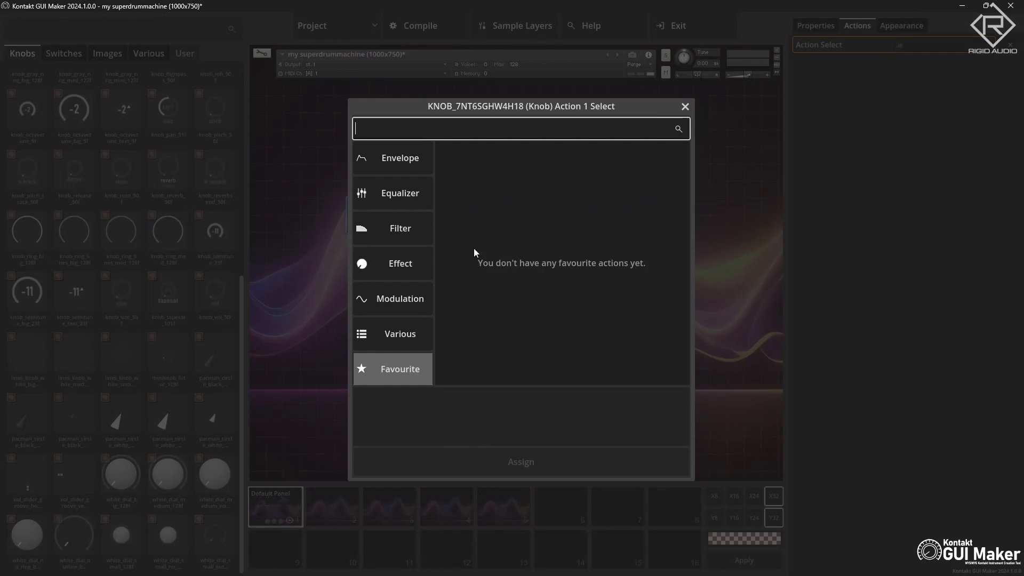
click(411, 261)
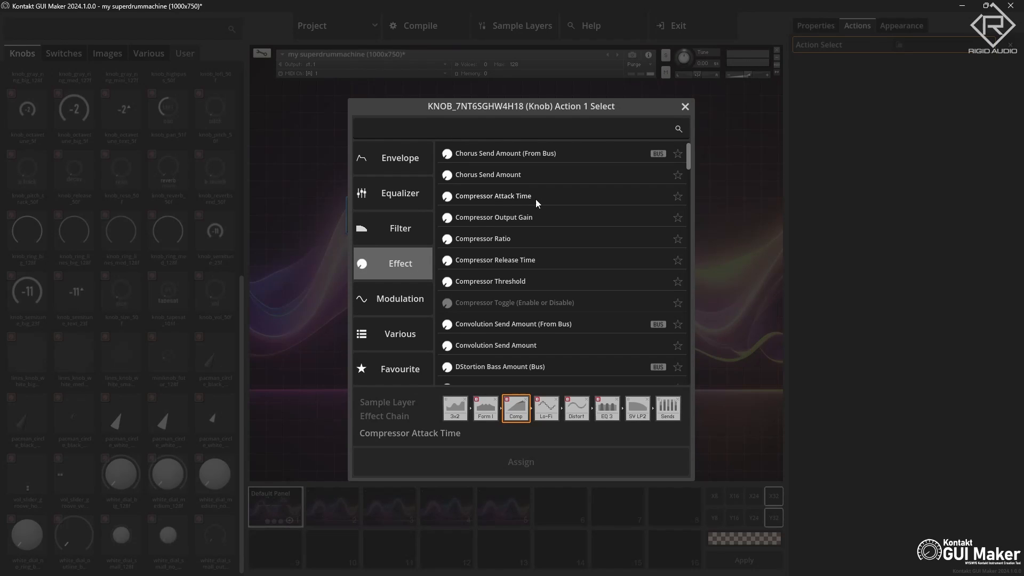
scroll(533, 258, down, 10)
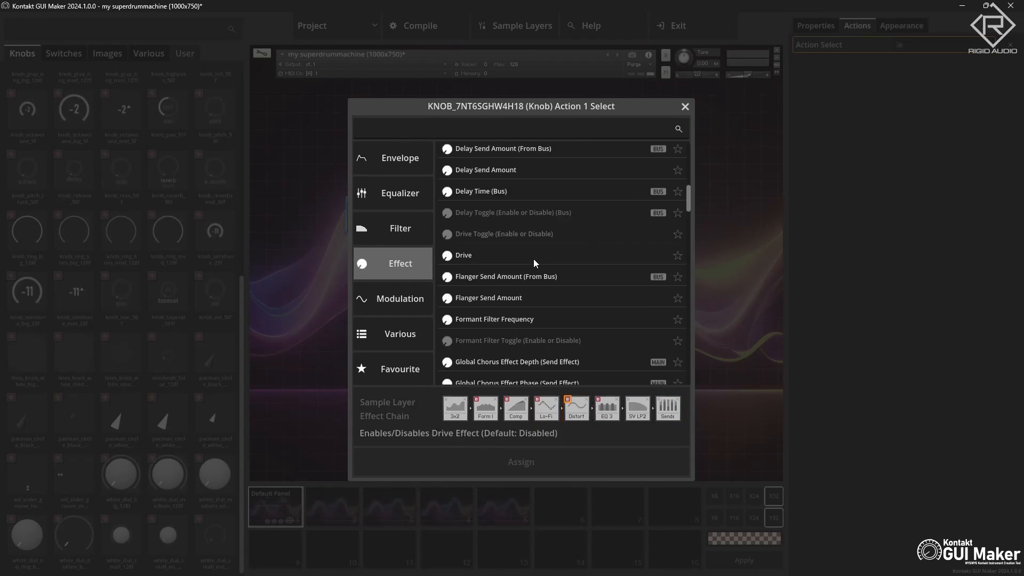
scroll(533, 258, down, 15)
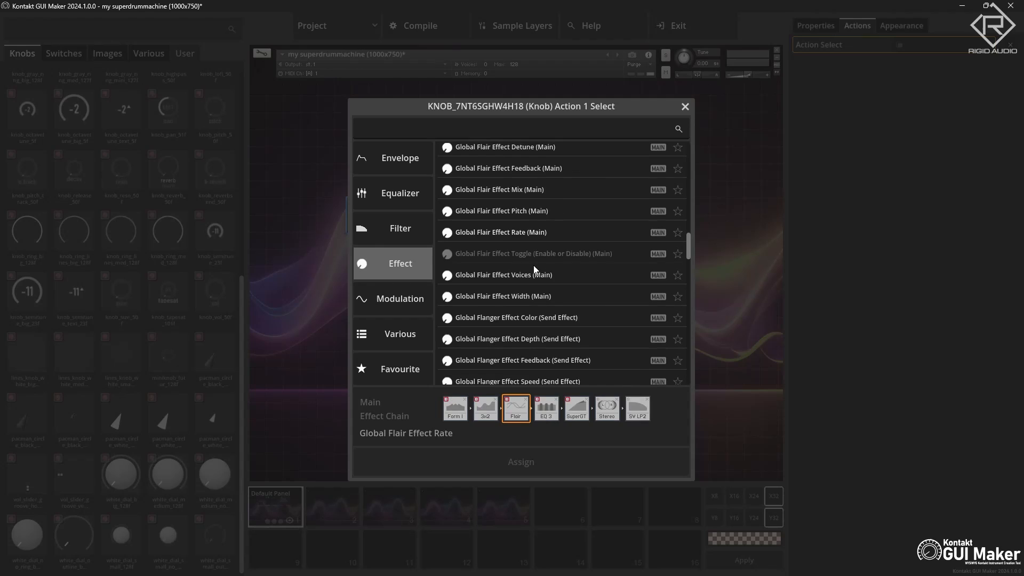
scroll(534, 269, down, 8)
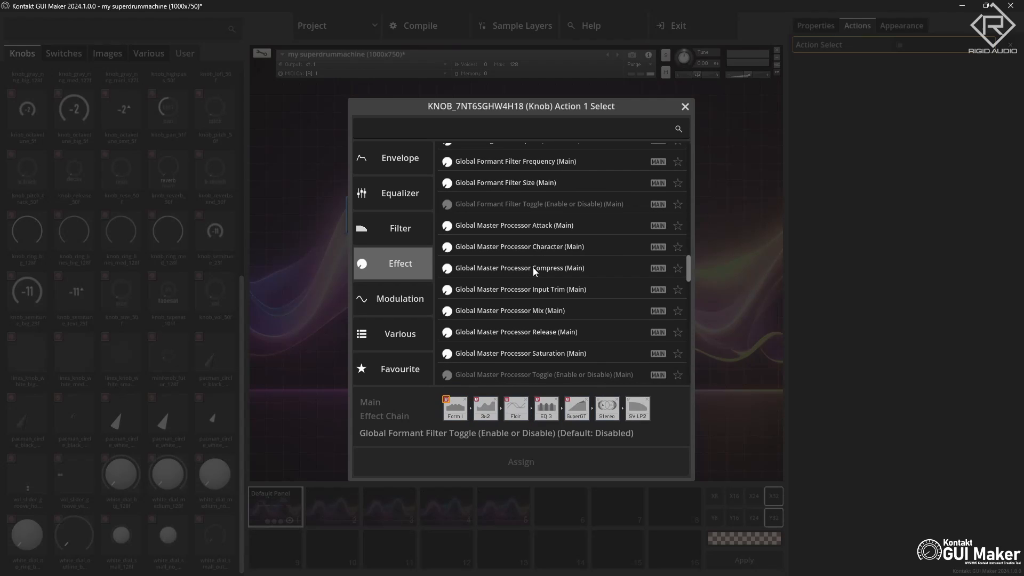
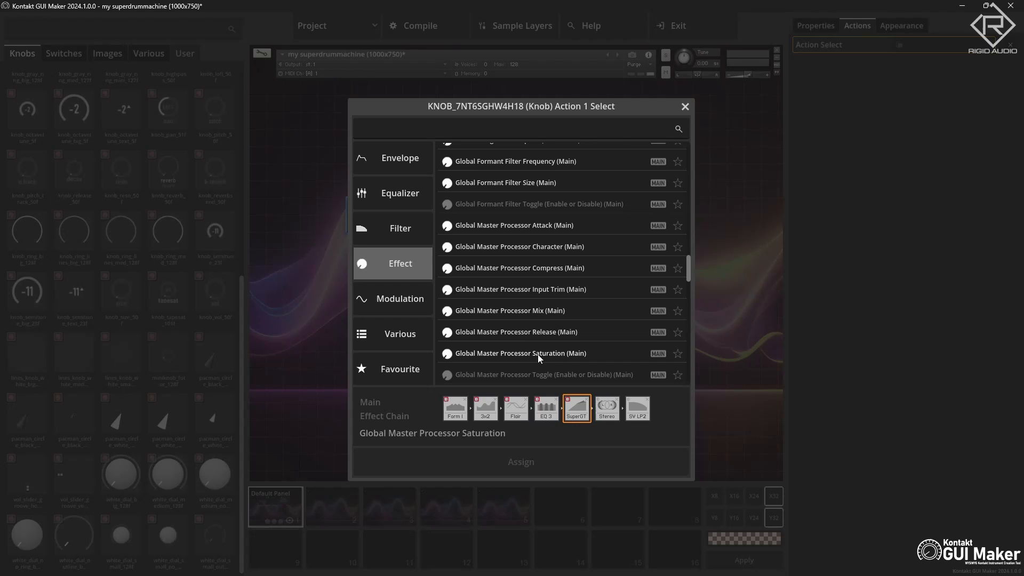
double_click(545, 311)
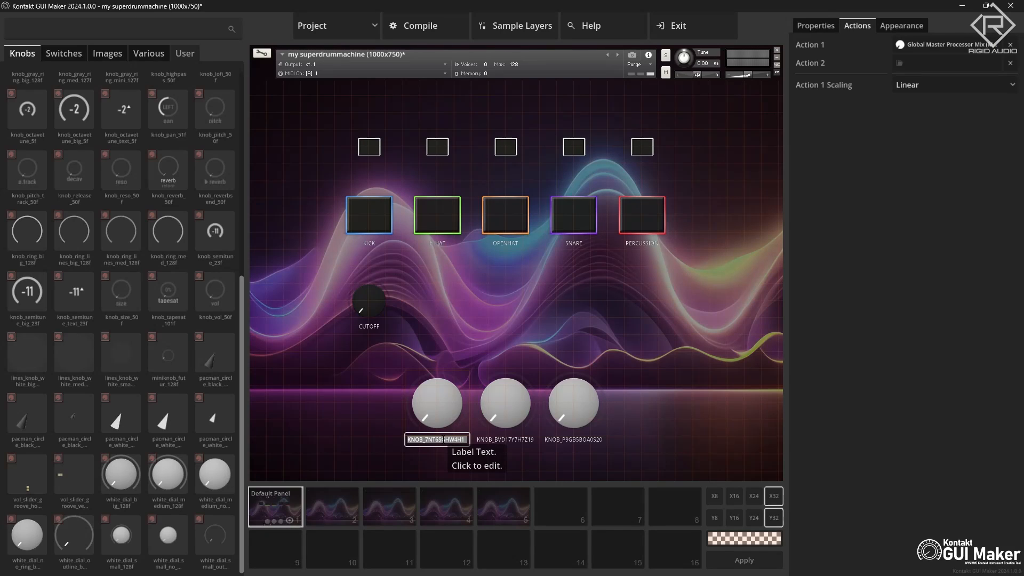
text(AMOUNT)
key(Return)
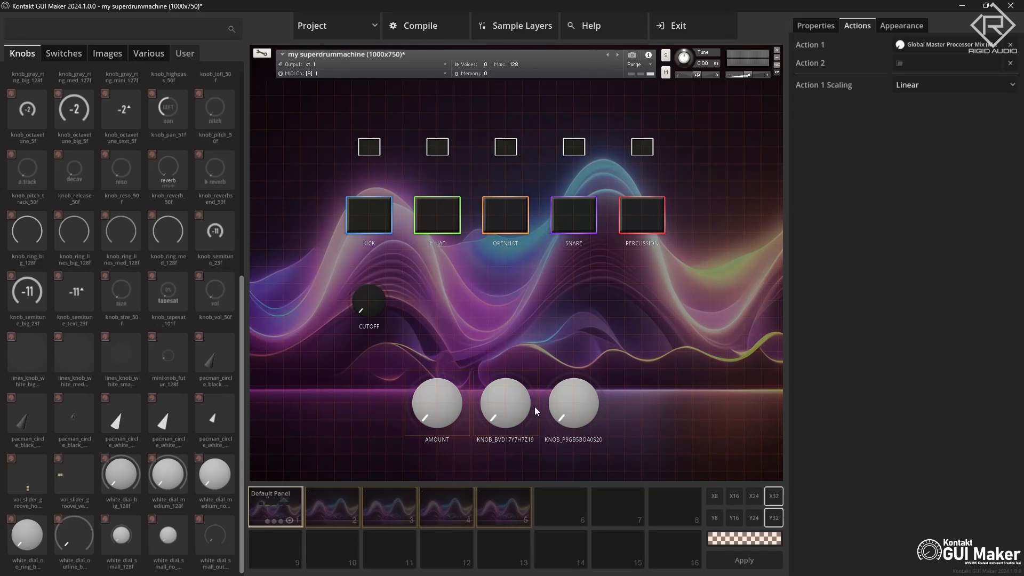
Assign the Global Master Processor Saturation (Main) effect to the middle white knob and label it SATURATION
click(518, 403)
double_click(518, 402)
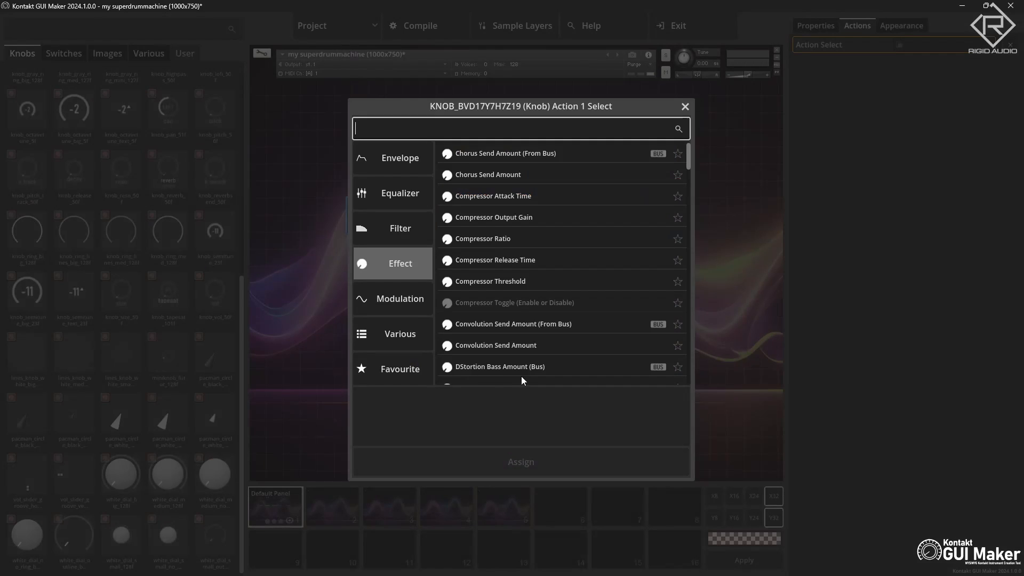
scroll(543, 287, down, 10)
scroll(539, 290, up, 5)
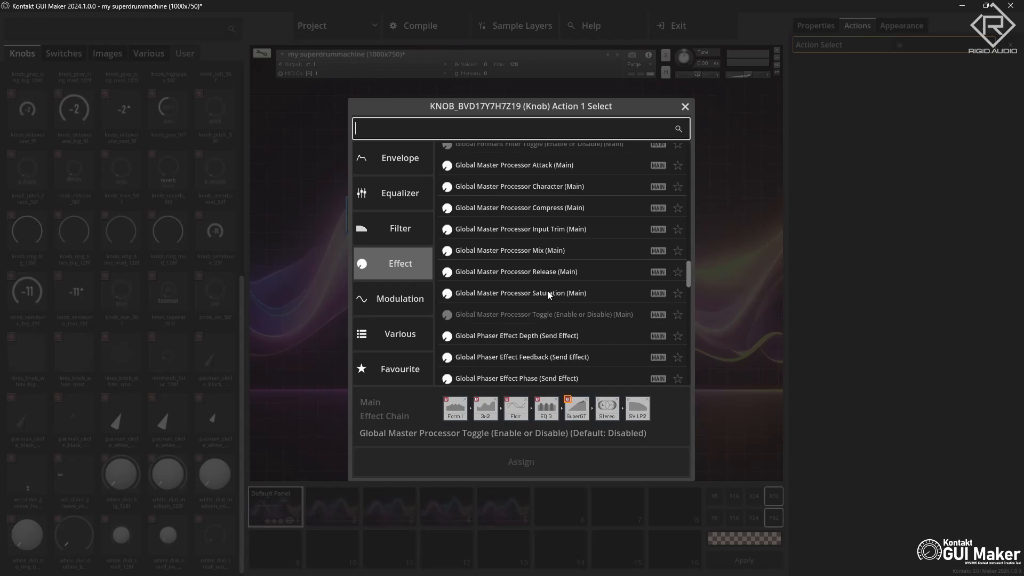
scroll(547, 290, down, 1)
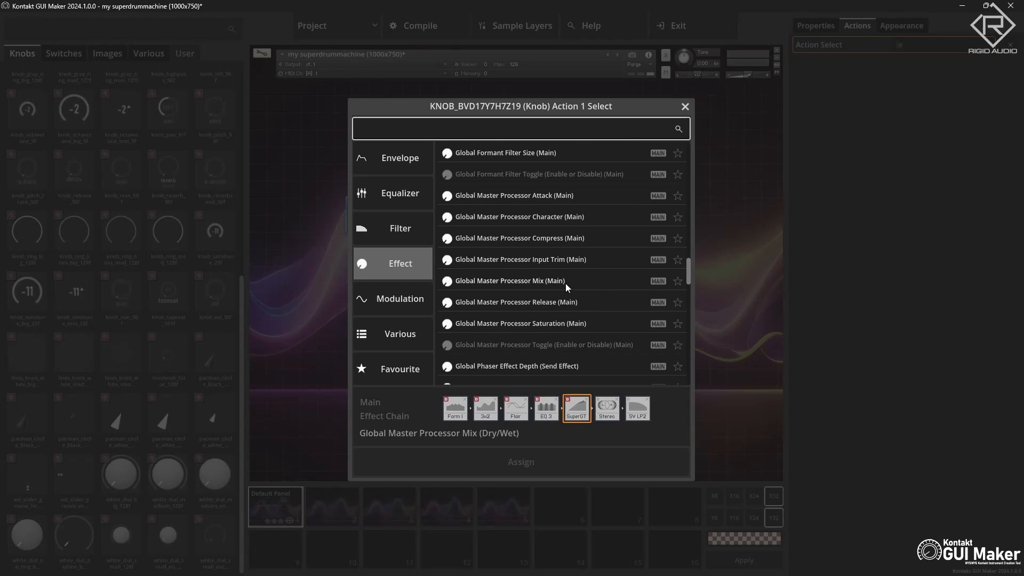
click(552, 324)
double_click(552, 324)
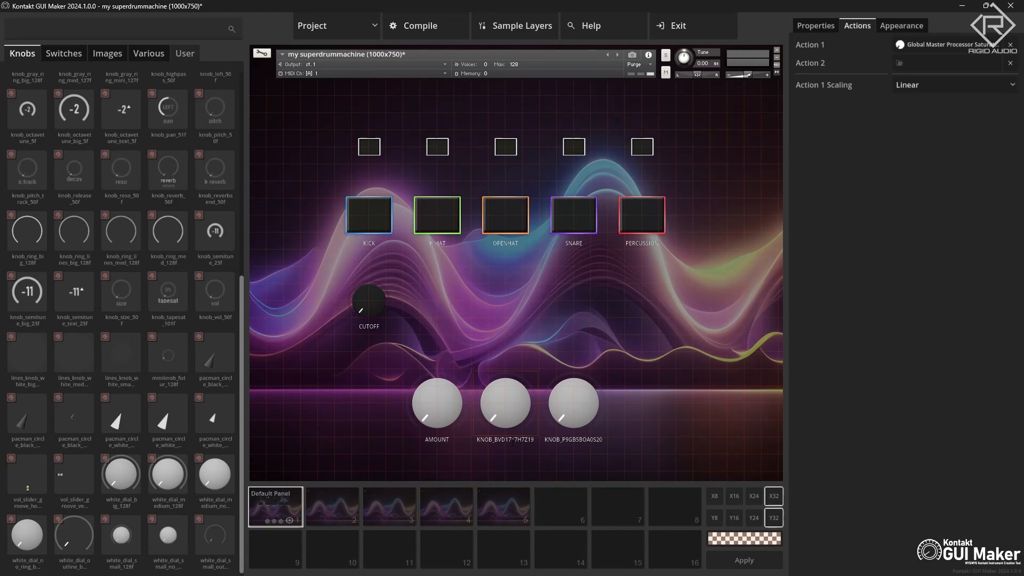
click(507, 439)
text(SATURATION)
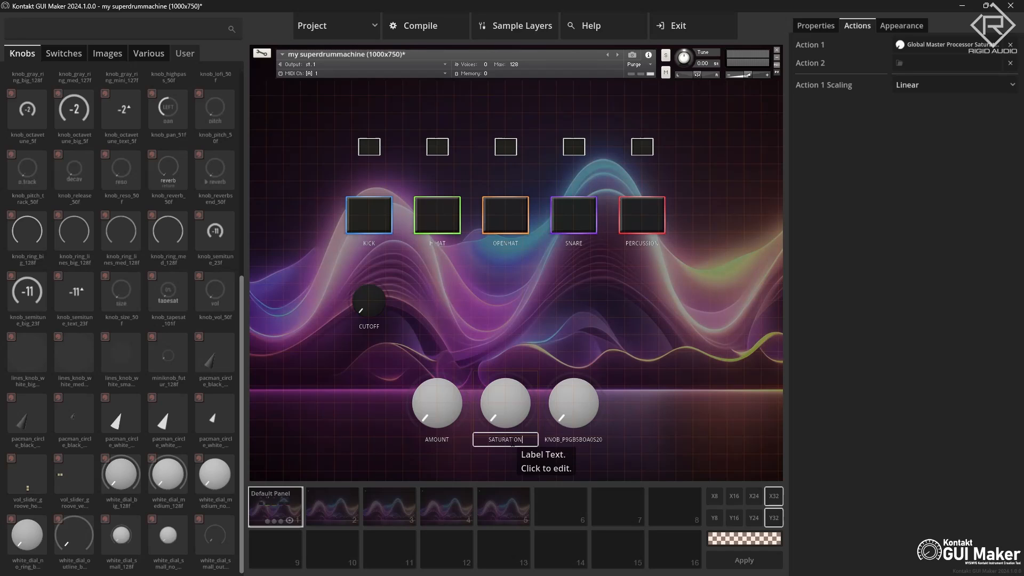
key(Return)
Assign the Global Master Processor Compress (Main) effect to the third white knob and label it COMPRESS
click(587, 400)
double_click(590, 398)
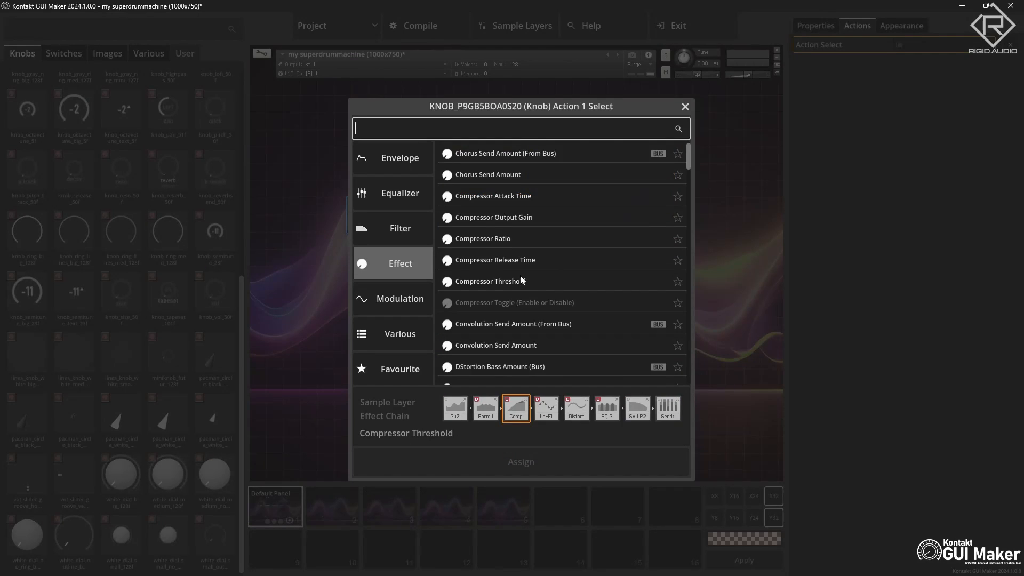
scroll(539, 283, down, 15)
scroll(539, 288, up, 6)
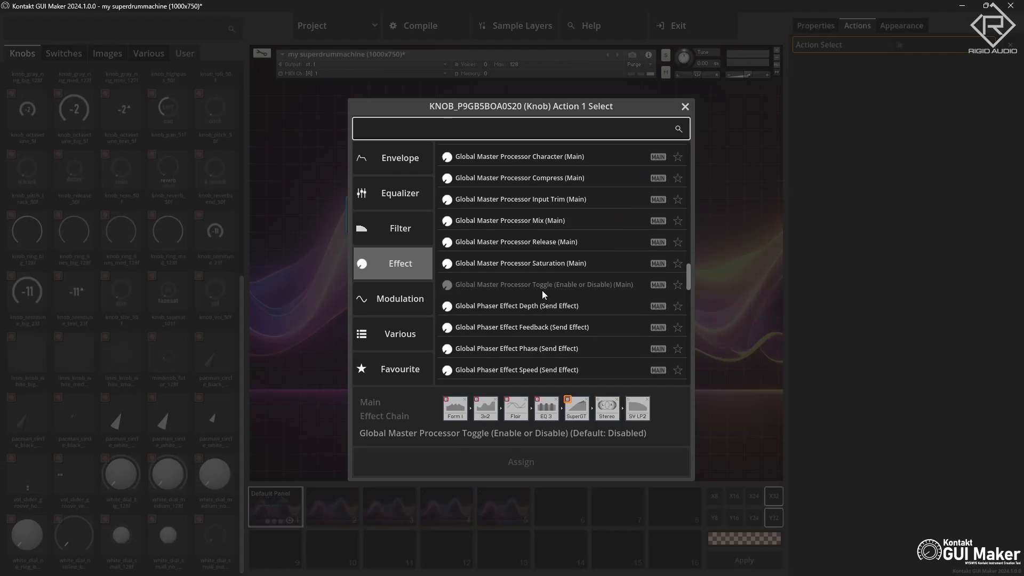
scroll(541, 290, up, 3)
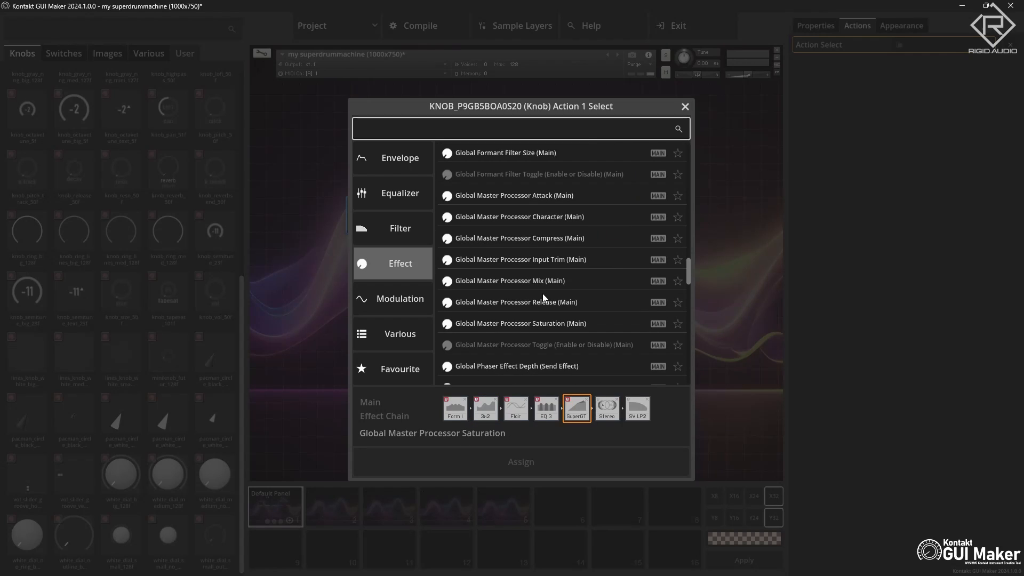
double_click(558, 238)
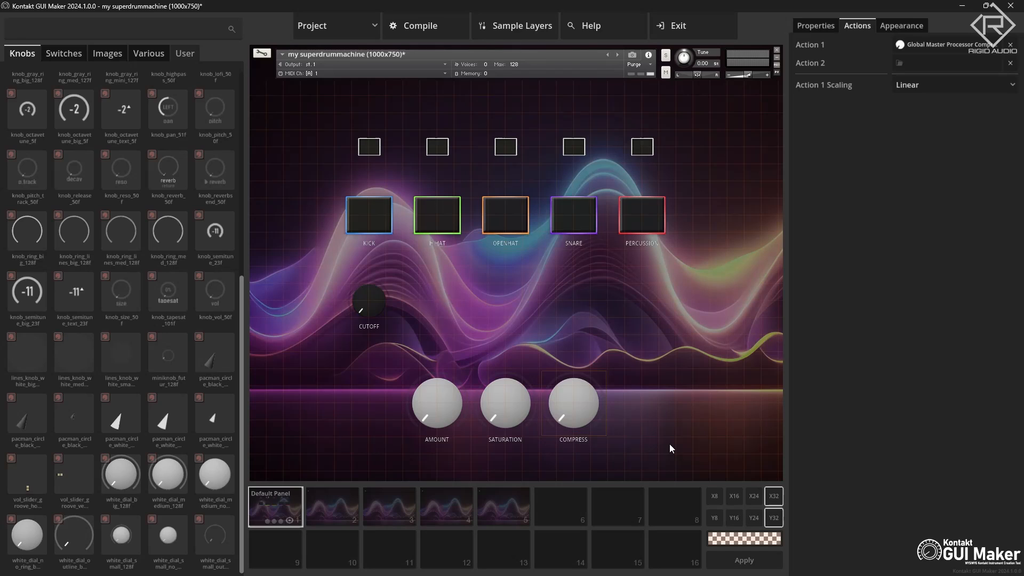
Check the three white knobs on panel 2 and return to the Default Panel
click(323, 506)
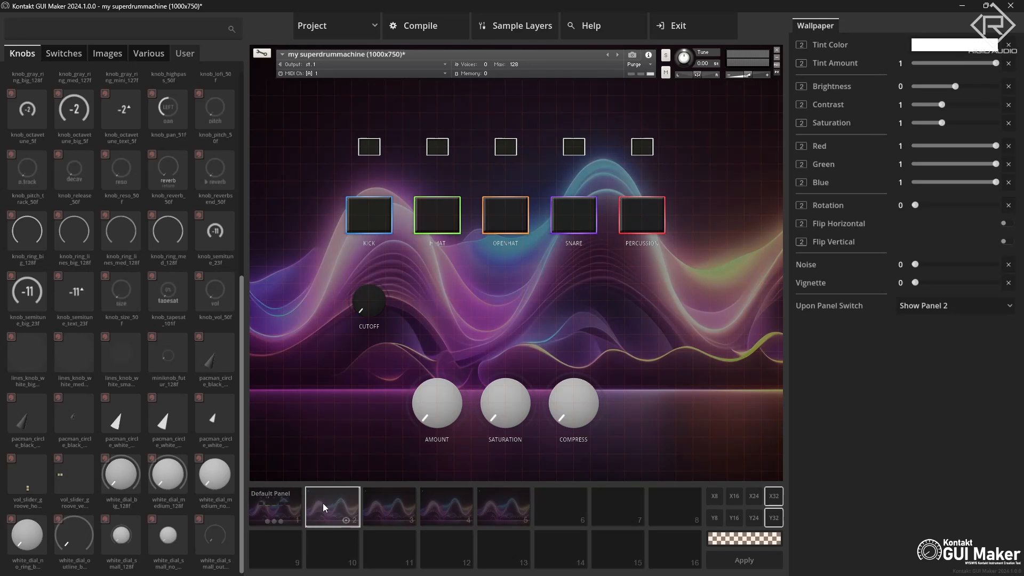
click(283, 509)
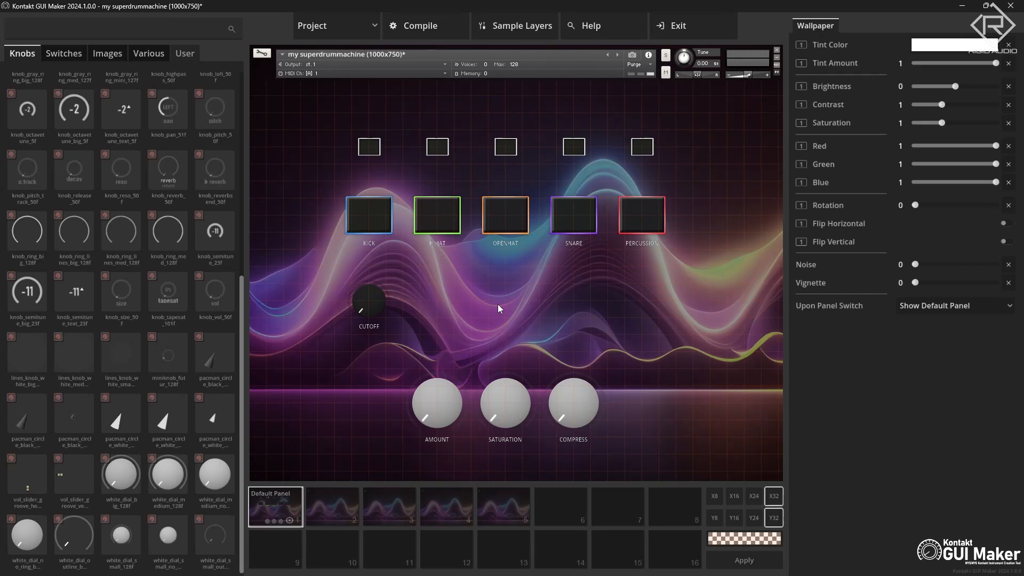
Place a boxed right-arrow switch beside the AMOUNT knob on the Default Panel and label it ON
mouse_move(606, 574)
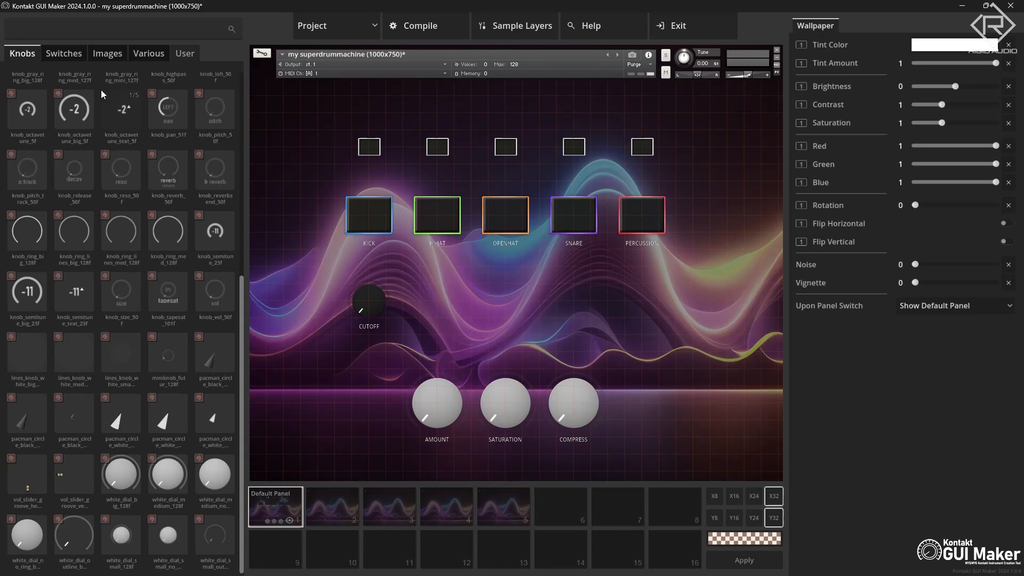
click(65, 54)
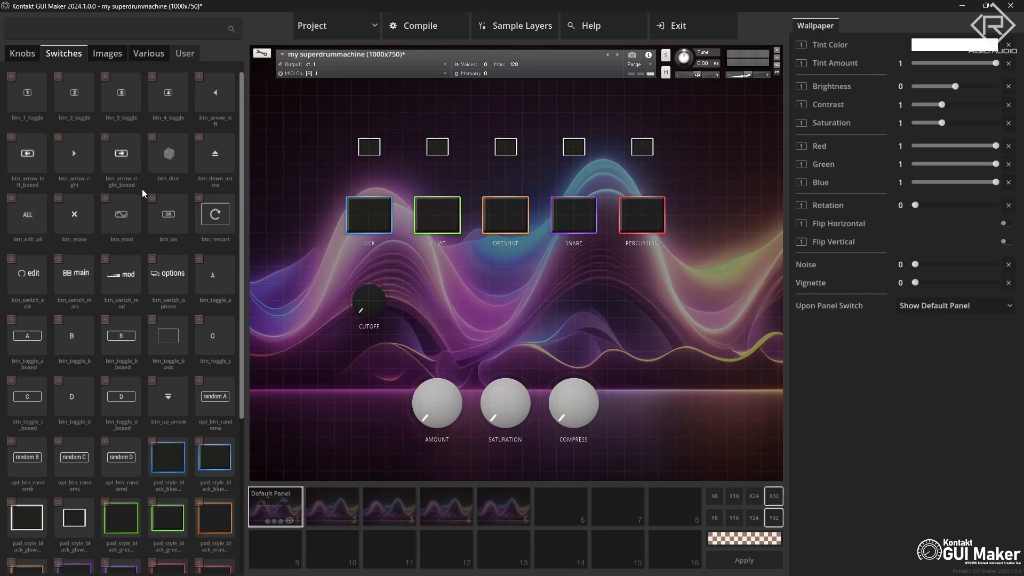
drag(276, 258, 384, 406)
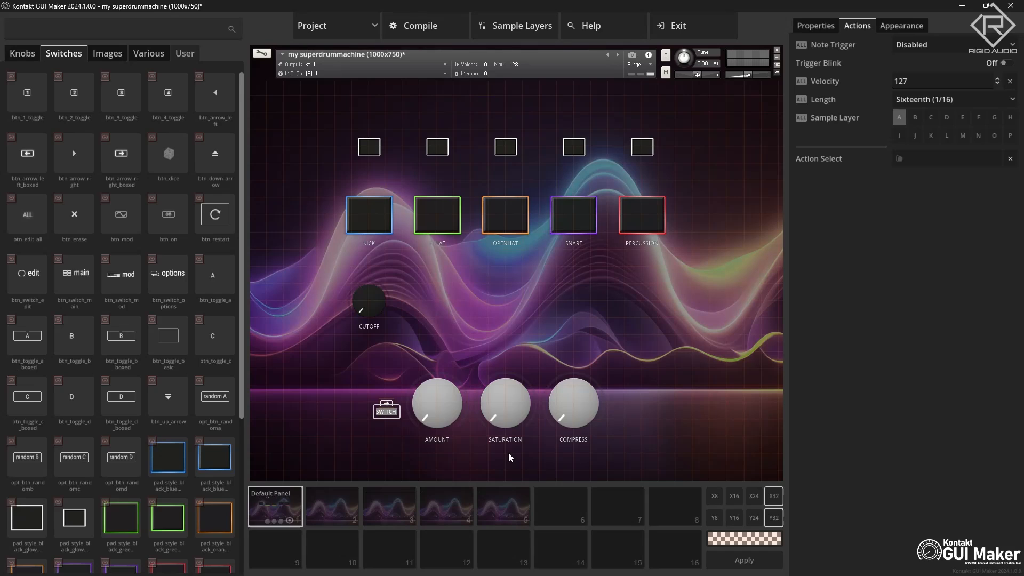
text(ON)
key(Return)
Assign the Global Master Processor Toggle (Enable or Disable) (Main) effect to the ON switch
double_click(386, 404)
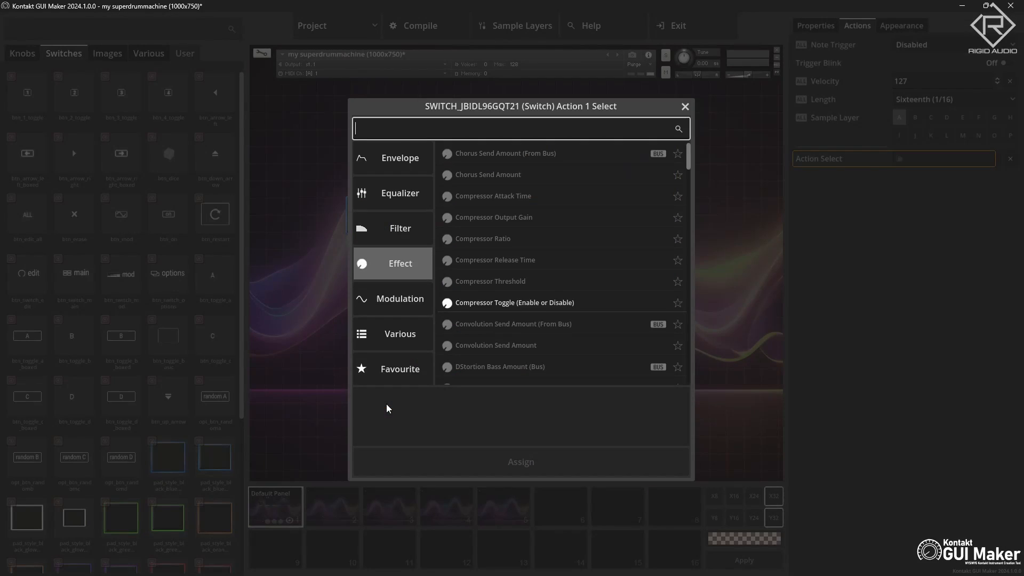
scroll(512, 305, down, 5)
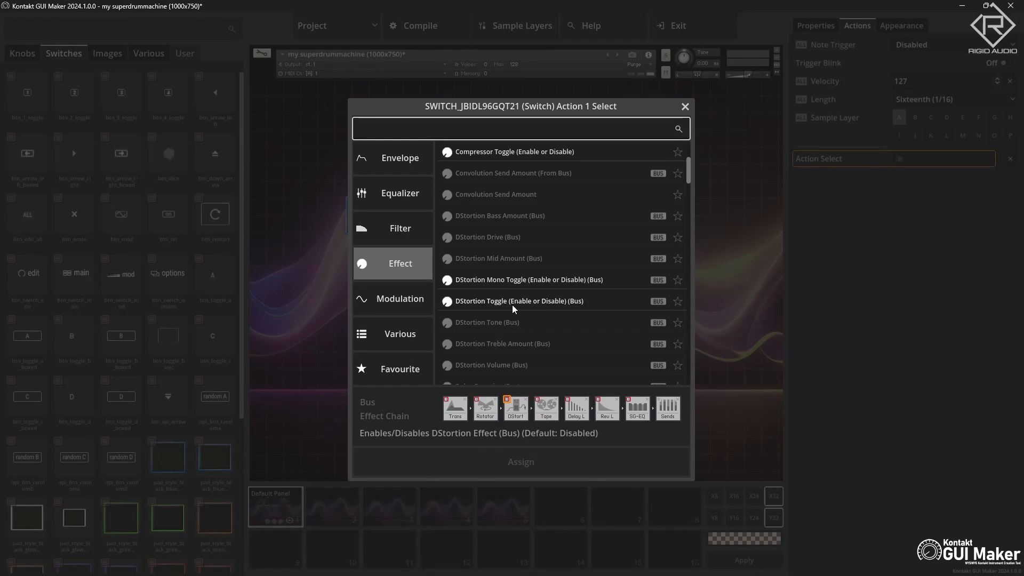
scroll(512, 305, down, 5)
scroll(511, 305, down, 10)
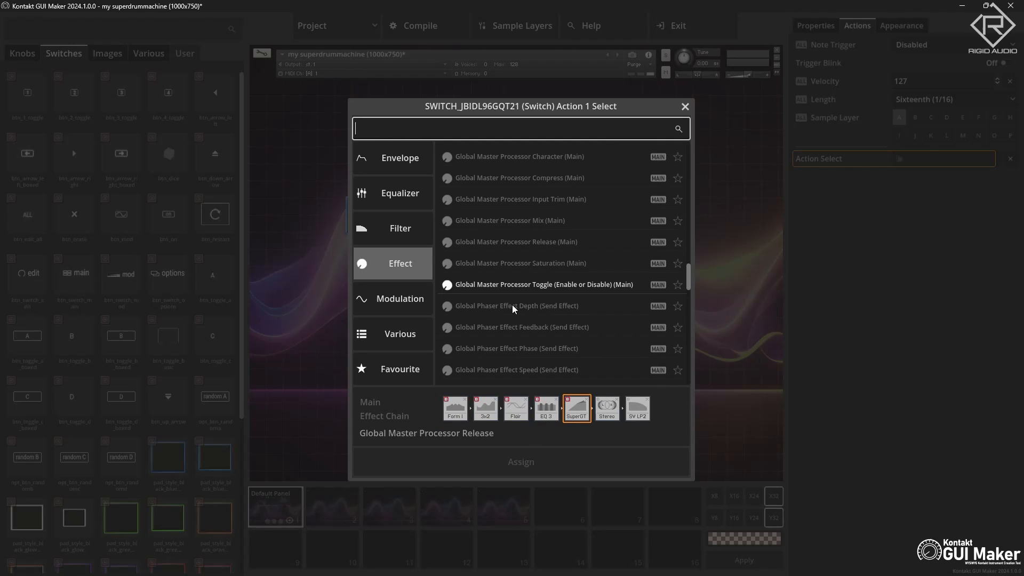
scroll(523, 292, down, 1)
double_click(533, 284)
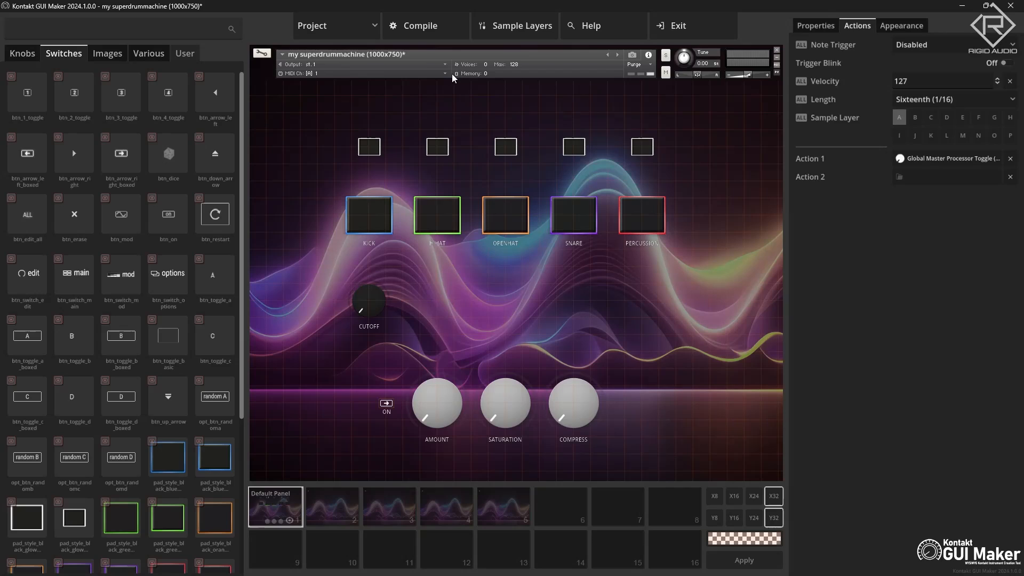
Compile the instrument and briefly check the ON switch in Kontakt 7
click(443, 30)
mouse_move(608, 570)
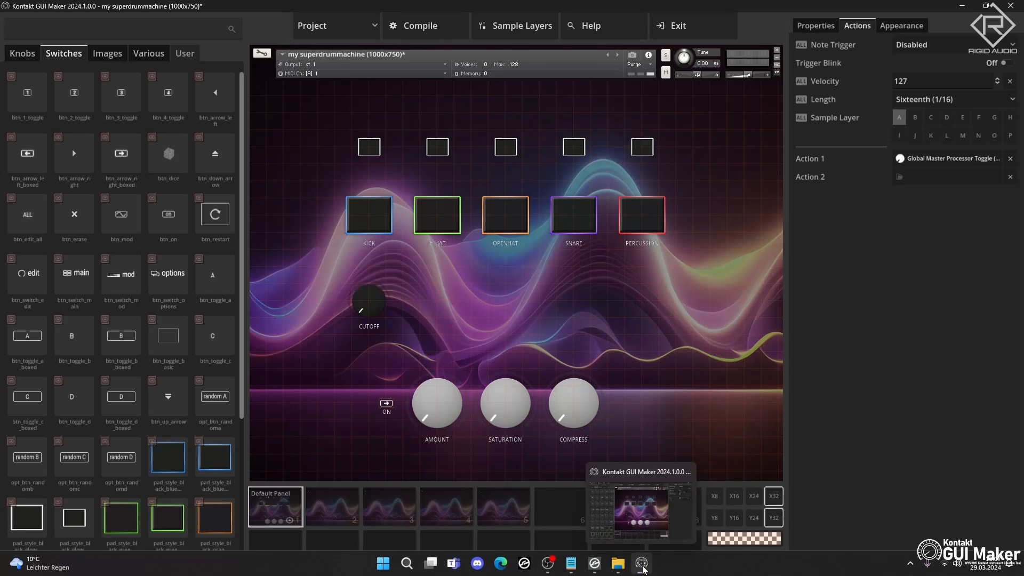
click(595, 563)
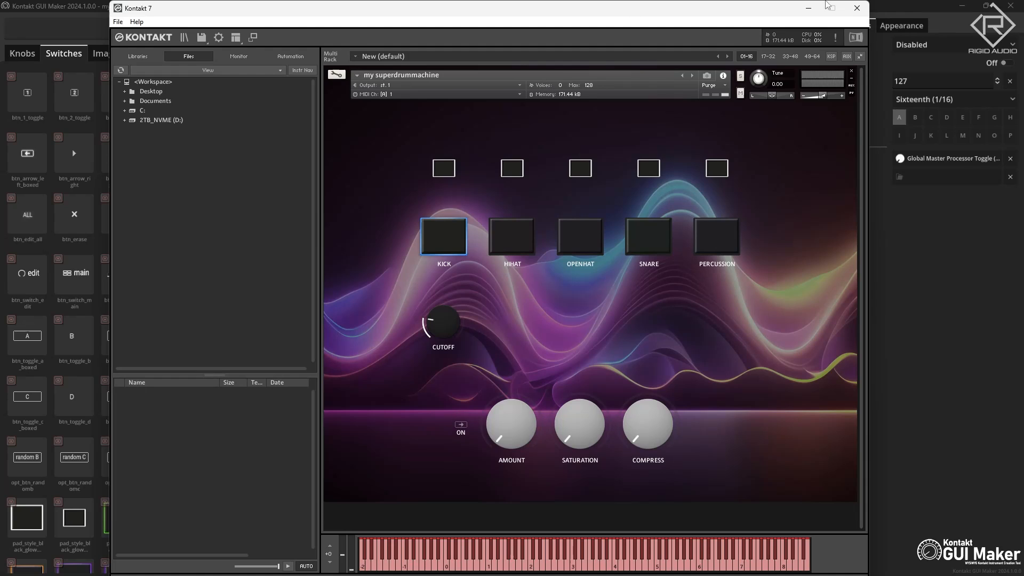
click(856, 8)
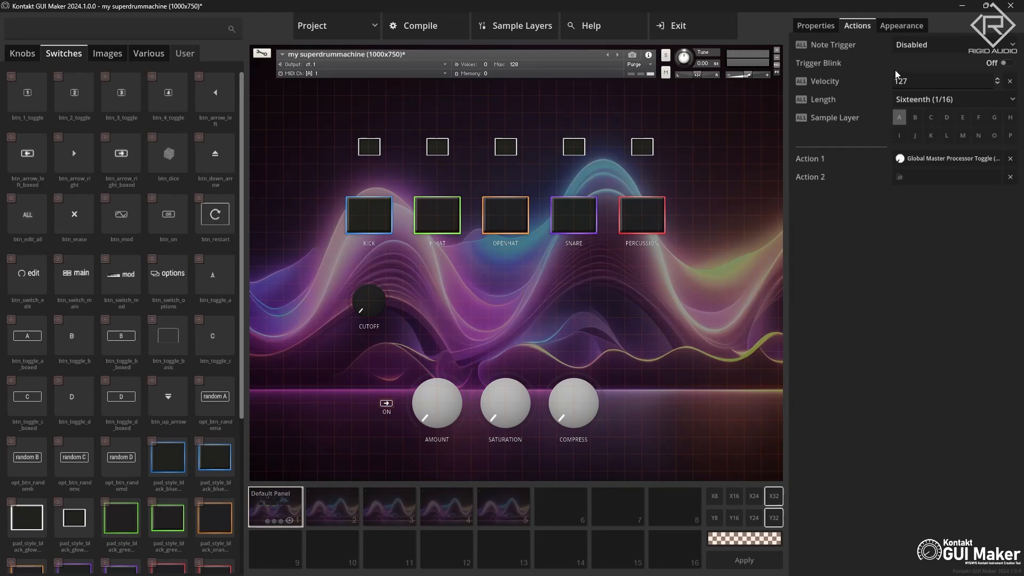
Assign the ON switch to panels 1 through 5 and compile the instrument again
click(828, 26)
drag(913, 166, 962, 166)
click(450, 24)
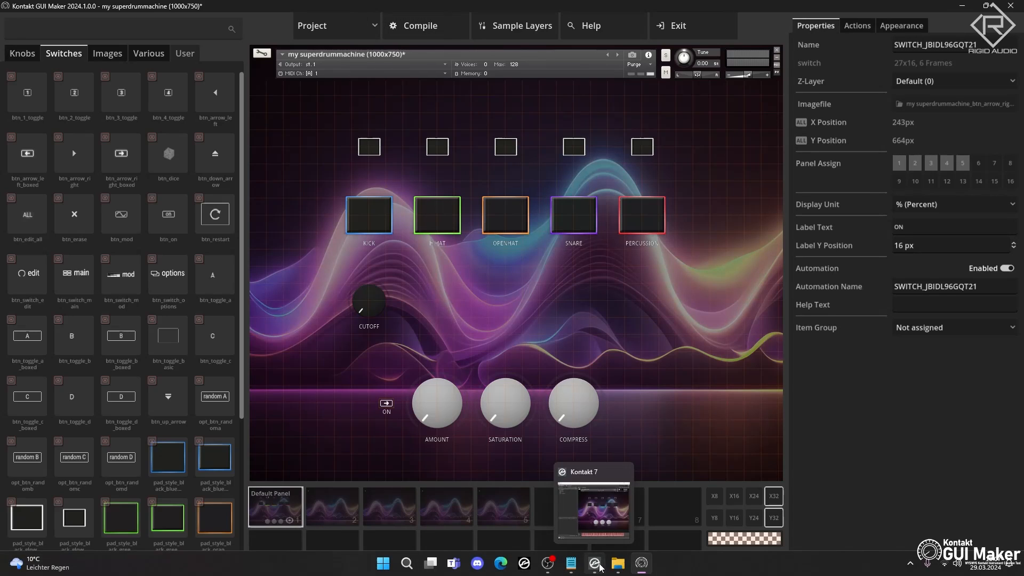
Switch to Kontakt 7 and test the ON switch together with the AMOUNT, SATURATION and COMPRESS knobs
click(600, 567)
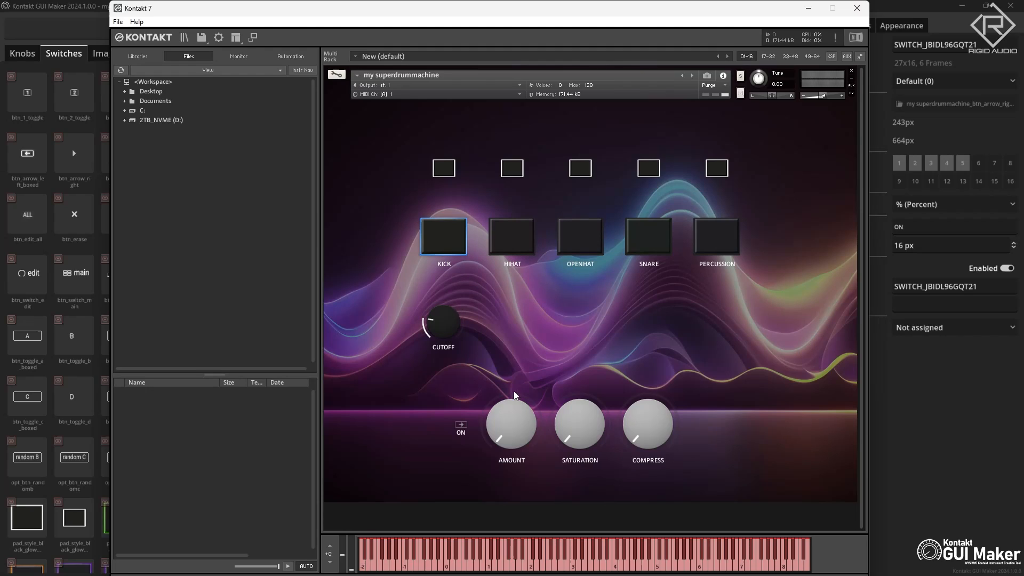
drag(519, 431, 536, 338)
drag(586, 432, 597, 295)
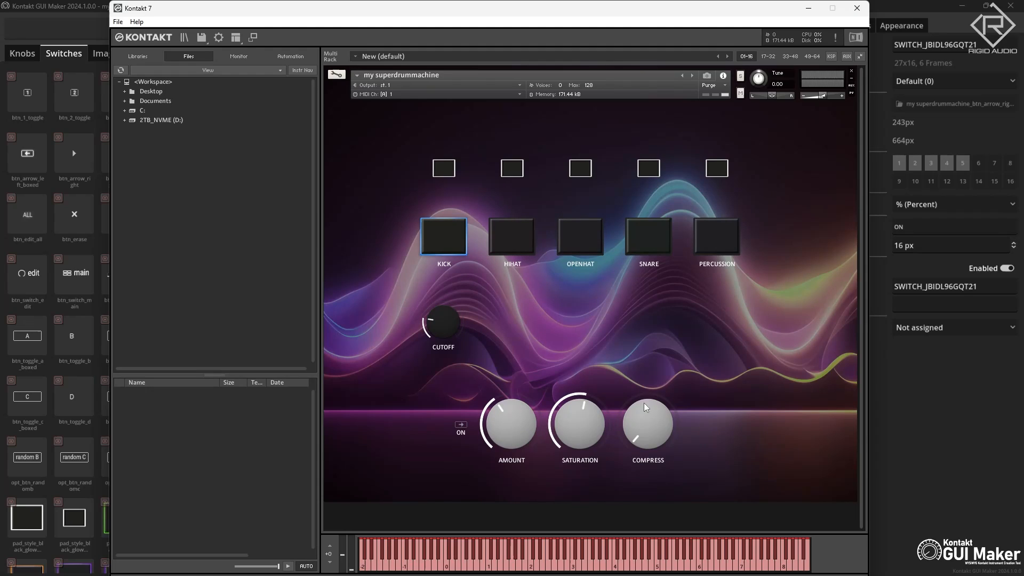
drag(646, 408, 648, 335)
click(458, 425)
drag(525, 411, 522, 390)
drag(589, 425, 594, 362)
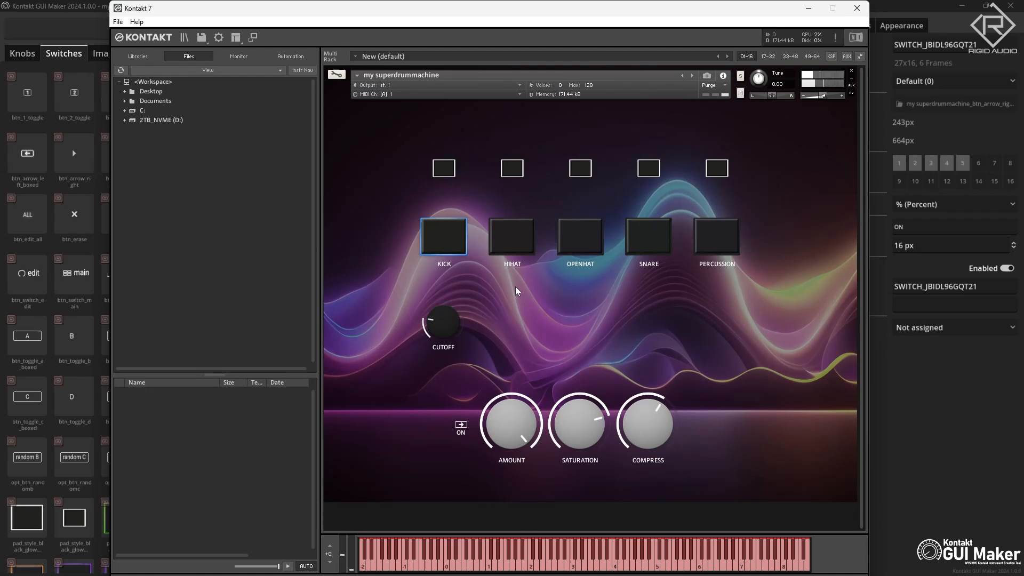
click(460, 426)
Inspect the SuperGT settings among the instrument's main effects in edit mode, and return to the performance view
click(336, 76)
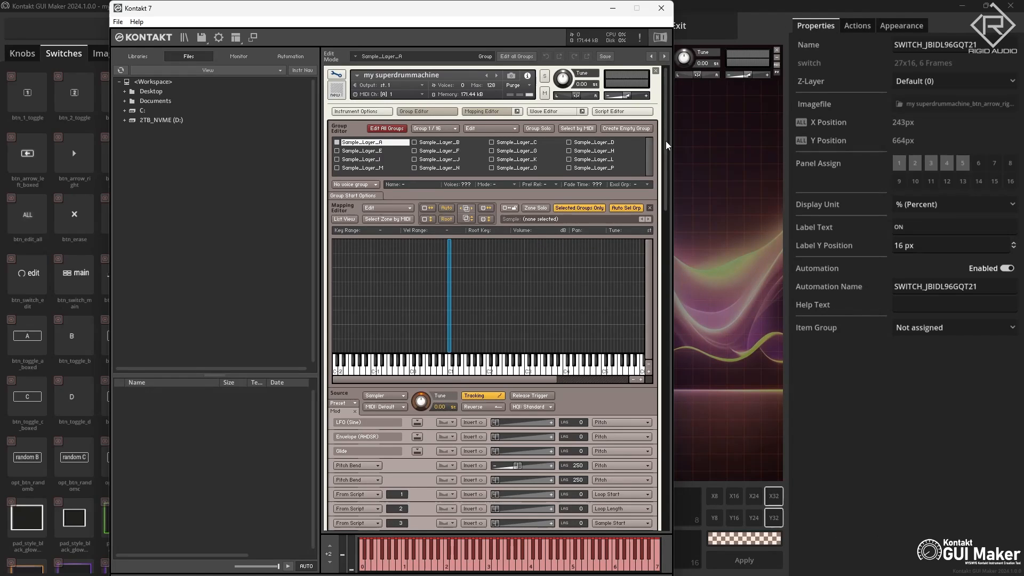
drag(666, 145, 665, 441)
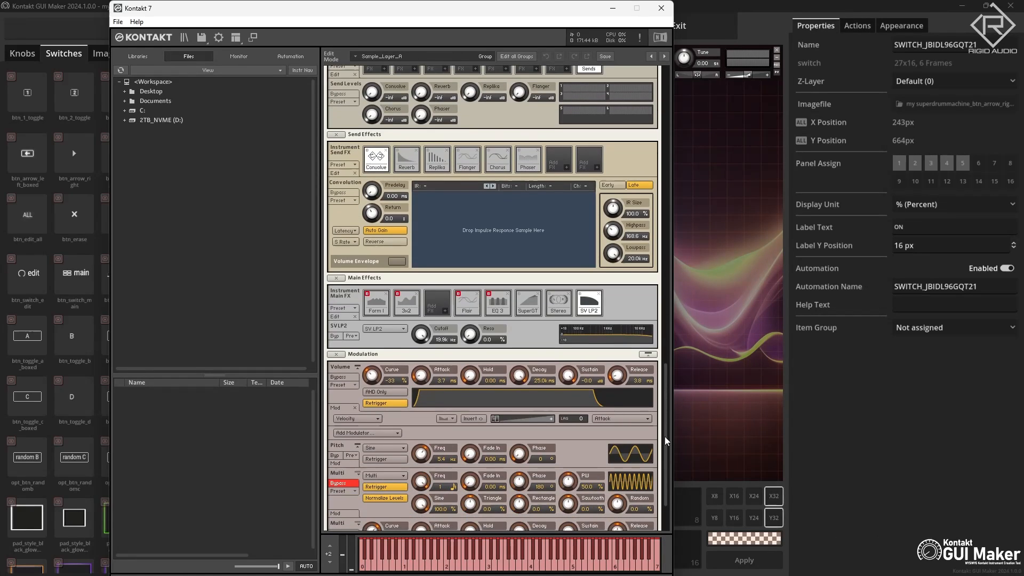
click(528, 301)
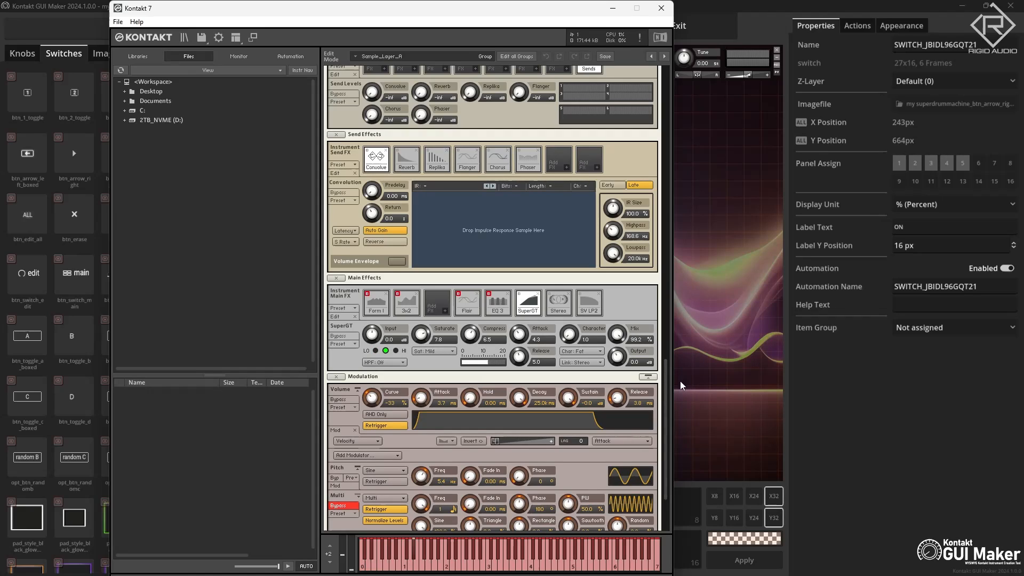
drag(666, 405, 669, 107)
click(340, 75)
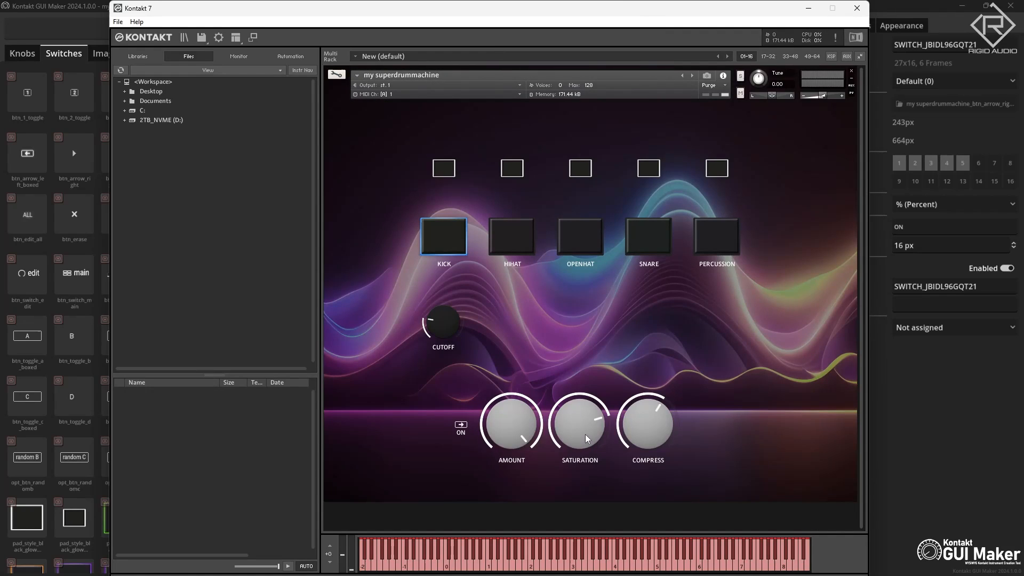
Try more settings of the three master knobs and toggle the ON switch, and return to Kontakt GUI Maker
drag(585, 436, 593, 388)
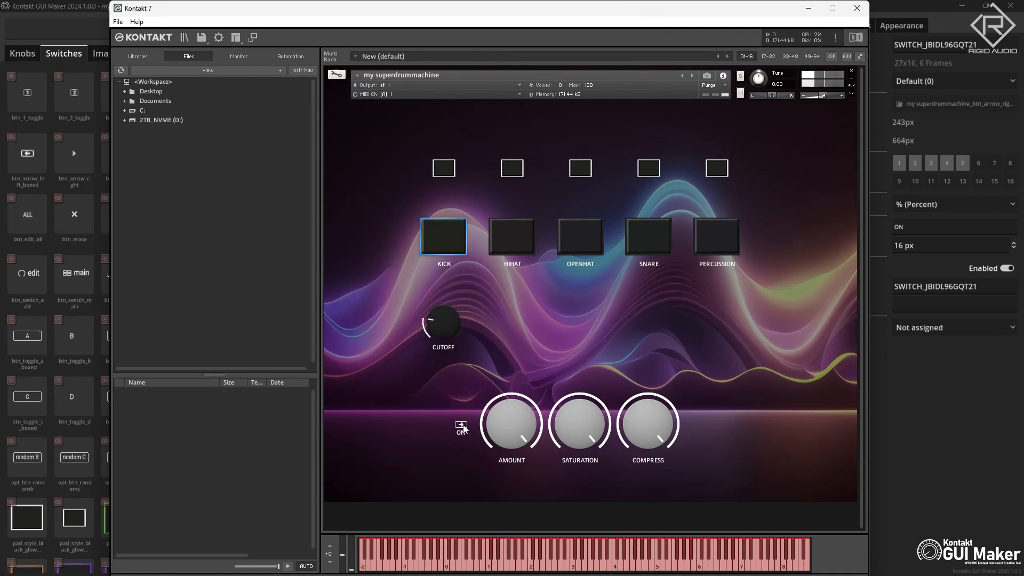
click(463, 428)
drag(523, 413, 522, 449)
drag(580, 415, 590, 456)
drag(586, 397, 589, 421)
drag(663, 430, 664, 482)
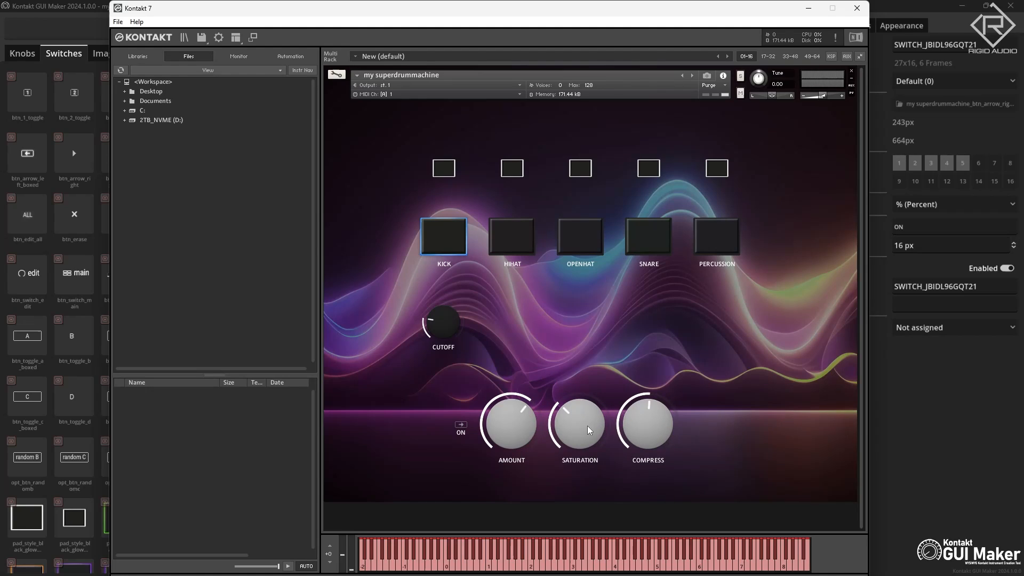
drag(587, 426, 588, 431)
click(86, 10)
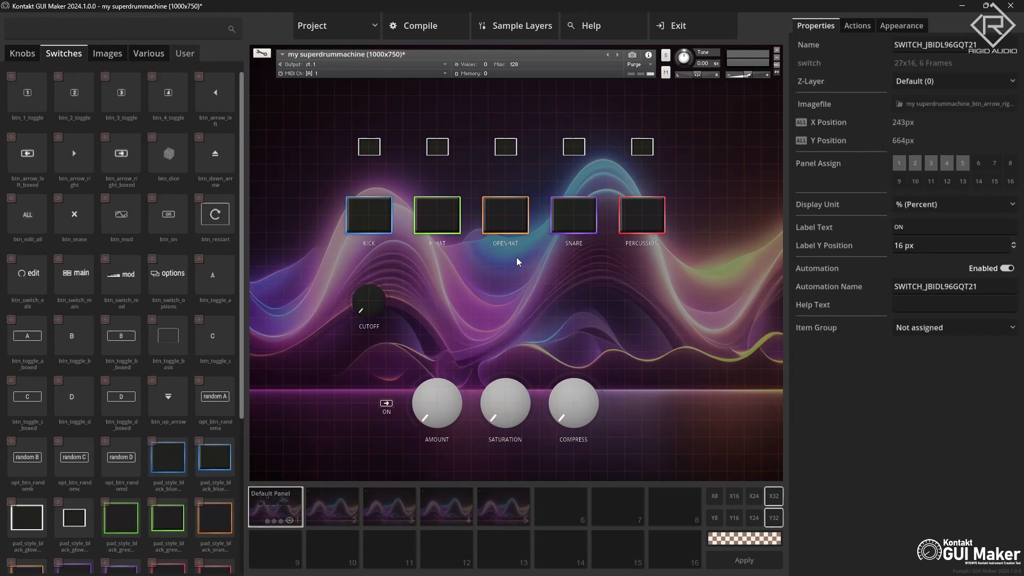
Place a medium black dial knob without a ring beside CUTOFF, label it REVERB, and assign it to panels 1 through 5
click(22, 54)
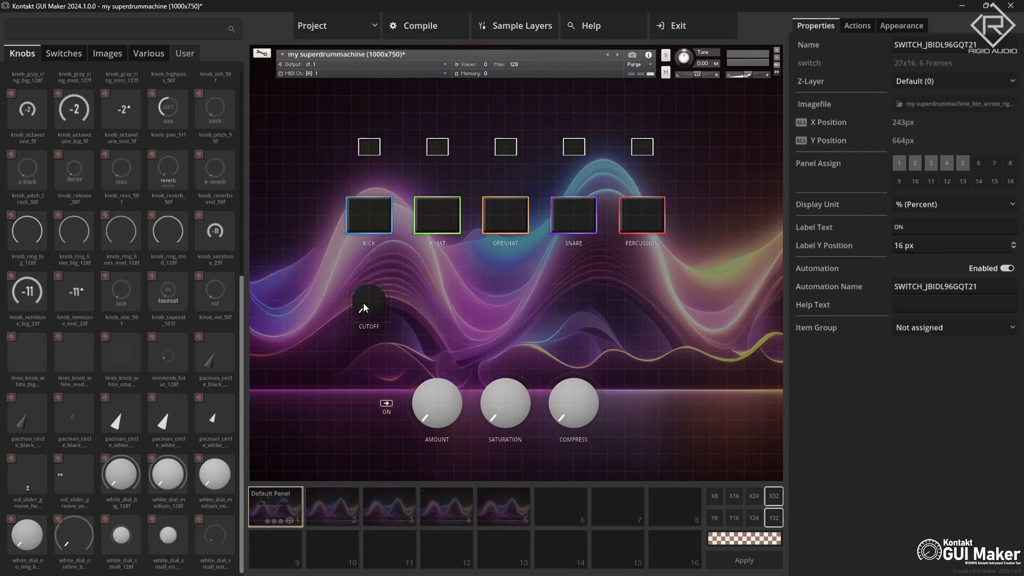
scroll(178, 187, up, 5)
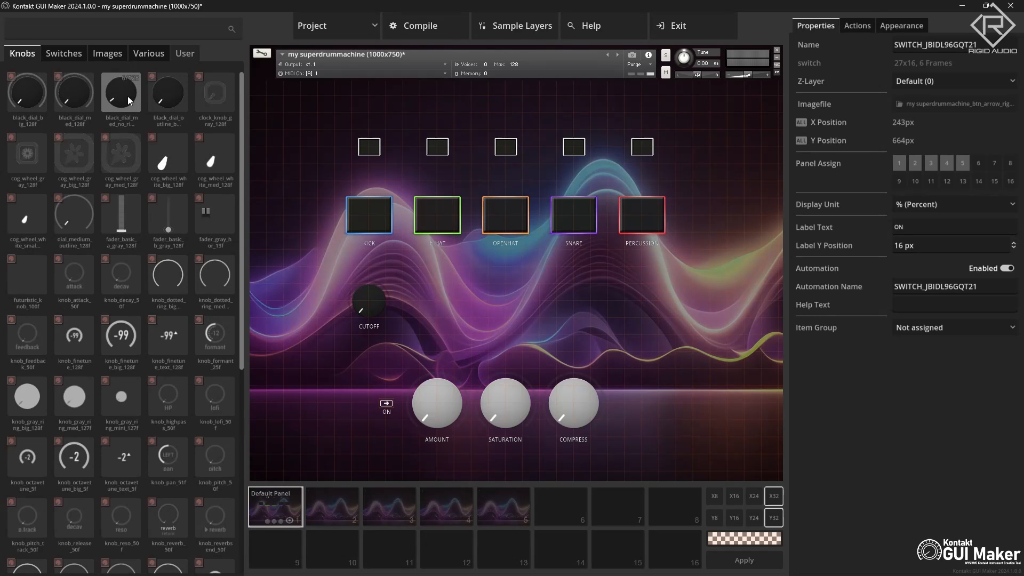
drag(120, 95, 432, 301)
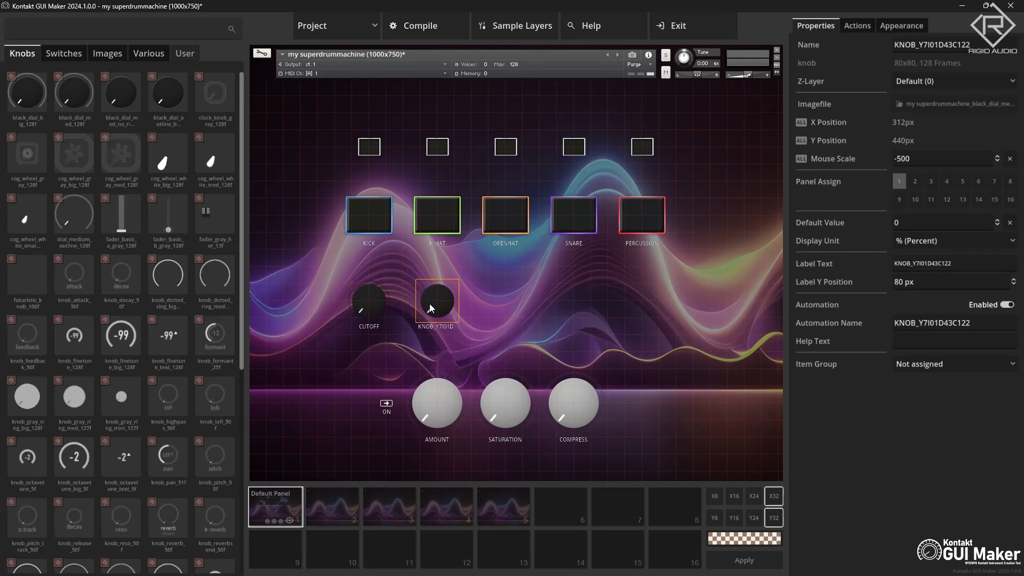
click(442, 326)
text(REVERB)
key(Return)
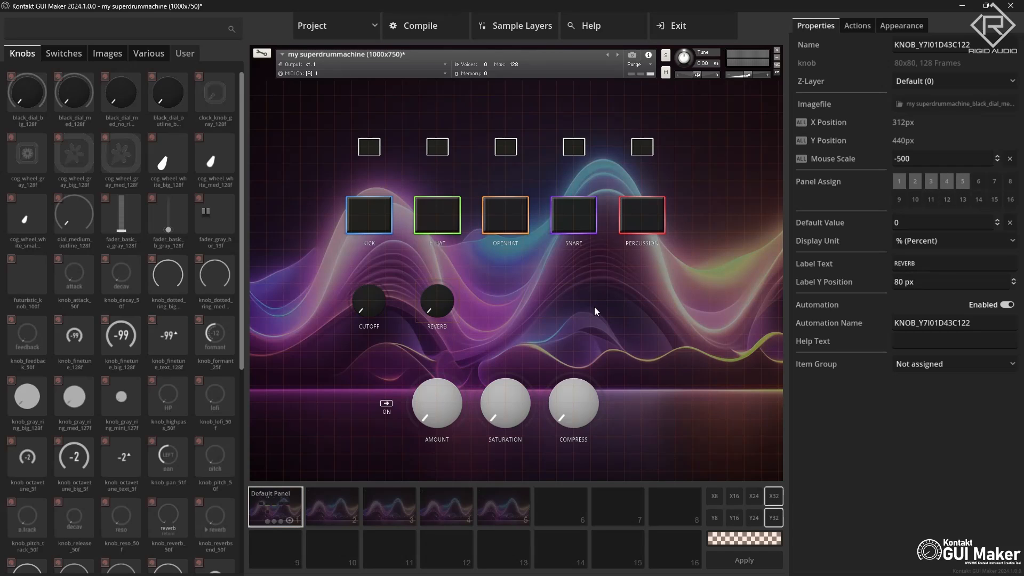
Assign the Reverb Send Amount effect to the REVERB knob, picking the sample-layer version rather than the bus one
double_click(440, 295)
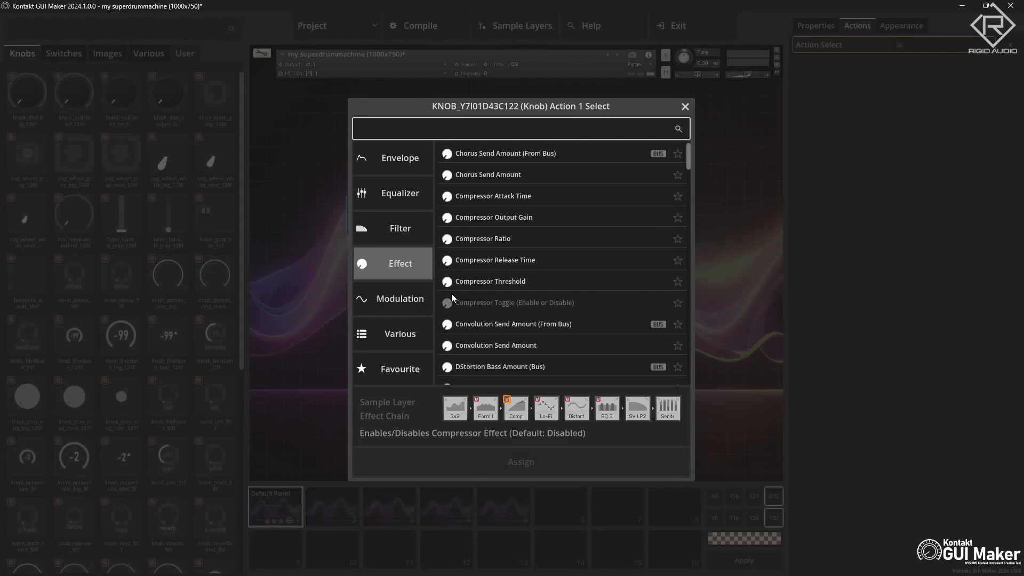
text(reverb)
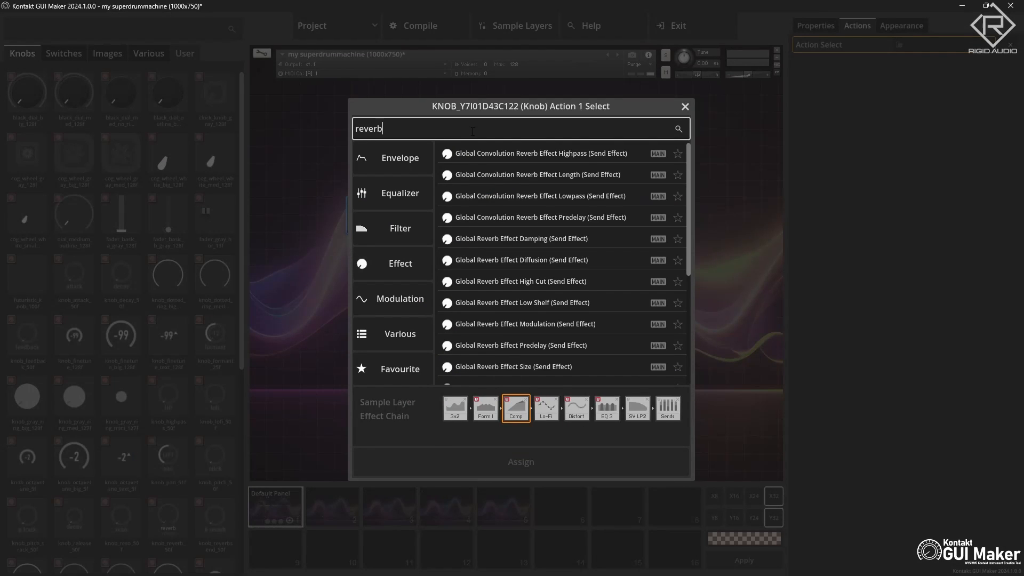
scroll(536, 270, down, 4)
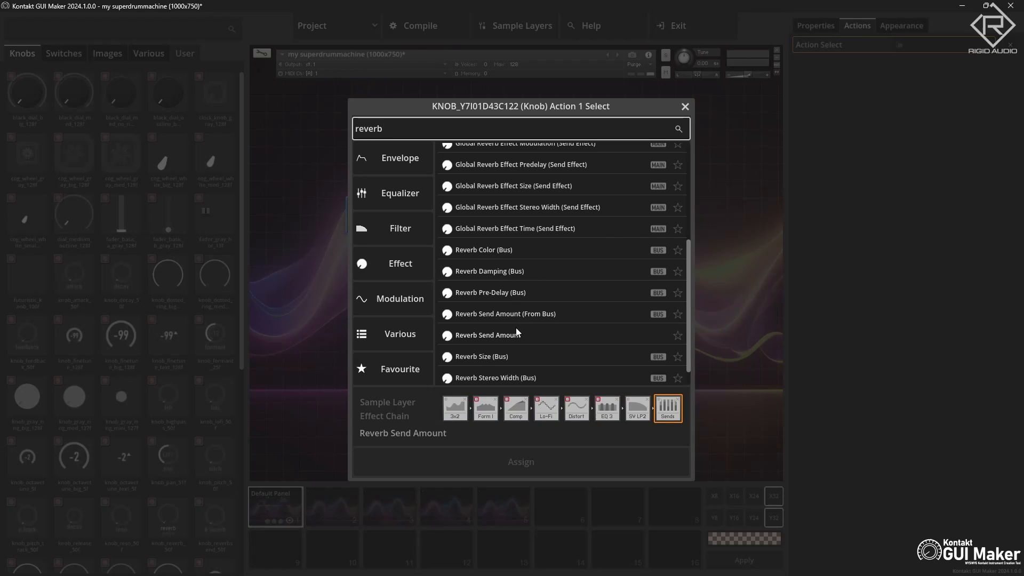
scroll(523, 325, down, 1)
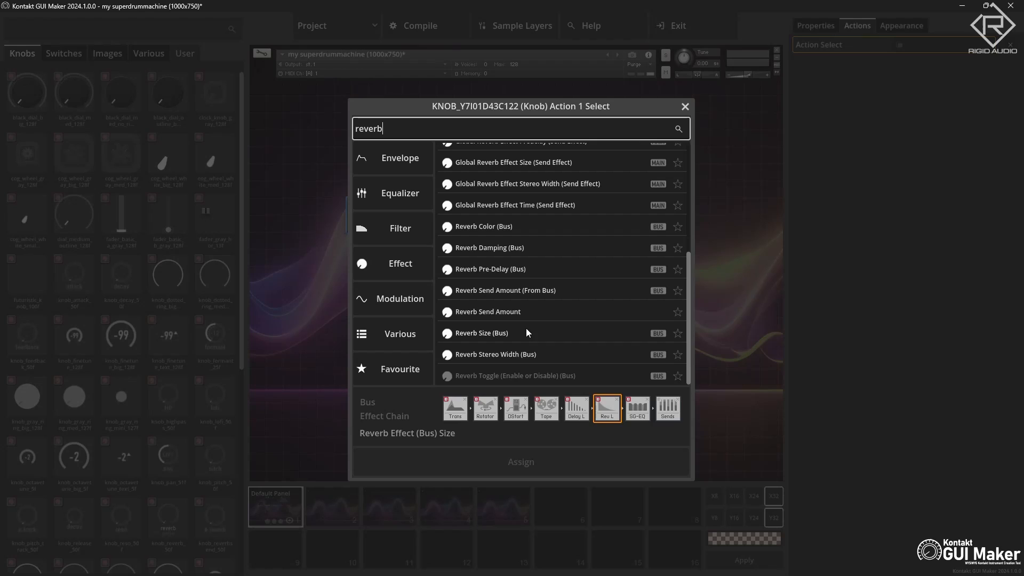
scroll(527, 298, up, 3)
scroll(531, 302, up, 2)
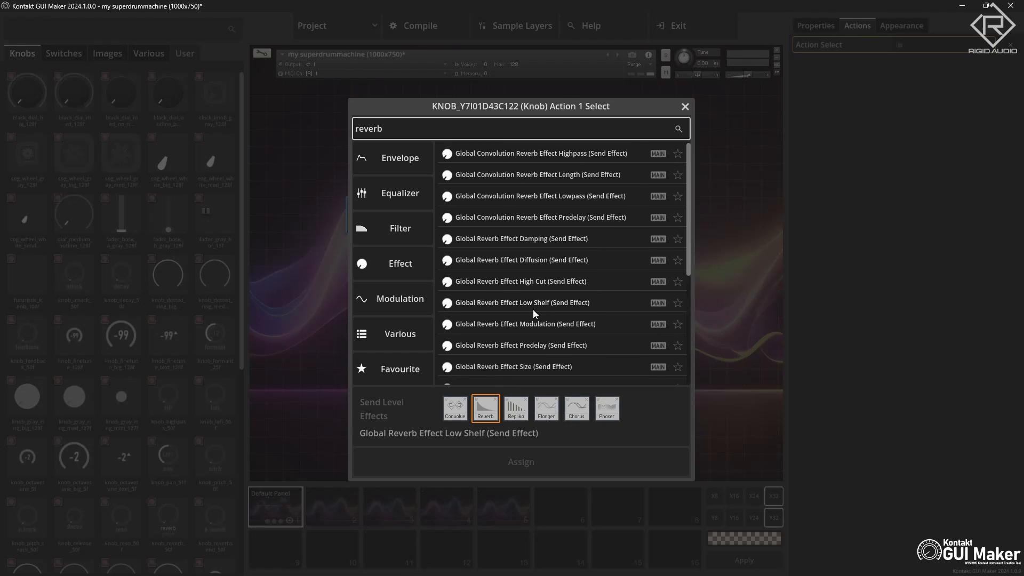
scroll(533, 309, down, 5)
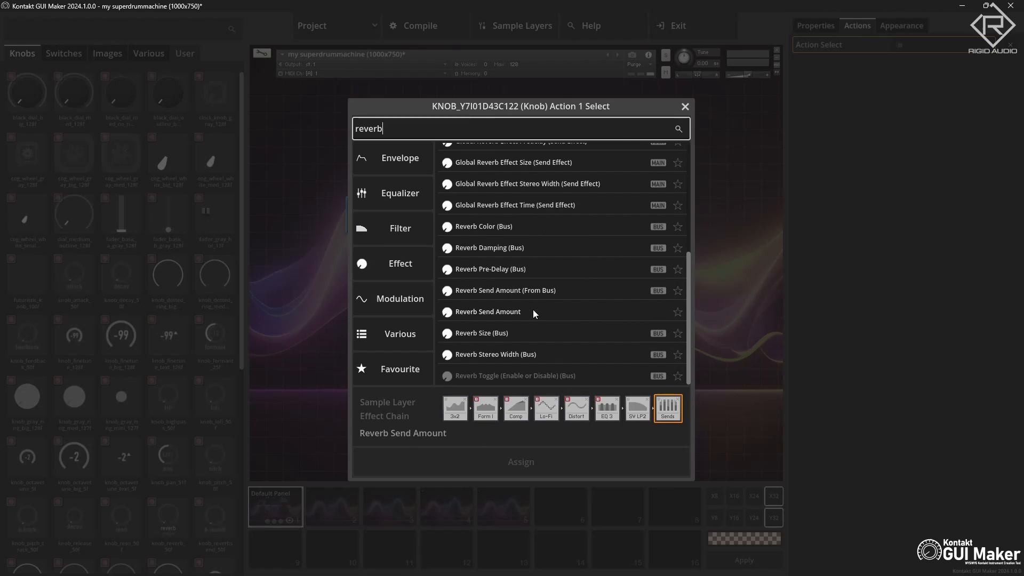
double_click(492, 313)
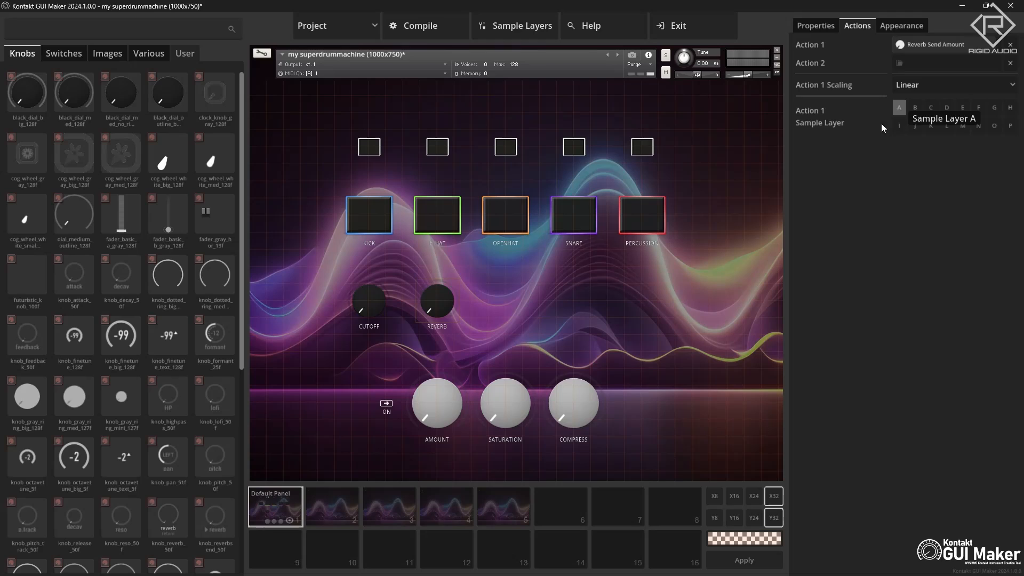
Move the REVERB knob to X 856 px, Y 152 px and change its label to KICK REVERB
click(441, 303)
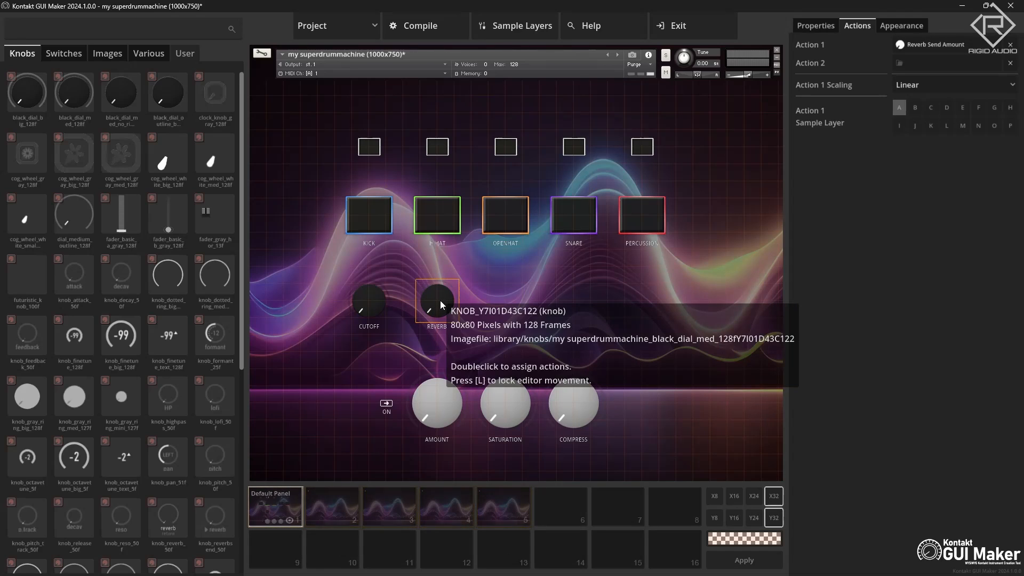
drag(442, 301, 727, 147)
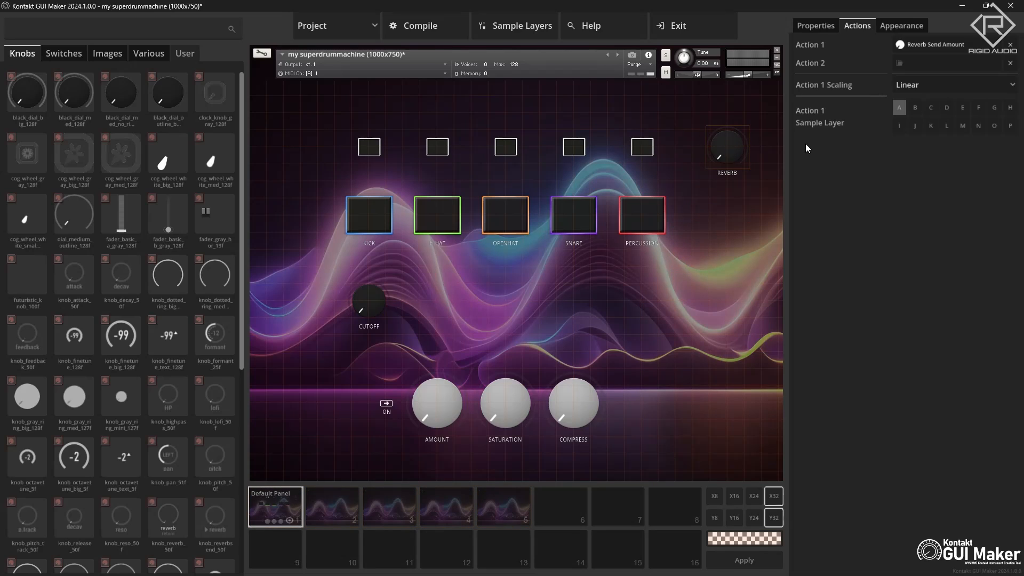
click(824, 24)
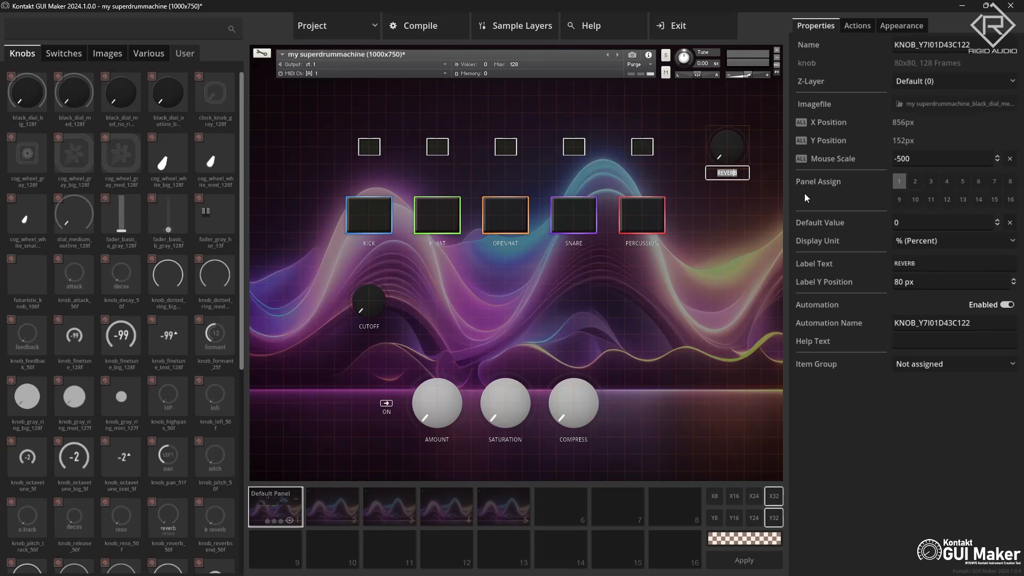
mouse_move(804, 193)
text(KICK)
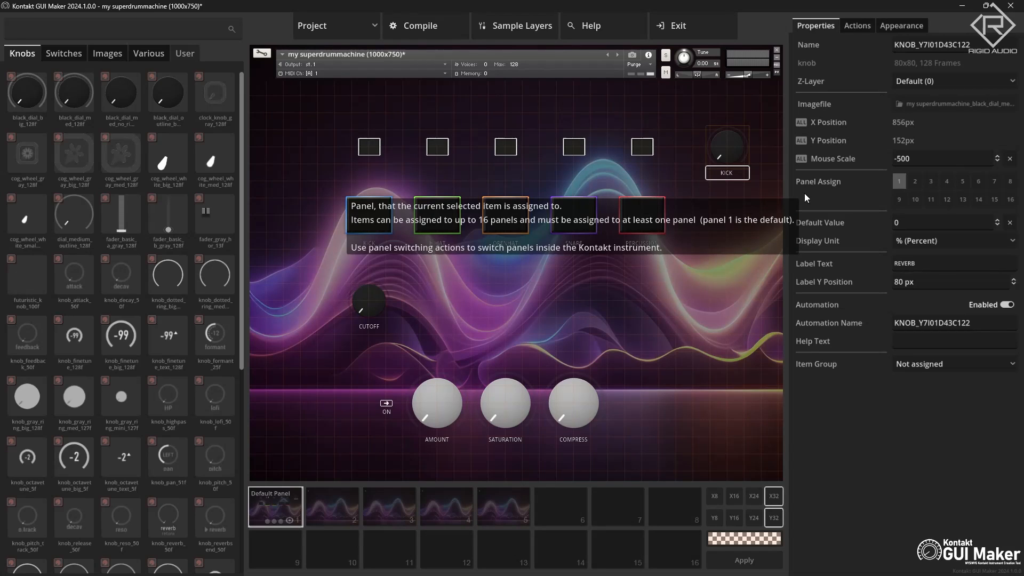
text( REVERB)
key(Return)
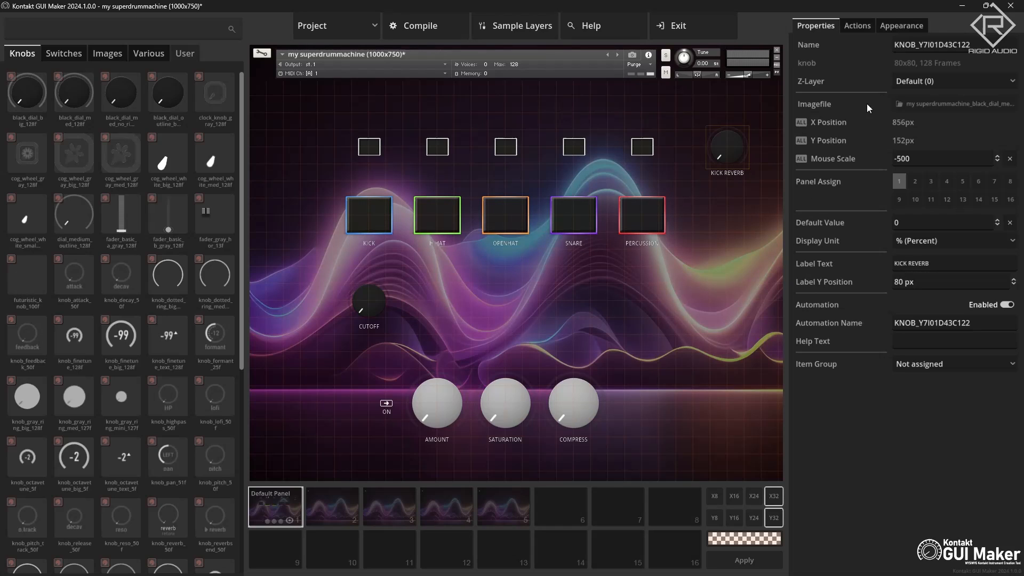
Target the KICK REVERB knob's Reverb Send Amount action at sample layer A
click(854, 25)
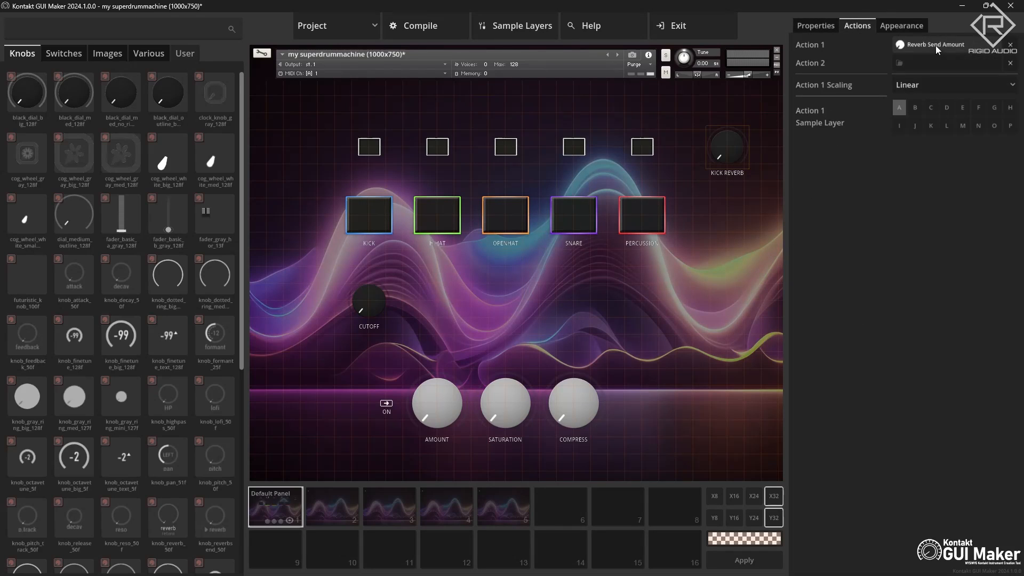
click(895, 109)
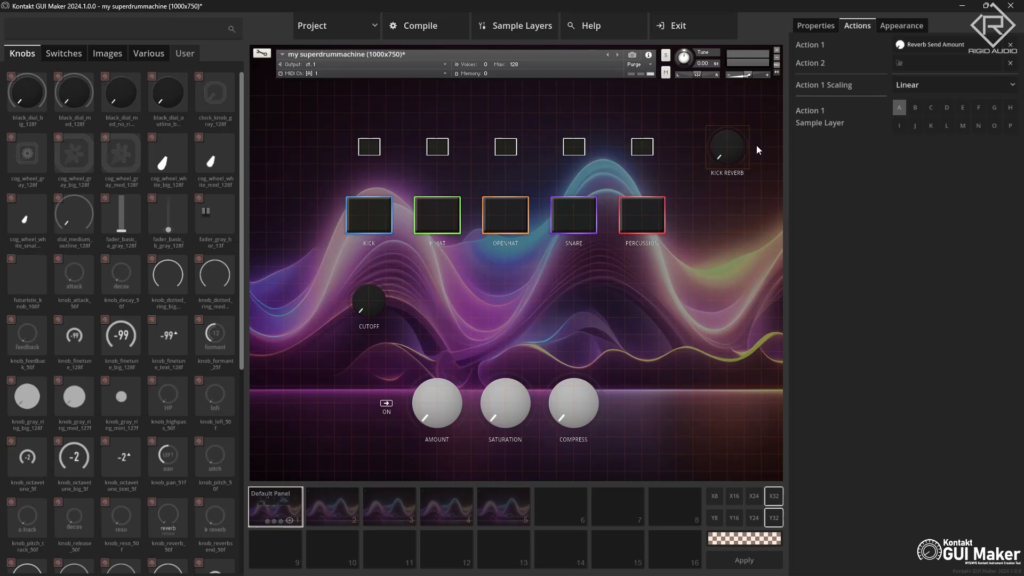
Enable sample layers B, C, D and E in the sample layer settings
click(517, 29)
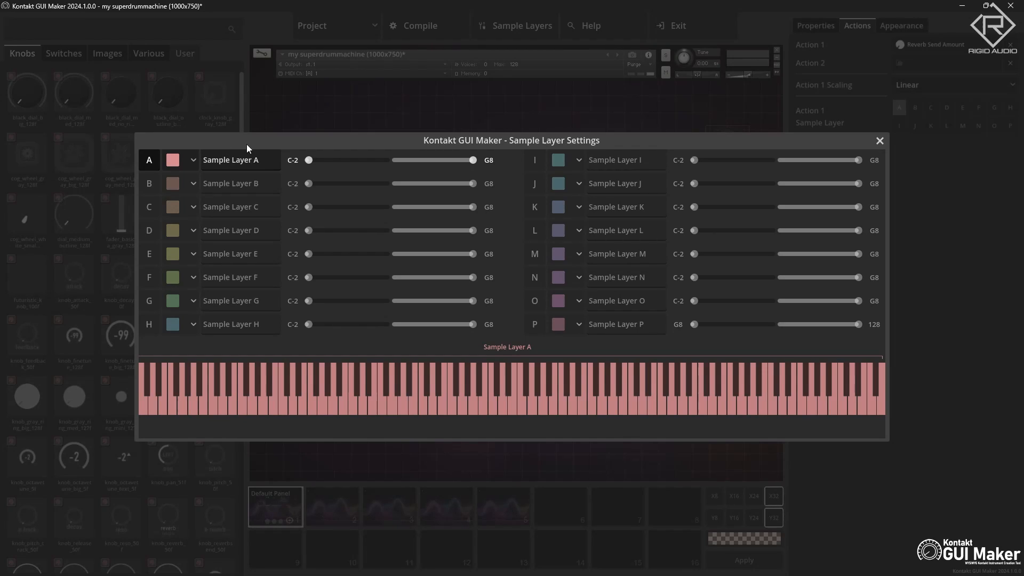
click(150, 185)
click(151, 207)
click(149, 230)
click(148, 253)
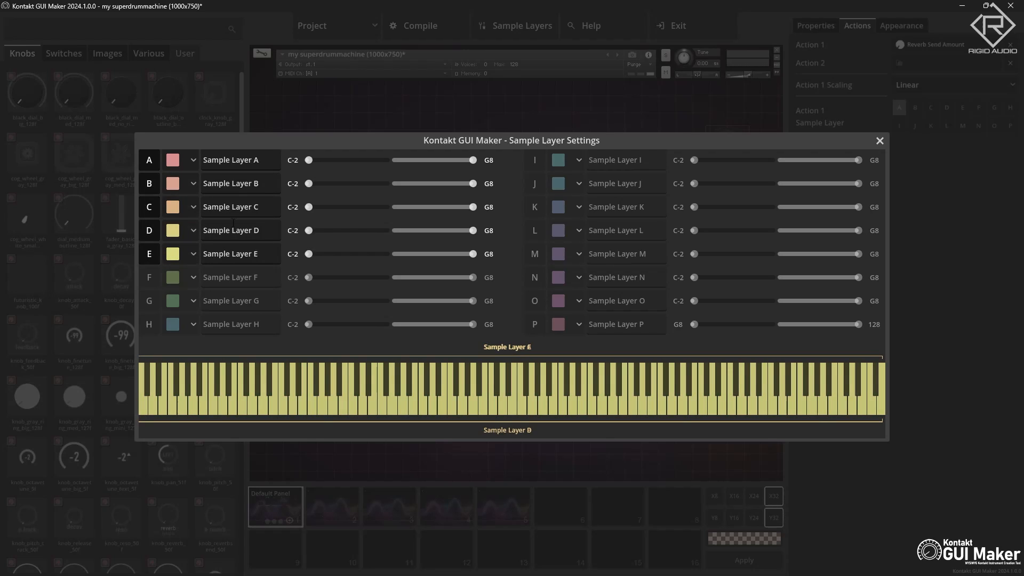
Name sample layers A to E KICK, HIHAT, OPENHAT, SNARE and PERCUSSION respectively
click(269, 160)
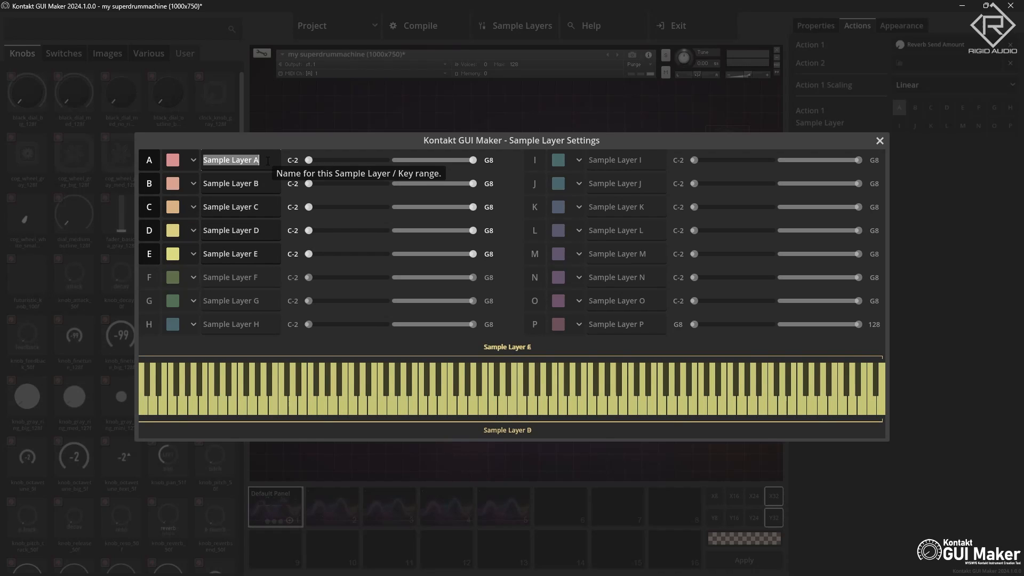
text(KICK)
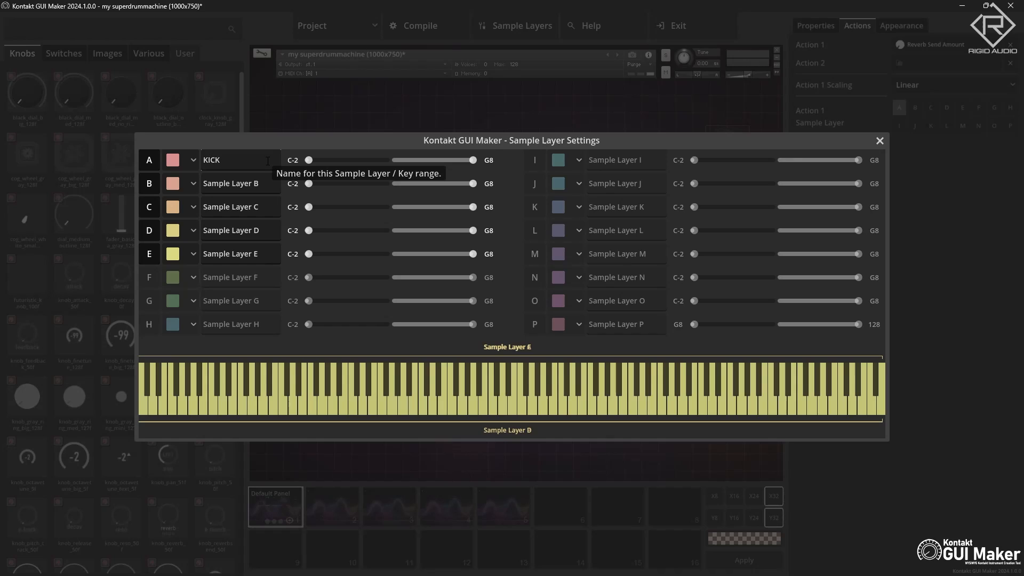
click(275, 178)
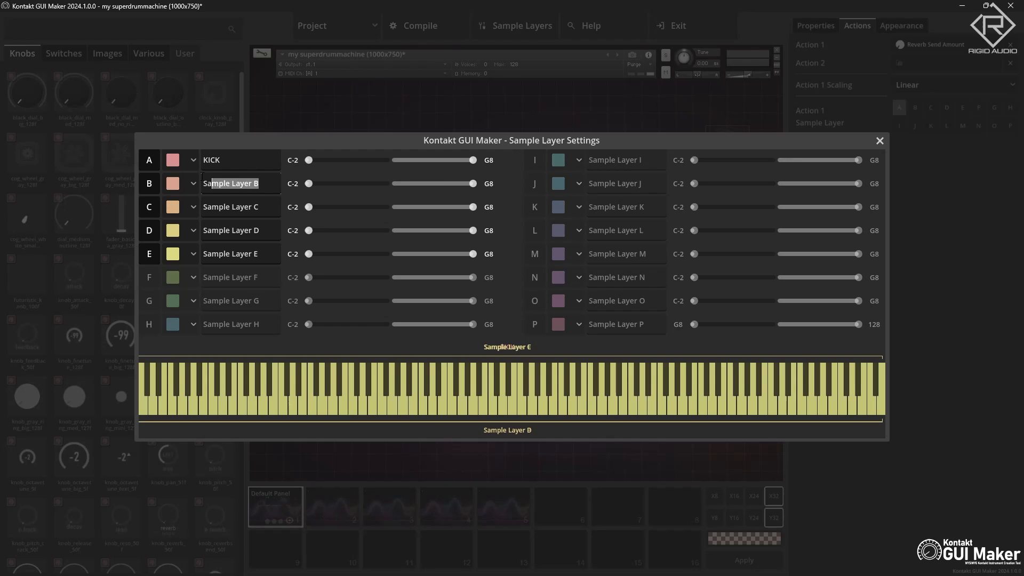
text(HIHAT)
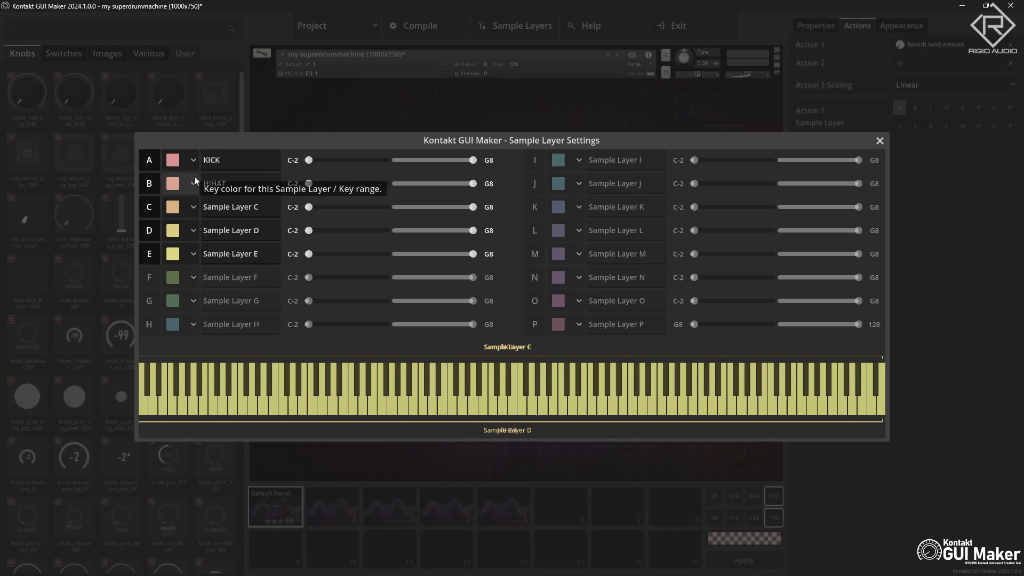
key(Tab)
text(OP)
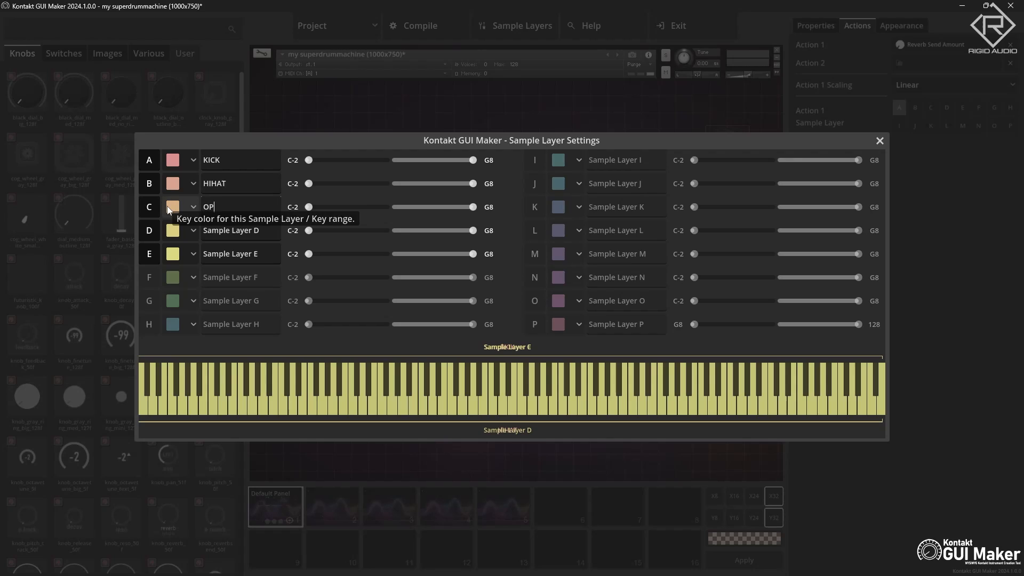
key(Return)
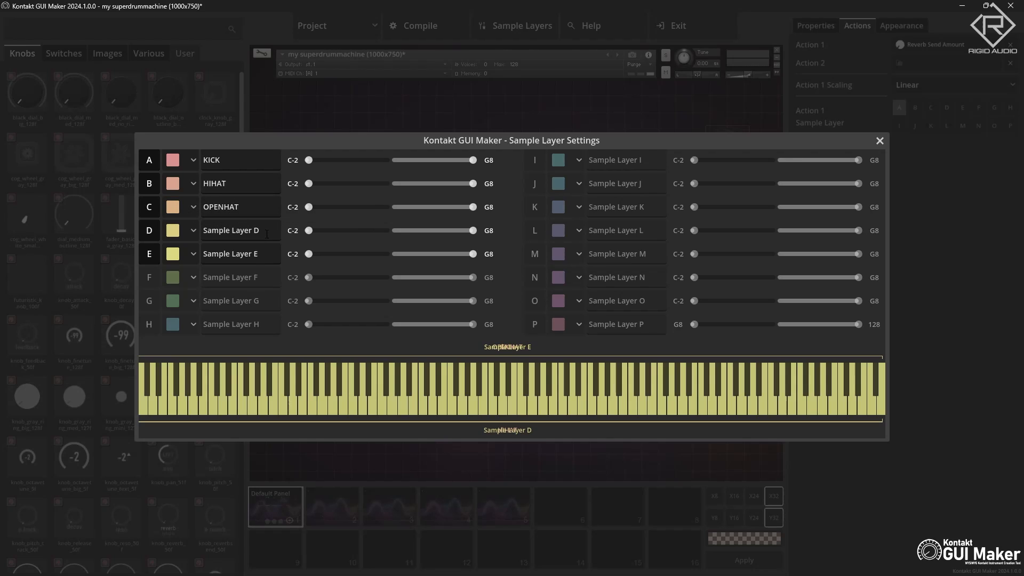
drag(266, 234, 206, 230)
text(SNARE)
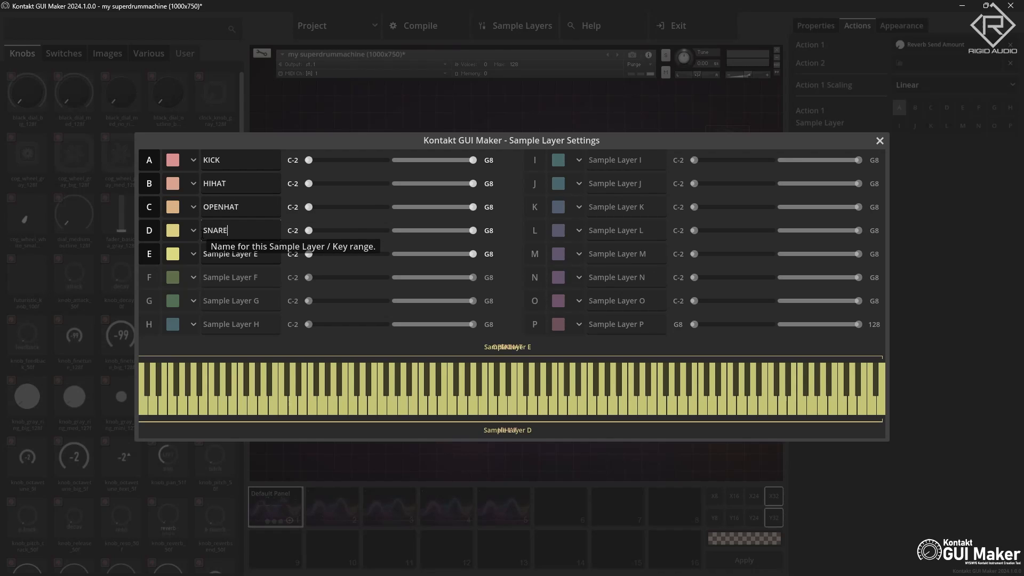
key(Return)
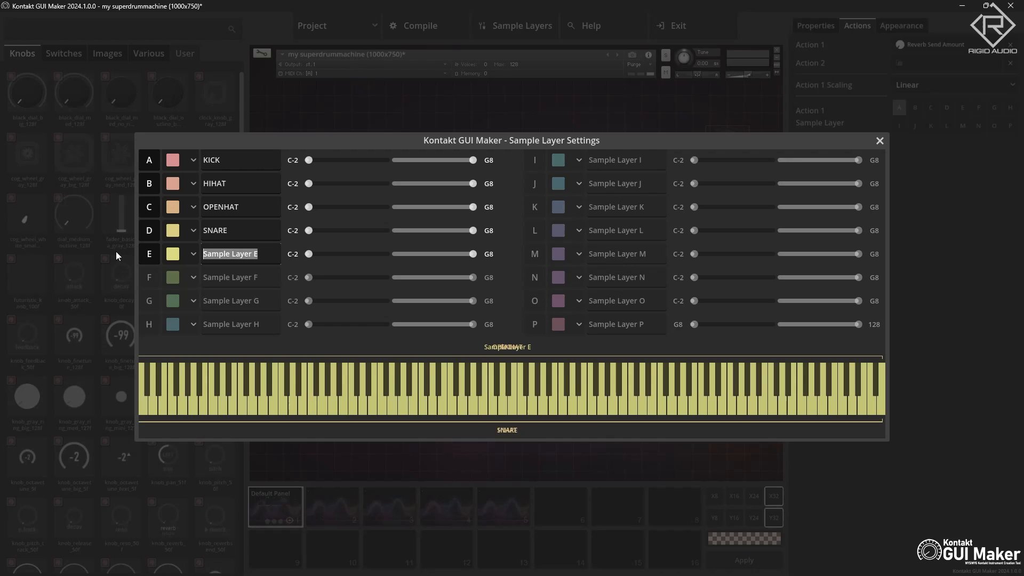
text(PERCUSSIO)
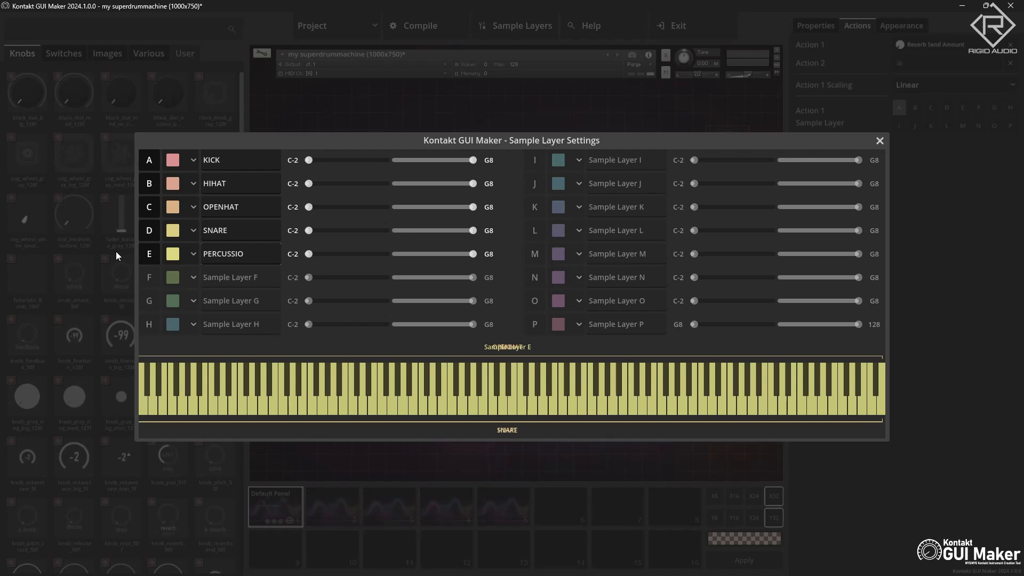
text(N)
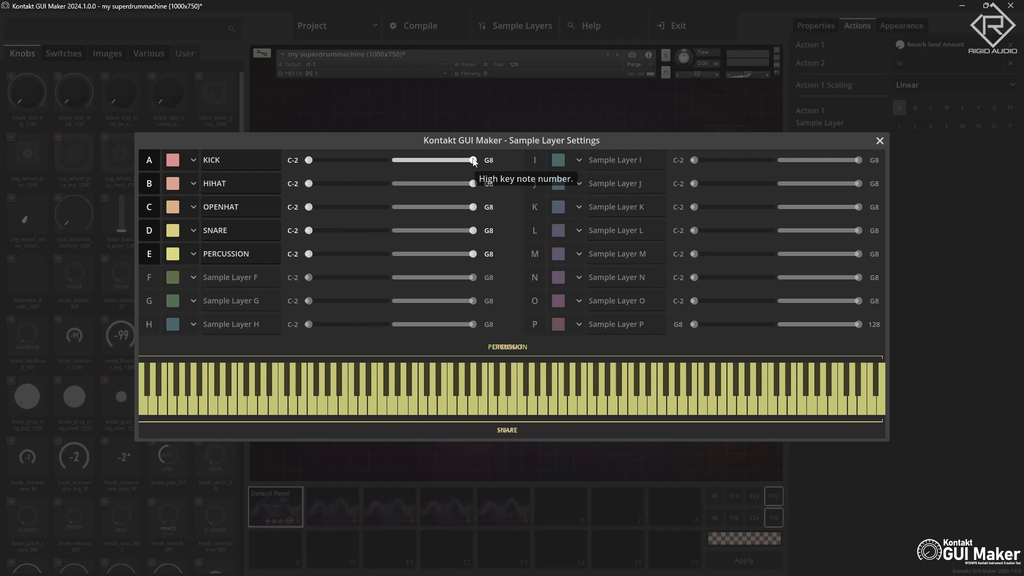
Disable sample layers B to E, leaving only KICK active, and enable all four again
click(152, 185)
click(151, 208)
click(150, 230)
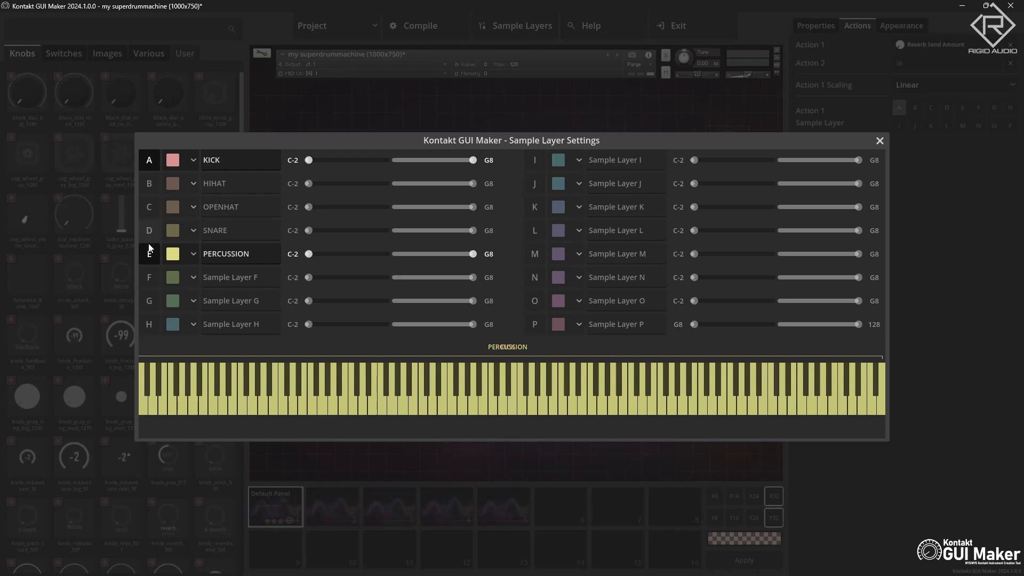
click(149, 253)
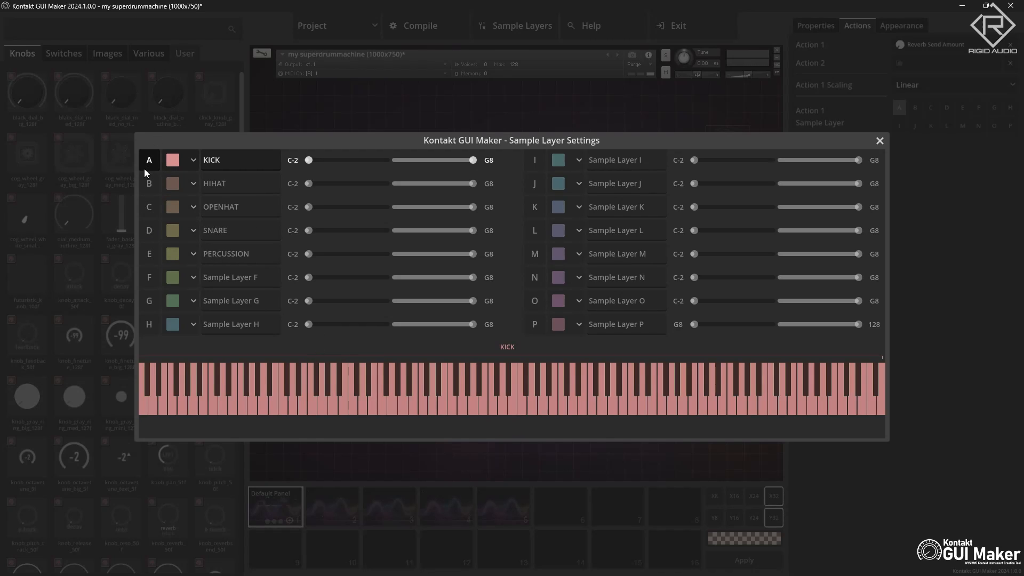
click(150, 184)
click(150, 207)
click(149, 231)
click(149, 254)
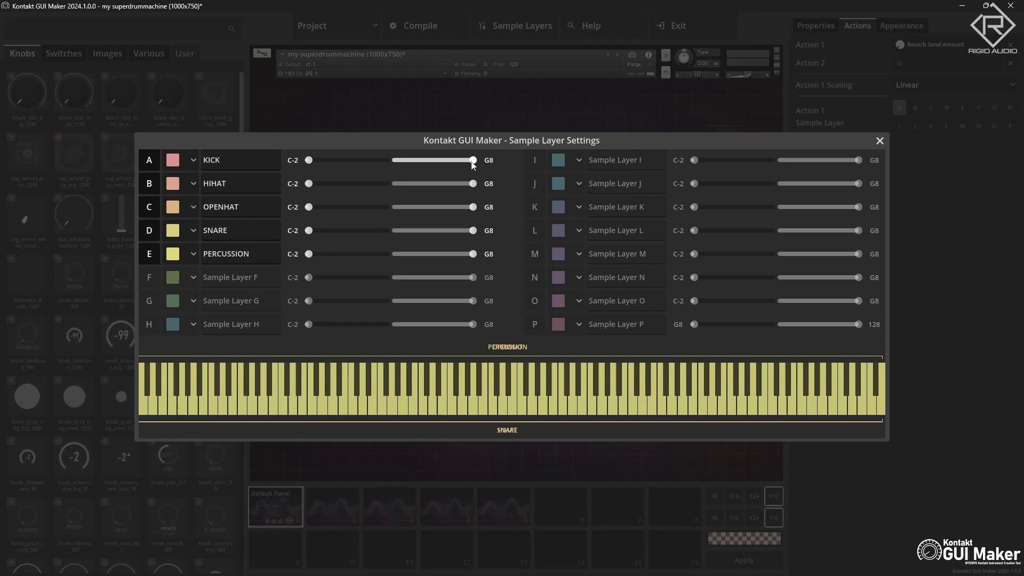
Limit the KICK layer's key range to C1 only and the HIHAT layer's to C#1 only
drag(472, 160, 413, 163)
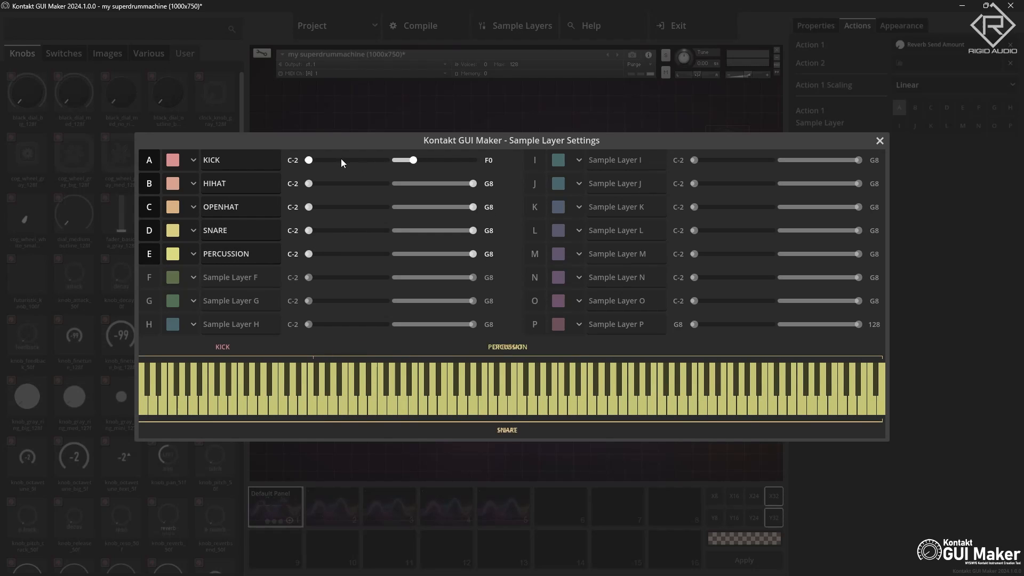
drag(307, 161, 331, 166)
drag(423, 160, 419, 163)
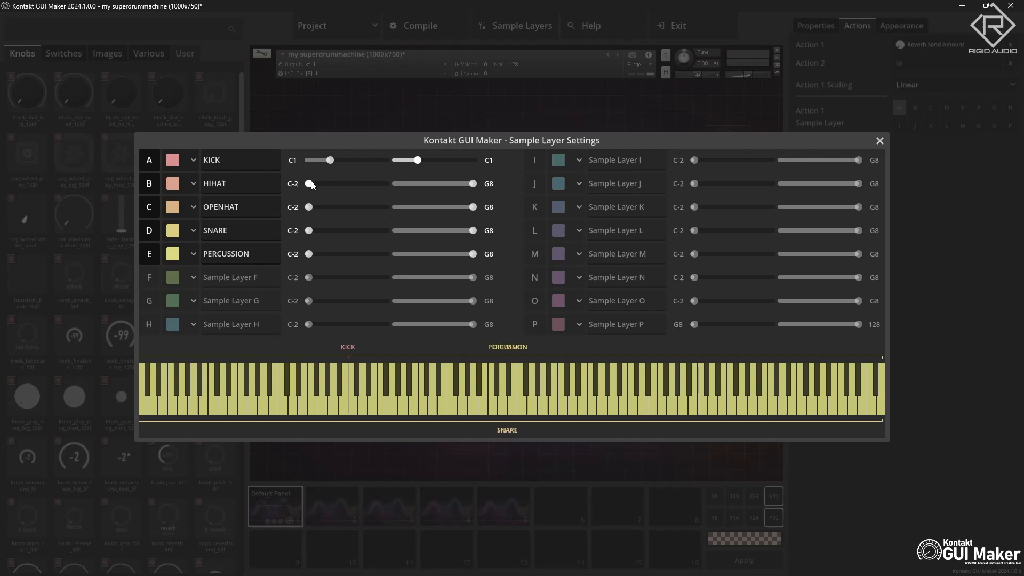
drag(312, 183, 332, 187)
drag(477, 183, 423, 184)
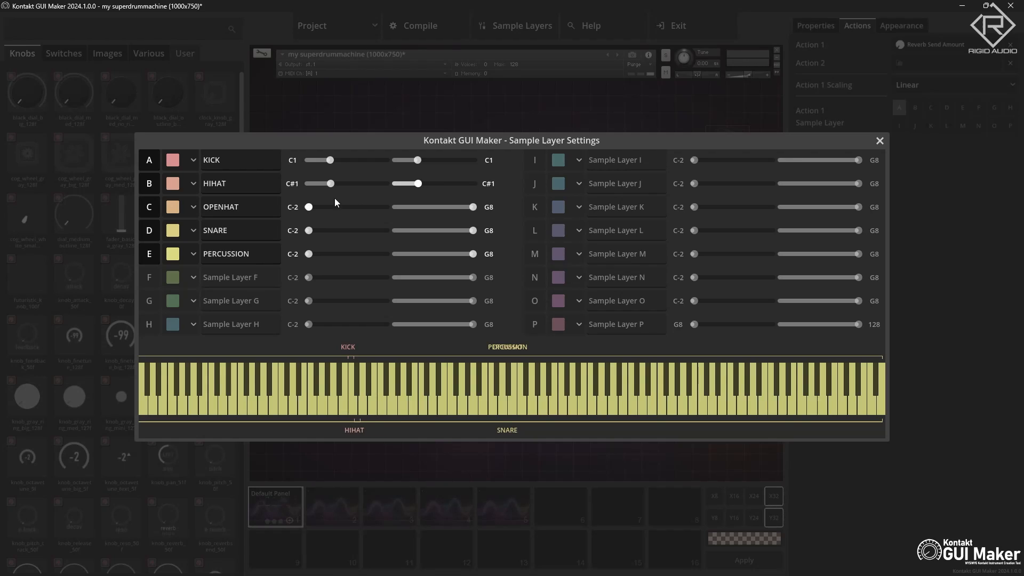
Set the low key of OPENHAT to D1, SNARE to D#1 and PERCUSSION to E1
drag(310, 207, 340, 230)
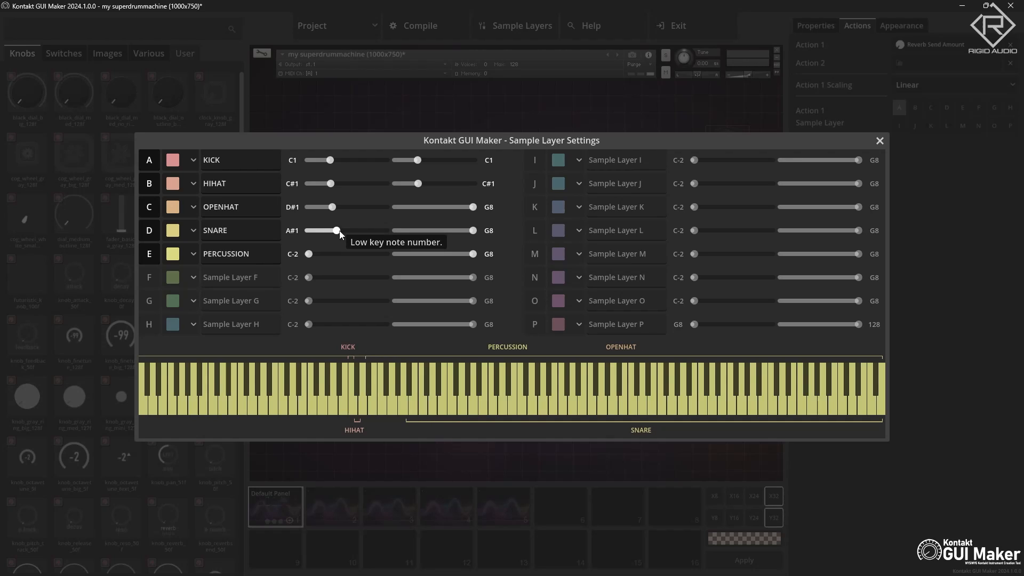
drag(336, 211, 335, 211)
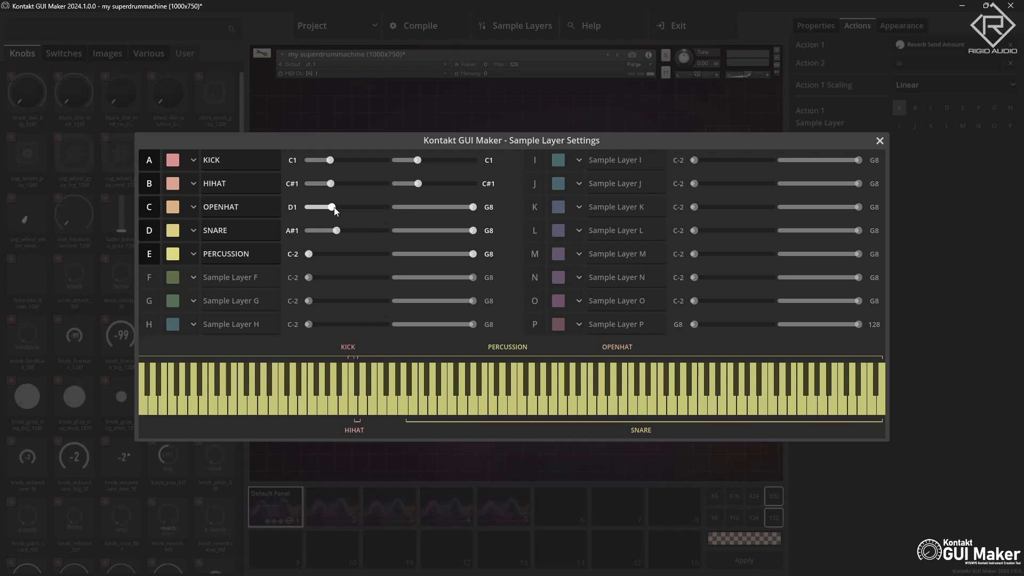
scroll(338, 232, down, 7)
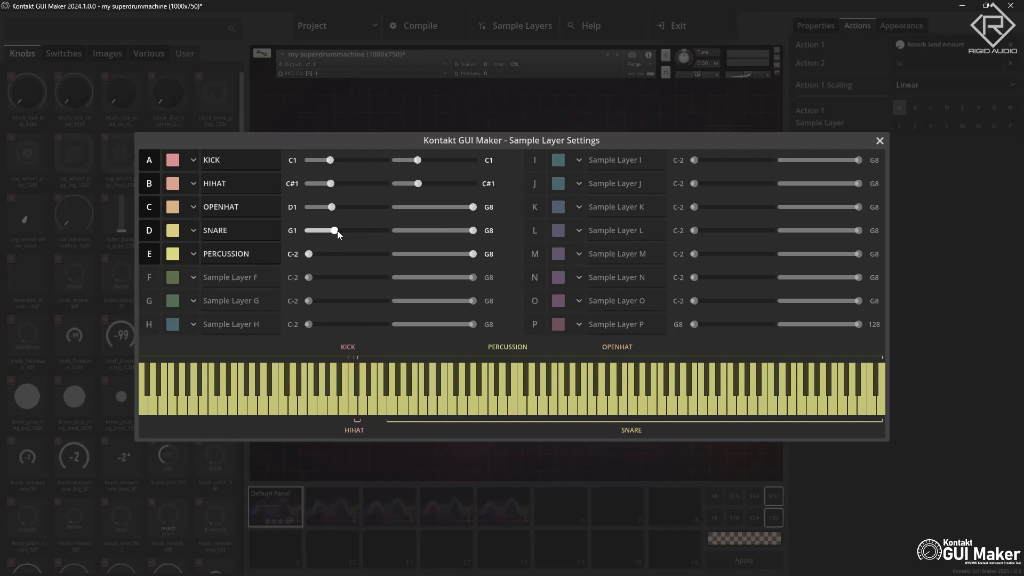
drag(308, 254, 333, 256)
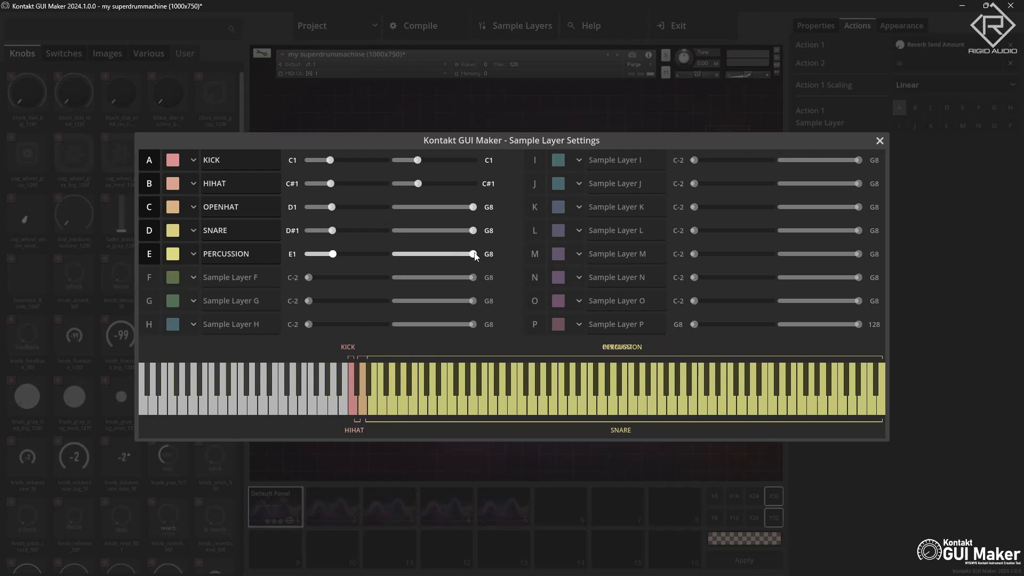
Lower the high key of PERCUSSION to A#2, SNARE to F#2 and OPENHAT to D1
drag(472, 254, 431, 255)
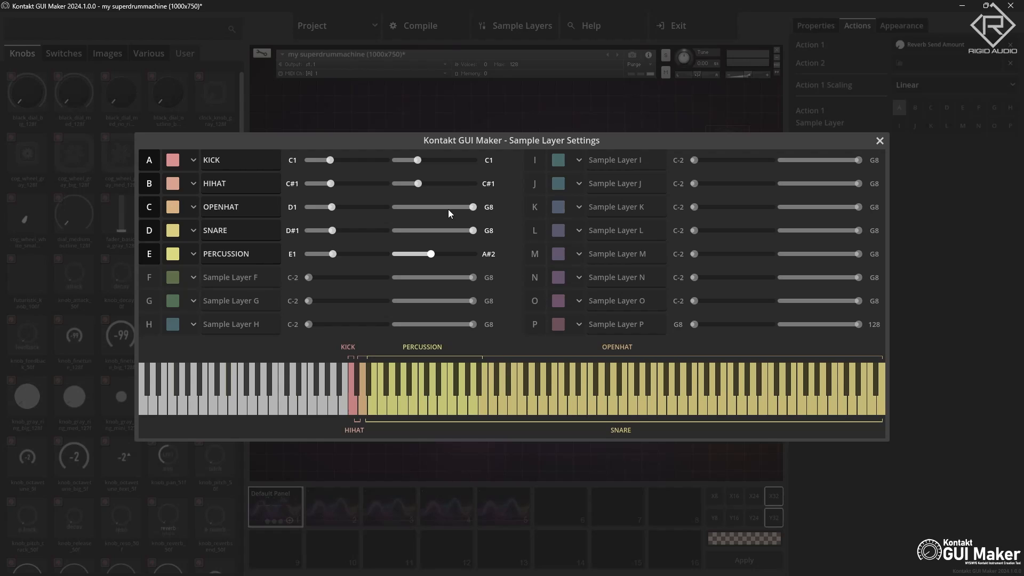
drag(473, 207, 425, 207)
drag(474, 230, 430, 233)
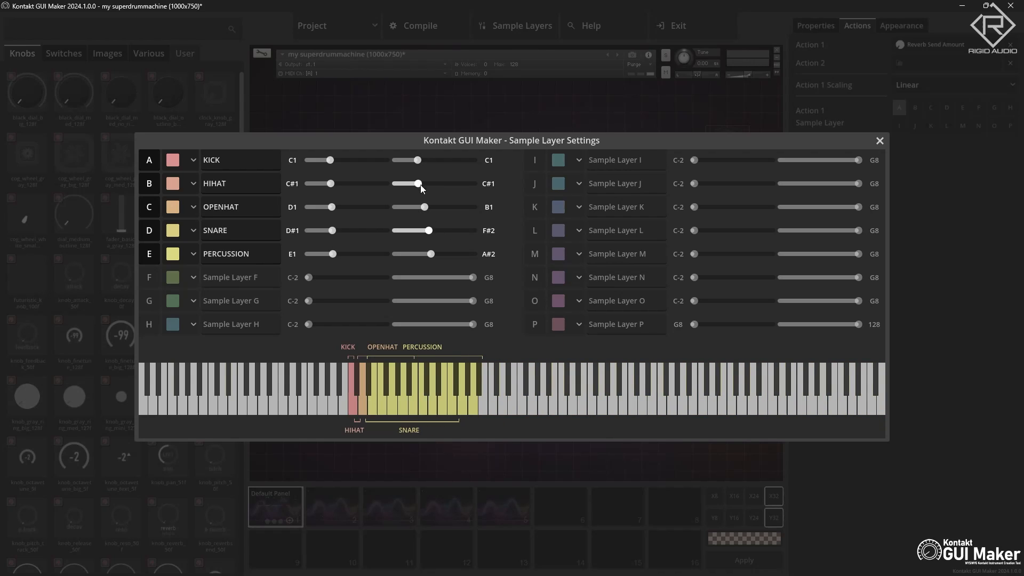
drag(428, 211, 429, 209)
drag(335, 211, 333, 212)
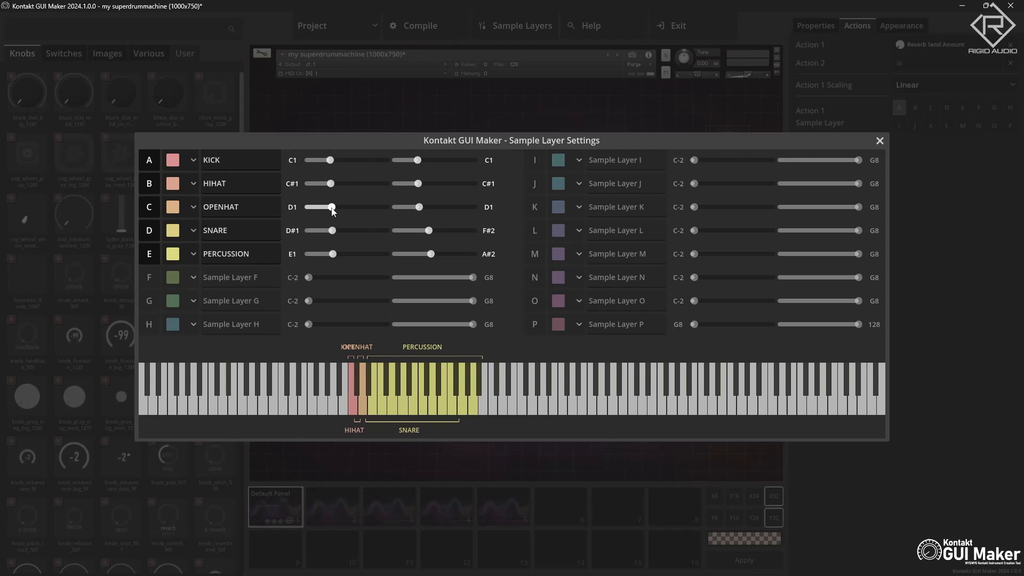
Lower the high key of SNARE to D#1 and PERCUSSION to E1, and close the sample layer settings
drag(428, 231, 427, 231)
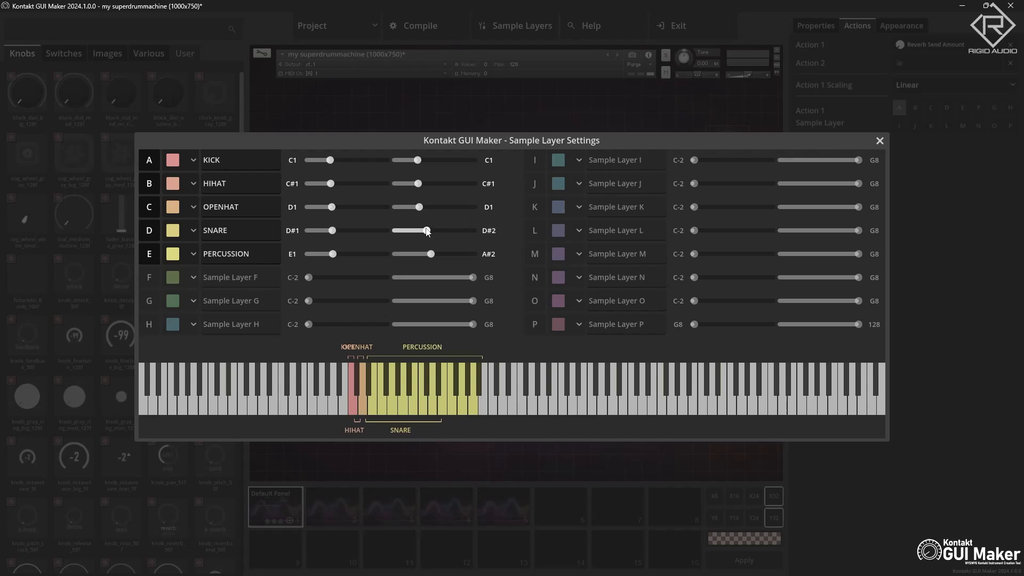
scroll(433, 254, down, 7)
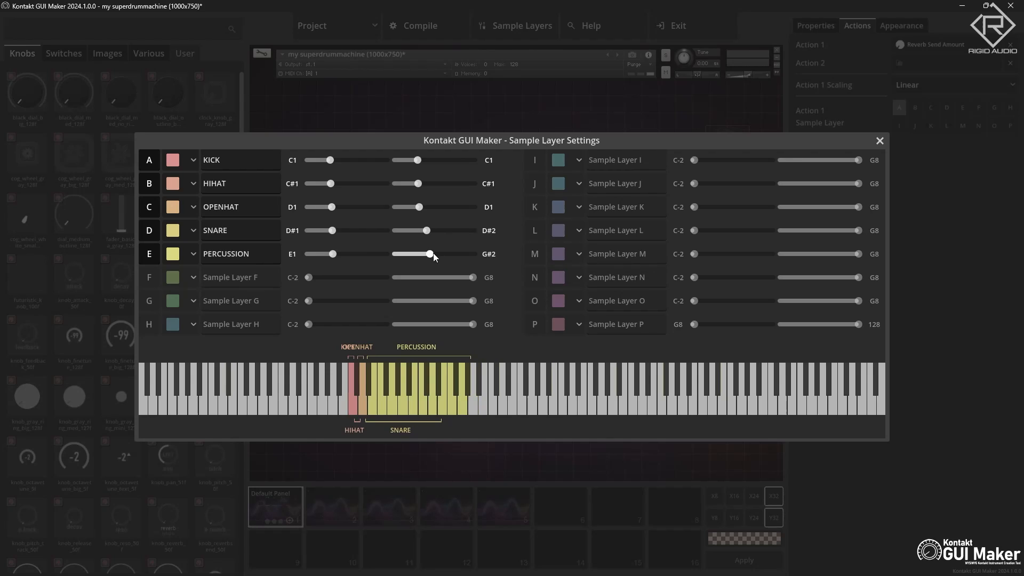
scroll(432, 254, down, 7)
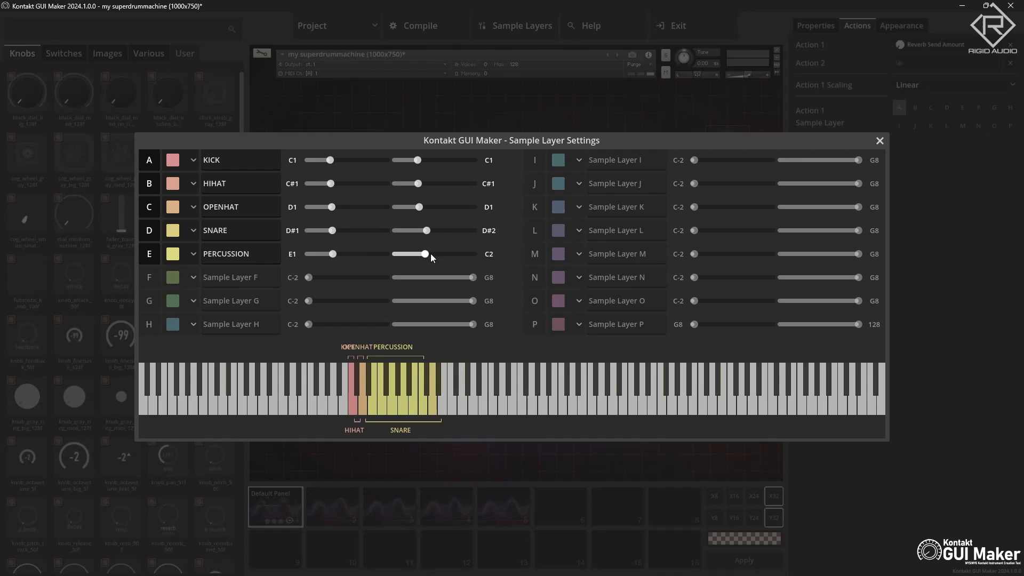
scroll(424, 255, down, 3)
scroll(425, 255, down, 1)
scroll(422, 234, down, 6)
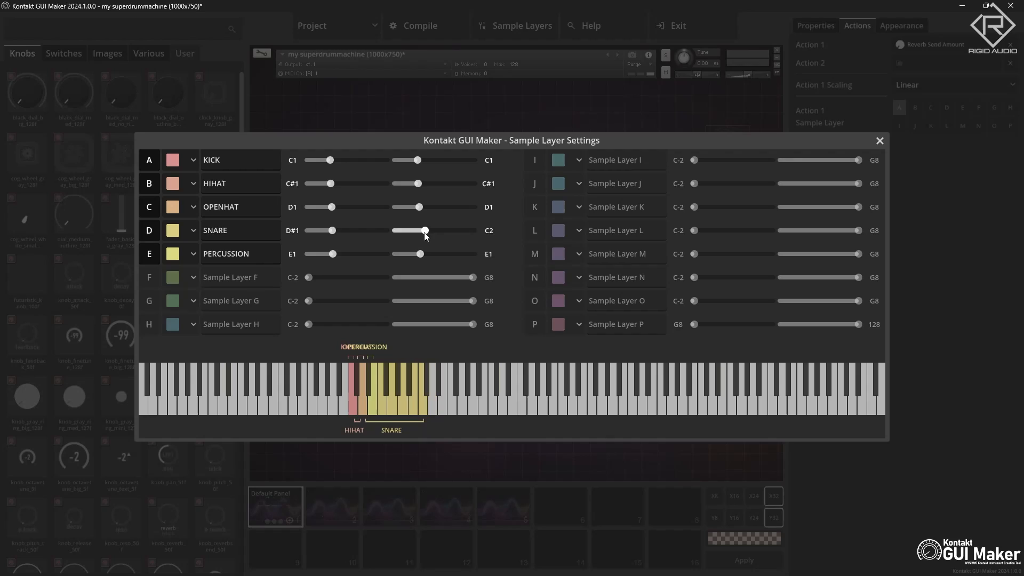
scroll(423, 236, down, 2)
scroll(423, 237, down, 3)
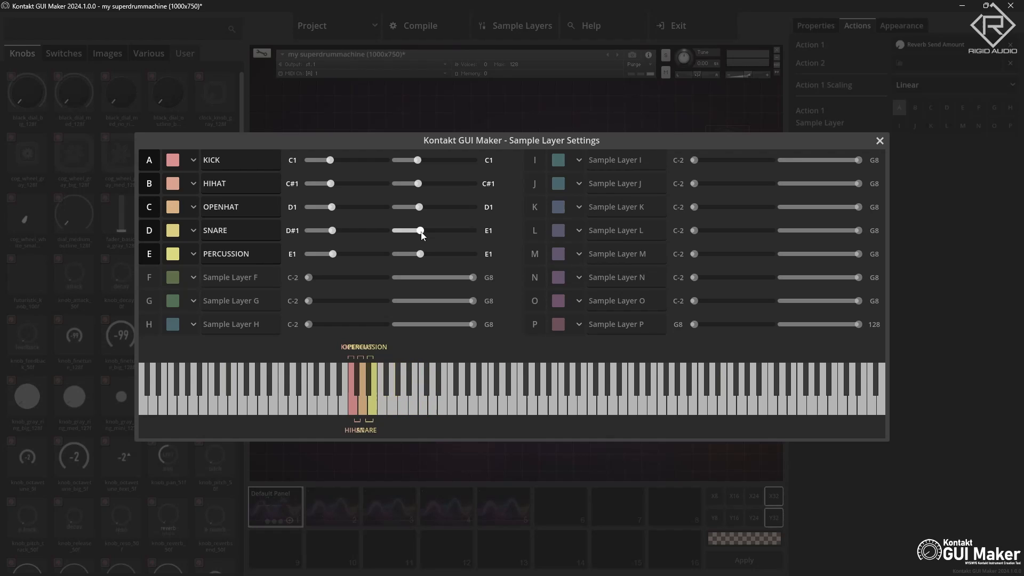
scroll(423, 236, down, 1)
click(880, 140)
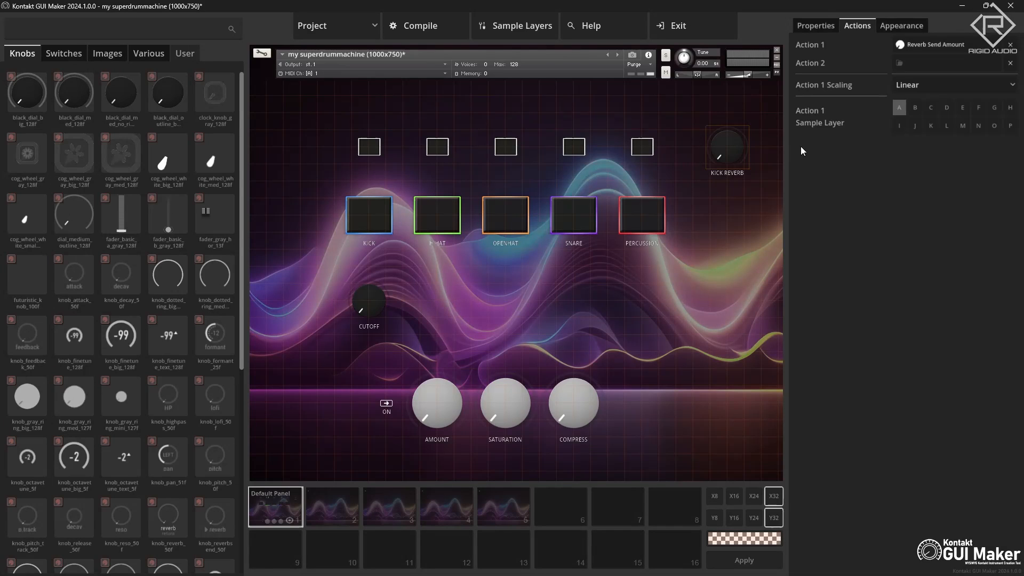
Save the project, switch to Kontakt 7 and bring its window with the instrument fully into view
click(335, 32)
click(334, 90)
mouse_move(545, 570)
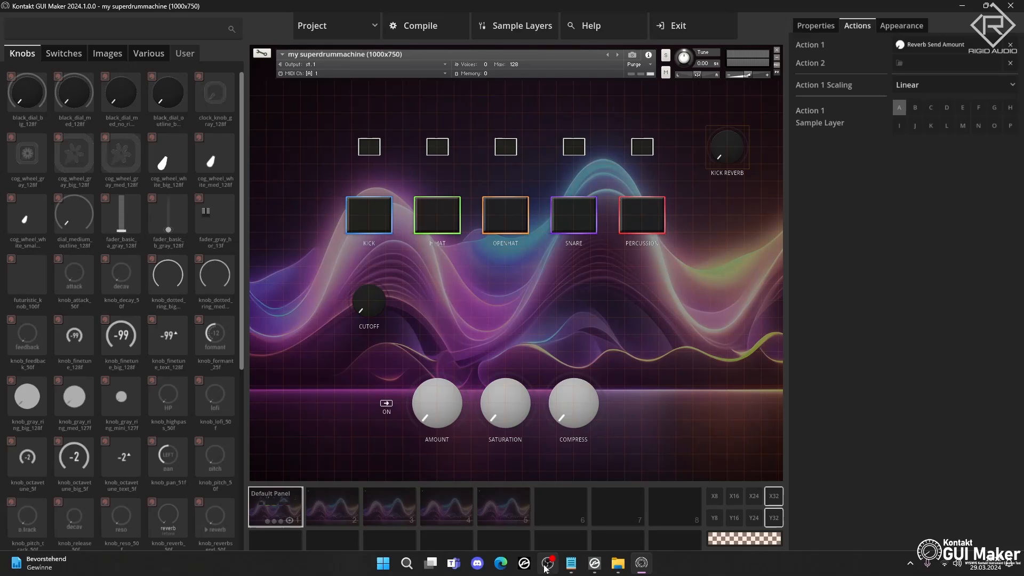
click(593, 564)
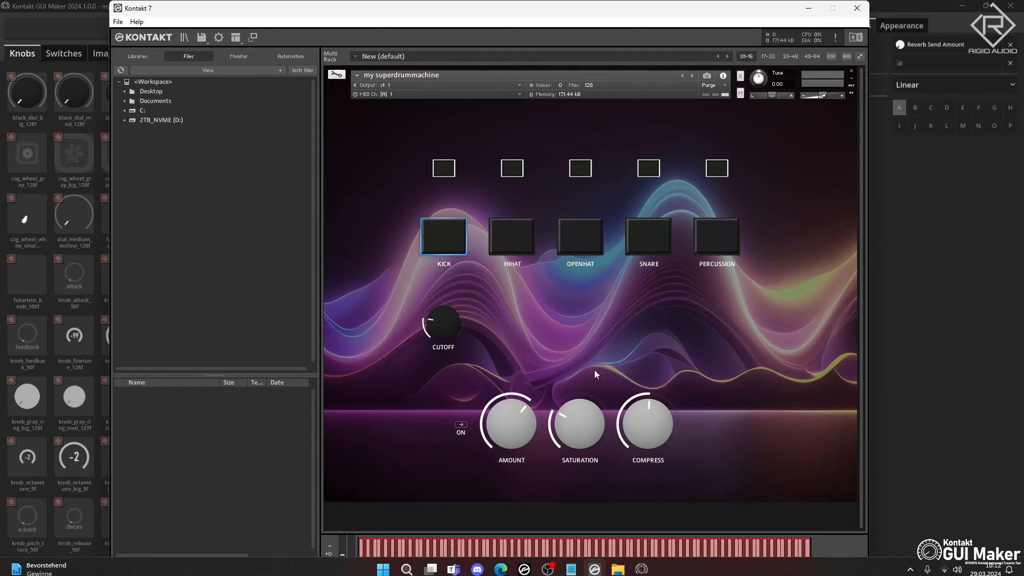
drag(706, 14, 689, 15)
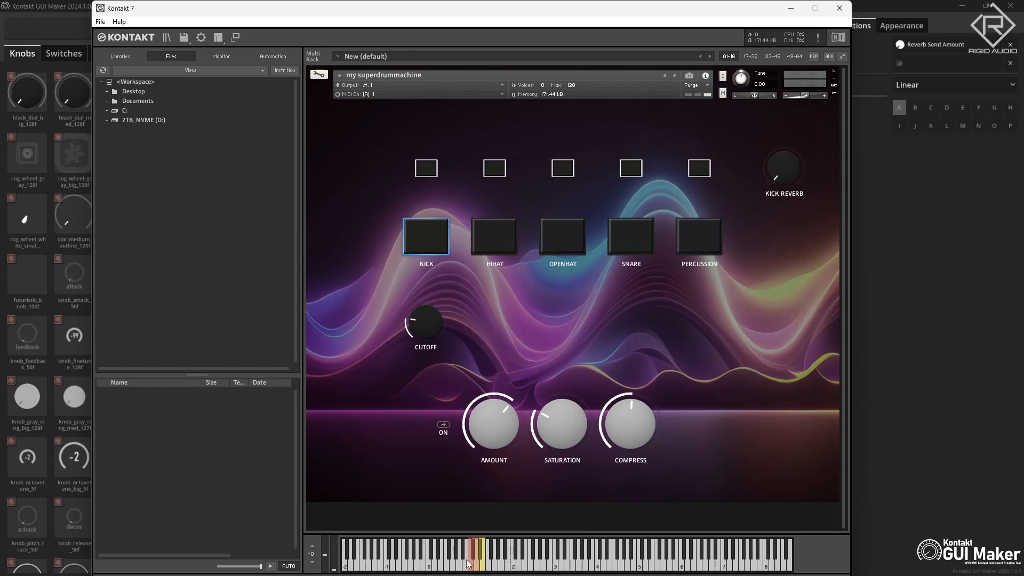
Play the coloured keys from C1 to E1 in Kontakt to check the mapping of the five layers
click(470, 562)
click(471, 561)
click(474, 555)
click(479, 562)
click(484, 564)
mouse_move(675, 14)
mouse_down()
mouse_move(670, 5)
mouse_move(668, 16)
mouse_up()
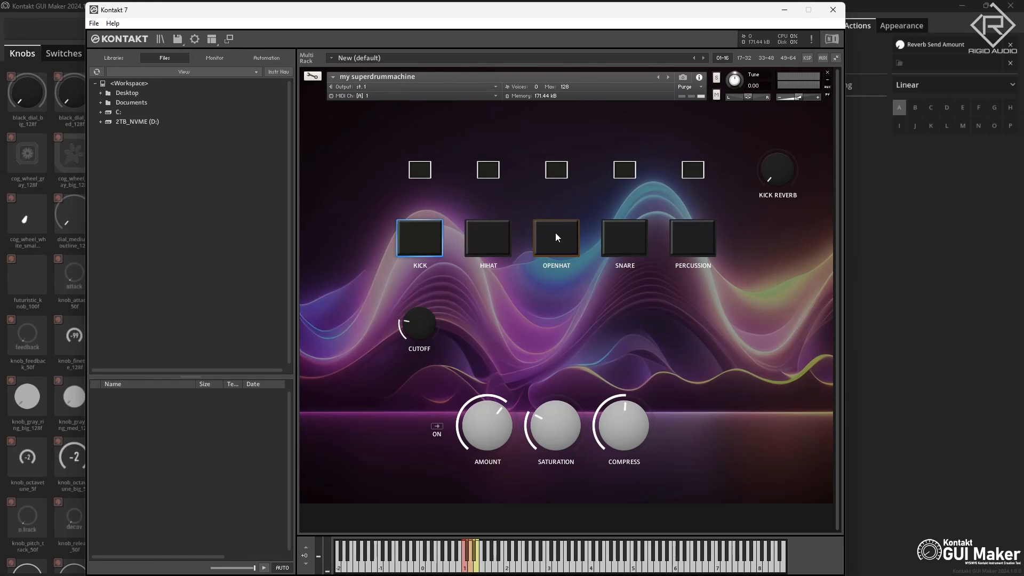
Return to Kontakt GUI Maker and check the sample layer assignment of the KICK REVERB knob
click(882, 5)
click(734, 152)
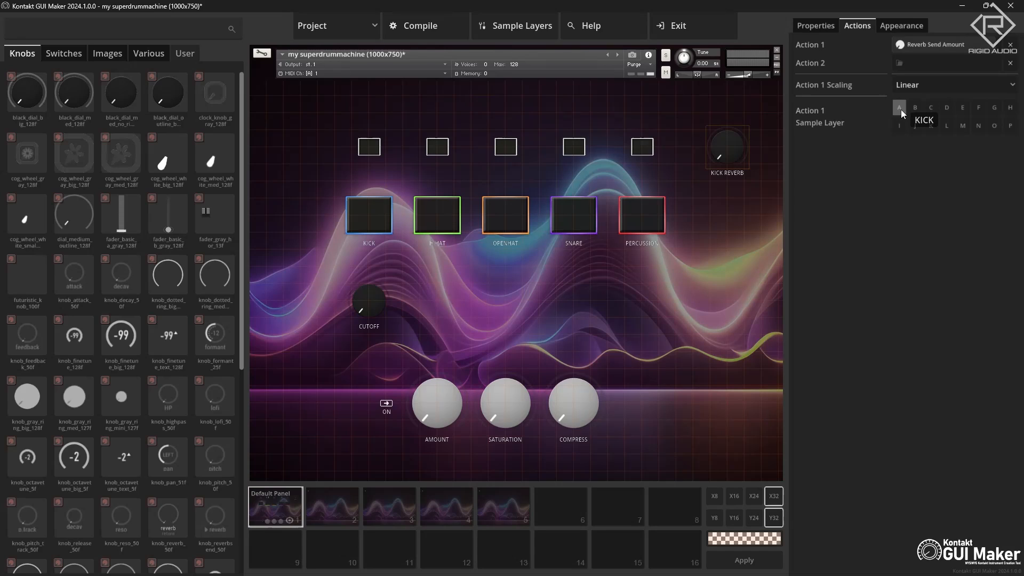
click(734, 220)
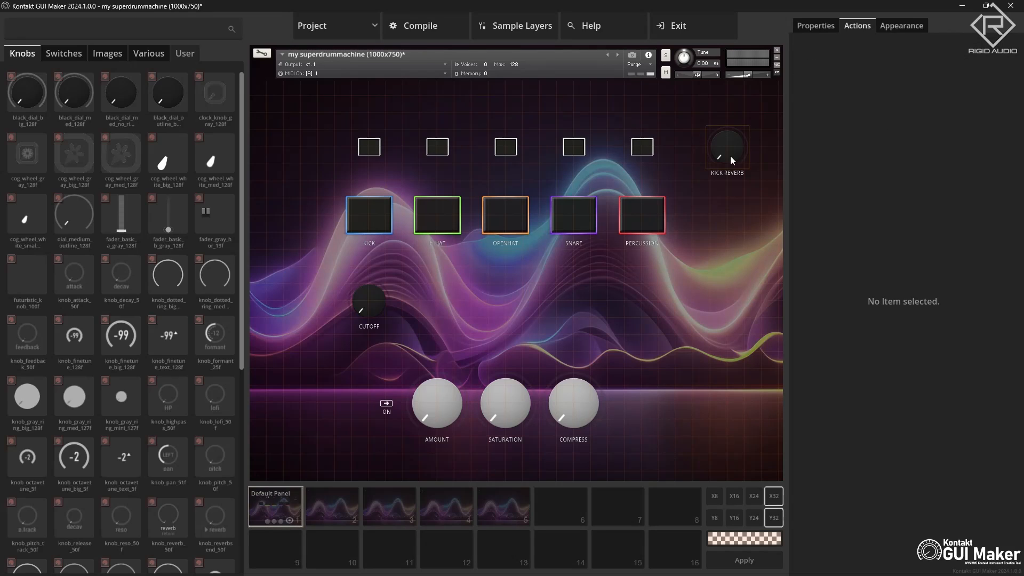
click(725, 145)
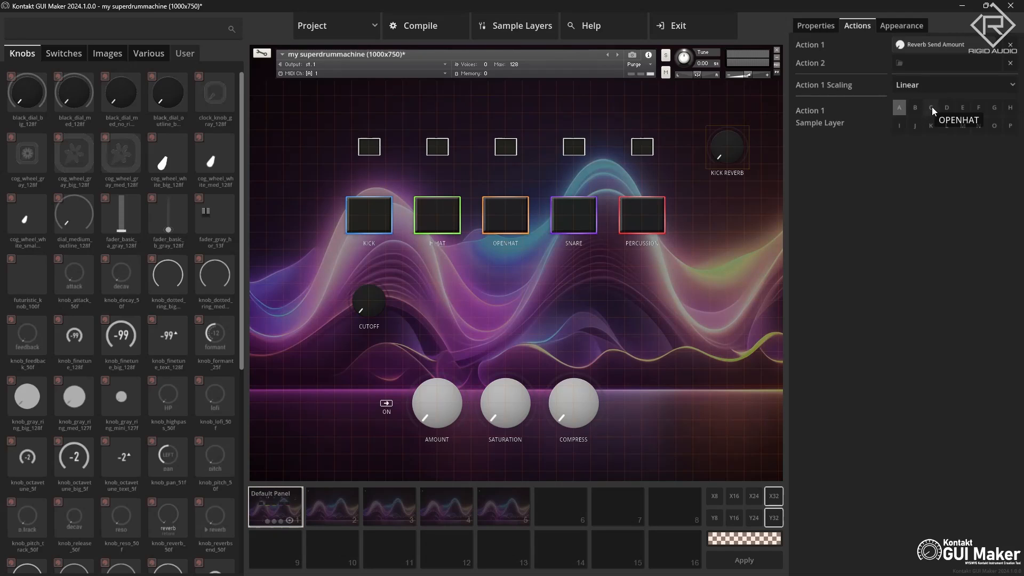
click(737, 200)
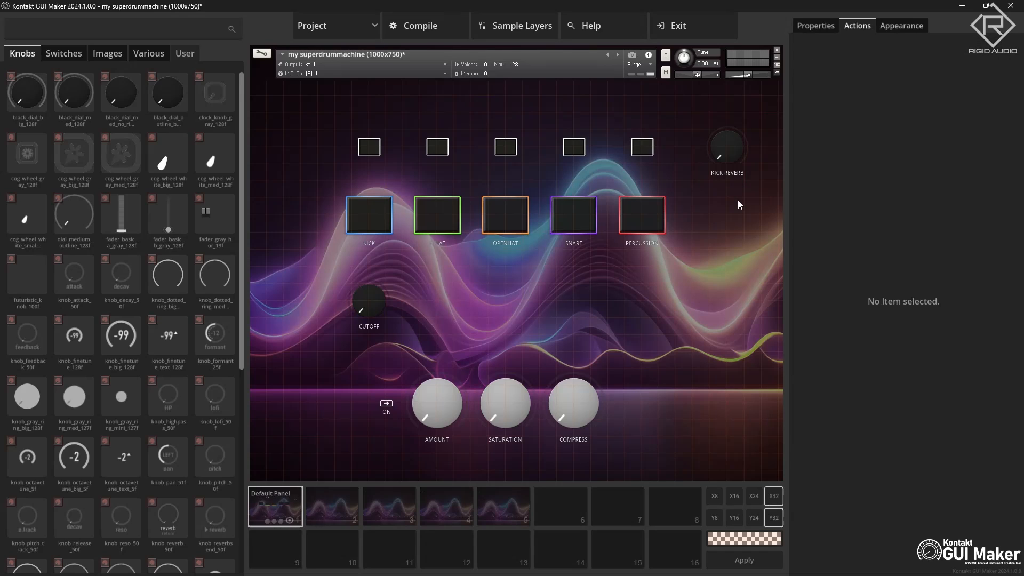
Duplicate the KICK REVERB knob four times and line the copies up in an evenly spaced column beneath it
click(735, 143)
key(ctrl+d)
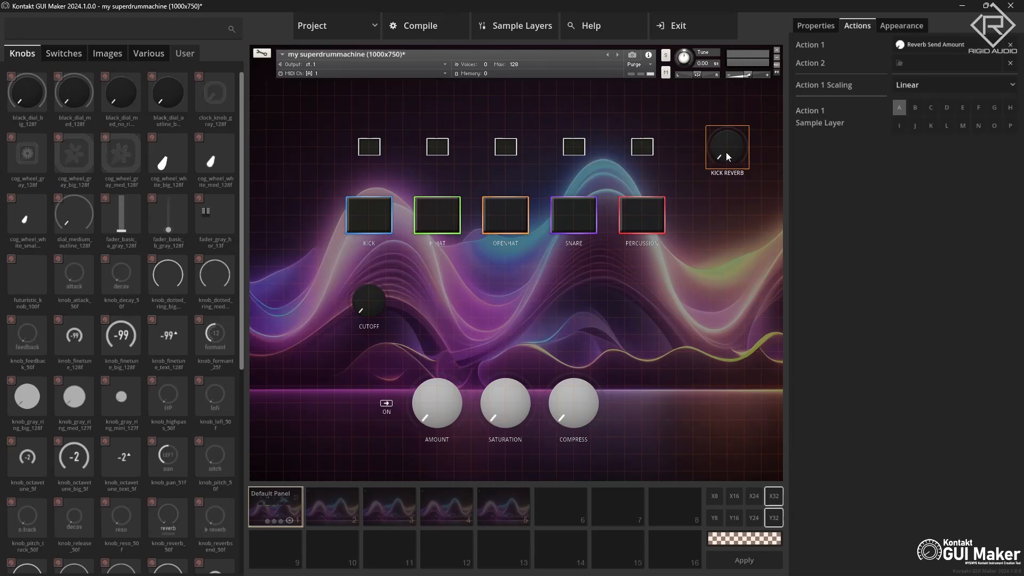
drag(725, 152, 731, 421)
key(ctrl+d)
key(ctrl+d)
key(ctrl+d)
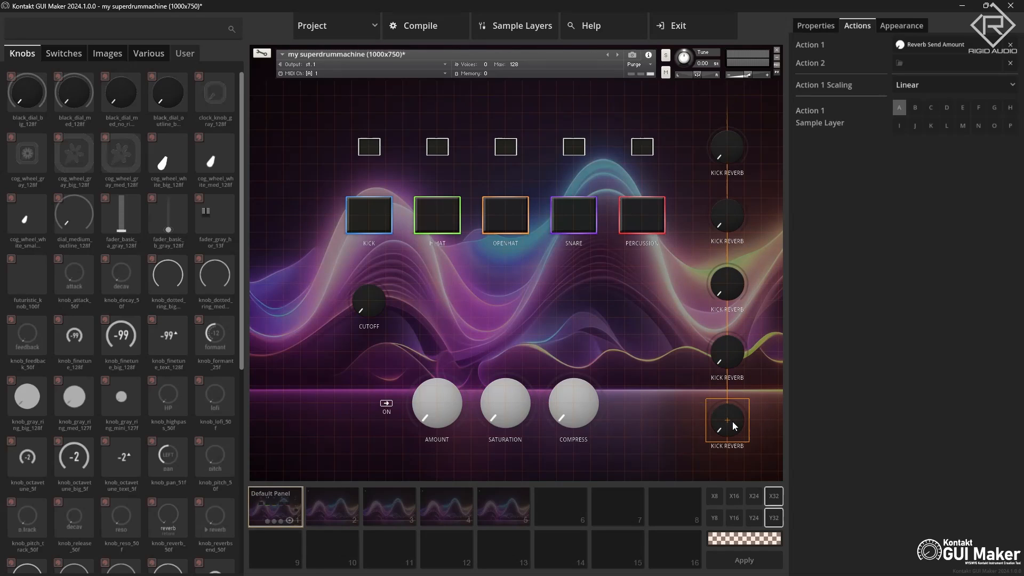
Label the second knob of the reverb column HIHAT REVERB and the third OPENHAT REVERB
double_click(742, 242)
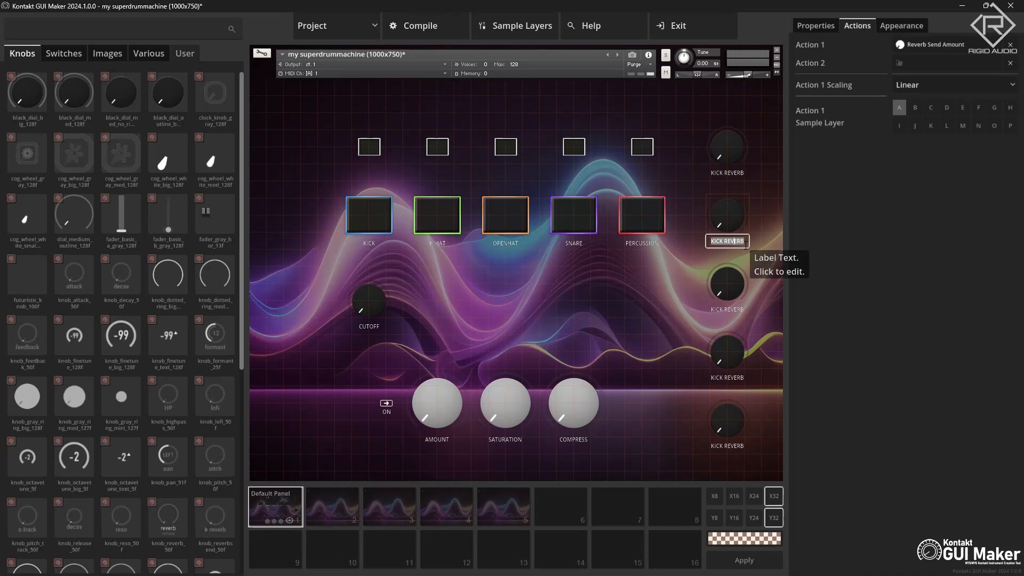
text(HIHAT REVERB)
key(Return)
double_click(727, 310)
text(OPENHAT)
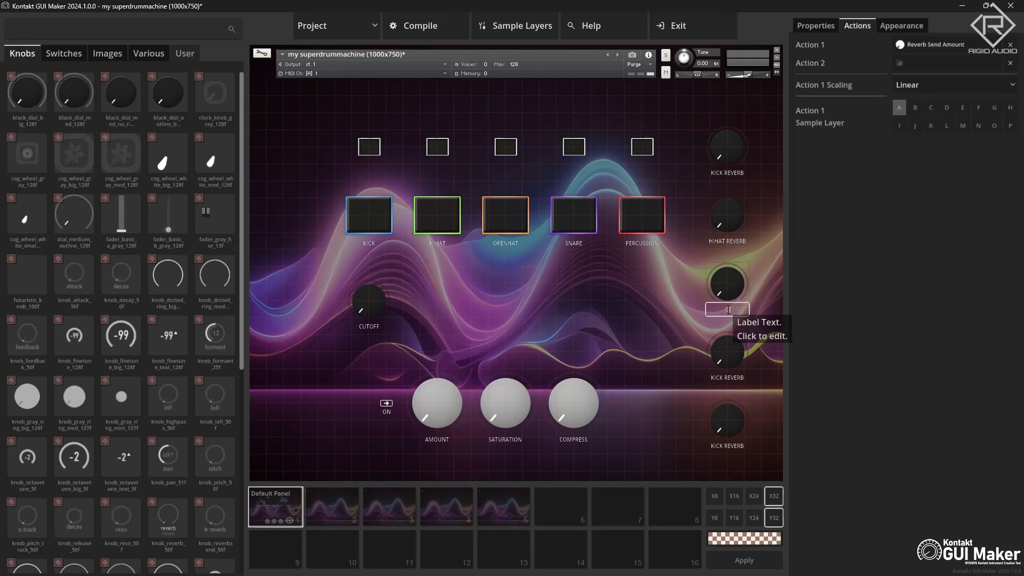
text( REV)
key(Return)
Label the fourth knob of the reverb column SNARE REVERB and the fifth PERCUSSION REV
double_click(735, 377)
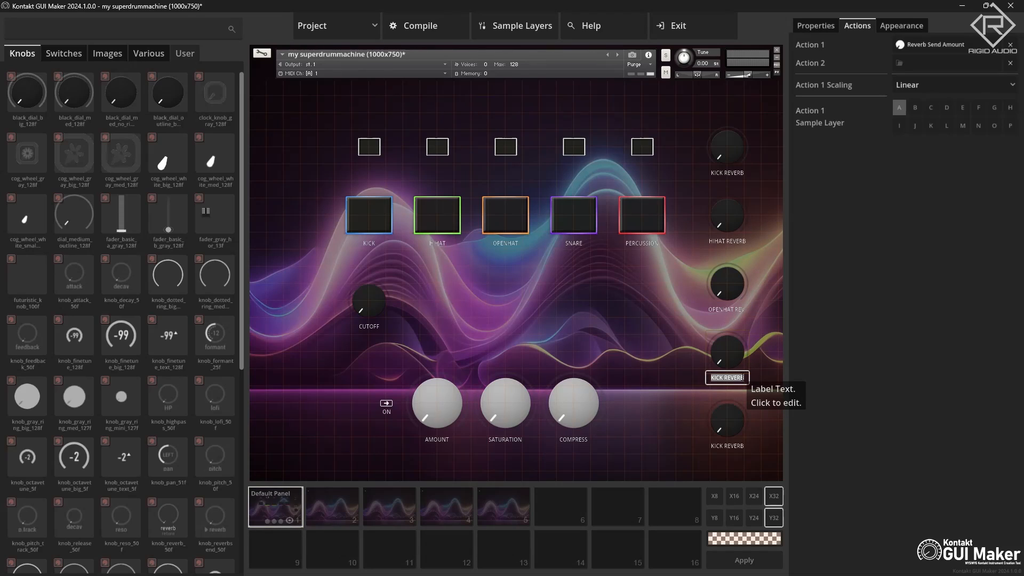
text(SNARE REVERB)
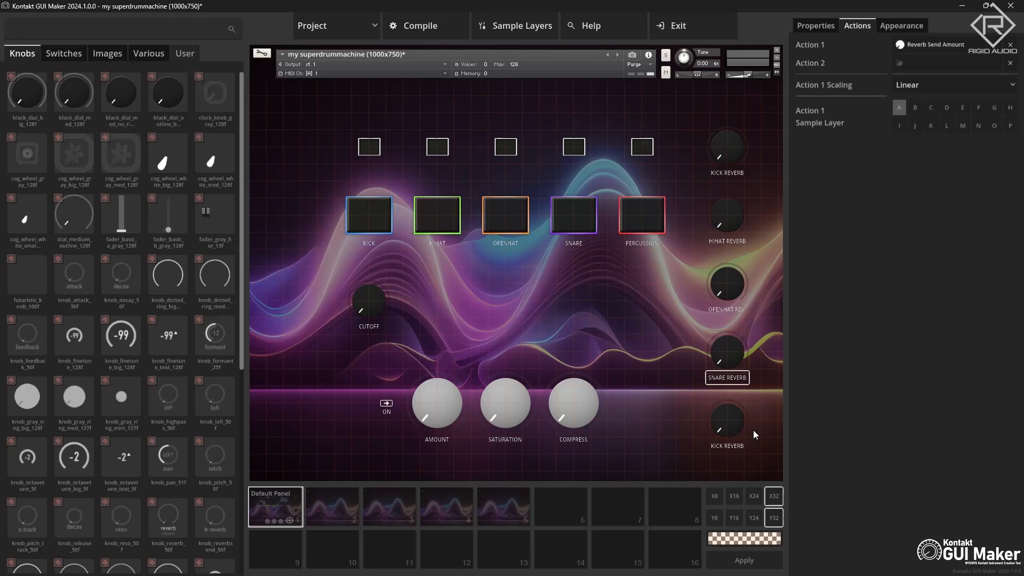
click(730, 446)
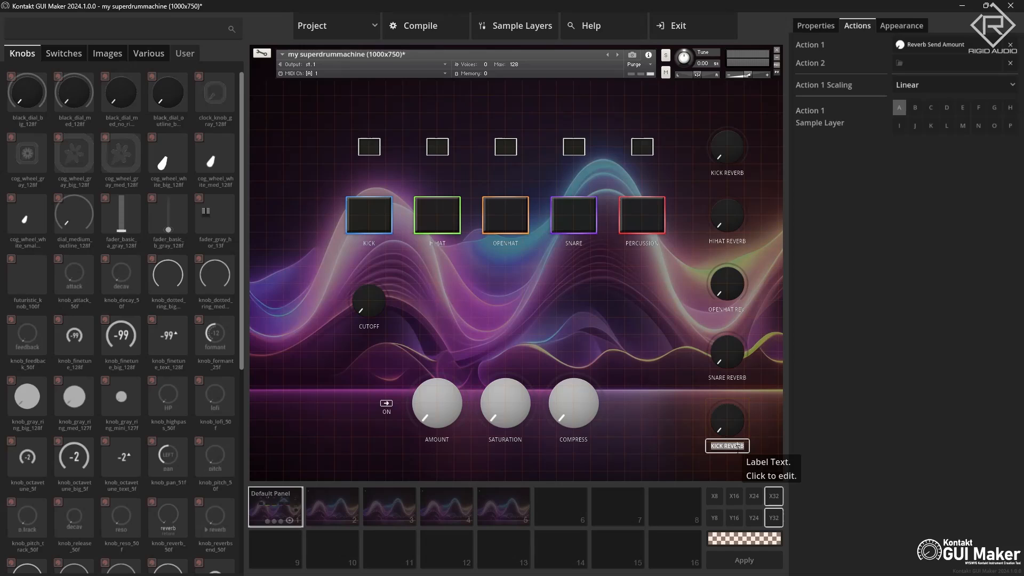
text(PERCUSSION R)
Assign all five reverb knobs to panels 1 to 5
click(729, 158)
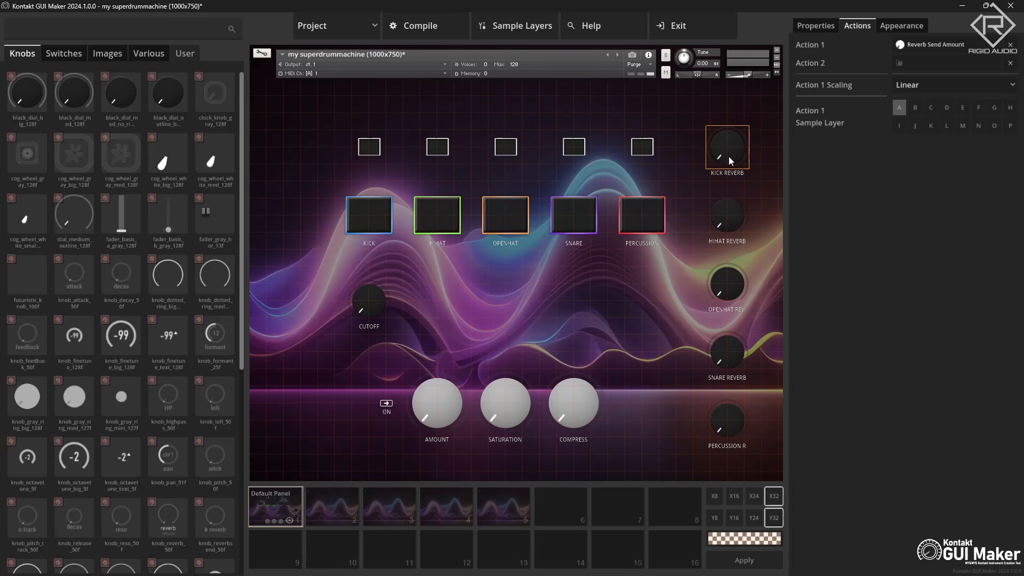
click(815, 27)
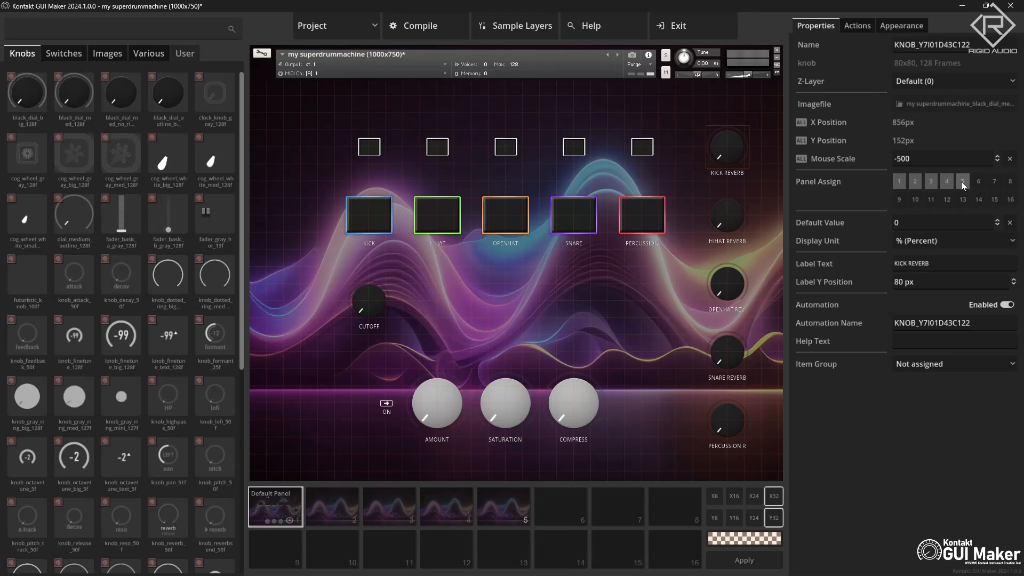
click(930, 181)
click(737, 219)
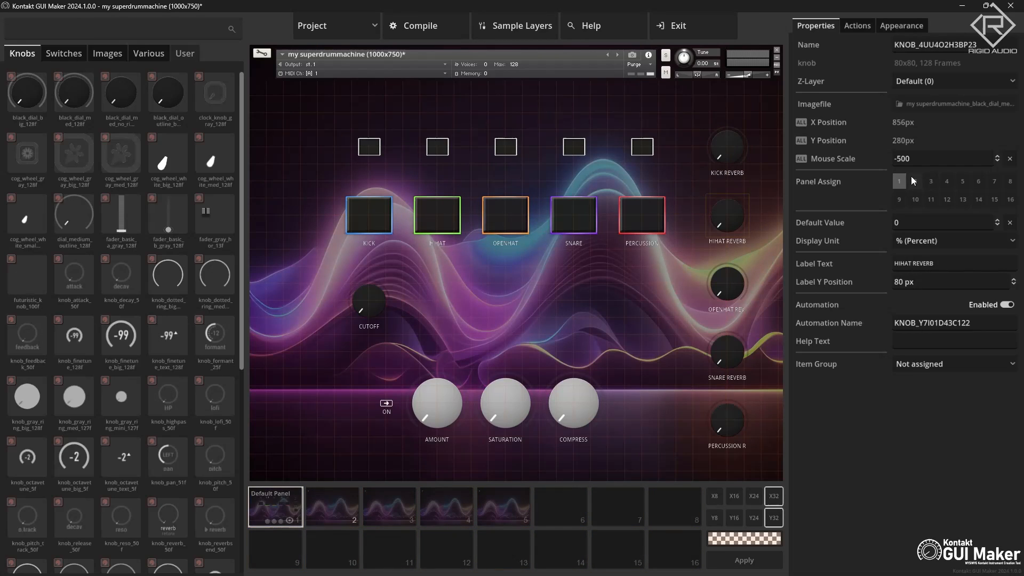
click(727, 287)
drag(916, 184, 958, 182)
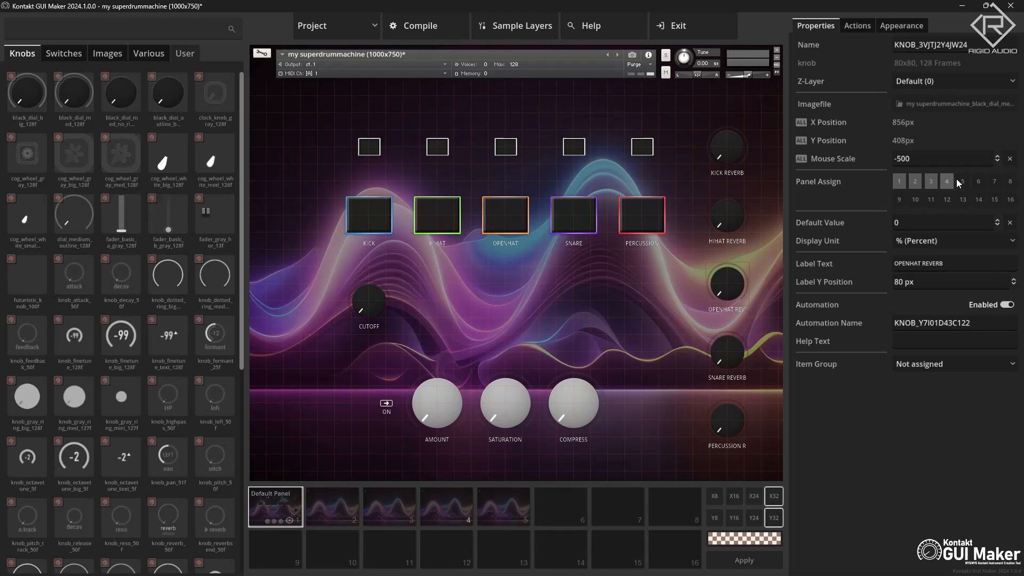
click(735, 353)
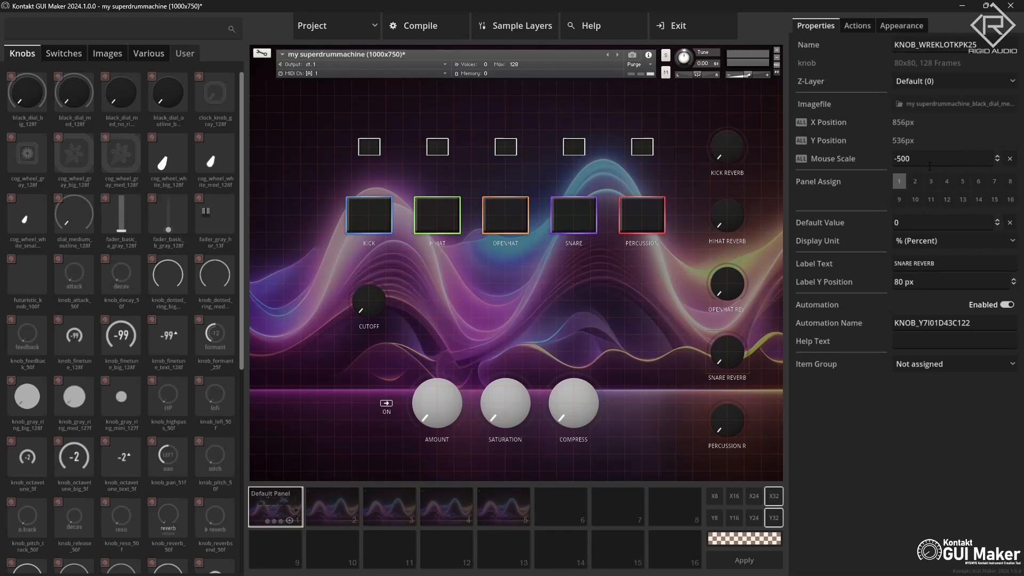
click(735, 417)
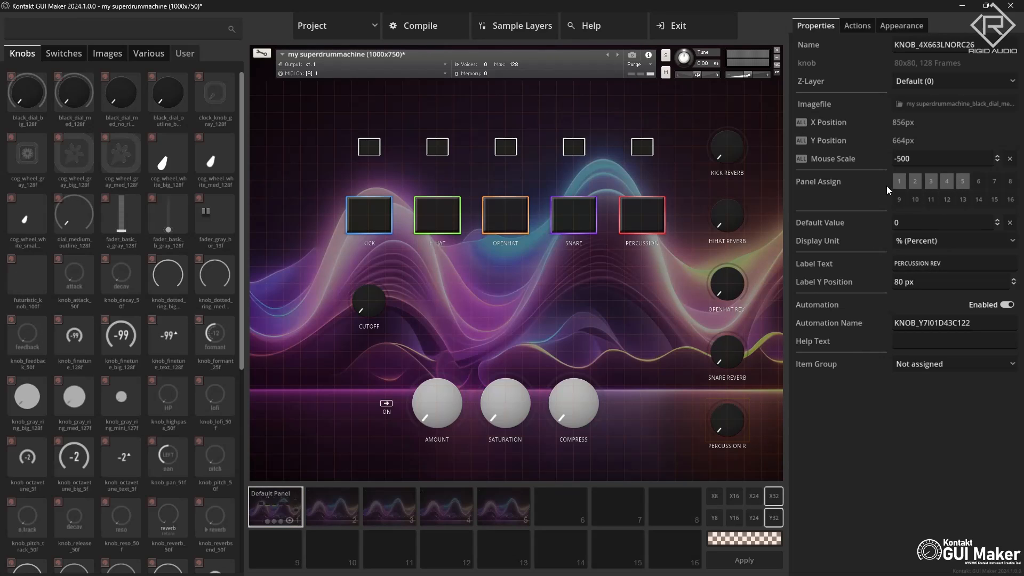
Set the reverb send action of the HIHAT REVERB knob to affect only sample layer B
click(740, 151)
click(857, 26)
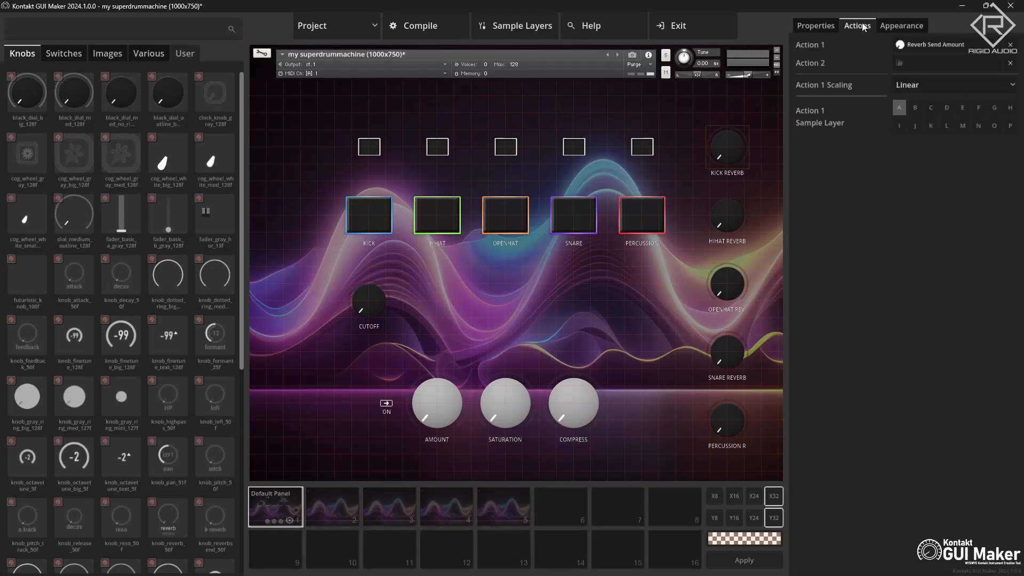
click(741, 210)
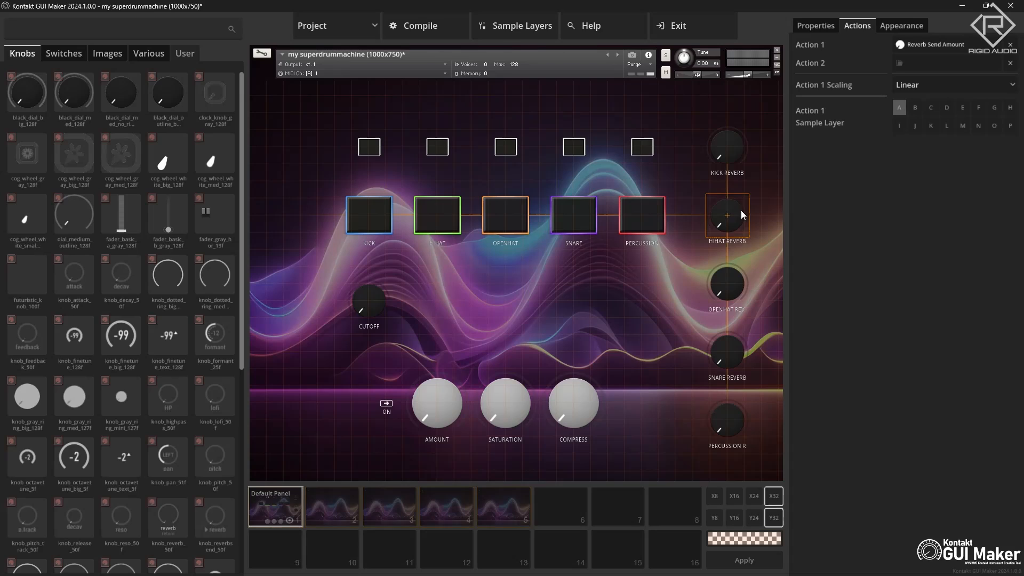
click(915, 107)
click(900, 110)
Set the reverb send action of the OPENHAT REVERB knob to affect sample layer C
click(741, 289)
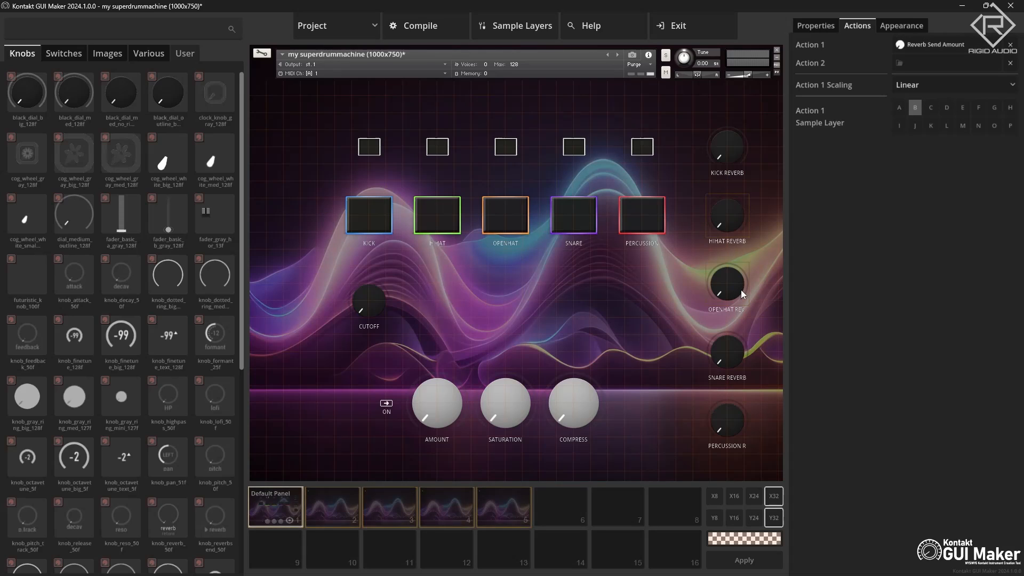
click(931, 111)
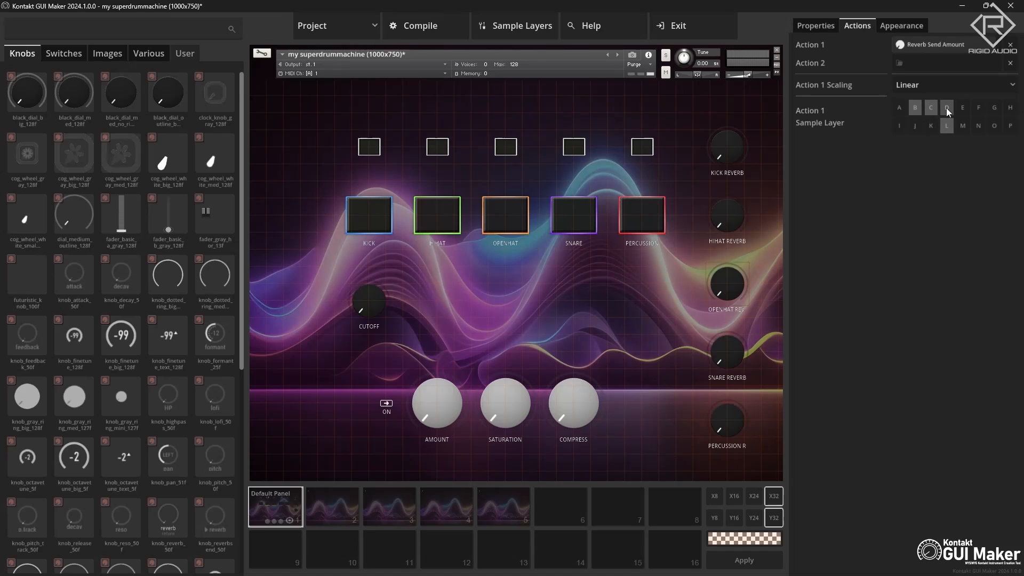
click(946, 107)
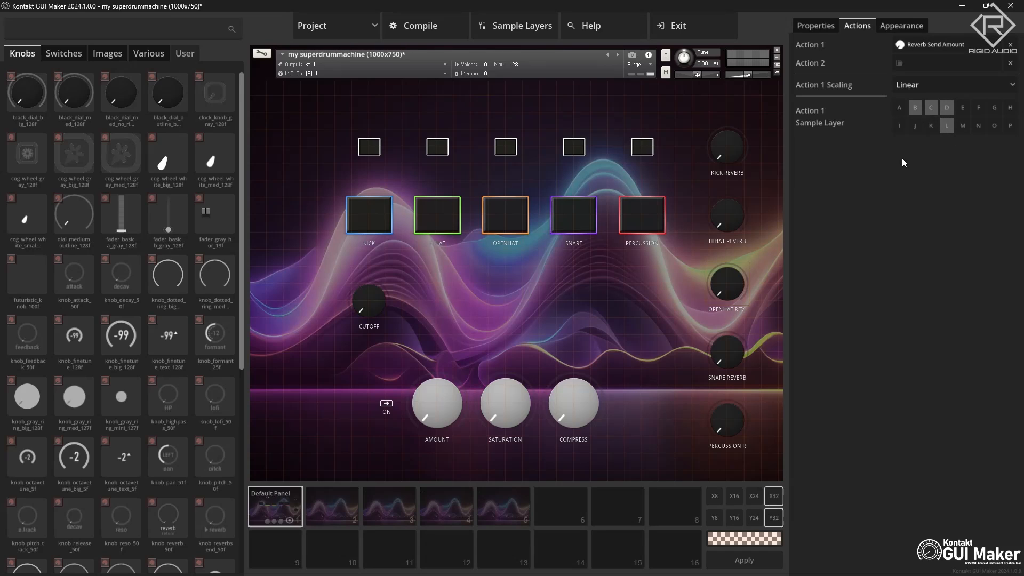
click(929, 109)
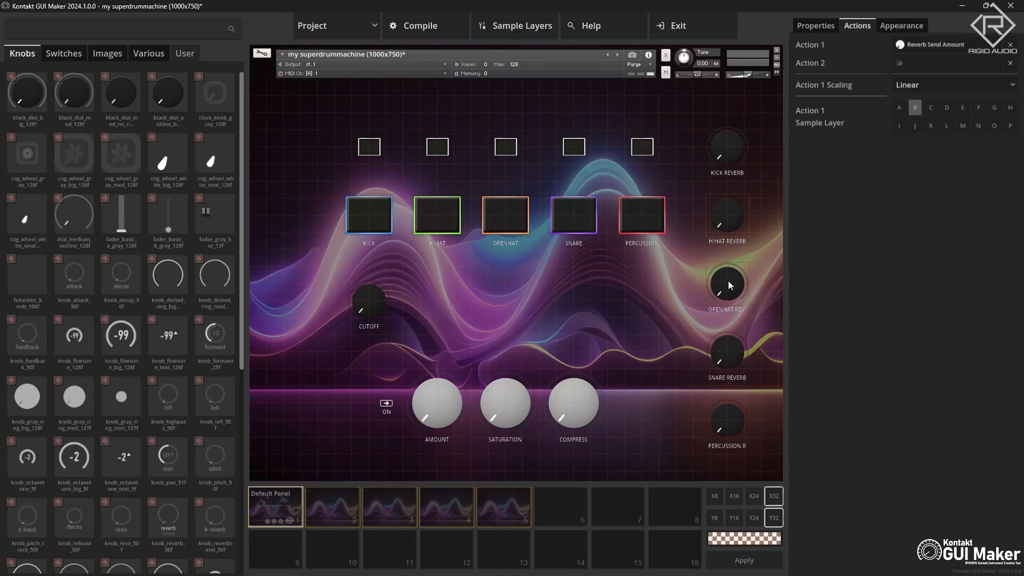
Set the reverb send action of the SNARE REVERB knob to affect only sample layer D
click(730, 355)
click(944, 109)
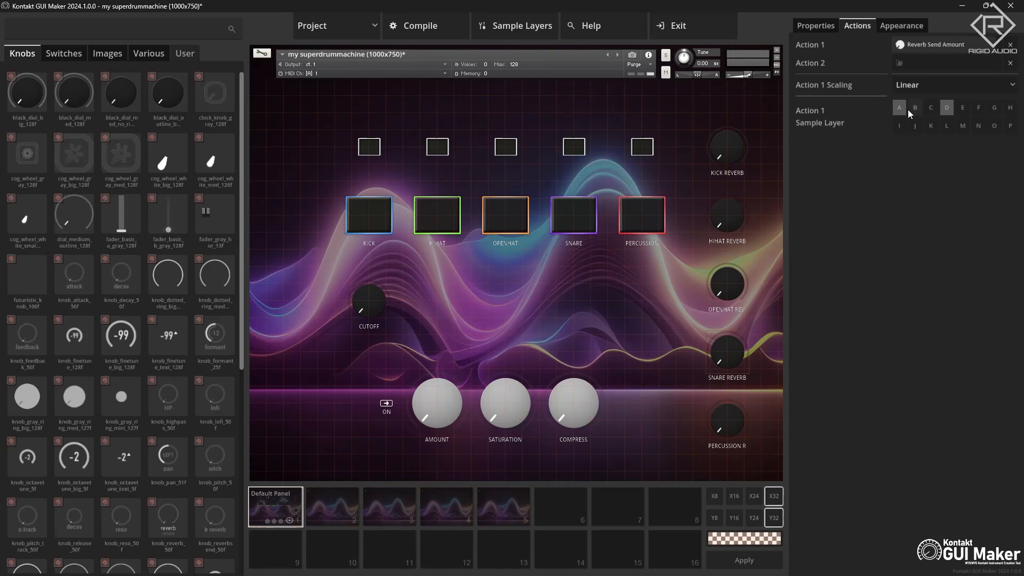
click(902, 108)
Set the reverb send action of the PERCUSSION REVERB knob to affect sample layer E and save the project
click(723, 425)
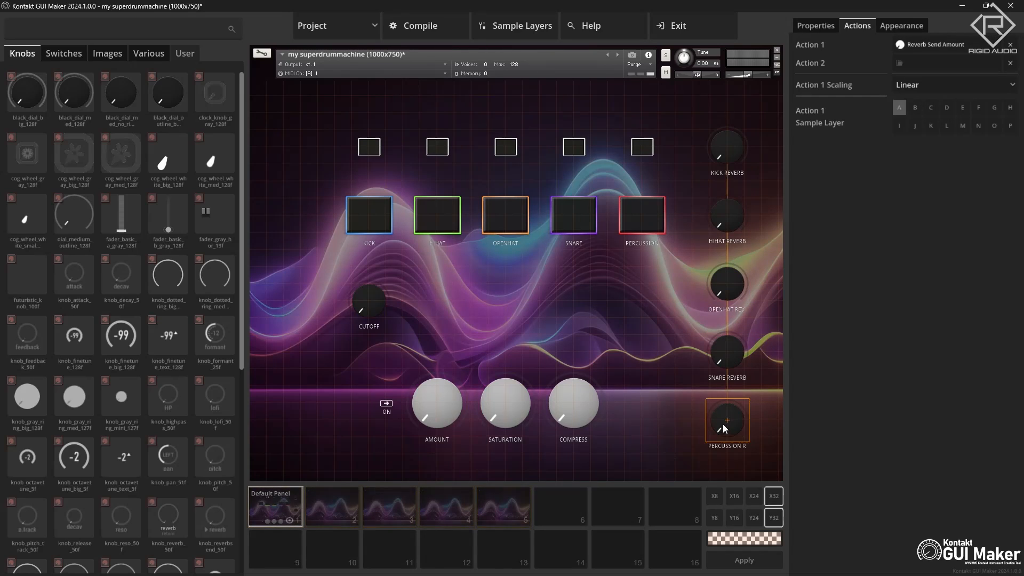
click(962, 108)
key(ctrl+s)
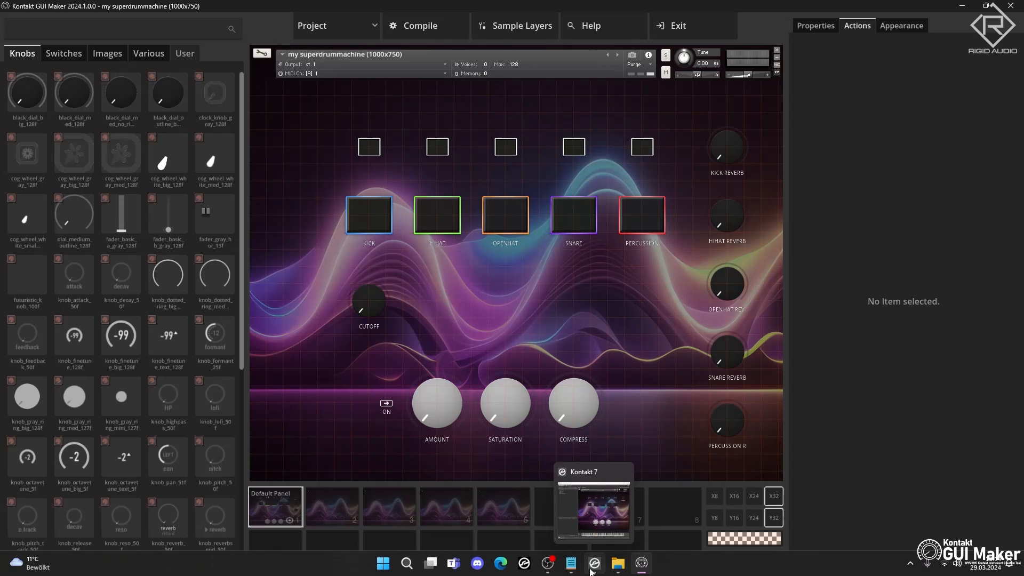
Switch to Kontakt 7 and test the drum machine's snare, kick and hi-hat reverb knobs, selecting the HIHAT pad and raising its CUTOFF
click(592, 566)
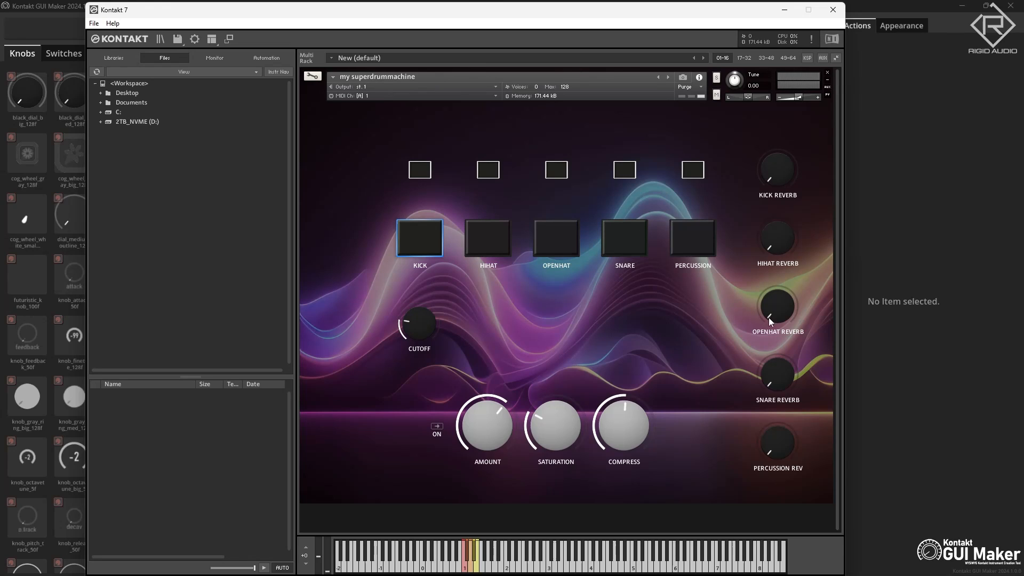
drag(783, 370, 785, 327)
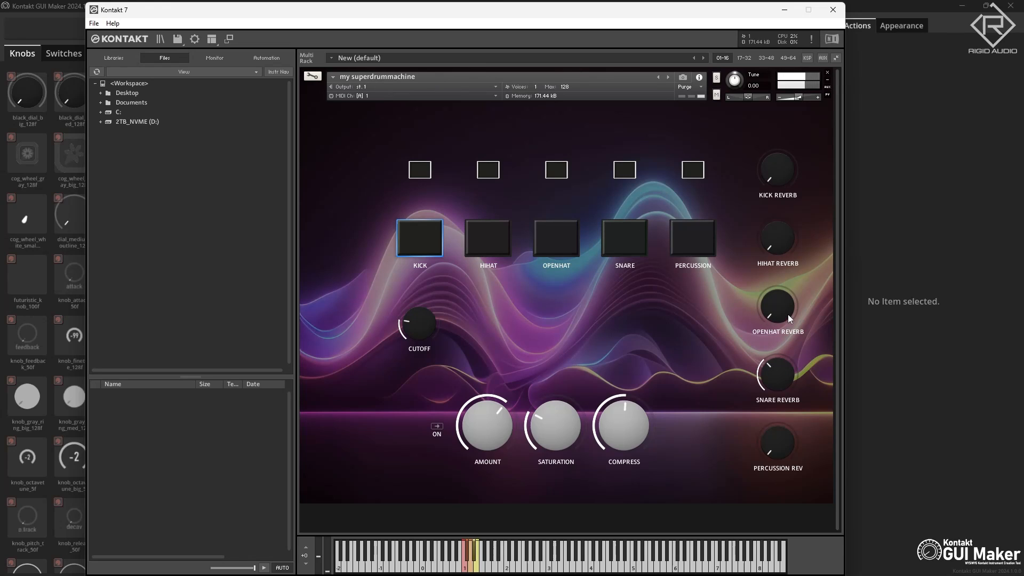
drag(774, 152, 803, 245)
click(503, 244)
drag(433, 282, 457, 258)
drag(758, 246, 775, 210)
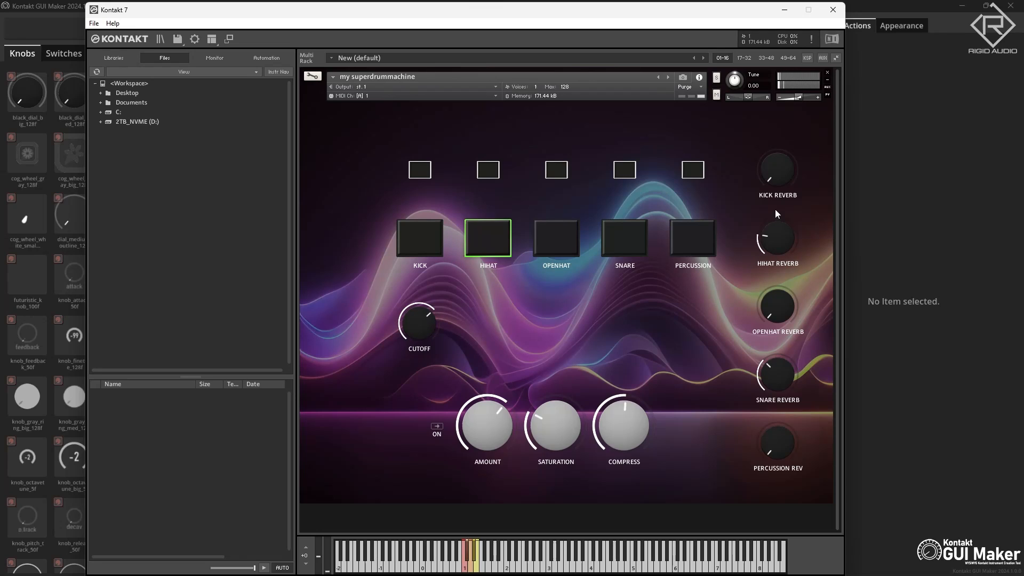
drag(784, 153, 783, 177)
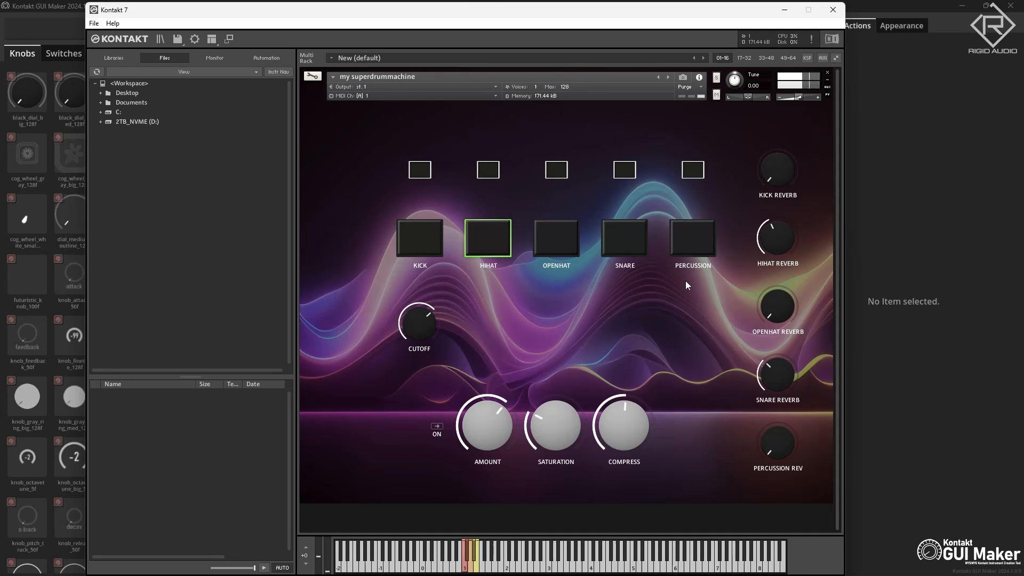
Switch on the drum machine's master processor, adjust AMOUNT, SATURATION, COMPRESS and CUTOFF, and return to Kontakt GUI Maker
drag(500, 437, 501, 420)
click(434, 425)
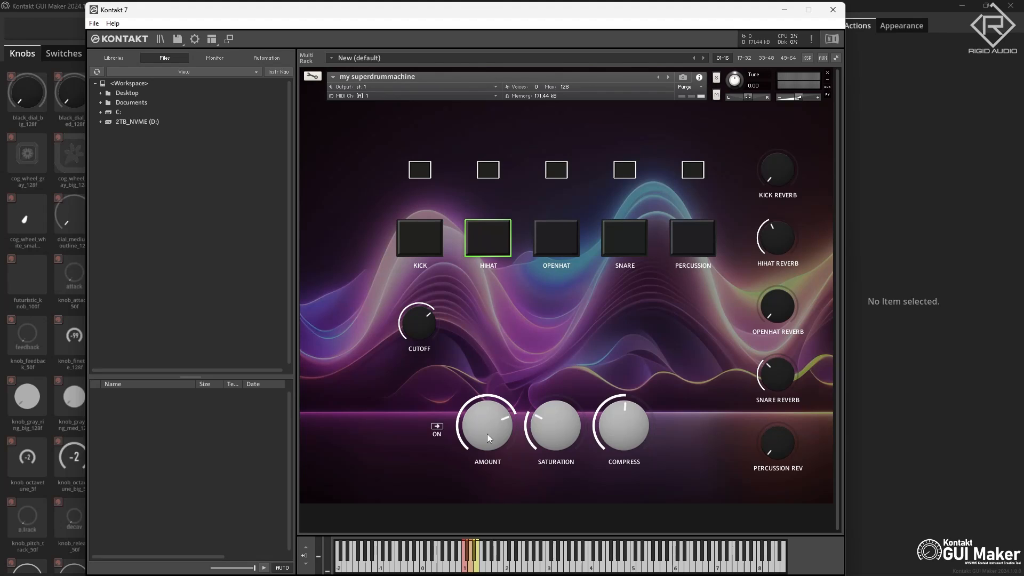
drag(487, 434, 547, 416)
mouse_move(615, 426)
mouse_down()
mouse_move(634, 409)
mouse_move(630, 416)
mouse_up()
drag(423, 332, 436, 251)
click(865, 4)
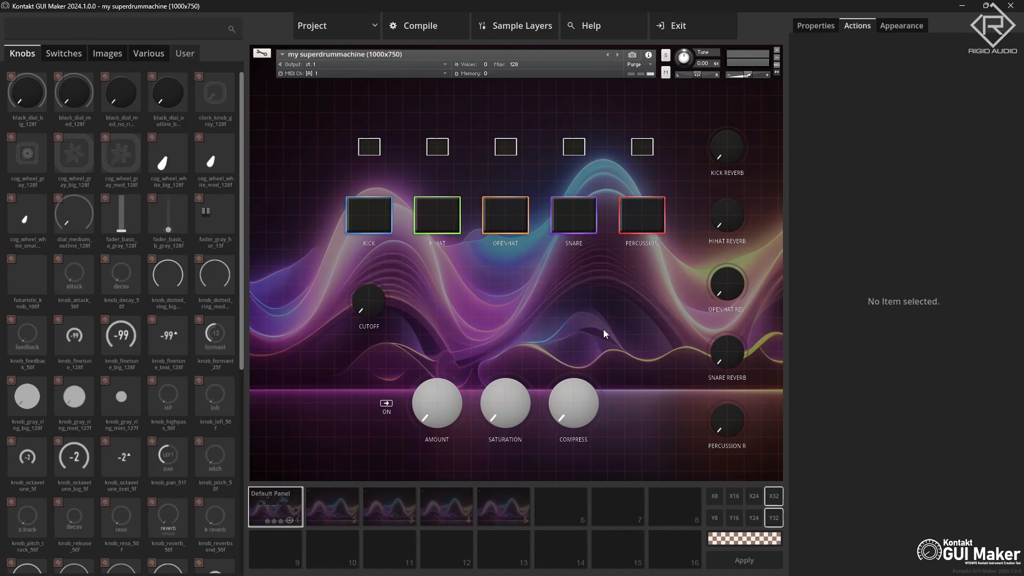
Add Flanger Send Amount as the AMOUNT knob's second action and apply it to sample layers A to E
click(441, 404)
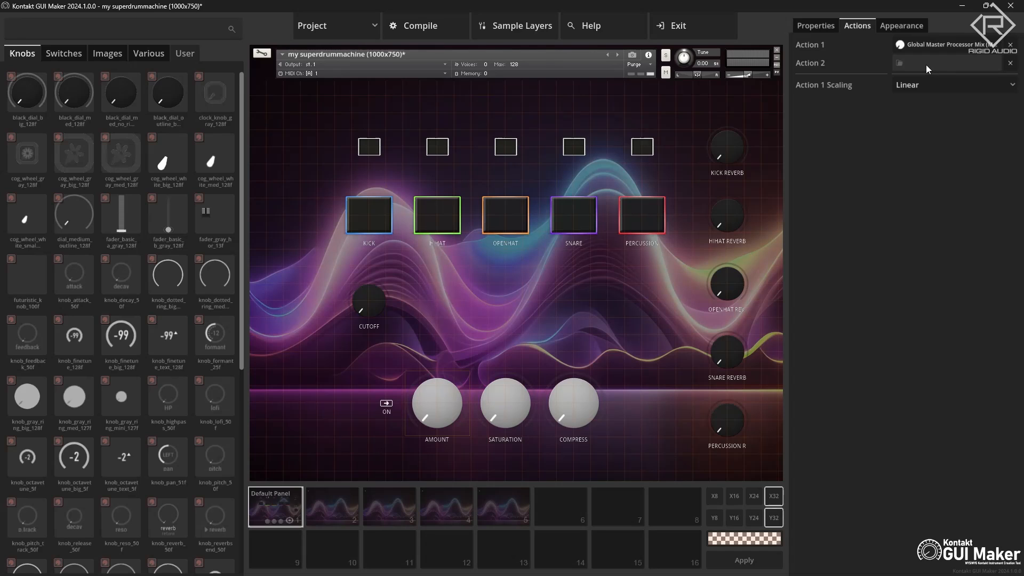
click(925, 65)
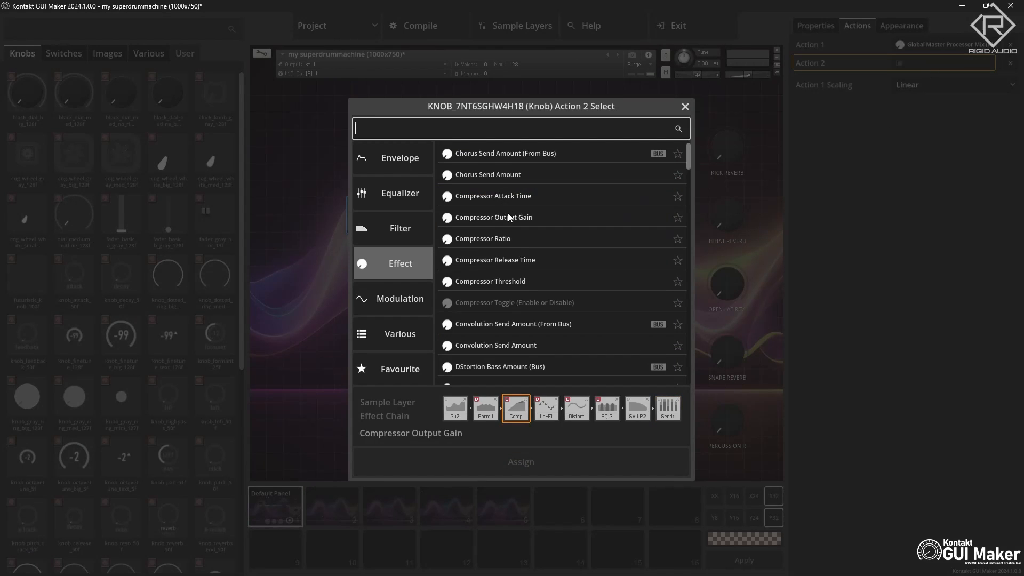
scroll(519, 251, down, 7)
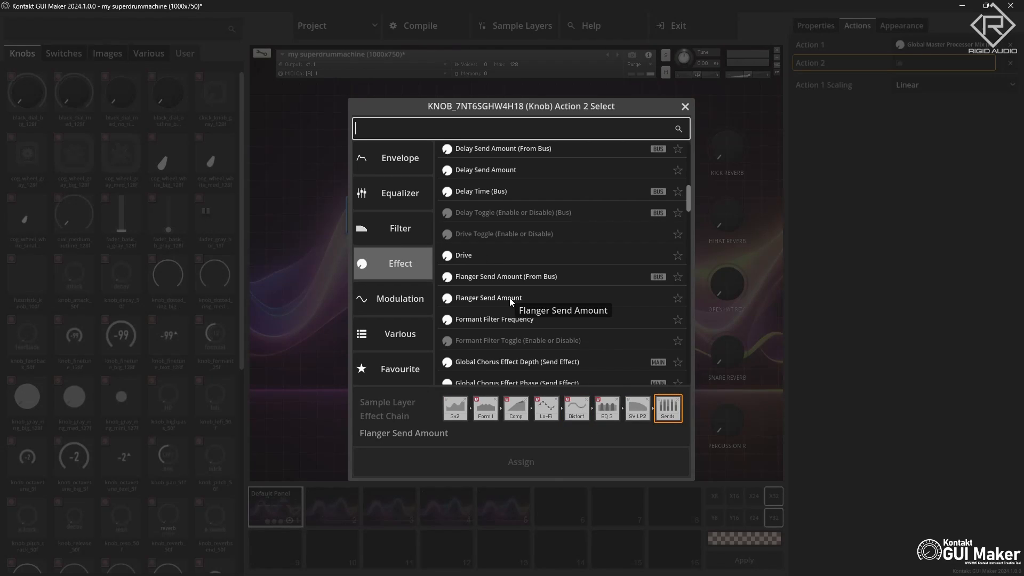
scroll(510, 298, down, 2)
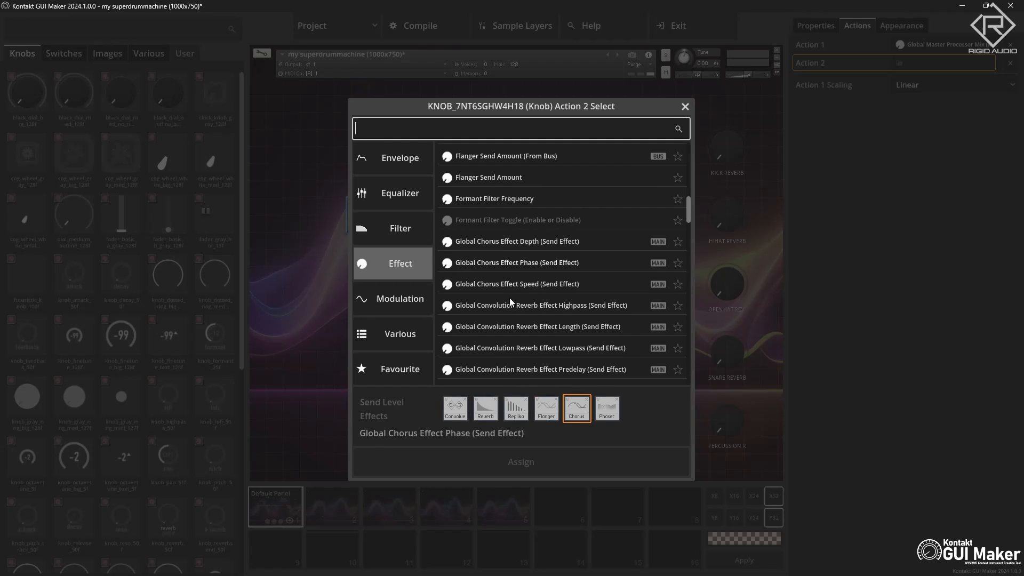
scroll(527, 248, up, 1)
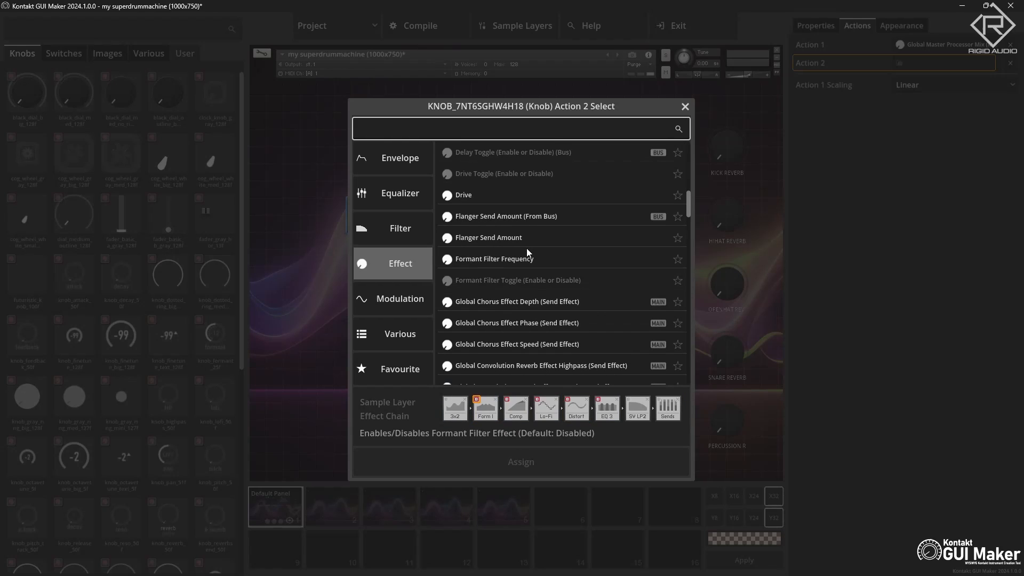
double_click(496, 238)
click(929, 144)
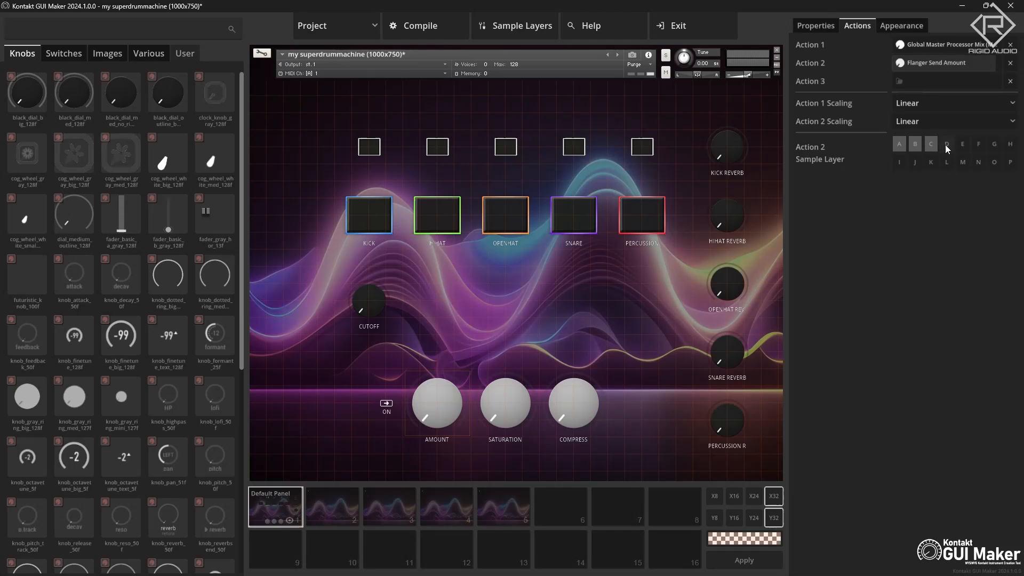
click(945, 145)
click(959, 145)
Add Lo-Fi Samplerate as the AMOUNT knob's third action and apply it to sample layers A to E
click(939, 81)
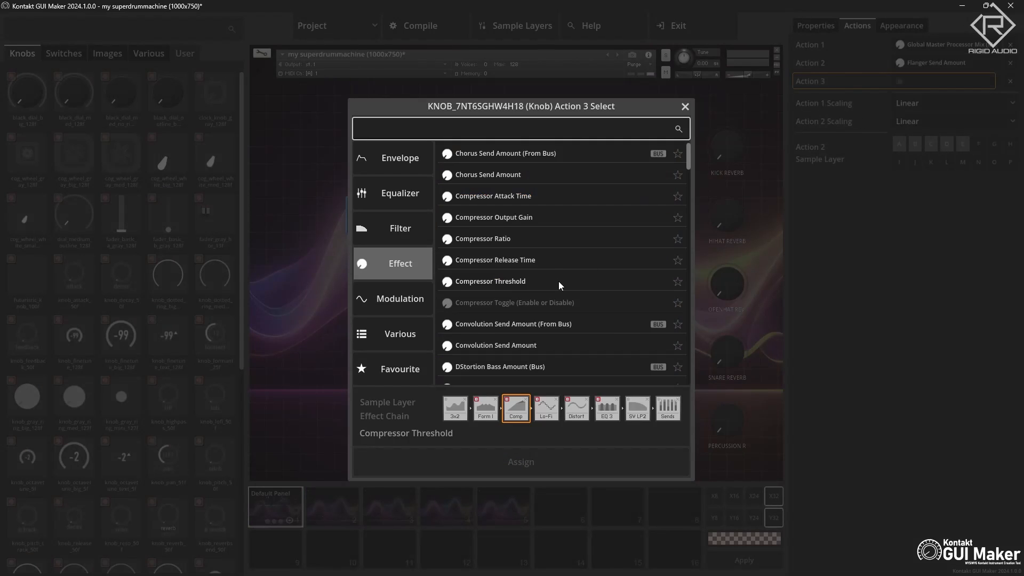
scroll(554, 282, down, 10)
scroll(549, 291, down, 10)
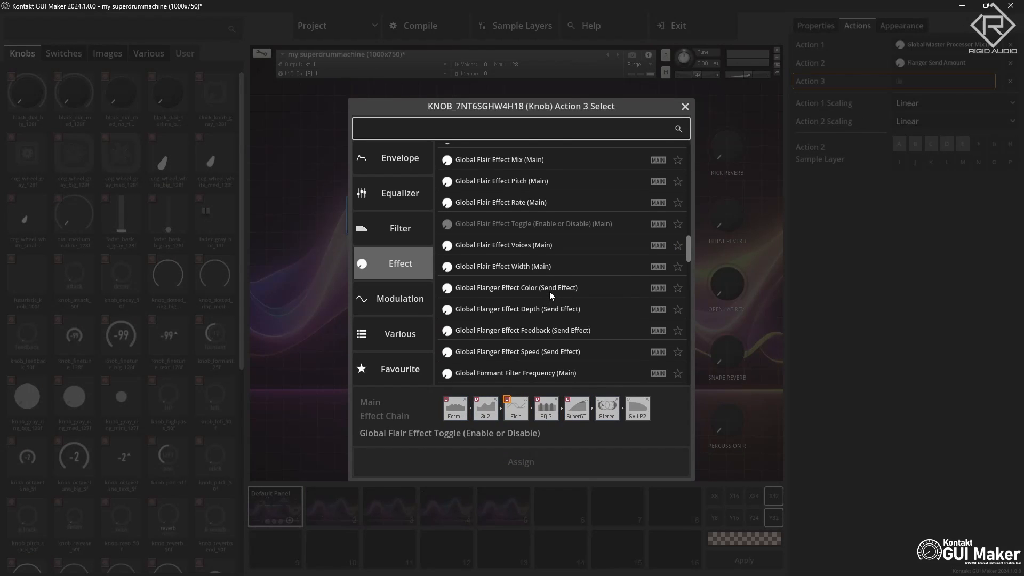
scroll(549, 291, down, 3)
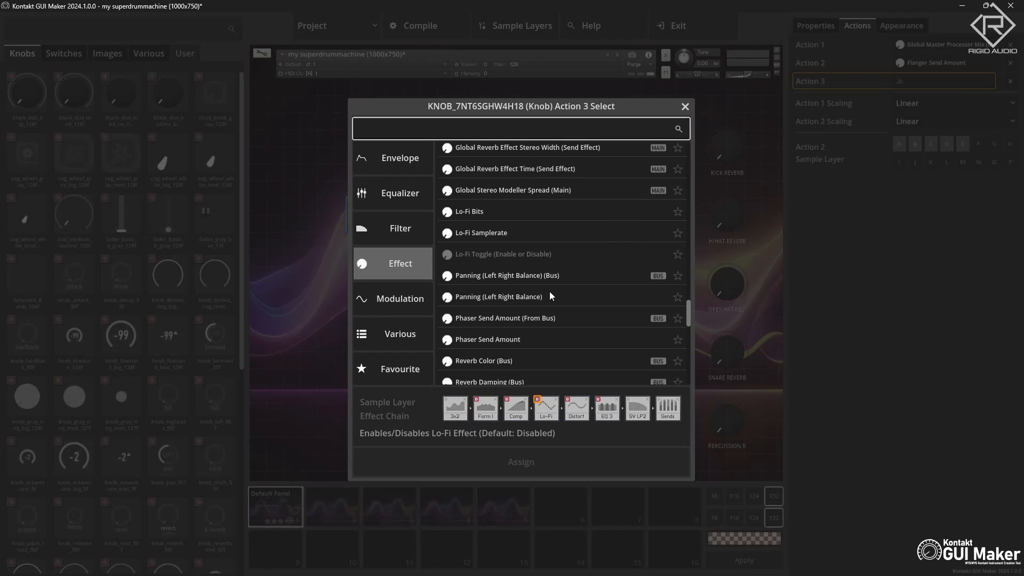
double_click(493, 234)
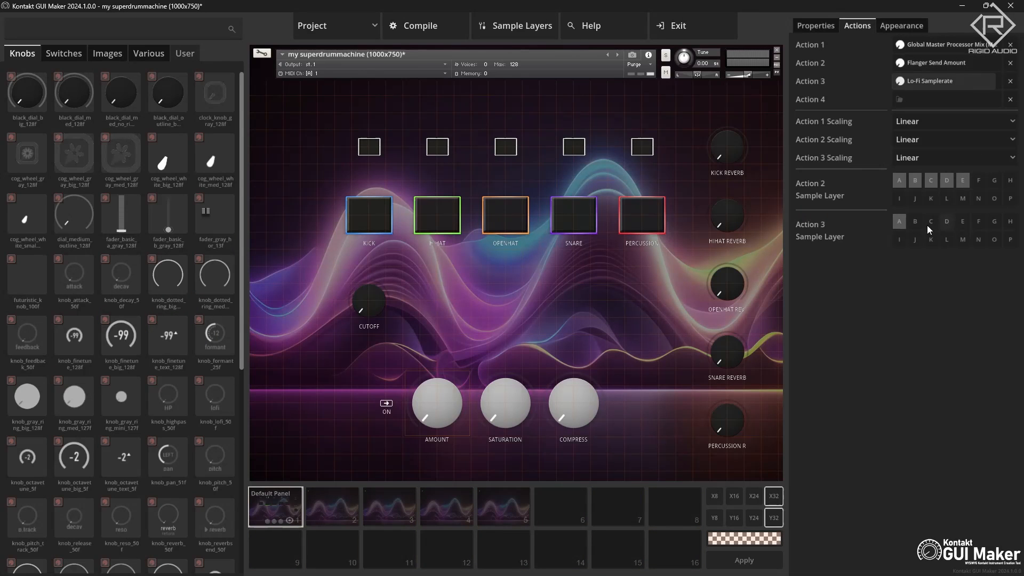
click(930, 224)
click(949, 223)
click(962, 221)
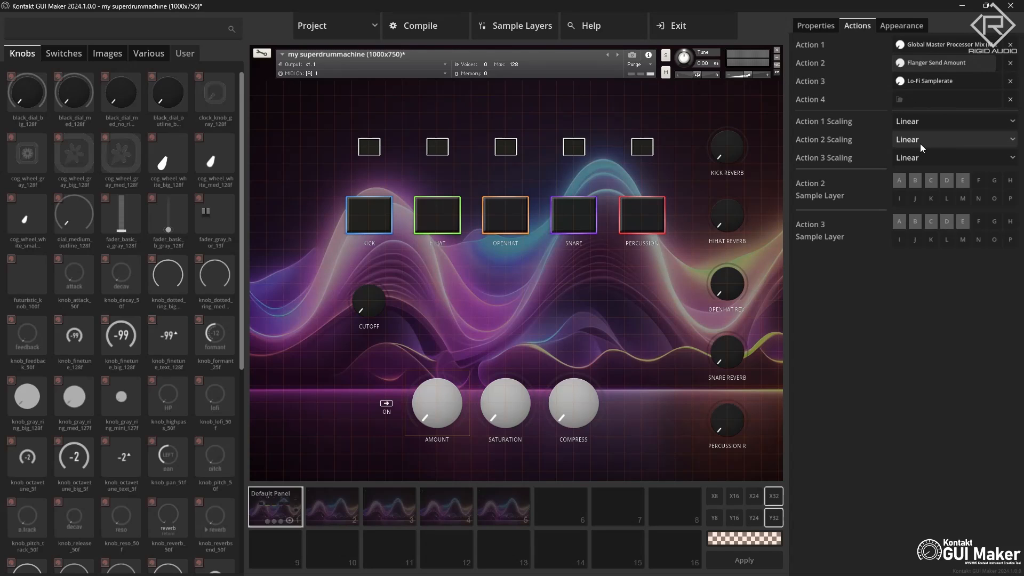
Switch to Kontakt 7 and test the AMOUNT knob of the drum machine
click(436, 419)
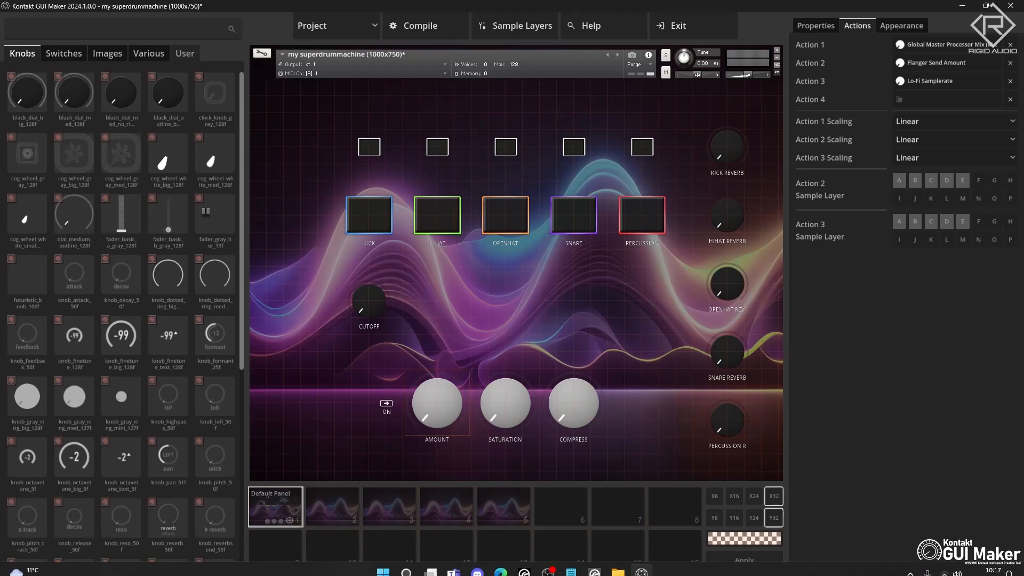
click(594, 571)
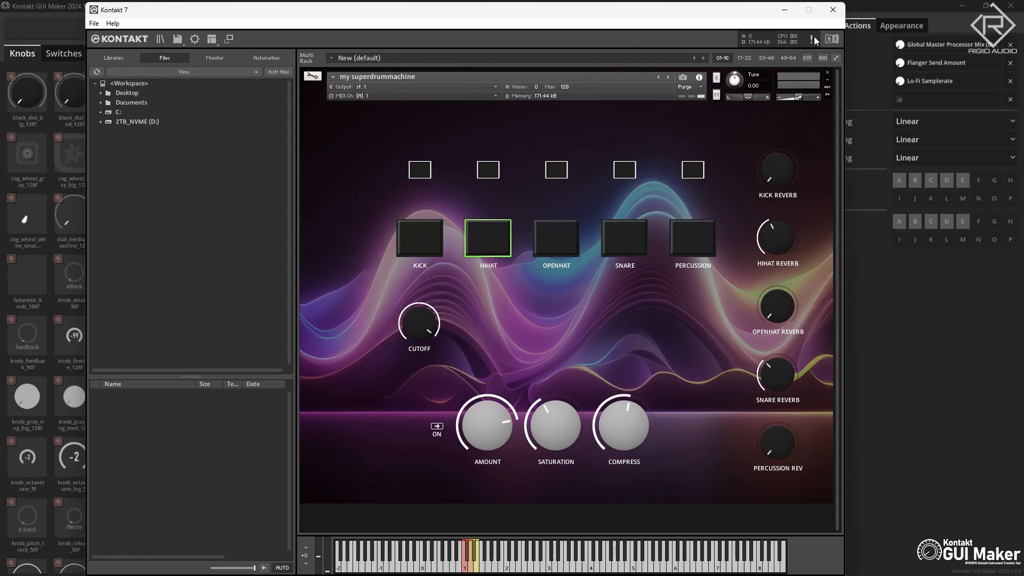
drag(482, 401, 542, 405)
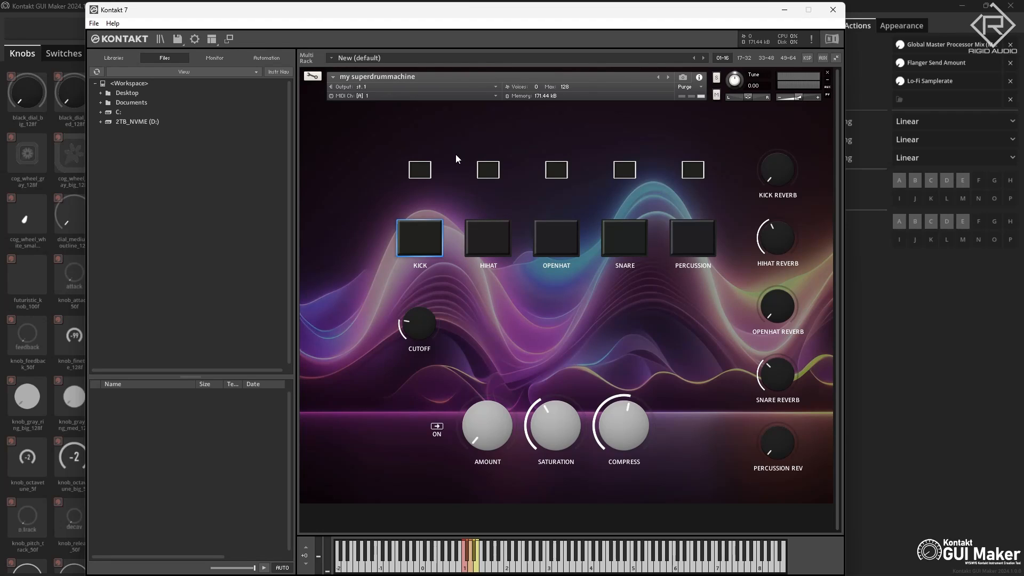
Open the instrument for editing, mark the groups of sample layers A to E and enable their Lo-Fi insert effect
click(313, 77)
drag(641, 84, 638, 267)
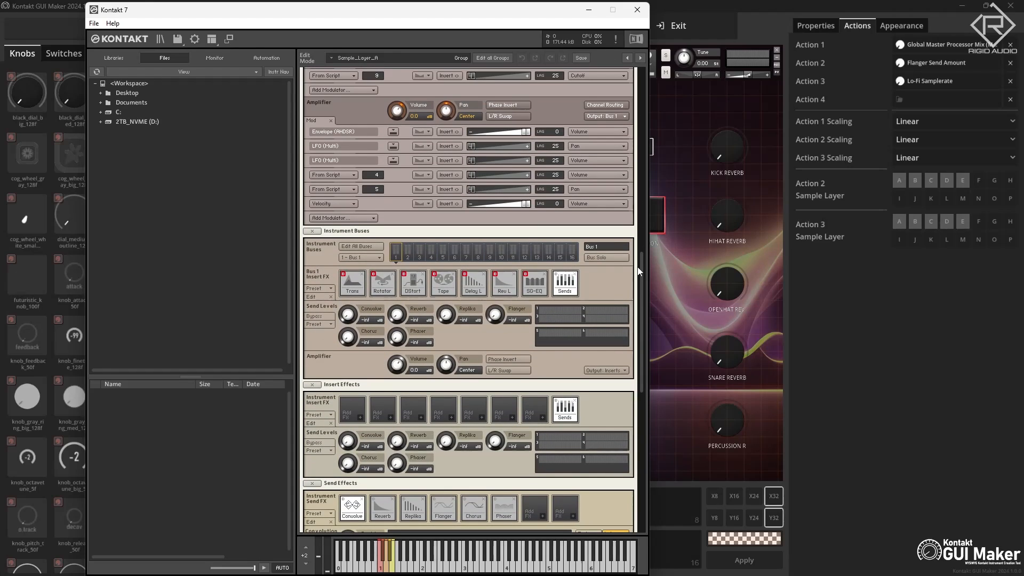
scroll(368, 169, up, 5)
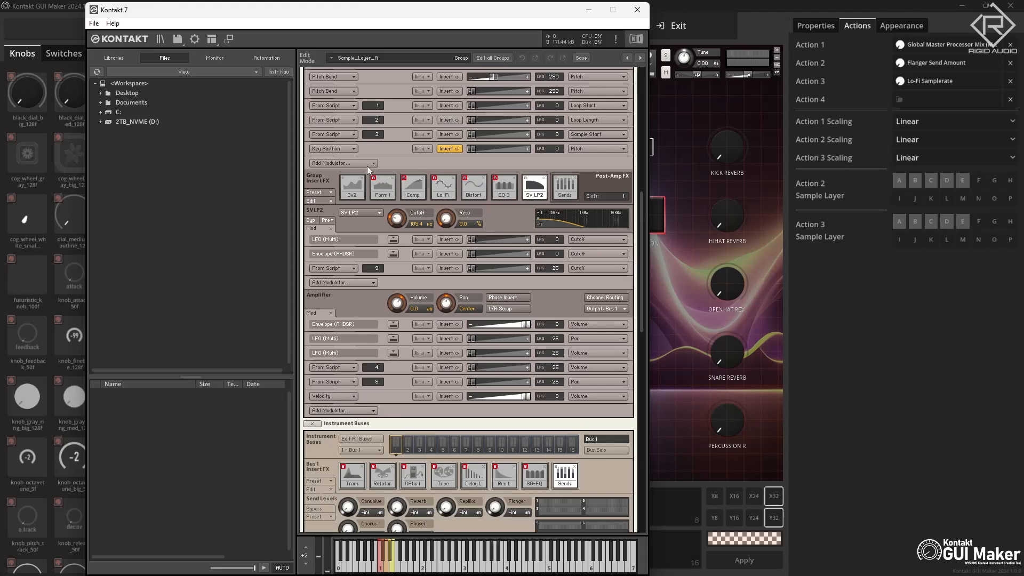
drag(637, 251, 638, 161)
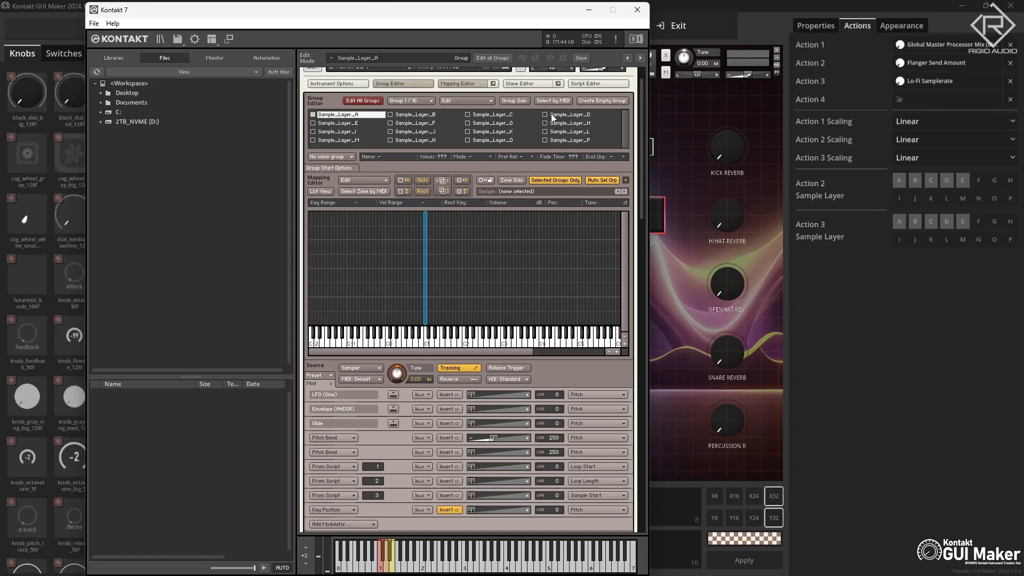
click(390, 115)
click(467, 115)
click(544, 114)
drag(641, 140, 641, 249)
click(433, 172)
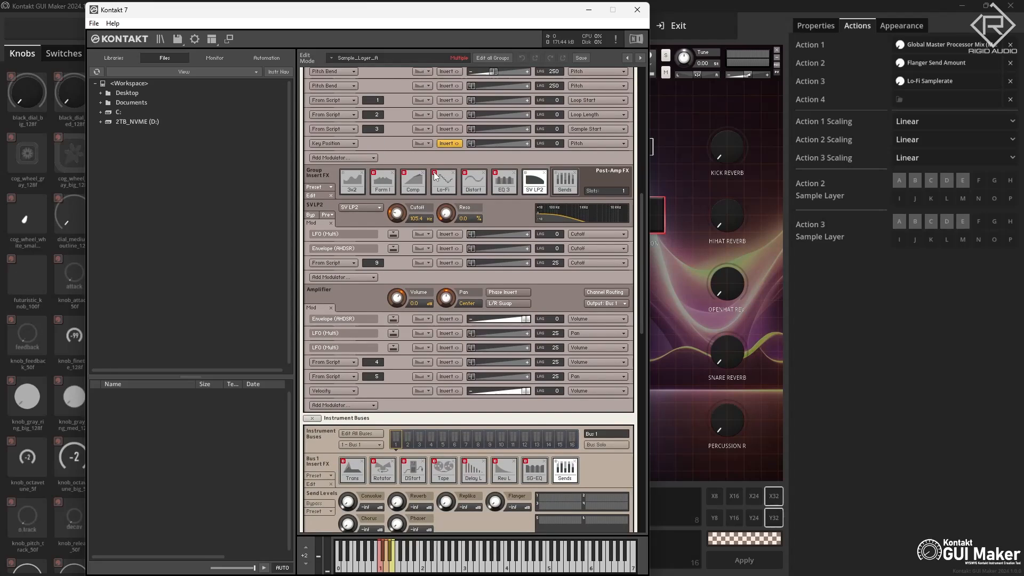
click(446, 180)
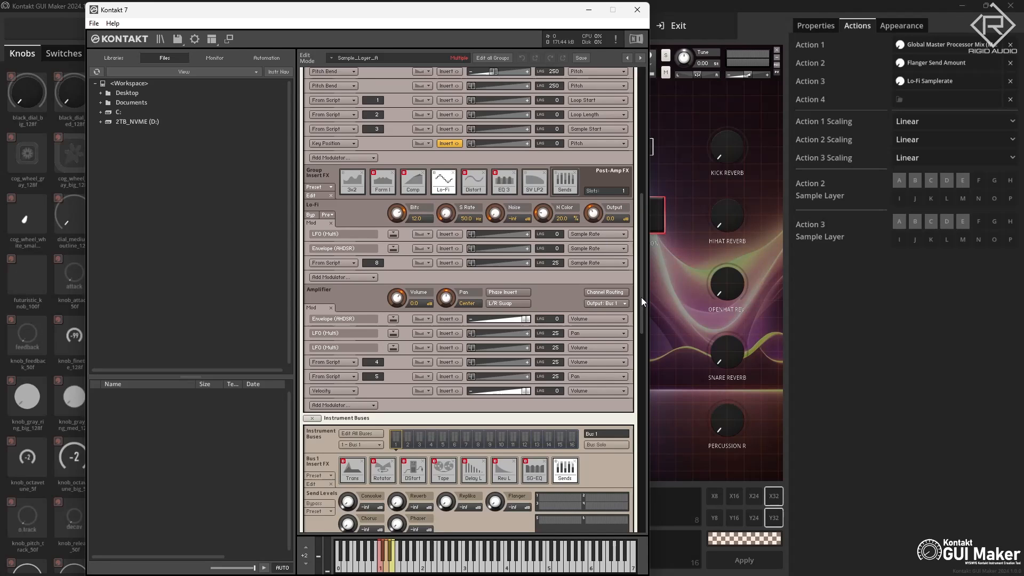
End multi-group editing, check the Lo-Fi insert effect of group Sample_Layer_B and reselect Sample_Layer_A
drag(642, 279, 644, 160)
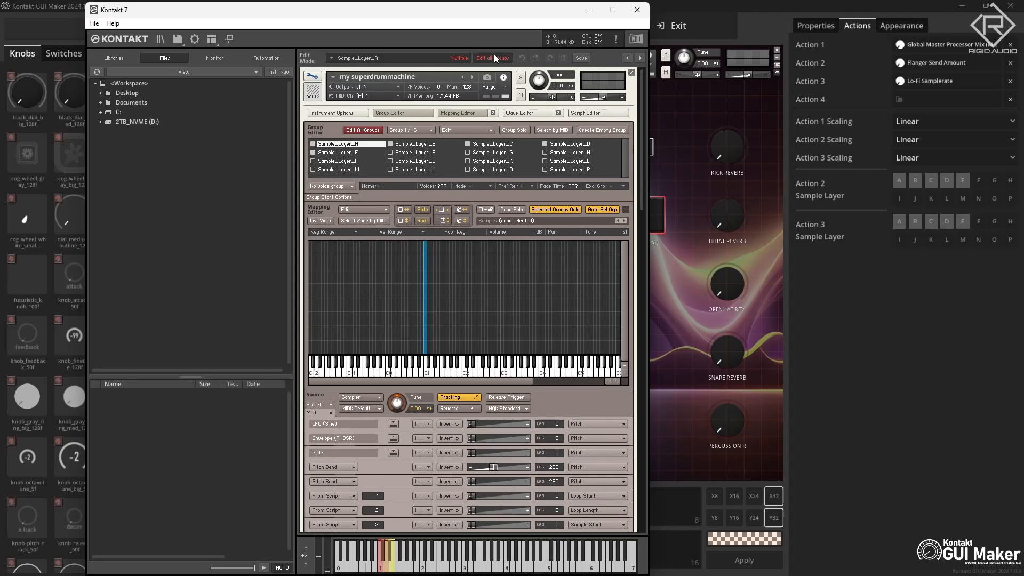
click(494, 56)
click(487, 59)
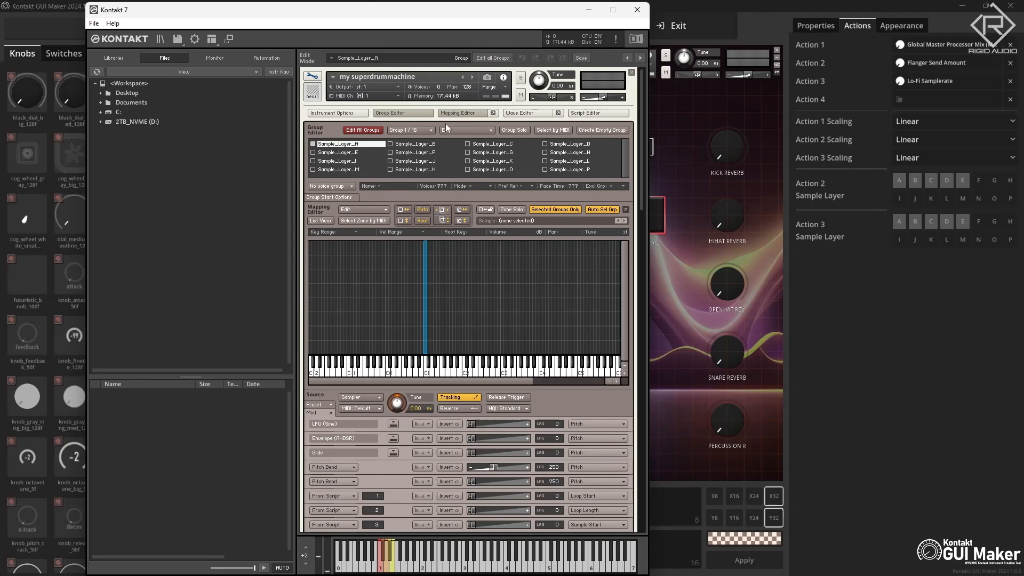
click(415, 143)
drag(642, 140, 634, 241)
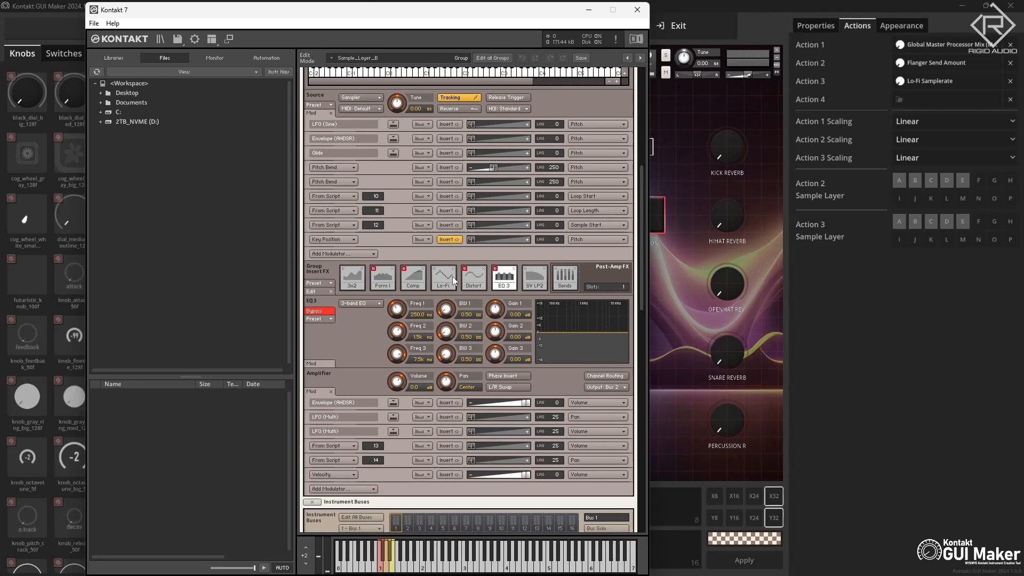
click(435, 269)
drag(640, 300, 641, 172)
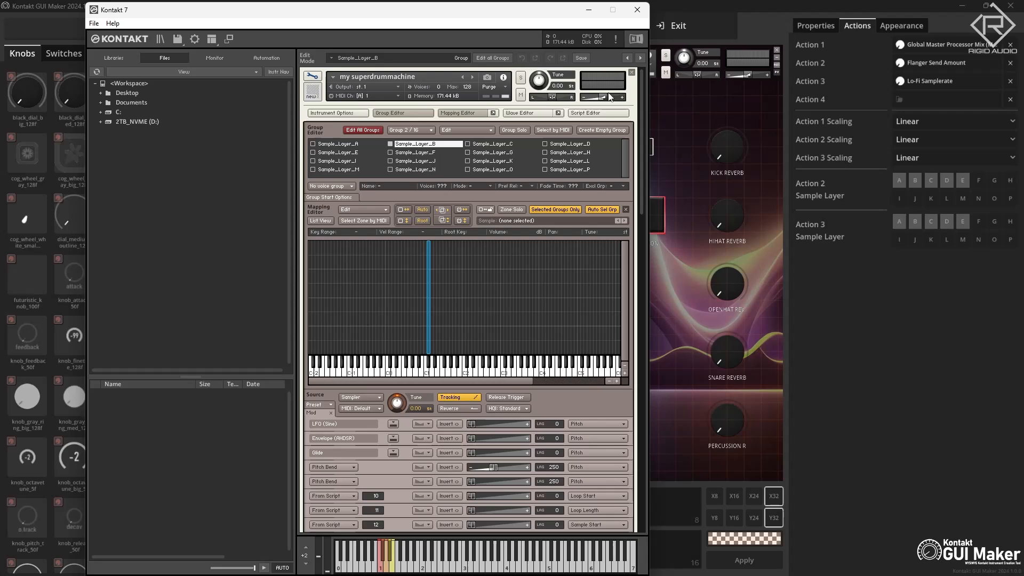
click(336, 143)
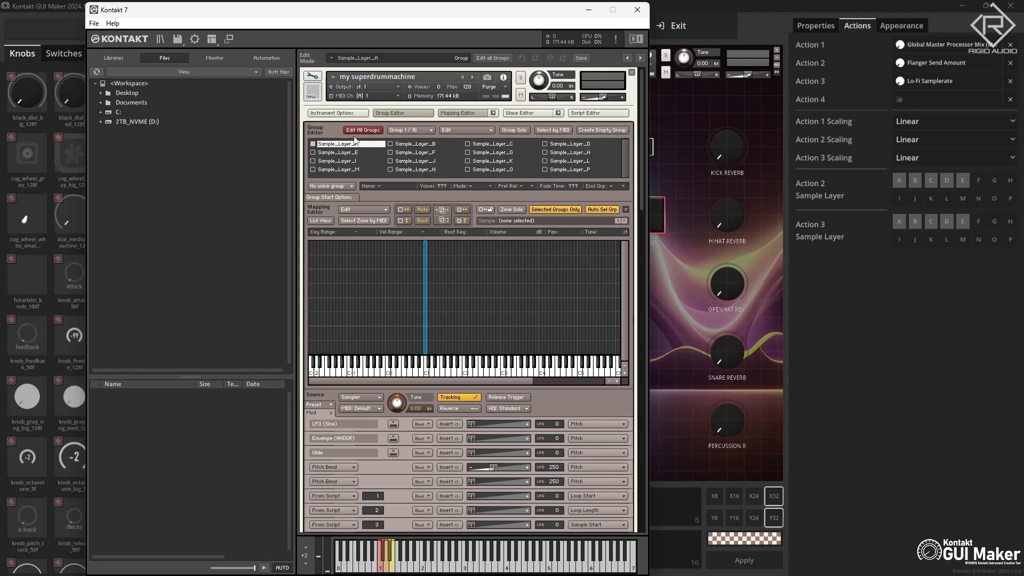
click(755, 2)
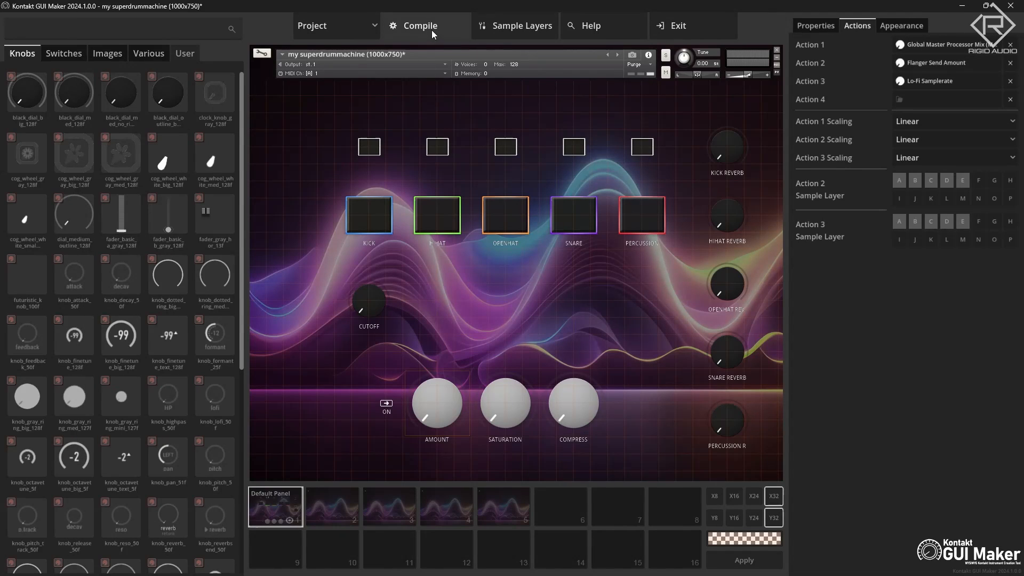
mouse_move(618, 574)
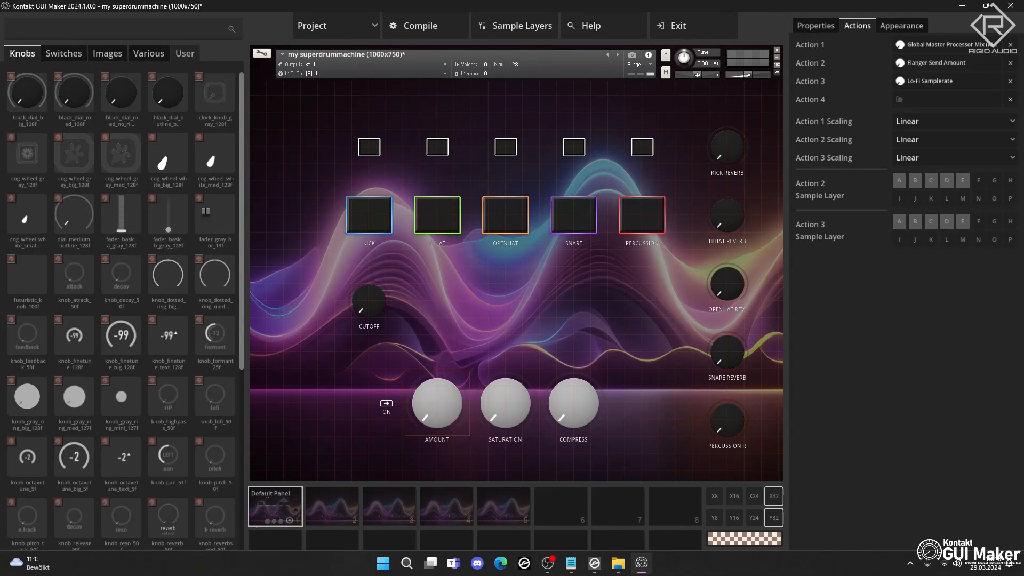
click(599, 569)
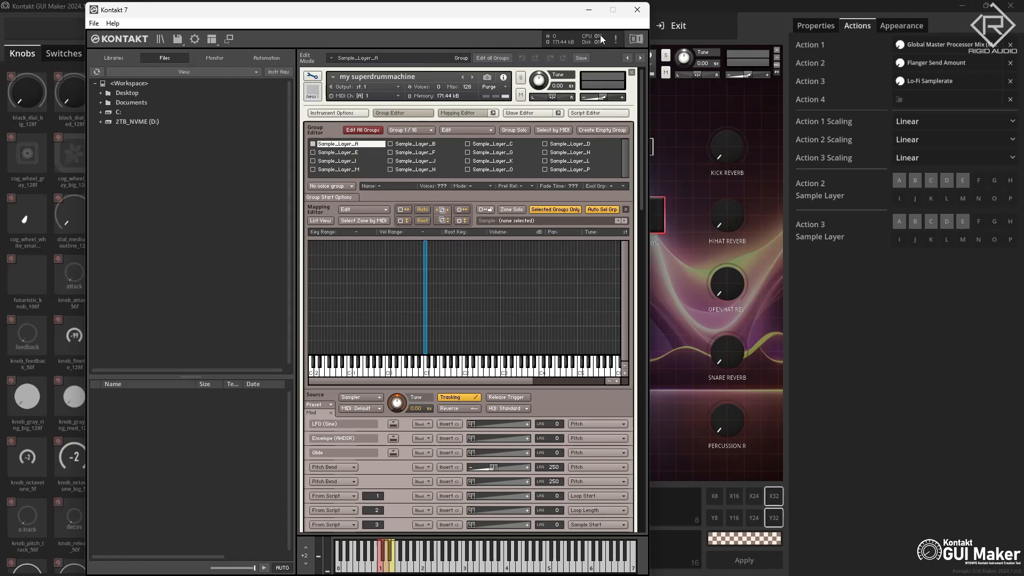
Leave the instrument's edit mode and test the AMOUNT knob over its full range
click(313, 76)
drag(493, 427, 549, 156)
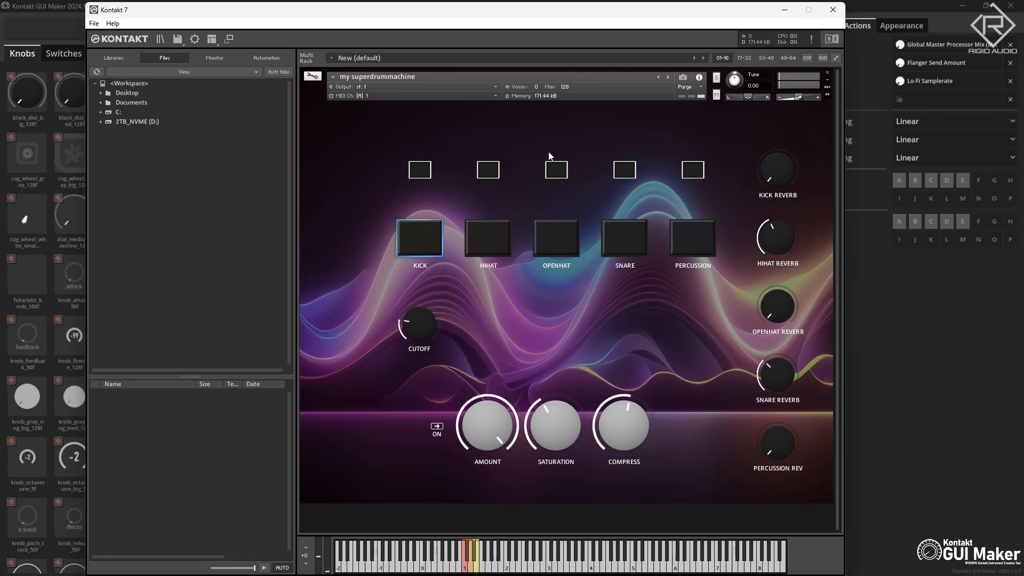
Switch to Kontakt GUI Maker and set the AMOUNT knob's Action 3 Scaling to Inverted
click(884, 190)
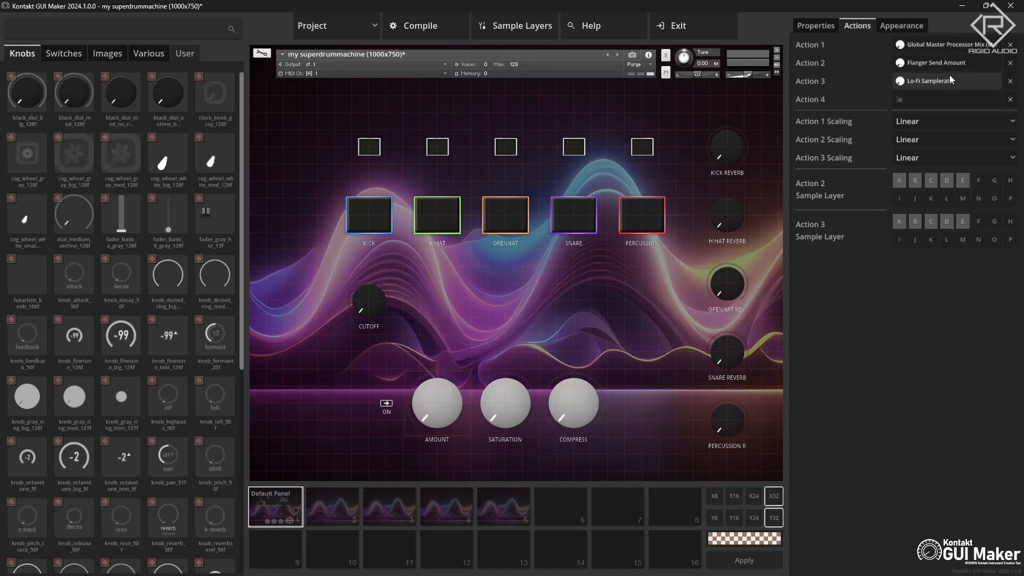
click(914, 158)
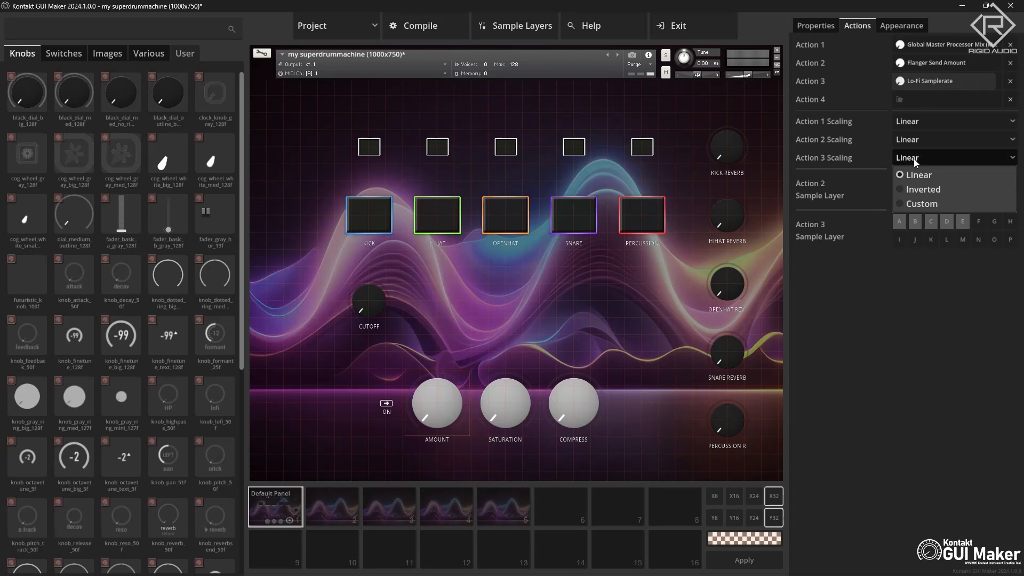
click(930, 189)
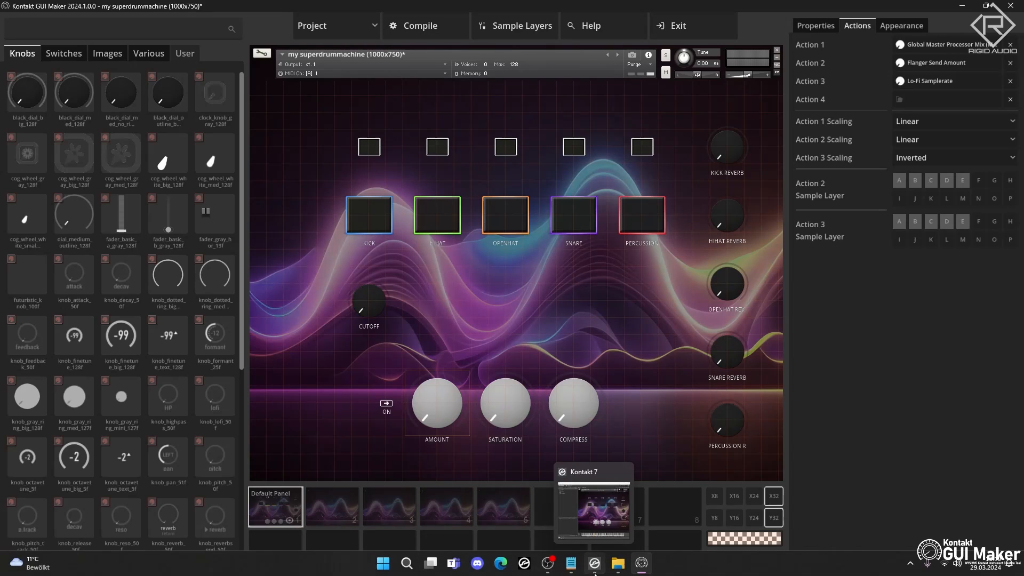
Switch to Kontakt 7 and test the AMOUNT knob with the inverted Lo-Fi scaling by turning it down
click(592, 566)
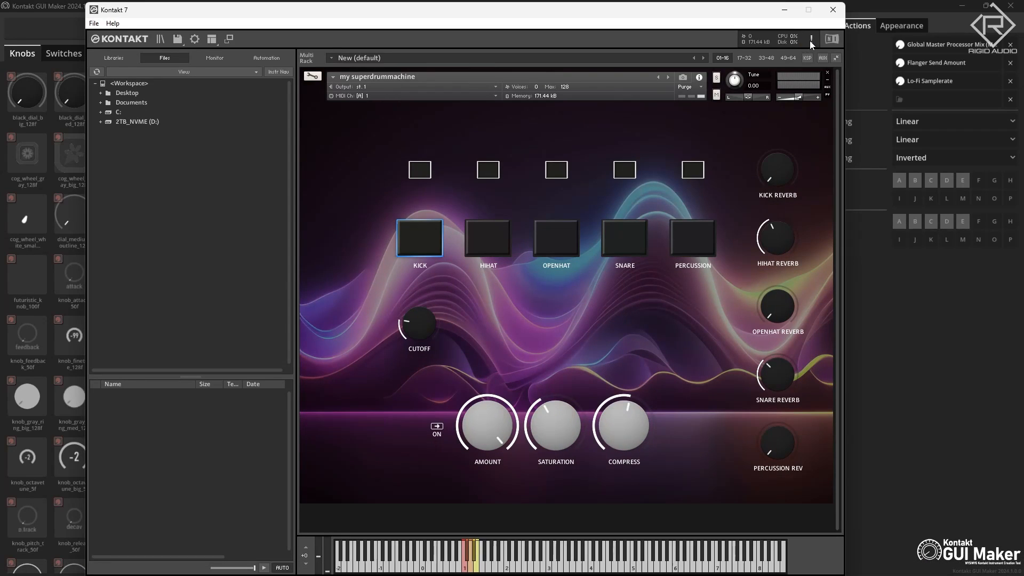
drag(486, 418, 504, 562)
drag(486, 429, 515, 475)
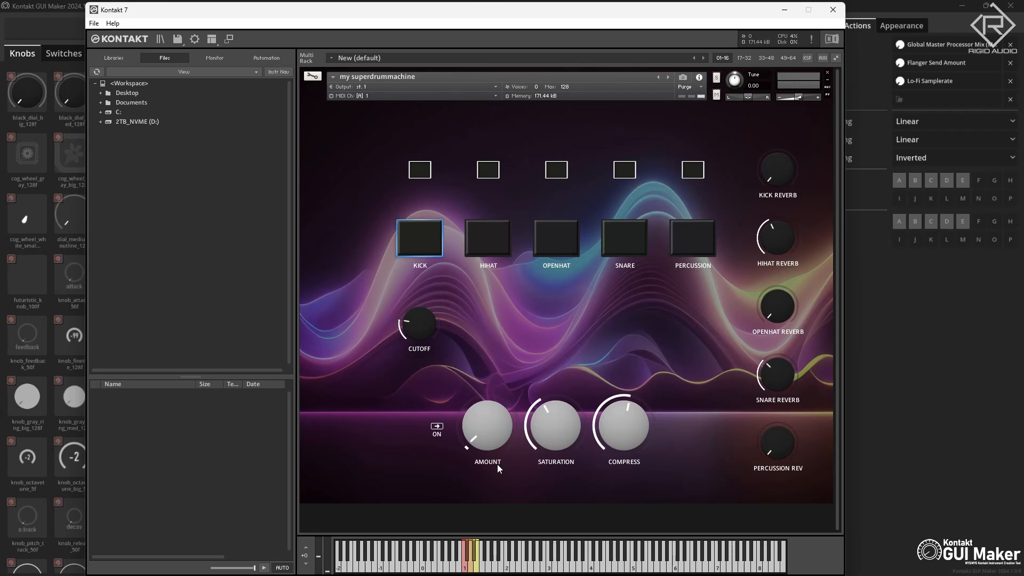
Switch to Kontakt GUI Maker, set the AMOUNT knob's Action 3 Scaling to Custom and sketch a trial falling curve across the frames
click(888, 4)
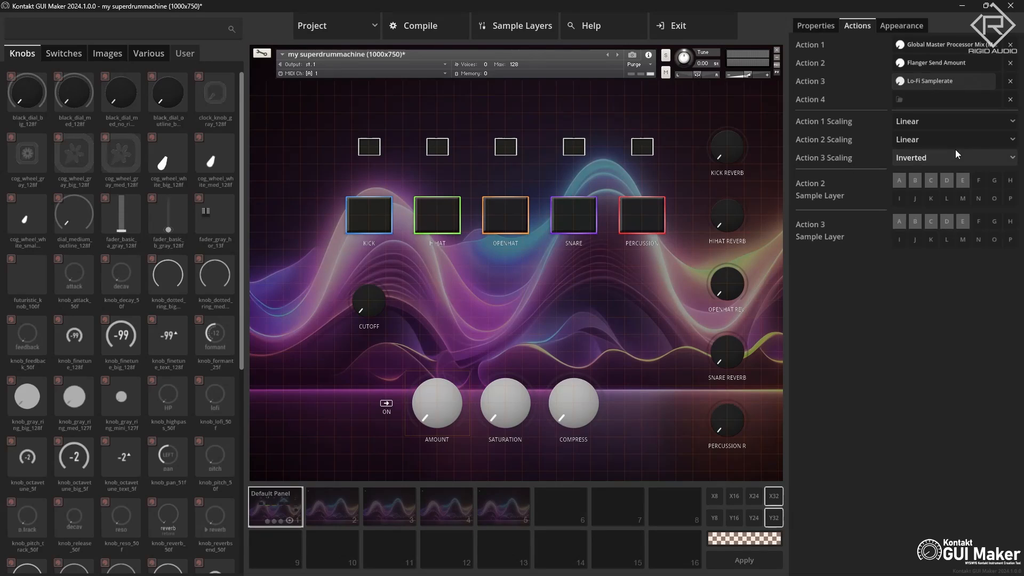
click(936, 156)
click(921, 203)
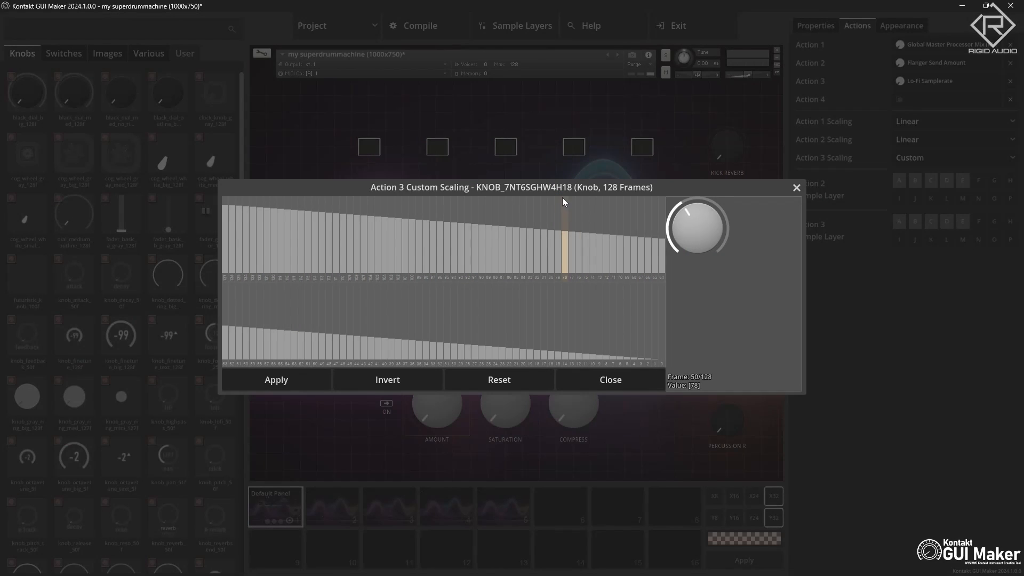
drag(564, 184, 570, 181)
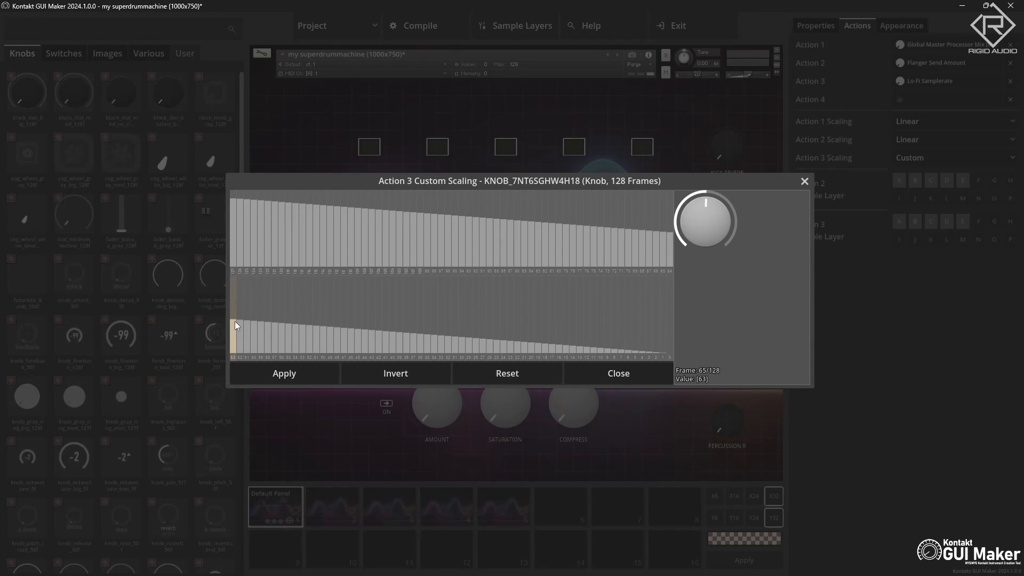
drag(322, 335, 363, 340)
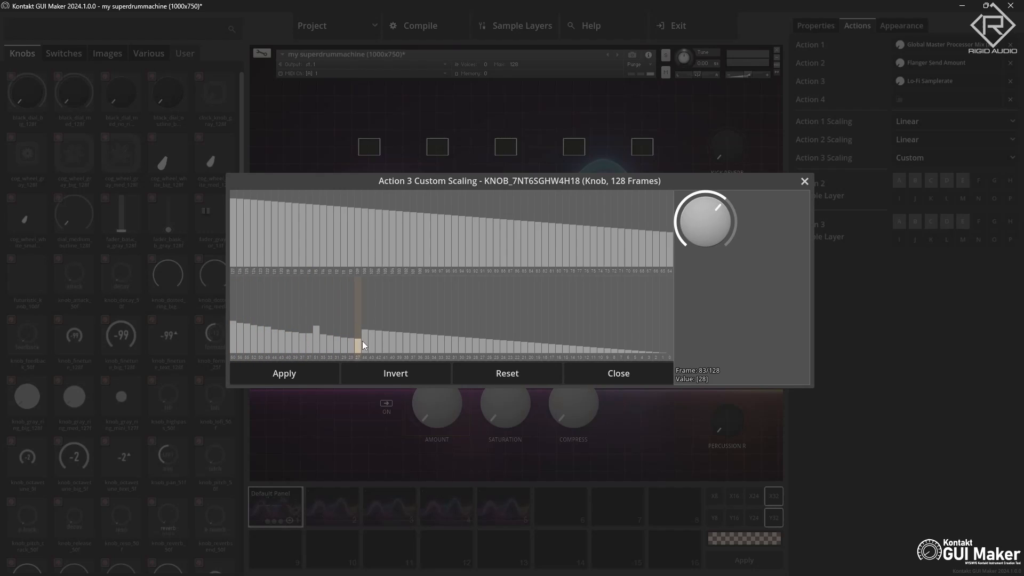
drag(443, 345, 476, 339)
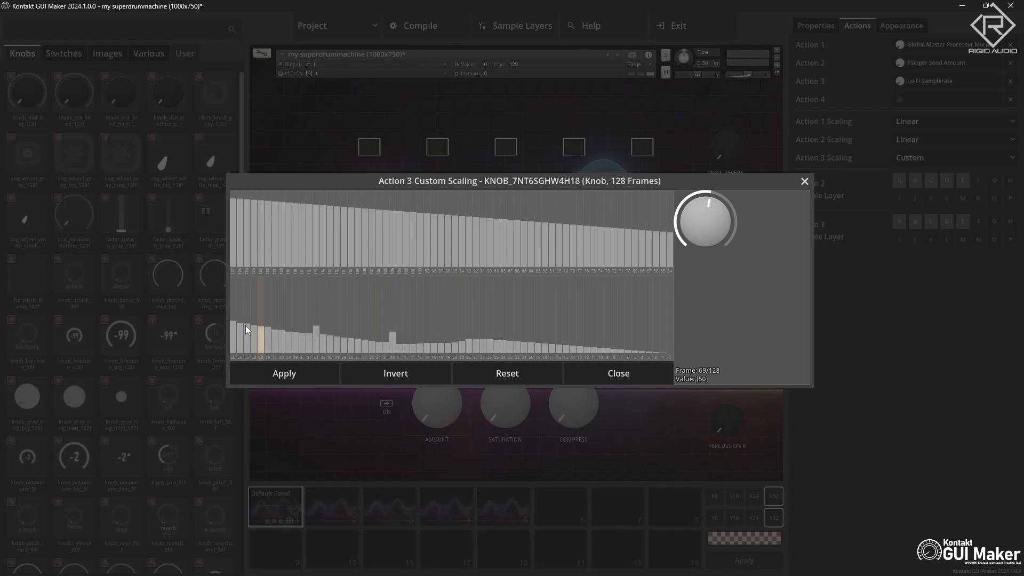
mouse_move(244, 323)
mouse_down()
mouse_move(233, 322)
mouse_move(665, 354)
mouse_up()
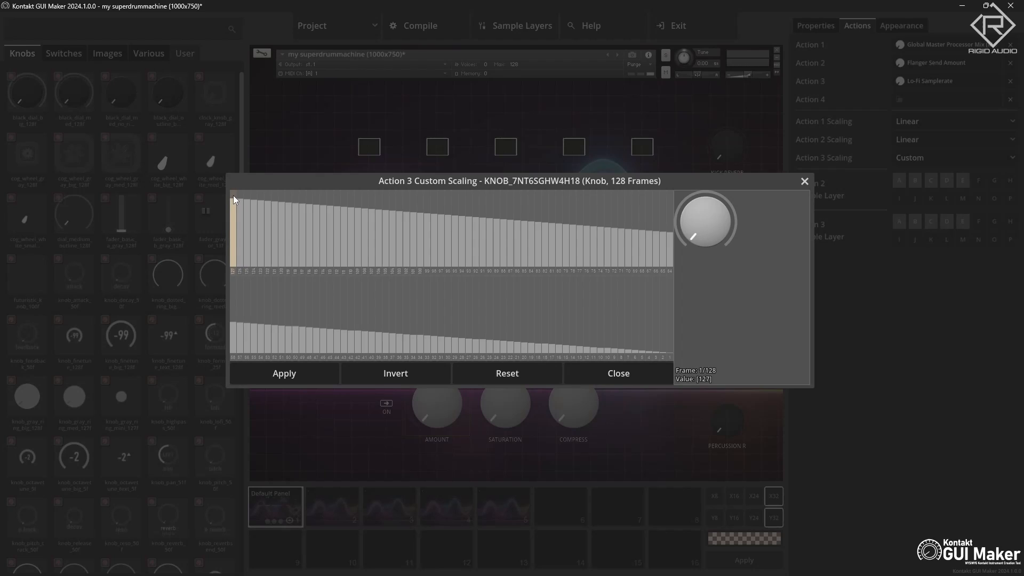
Redraw the custom scaling as a V, falling from 127 to near zero over the first half and rising back over the second, and apply it
mouse_move(235, 197)
mouse_down()
mouse_move(375, 233)
mouse_move(662, 267)
mouse_up()
mouse_move(235, 351)
mouse_down()
mouse_move(574, 313)
mouse_move(669, 279)
mouse_up()
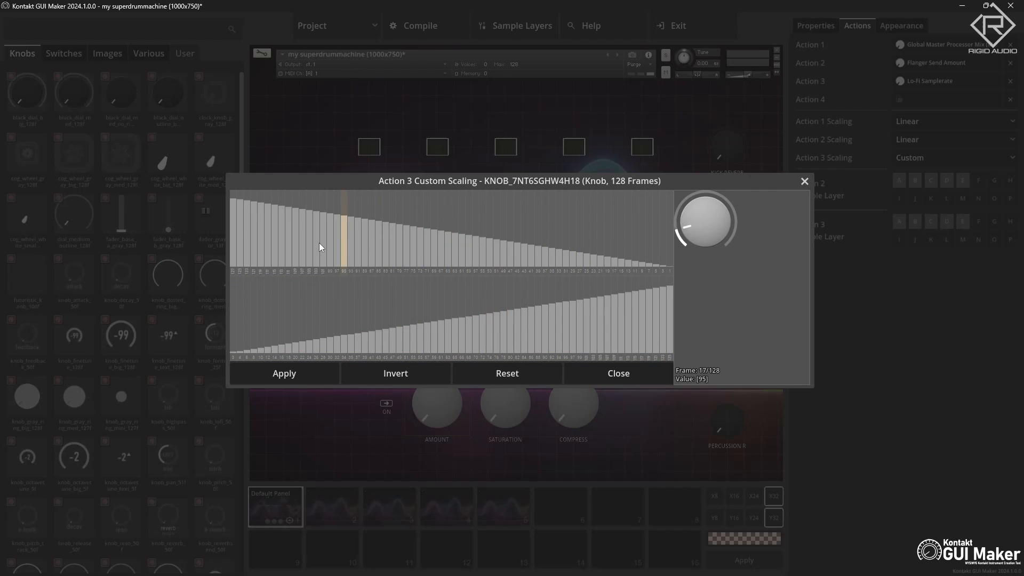
click(283, 372)
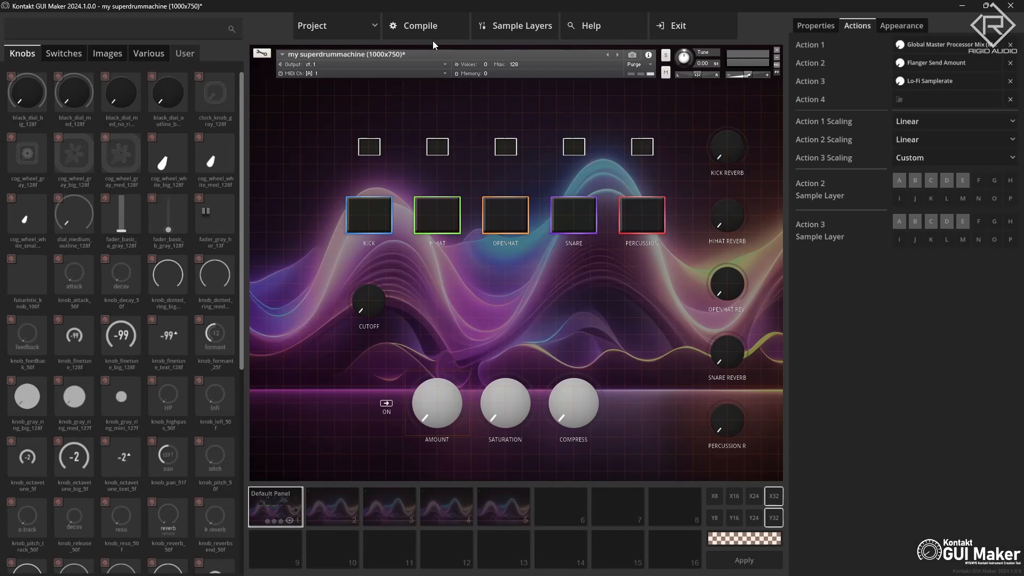
Compile the project, switch to Kontakt 7 and test the AMOUNT knob with the custom scaling
click(427, 29)
click(595, 566)
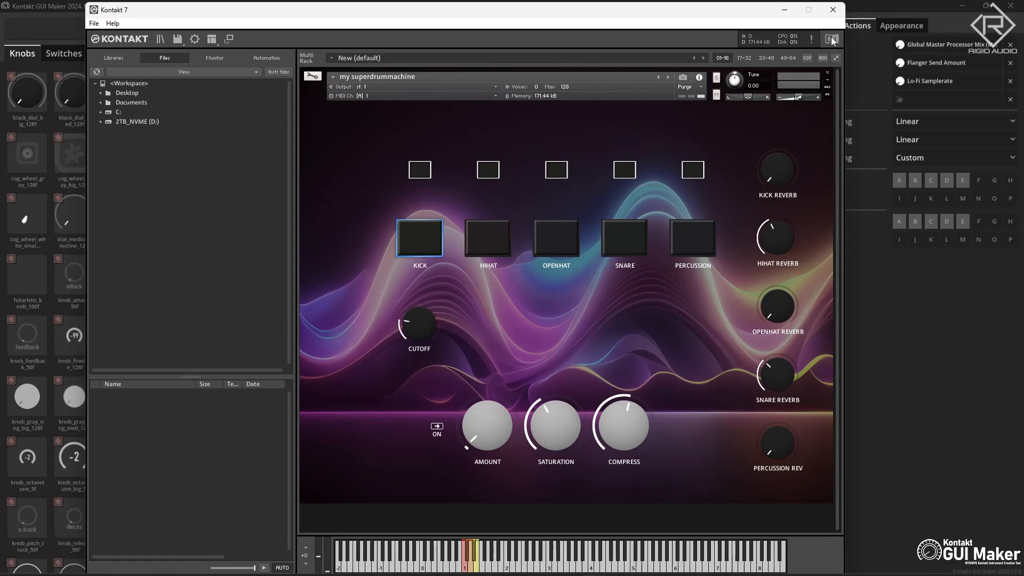
drag(506, 415, 532, 481)
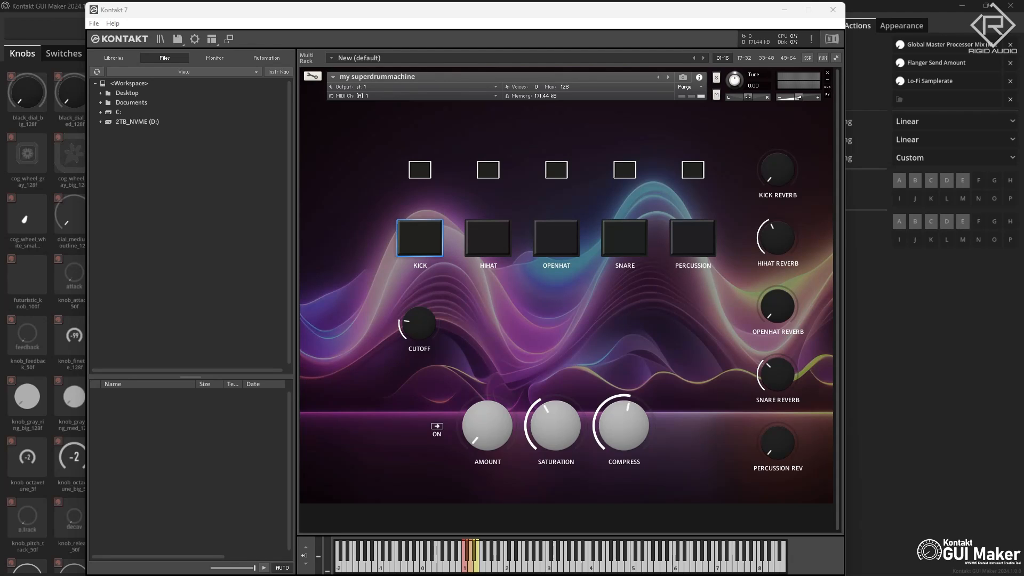
Select the HIHAT pad and return to the KICK pad to compare their CUTOFF settings
click(620, 305)
click(471, 244)
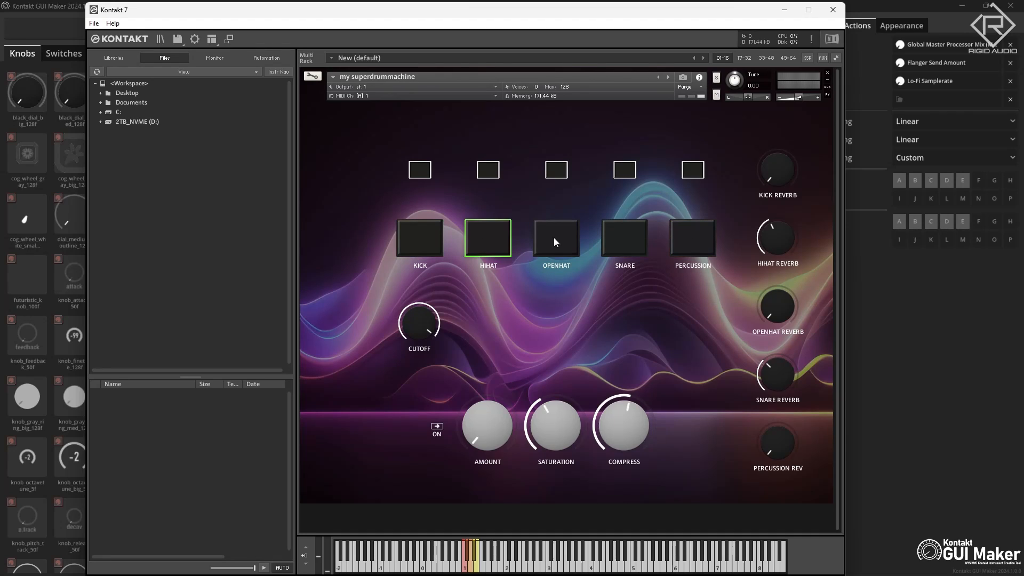
click(434, 242)
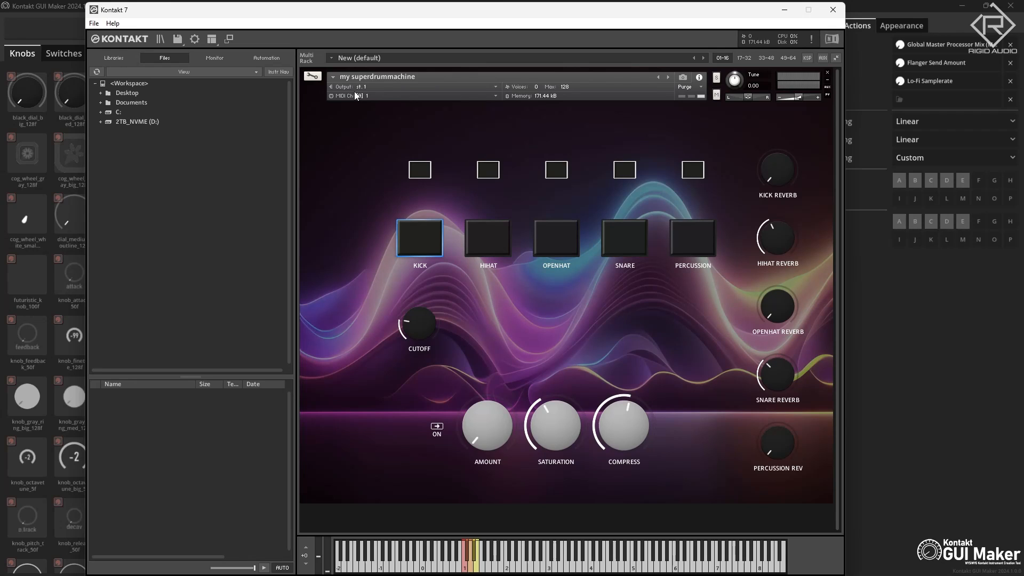
Open the instrument for editing, rename it superdrum - preset 1 and save it in the my superdrummachine project folder
click(320, 79)
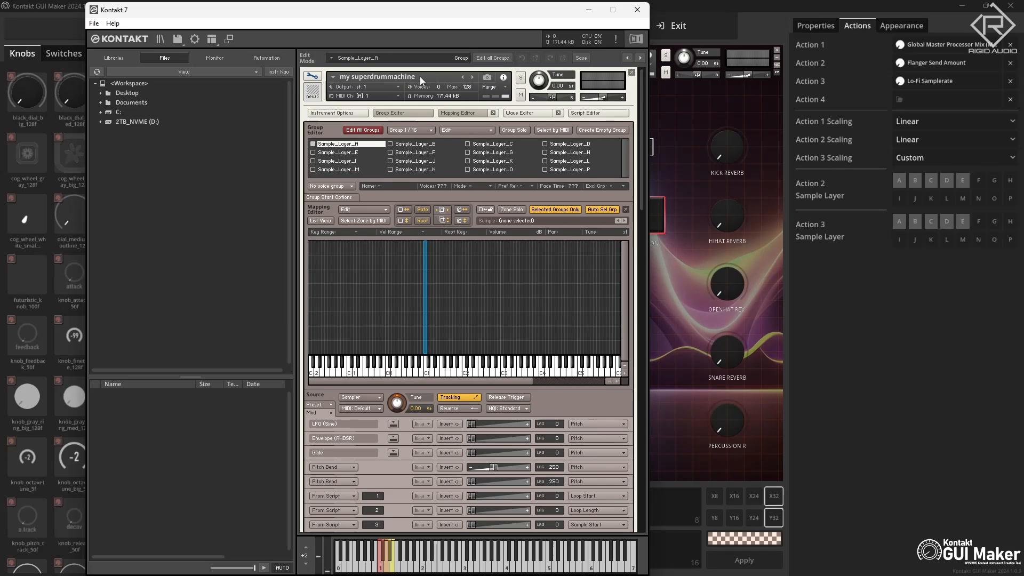
drag(420, 76, 336, 79)
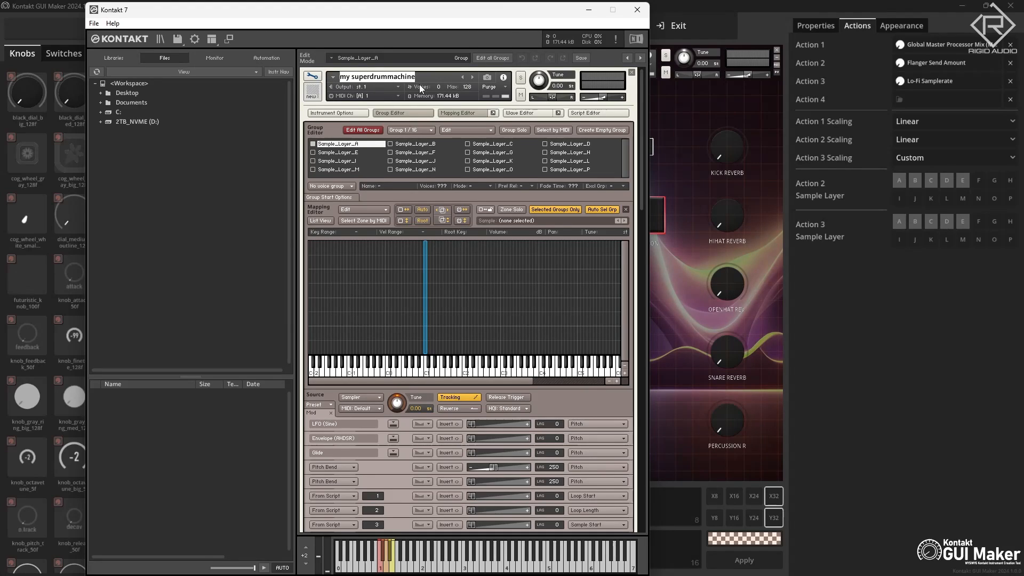
text(superdrum)
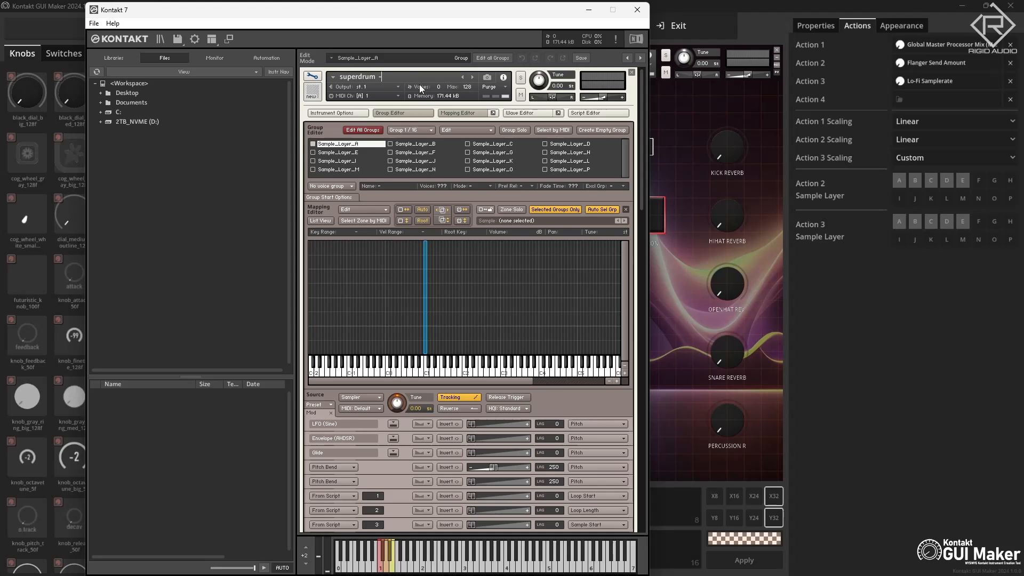
text( - preset 1)
Remove the open instrument and load superdrum - preset 1.nki from the my superdrummachine project folder
click(101, 93)
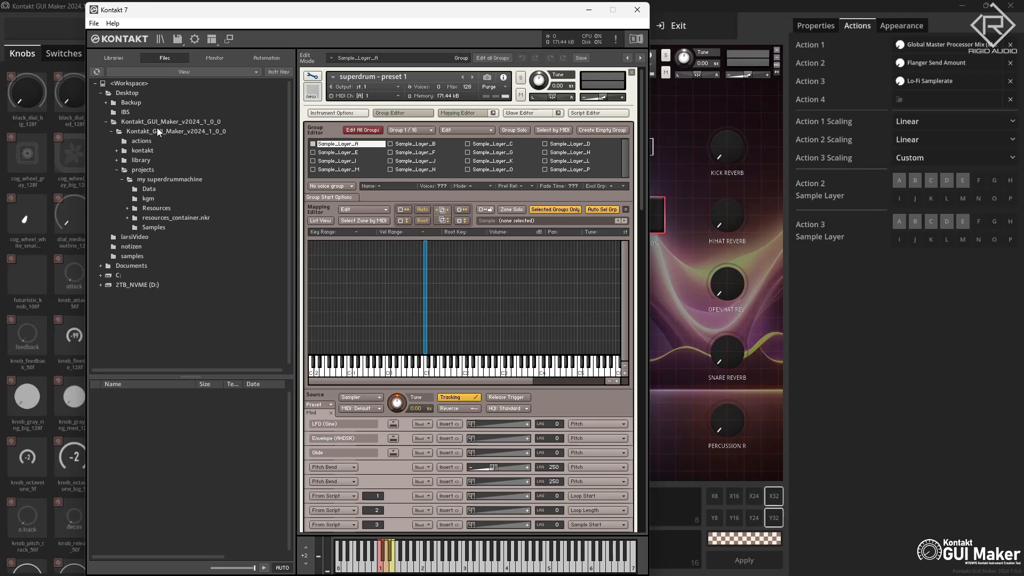
click(170, 181)
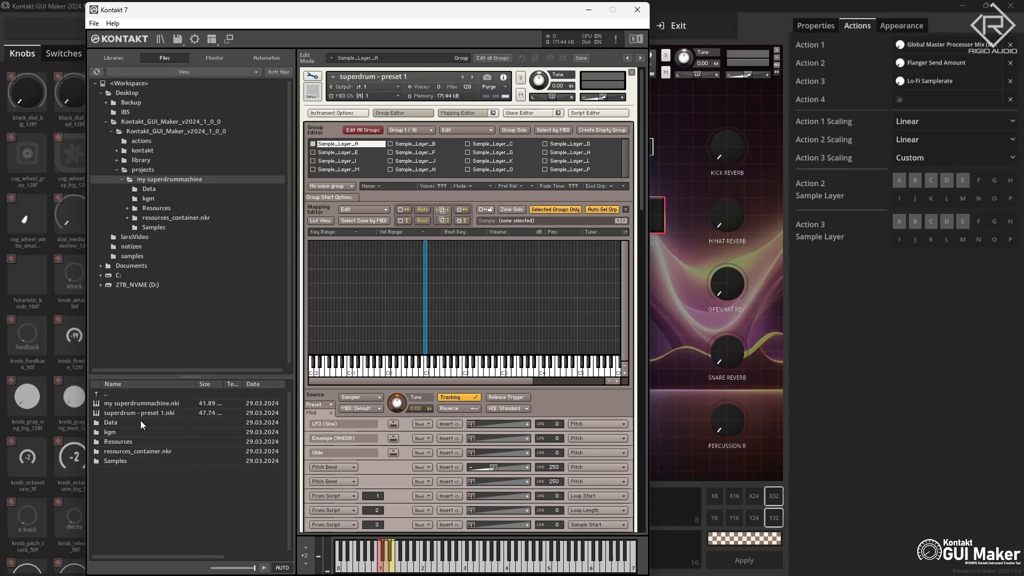
click(632, 73)
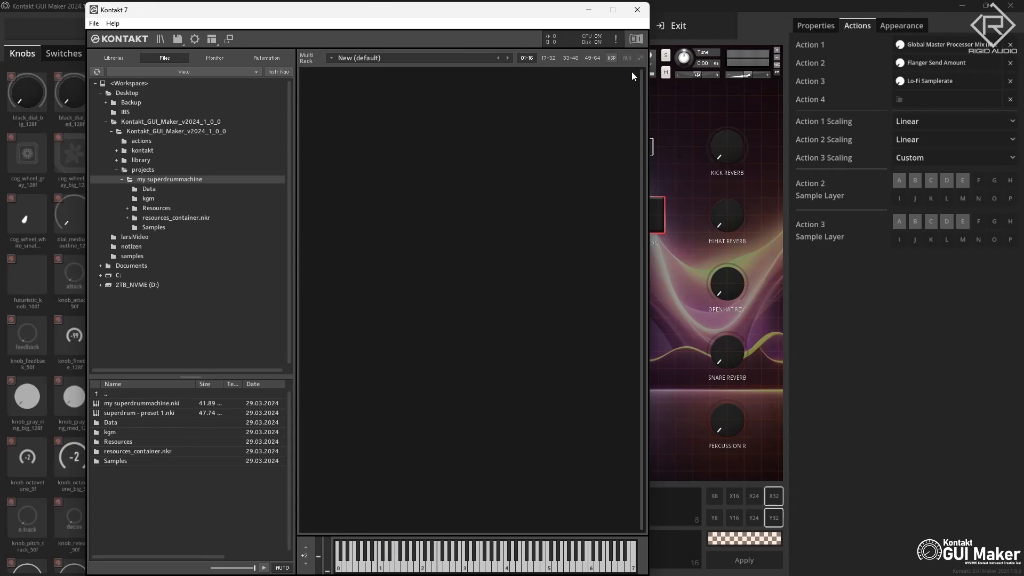
click(148, 412)
drag(416, 272, 416, 271)
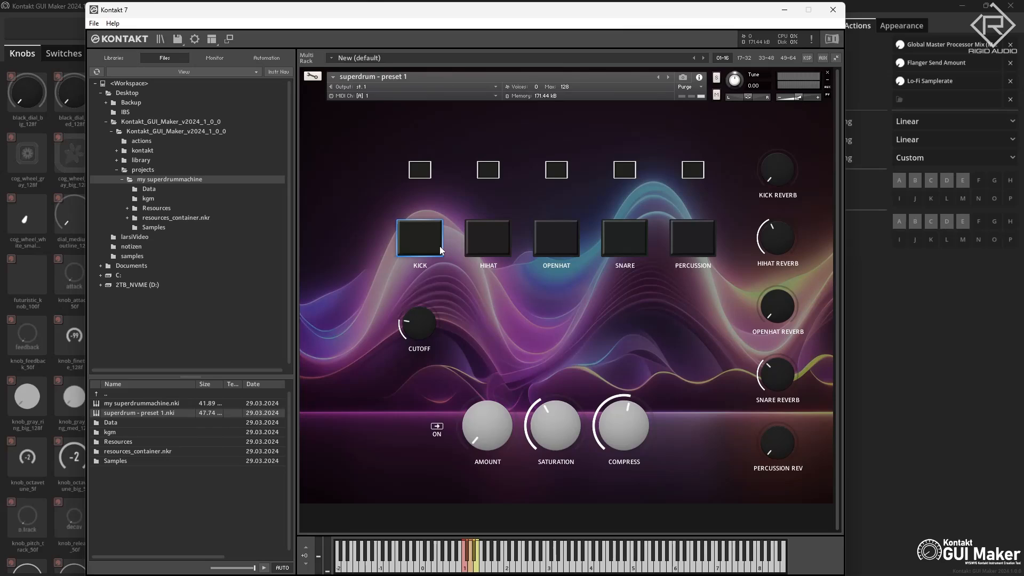
Turn AMOUNT up to just below its midpoint, adjust the CUTOFF knob and select the HIHAT and OPENHAT pads
drag(499, 371, 508, 308)
drag(430, 346, 428, 313)
click(500, 241)
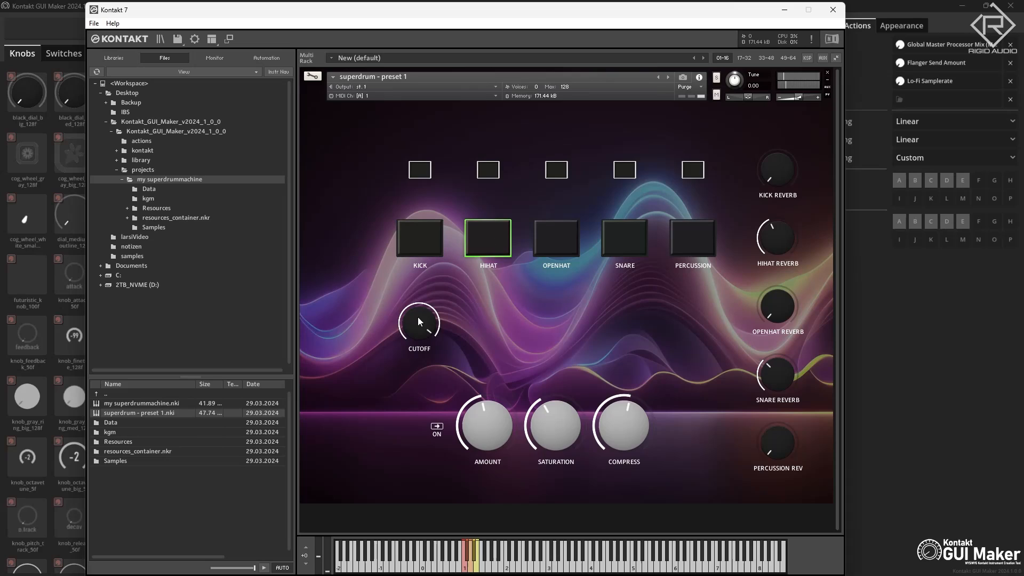
click(572, 242)
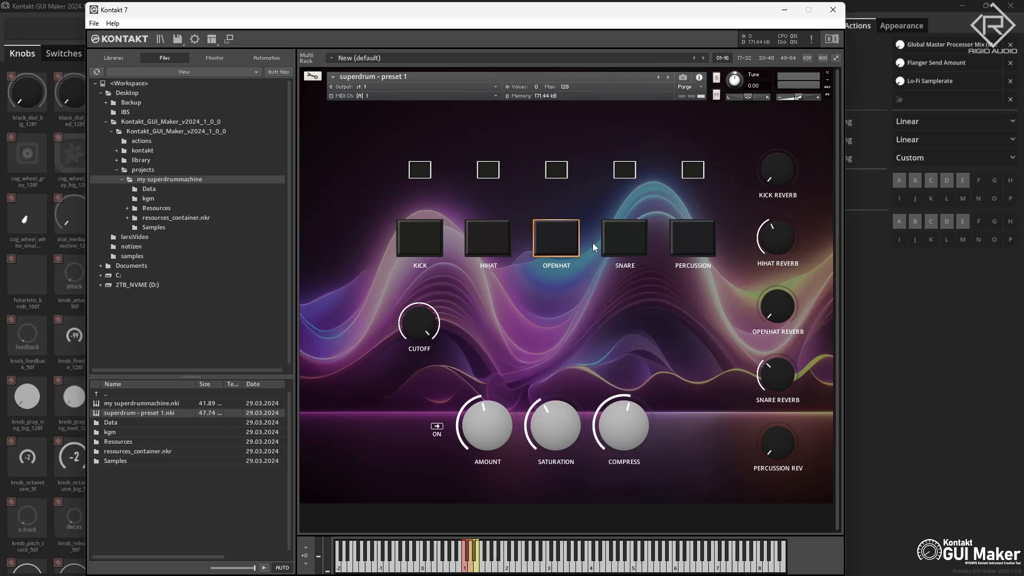
Lower the HIHAT reverb and adjust the other layers' reverb knobs slightly
drag(768, 237, 779, 262)
drag(777, 308, 776, 300)
drag(778, 376, 778, 369)
Turn off the small switches above the HIHAT and SNARE pads and leave the OPENHAT switch on
click(498, 172)
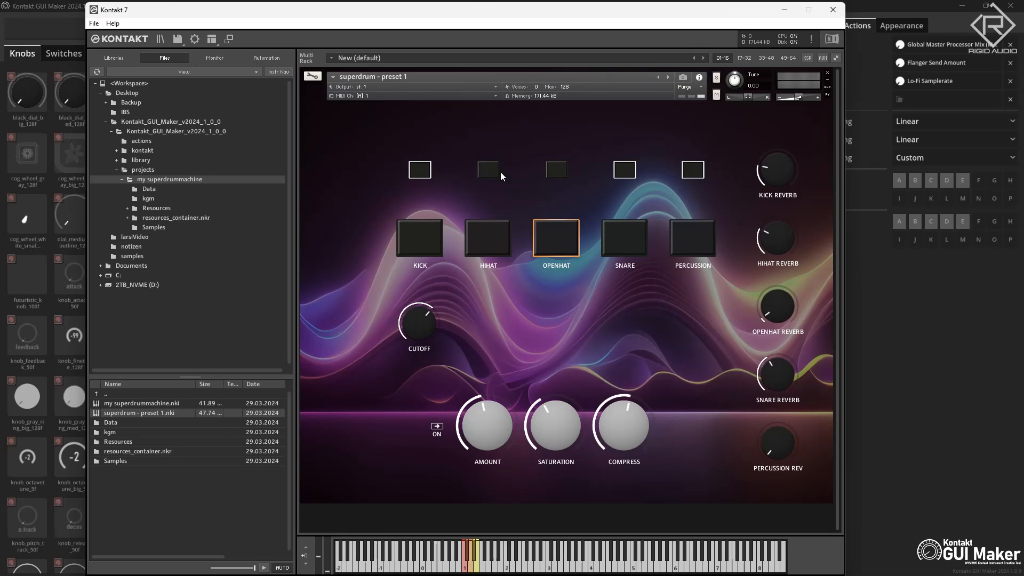
click(625, 170)
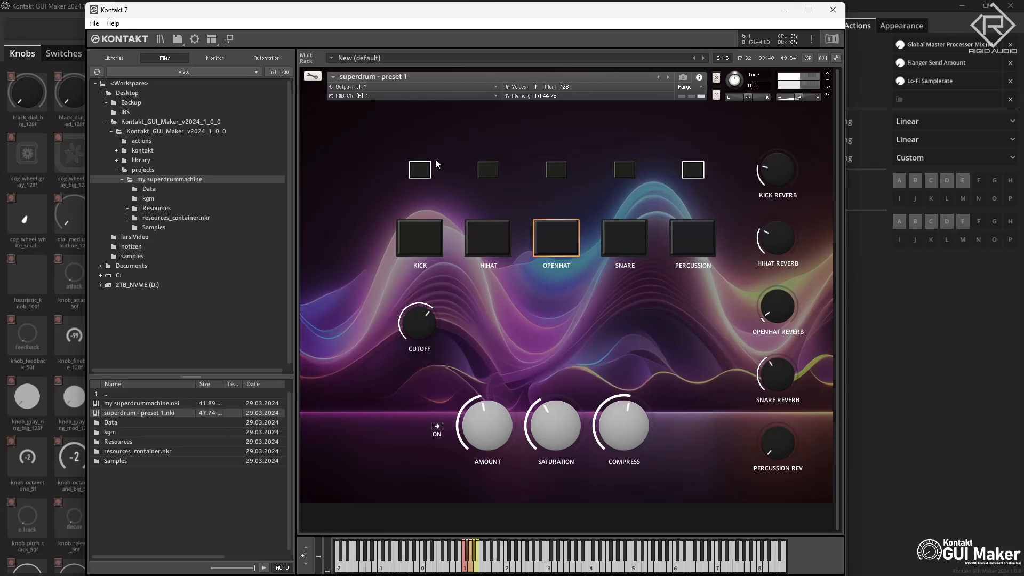
click(555, 168)
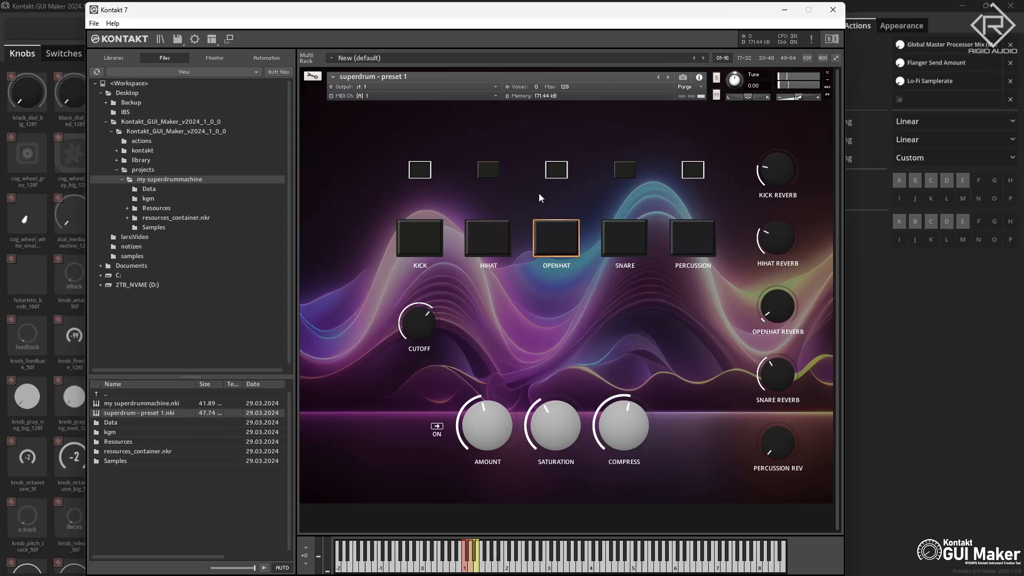
Save the changed preset, remove the instrument and reload superdrum - preset 1.nki
click(313, 78)
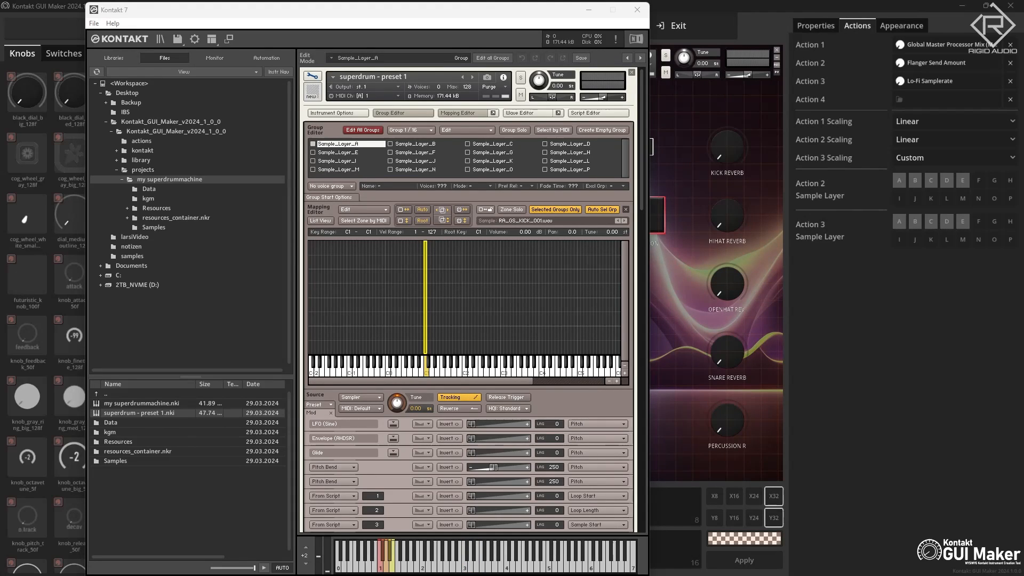
click(631, 72)
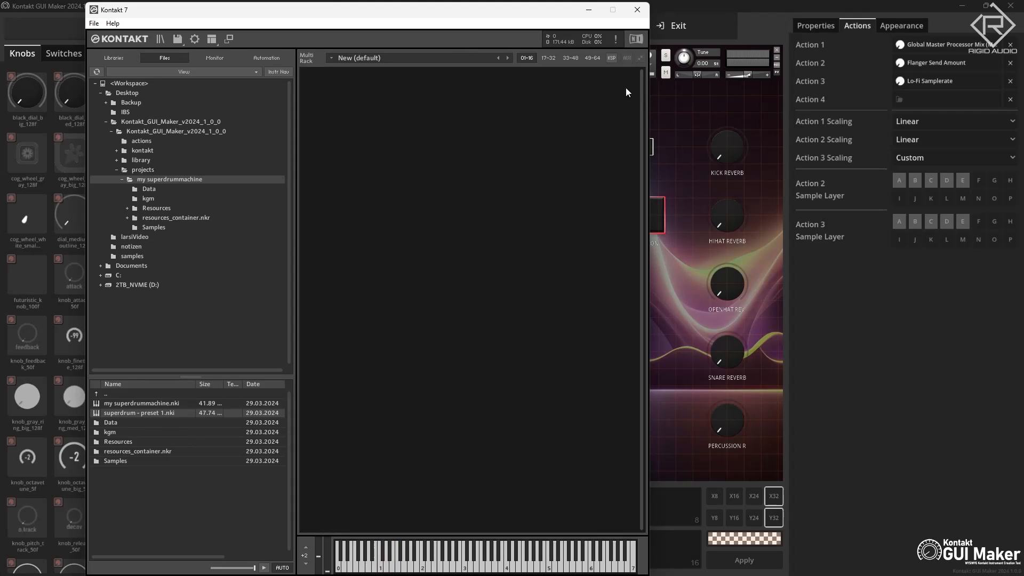
drag(164, 418, 474, 315)
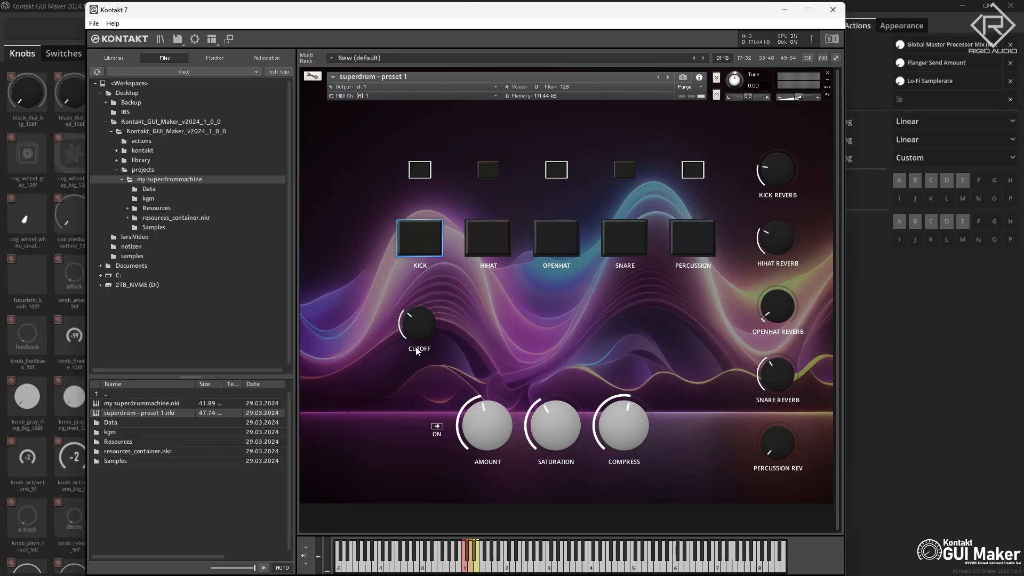
Turn the HIHAT and SNARE switches back on and raise the reverb, AMOUNT, SATURATION, COMPRESS and CUTOFF knobs for a new sound
click(482, 169)
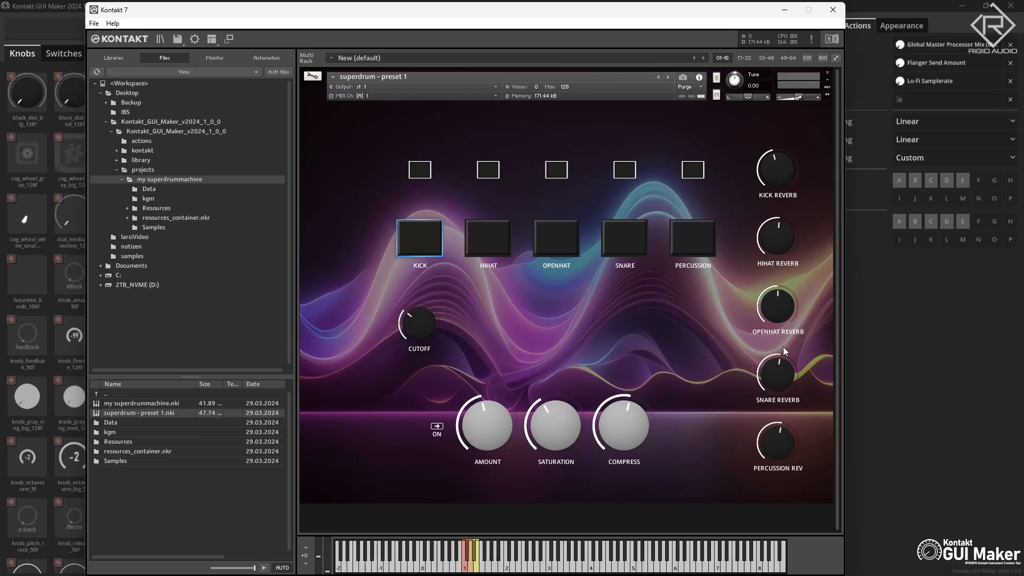
drag(494, 426, 504, 355)
drag(421, 291, 333, 100)
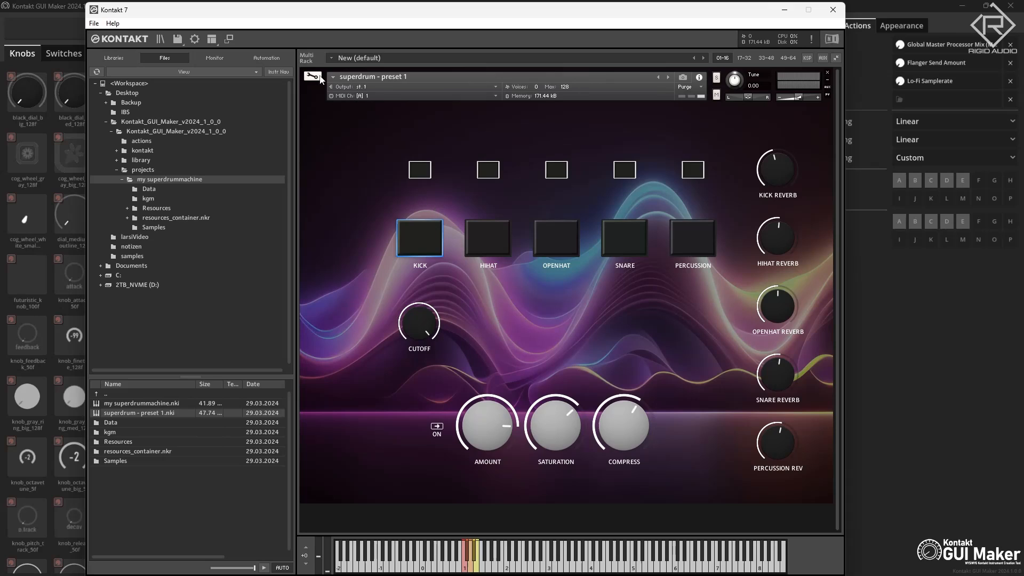
Open the instrument for editing, browse to the project's Samples folder and rename the instrument as superdrum - preset 2
click(319, 77)
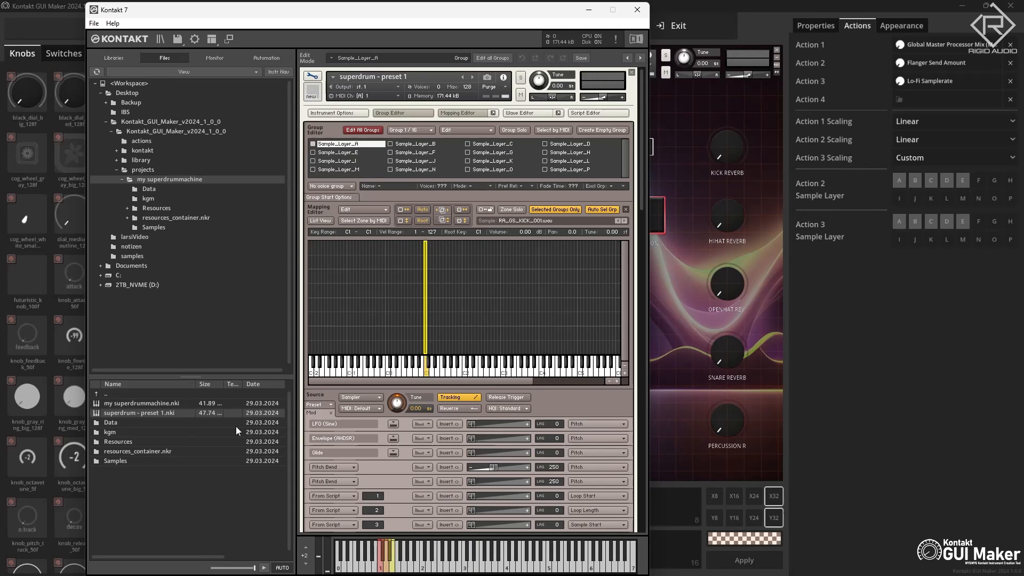
double_click(149, 458)
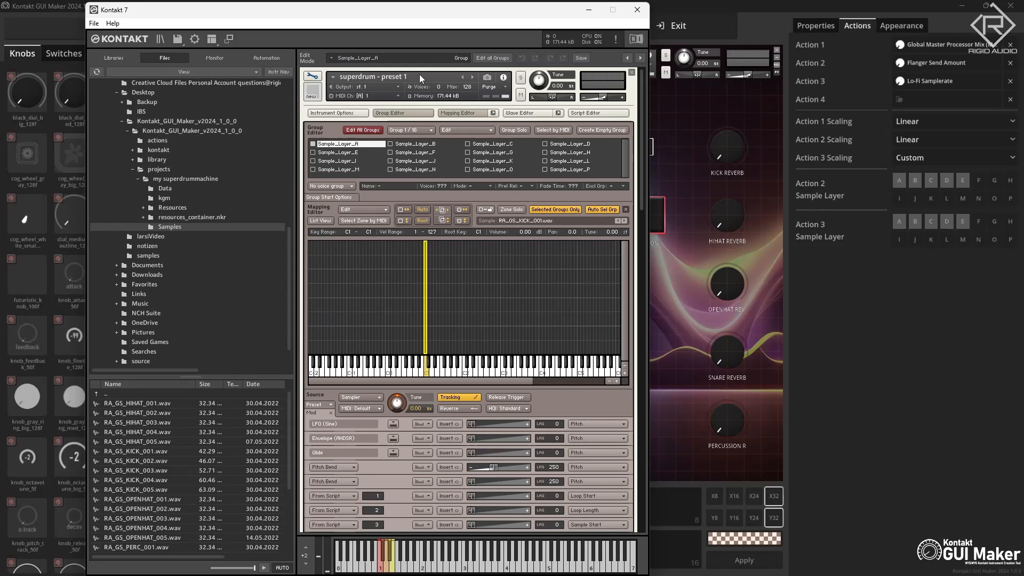
key(BackSpace)
text(2)
Replace the kick sample in Sample_Layer_A with RA_GS_KICK_002.wav on key C1
drag(405, 302, 434, 315)
key(Delete)
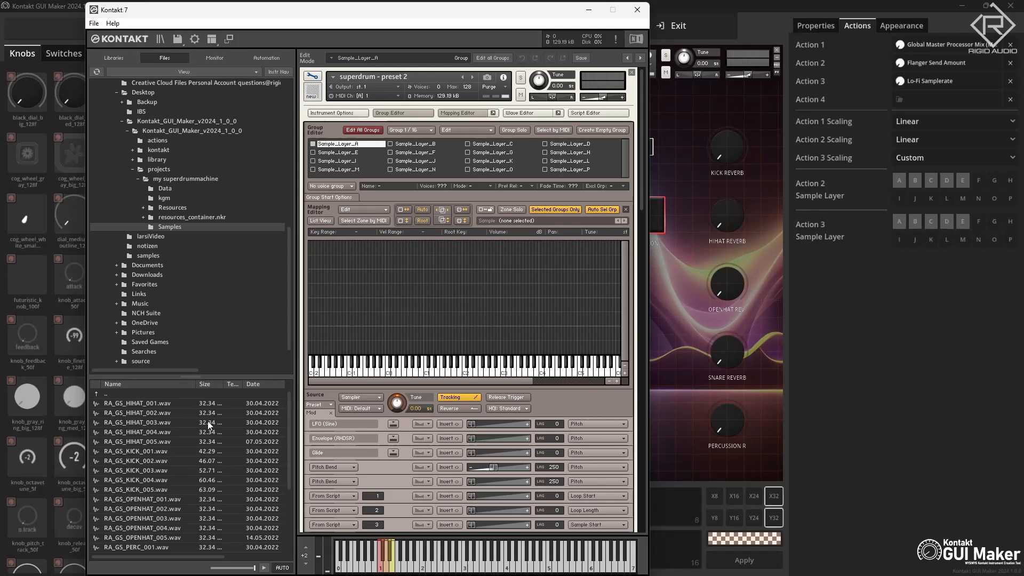
drag(159, 461, 425, 299)
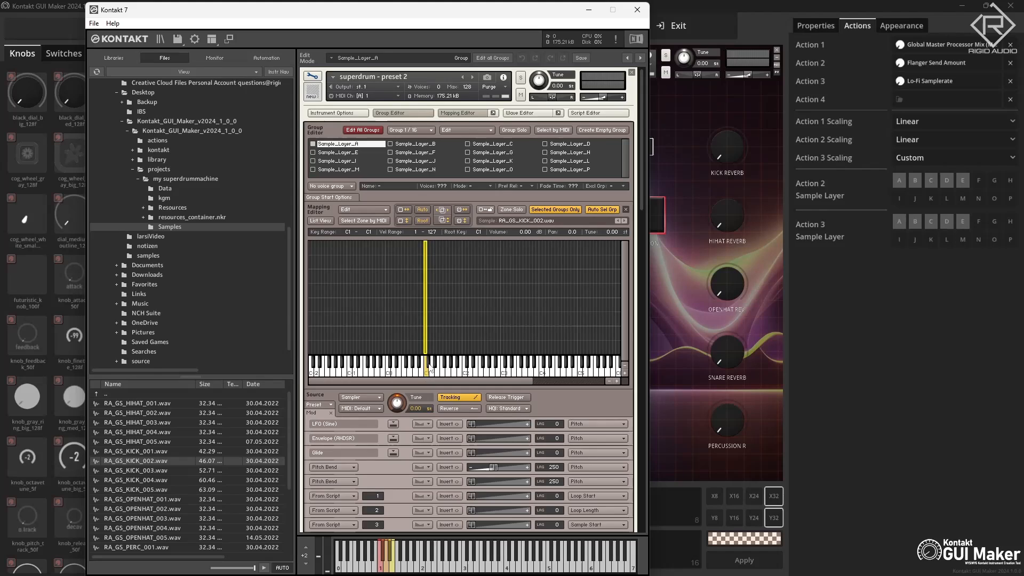
Swap the hi-hat sample in Sample_Layer_B for the next one and set Sample_Layer_C's sample to RA_GS_OPENHAT_002.wav
click(427, 145)
click(428, 304)
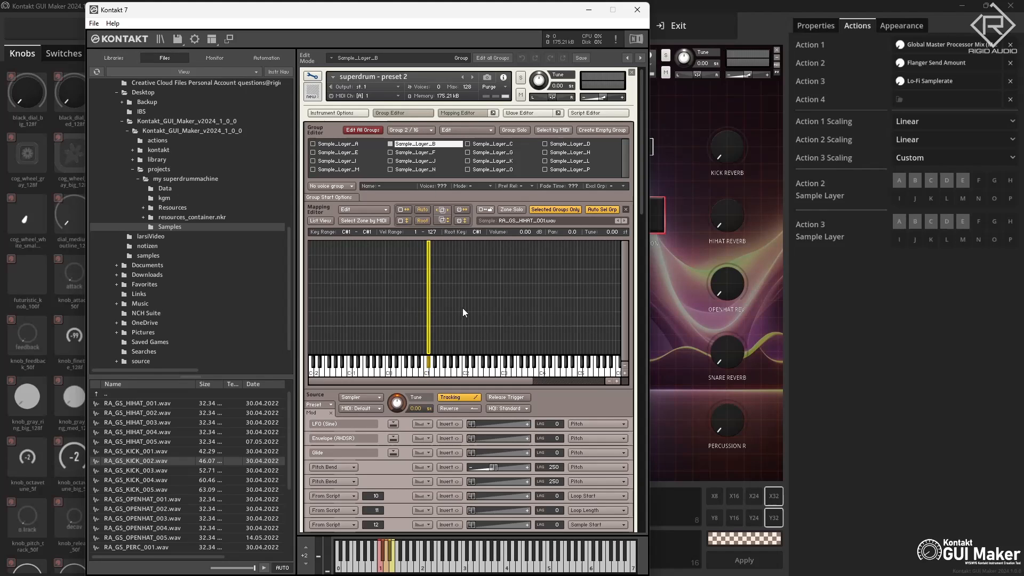
click(625, 220)
click(505, 144)
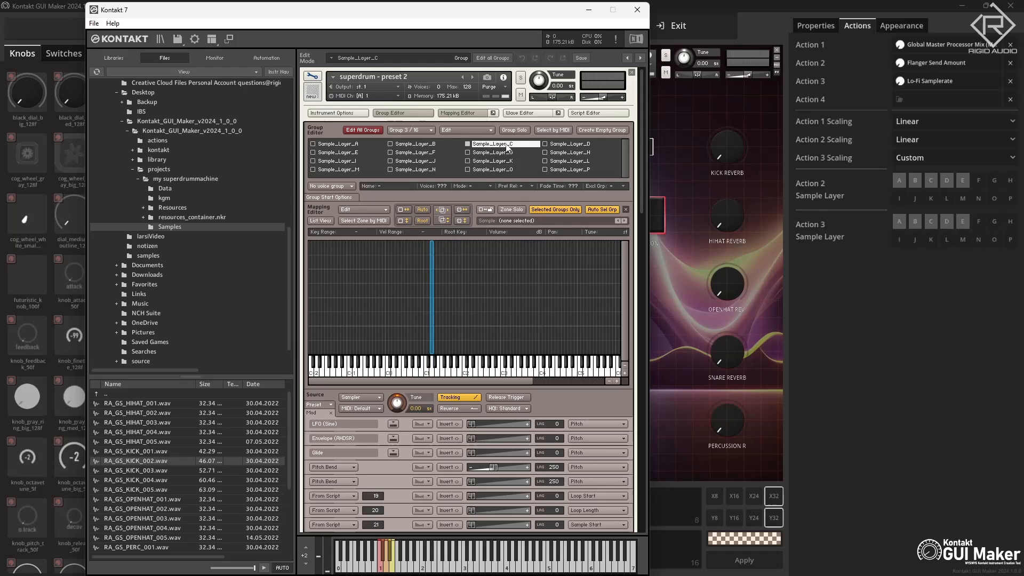
click(433, 295)
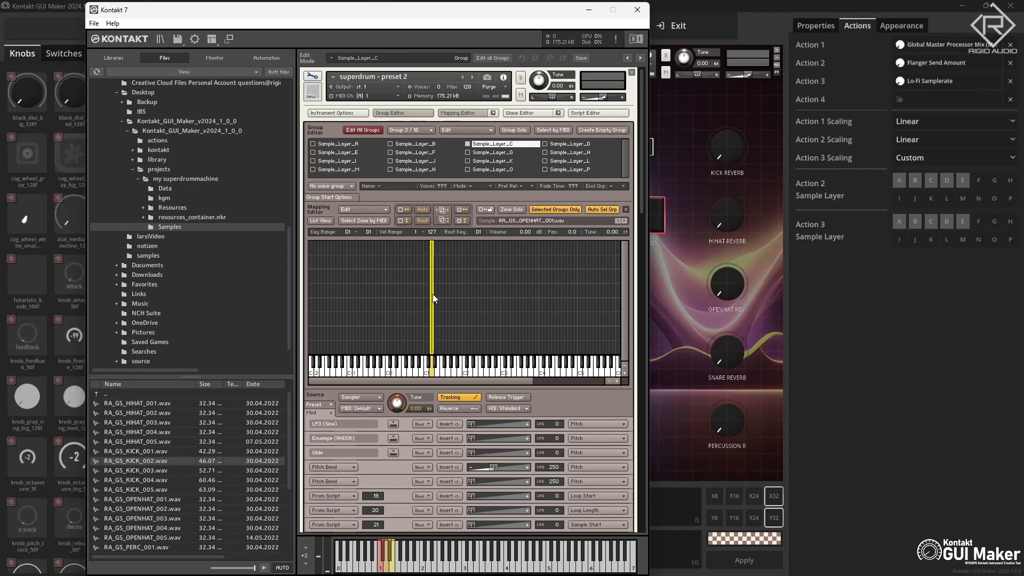
click(625, 221)
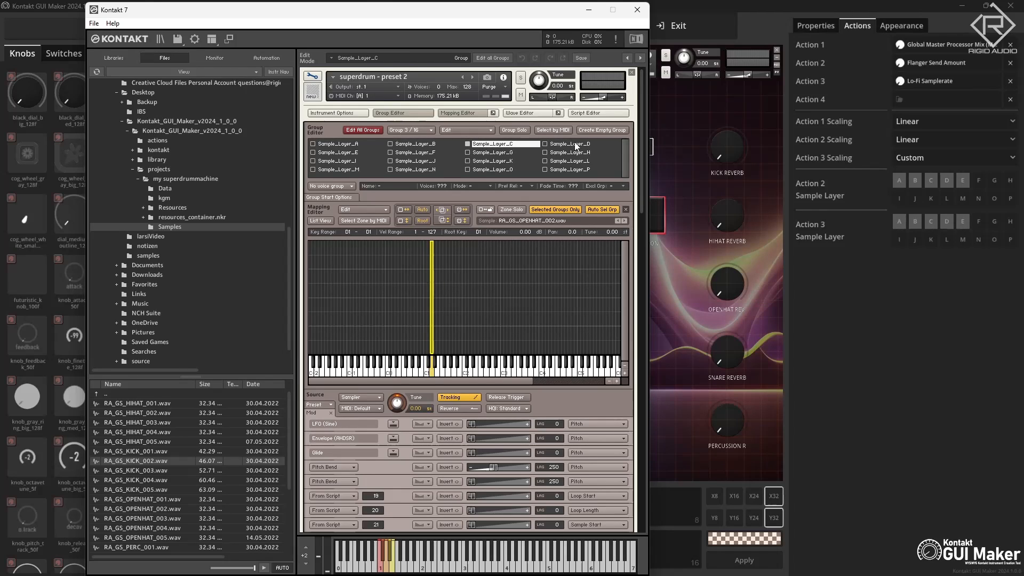
Swap Sample_Layer_D's snare for the next sample, set Sample_Layer_E's sample to RA_GS_PERC_002.wav and return to the instrument's performance view
click(435, 272)
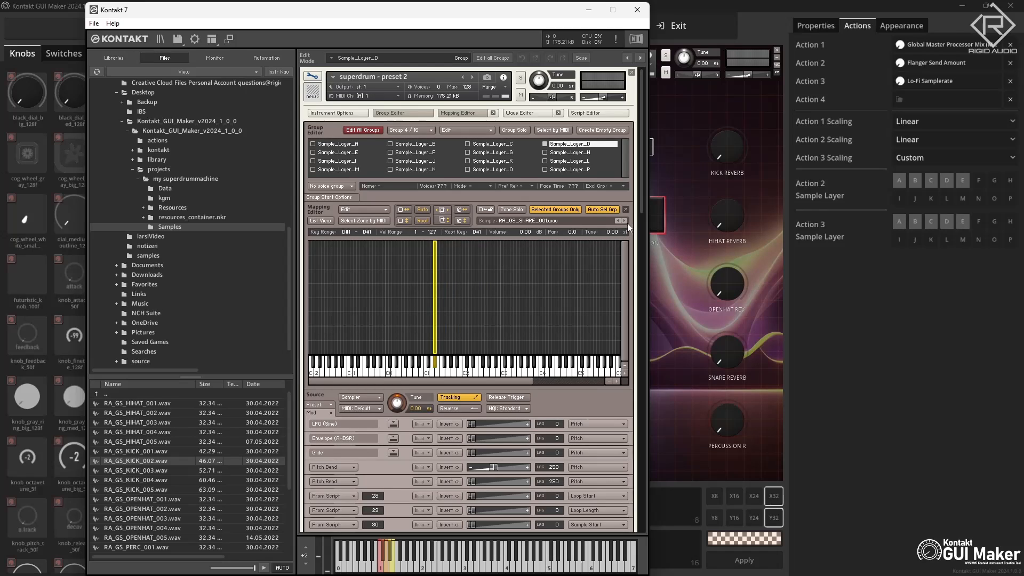
click(339, 153)
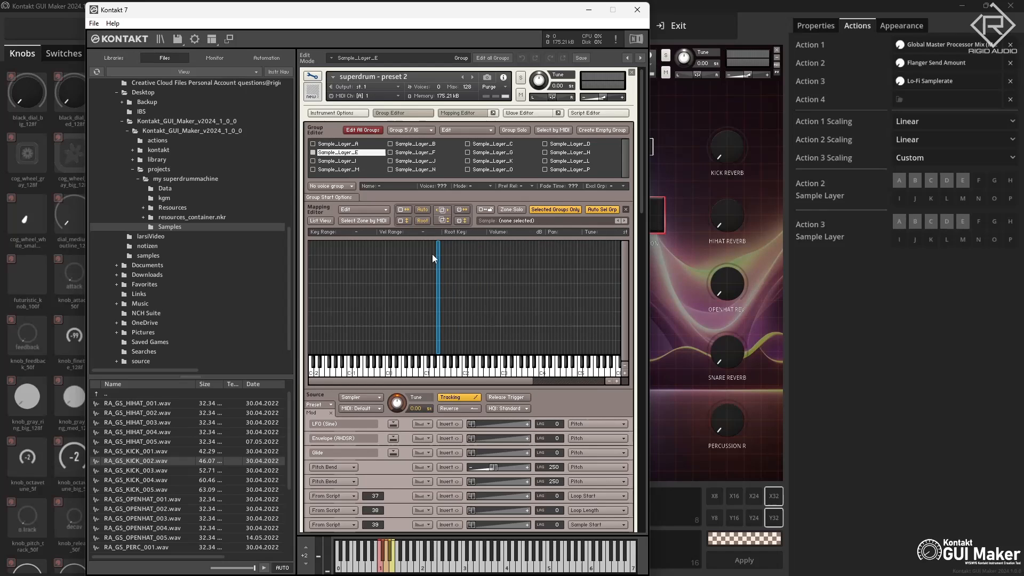
click(437, 264)
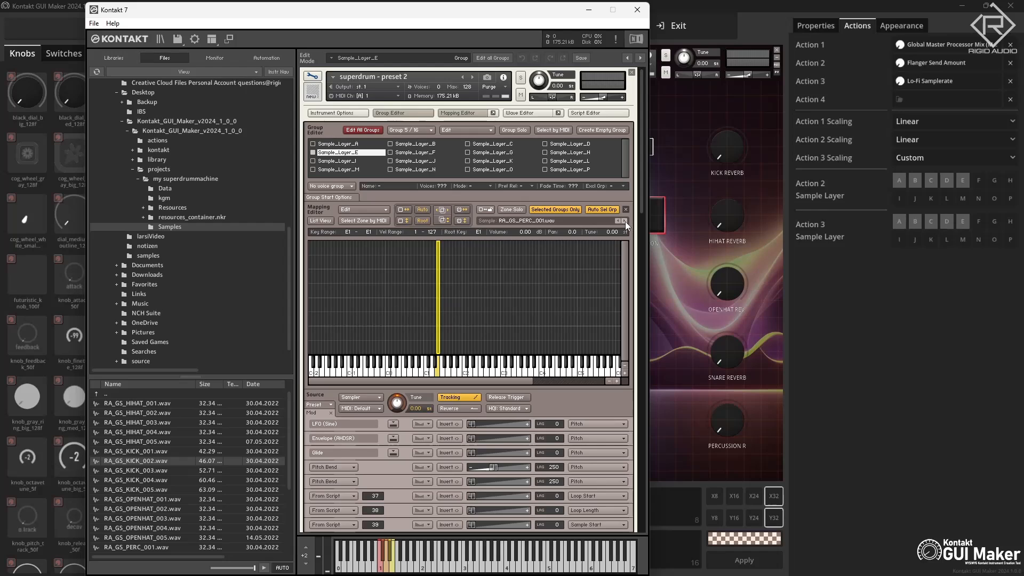
click(313, 77)
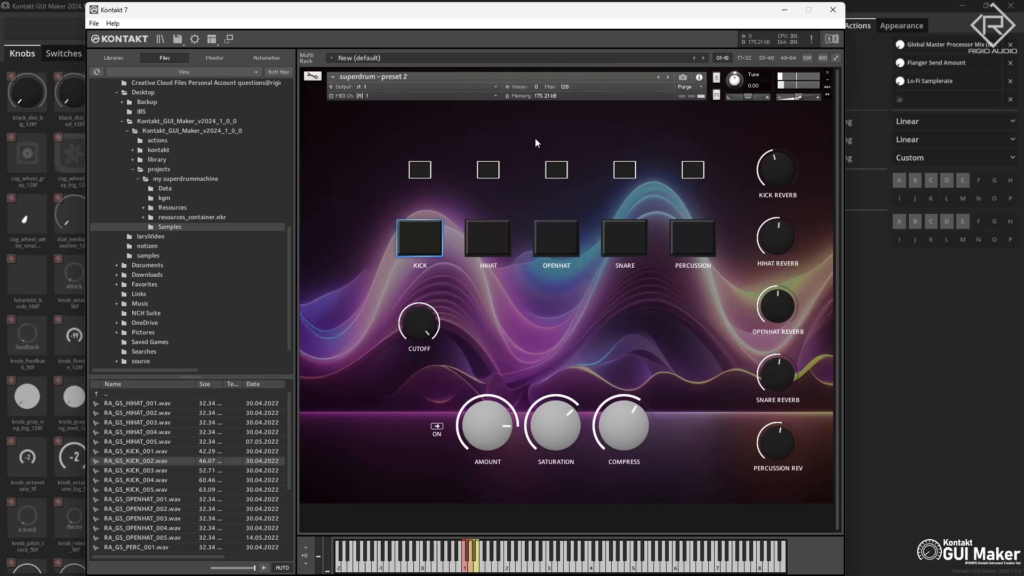
Save the instrument in the project folder as superdrum - preset 2.nki and remove it from the rack
click(313, 77)
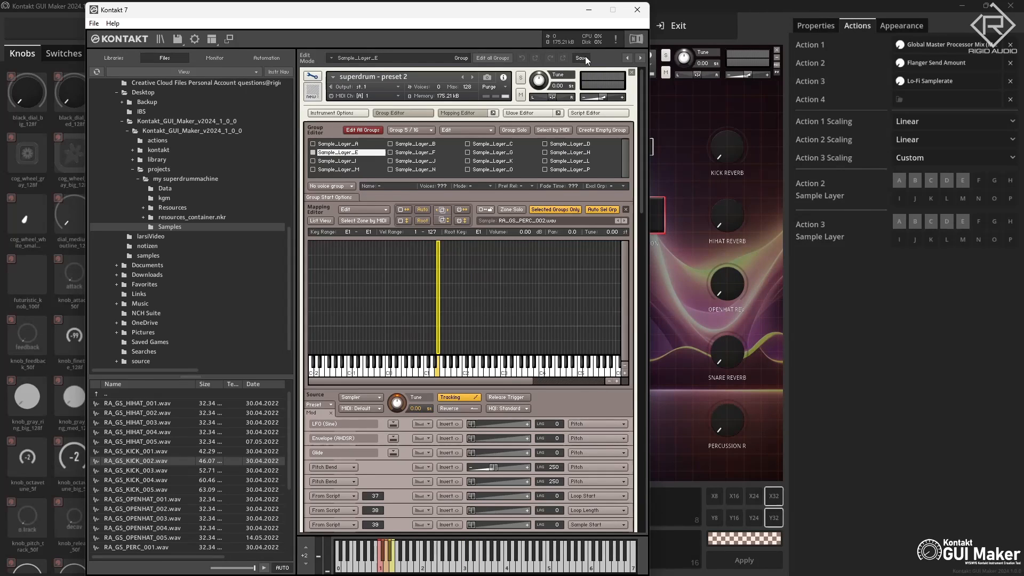
click(312, 77)
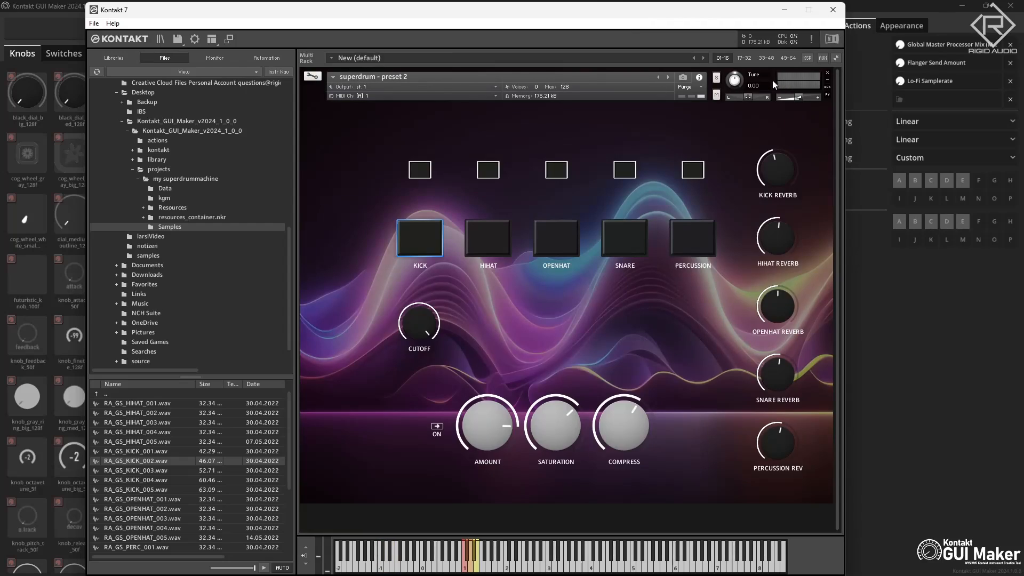
click(827, 72)
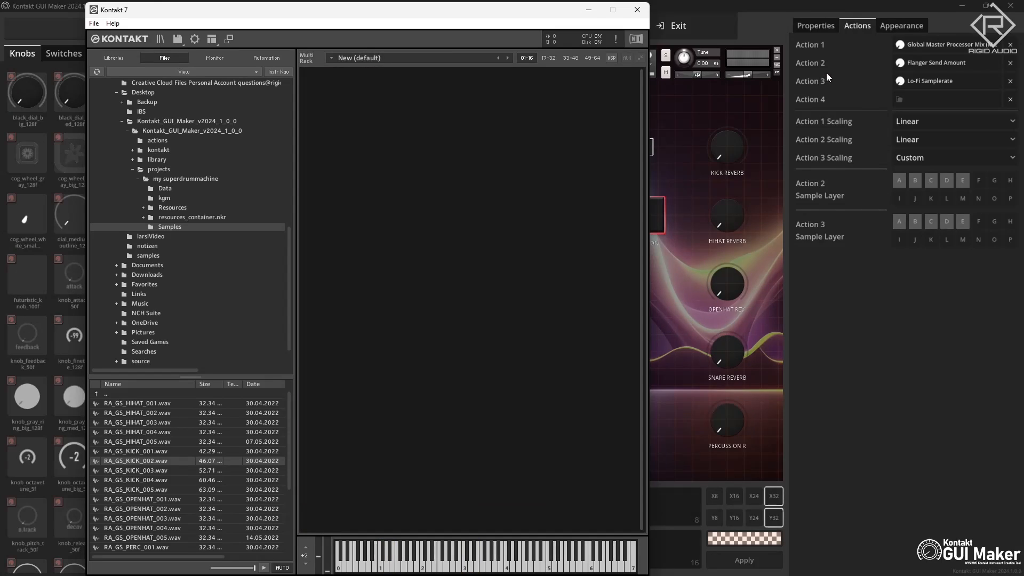
Load superdrum - preset 1.nki from the my superdrummachine folder, then replace it with superdrum - preset 2.nki
click(180, 179)
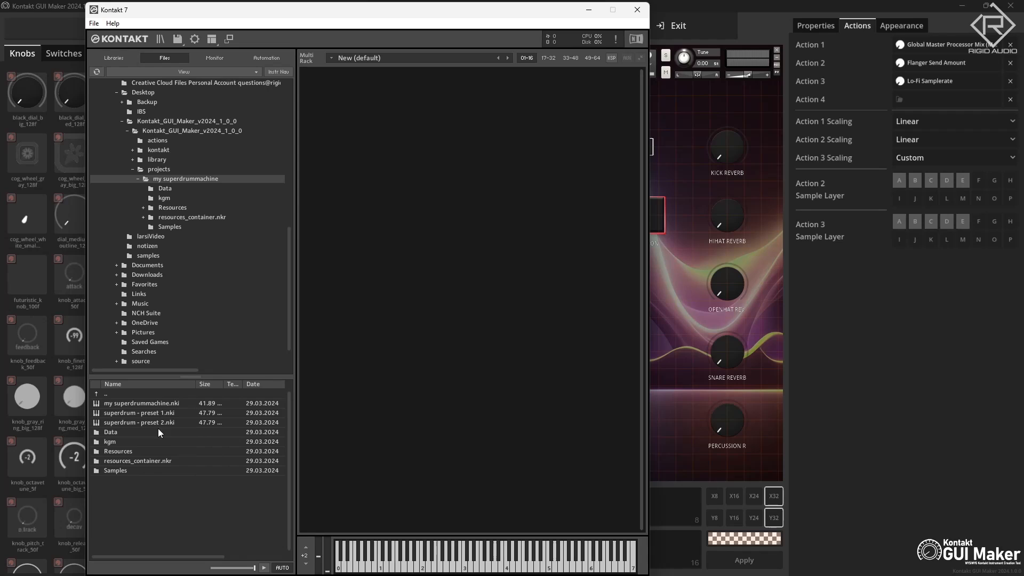
click(150, 403)
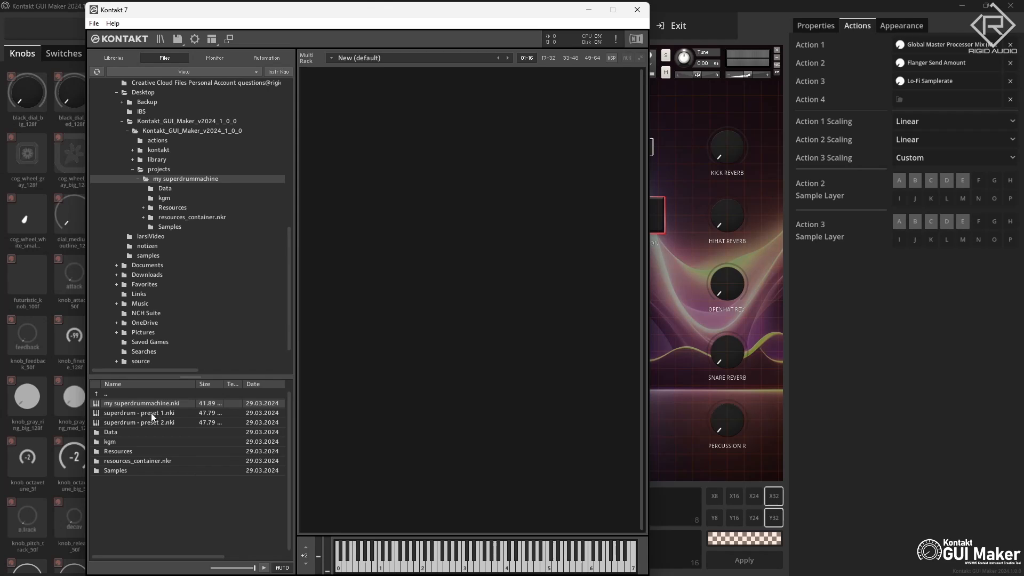
drag(144, 414, 548, 202)
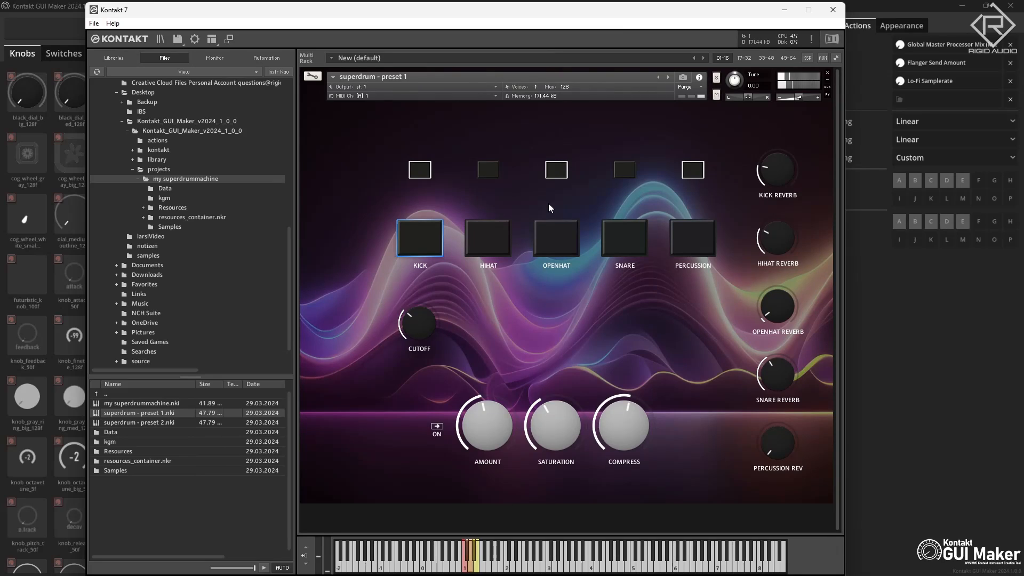
click(555, 226)
drag(163, 424, 539, 265)
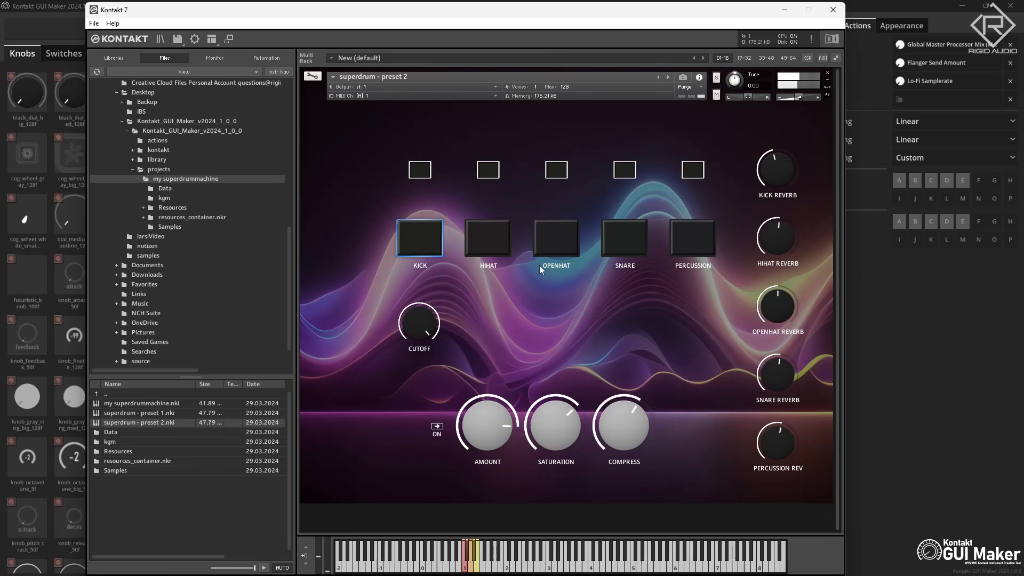
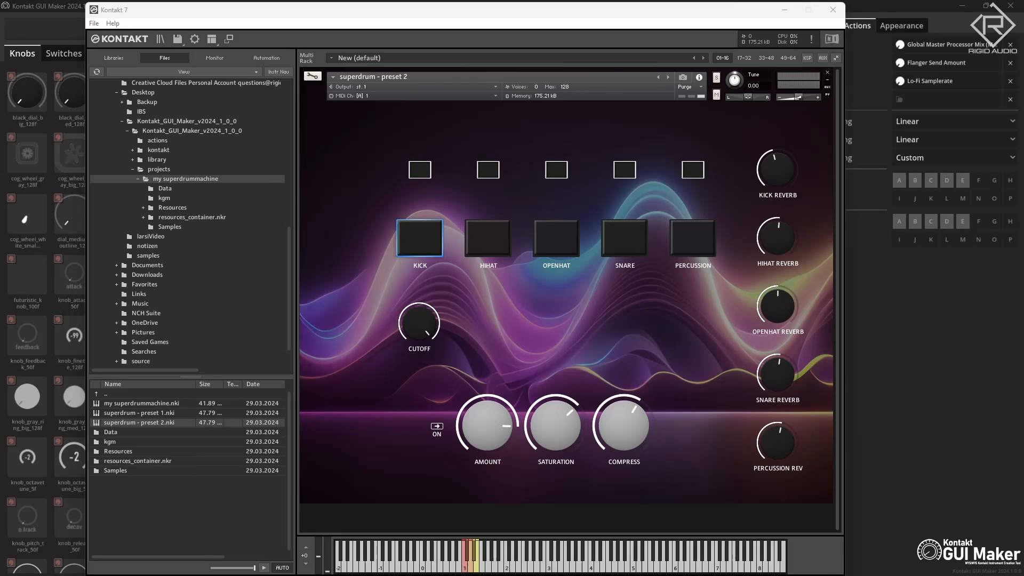
Switch to Kontakt GUI Maker and place a VU (Level) Meter below the HIHAT pad on the default panel
click(869, 9)
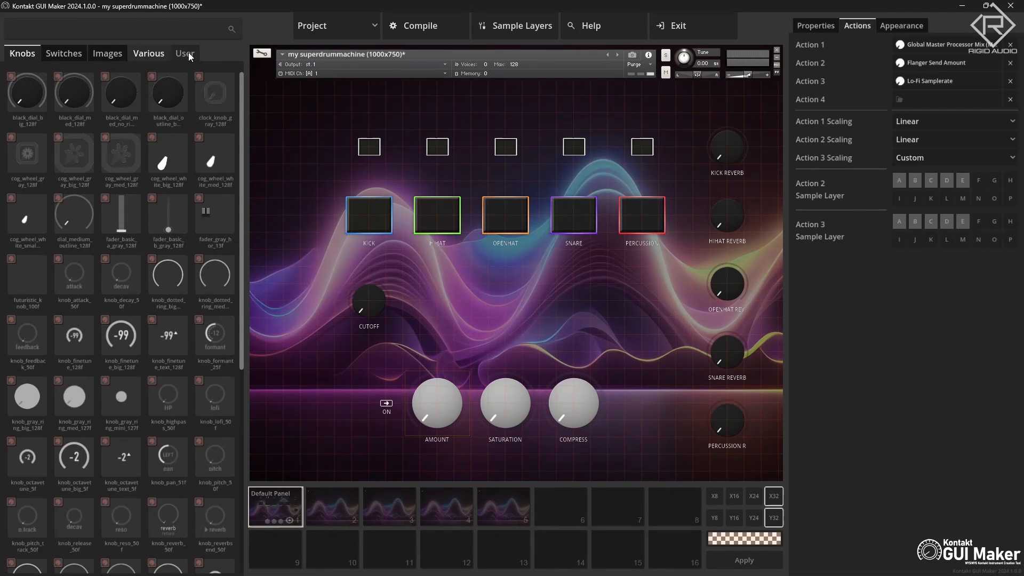
click(155, 53)
drag(28, 86, 446, 287)
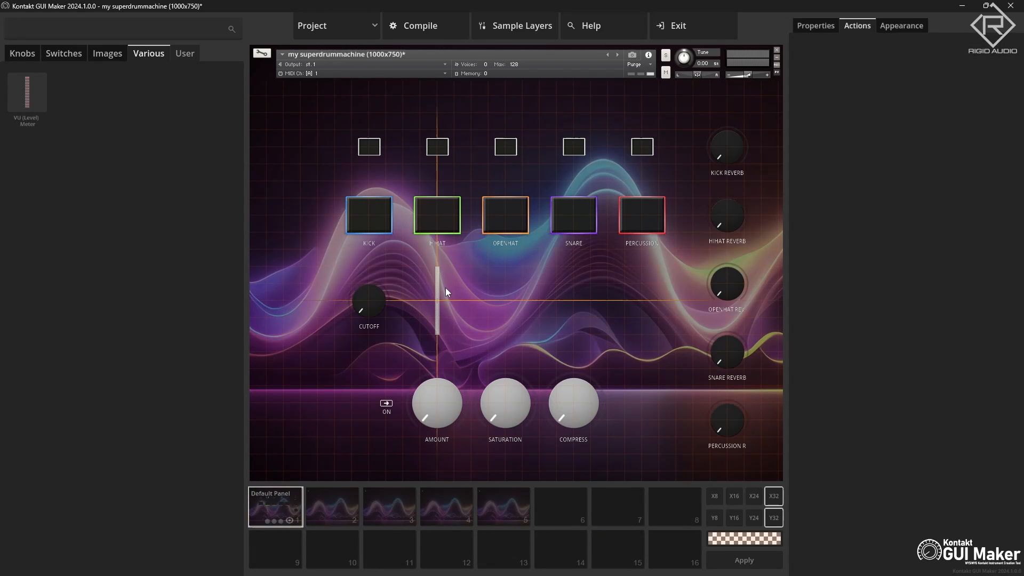
Move the CUTOFF knob on each of panels 1 to 5 to X 56 px, Y 408 px
click(358, 292)
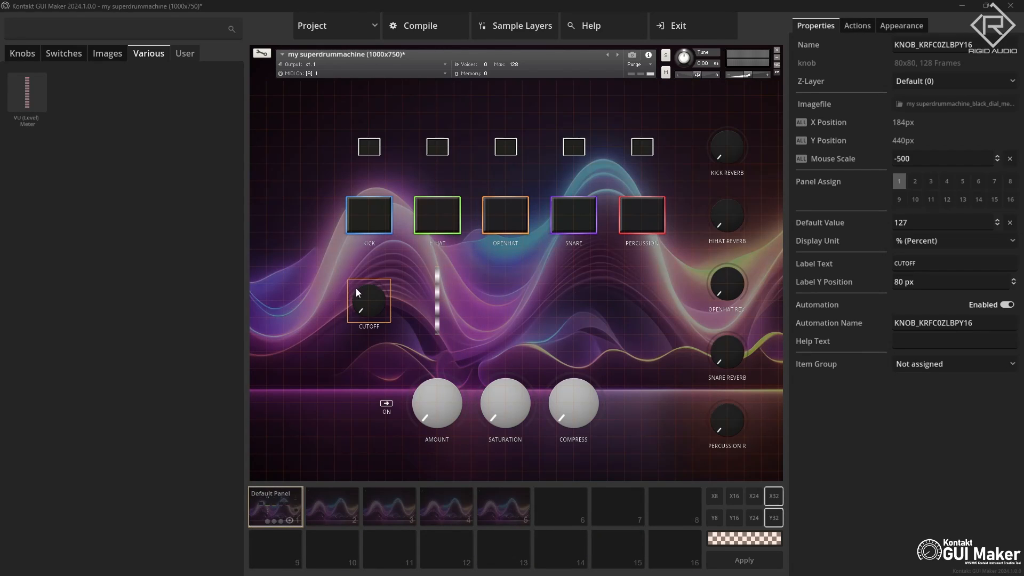
drag(368, 299, 303, 286)
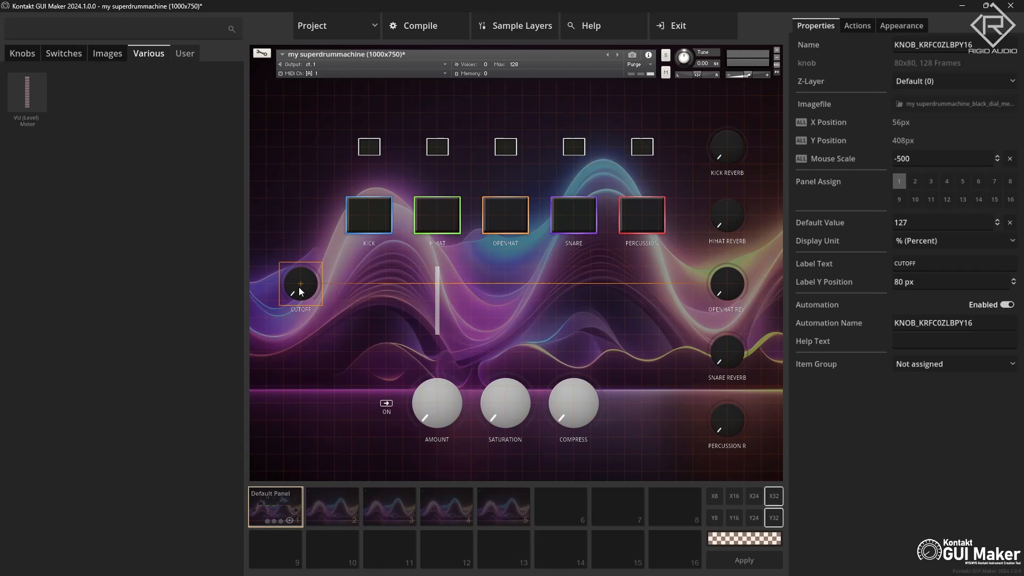
click(328, 499)
drag(368, 292, 300, 286)
click(287, 504)
click(330, 505)
click(382, 504)
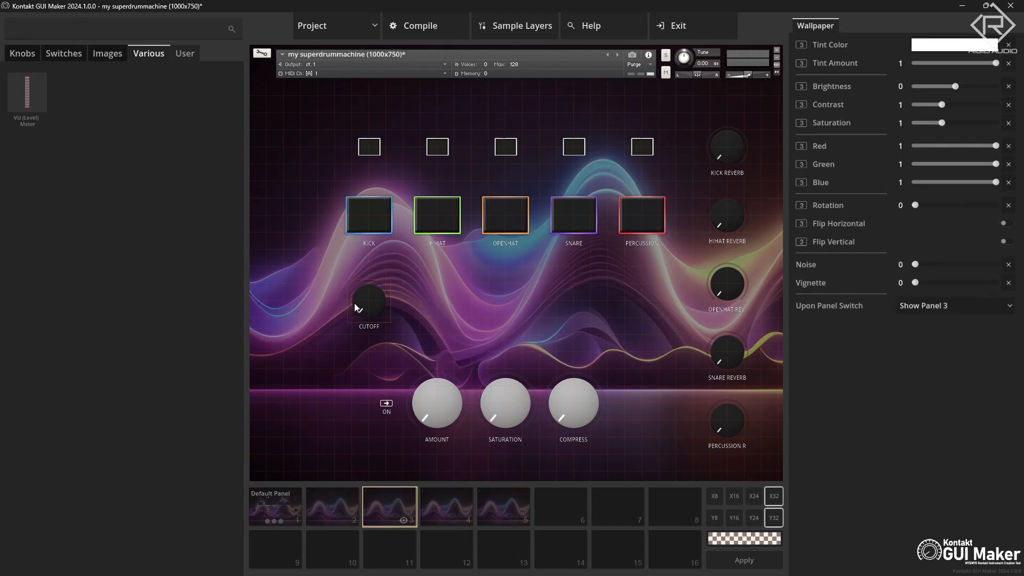
drag(354, 303, 298, 286)
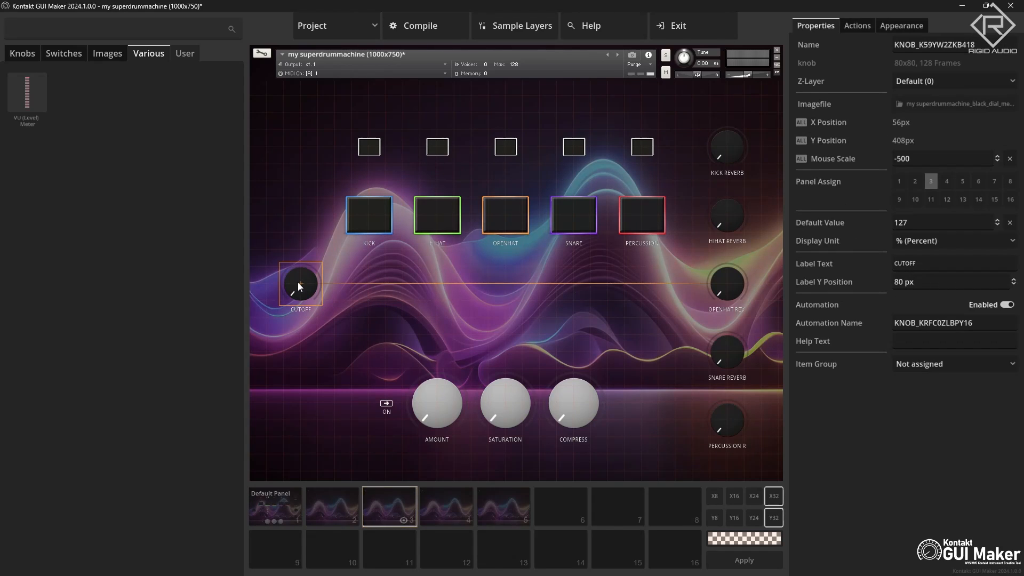
click(449, 504)
drag(368, 296, 303, 283)
click(504, 504)
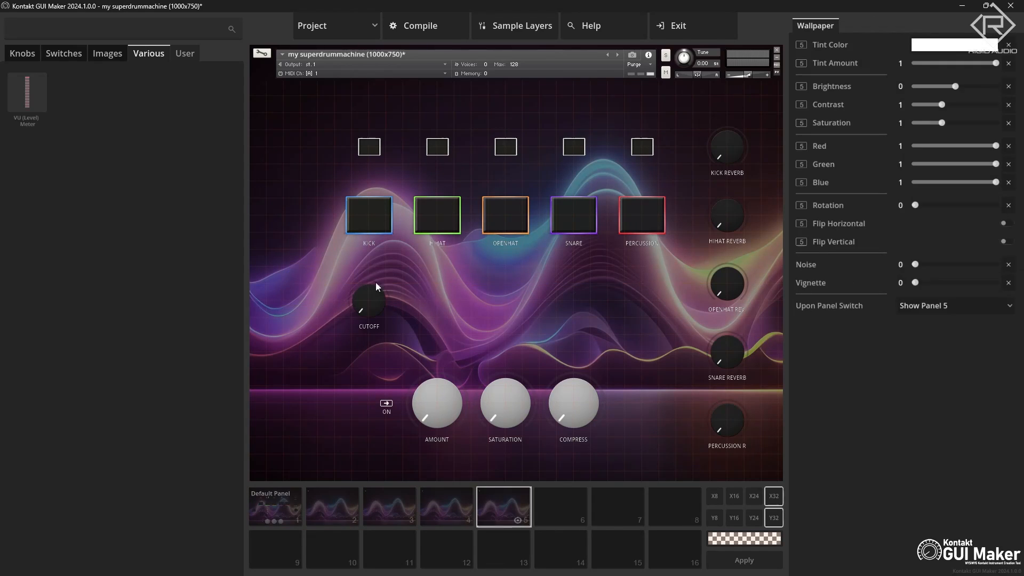
drag(369, 296, 302, 283)
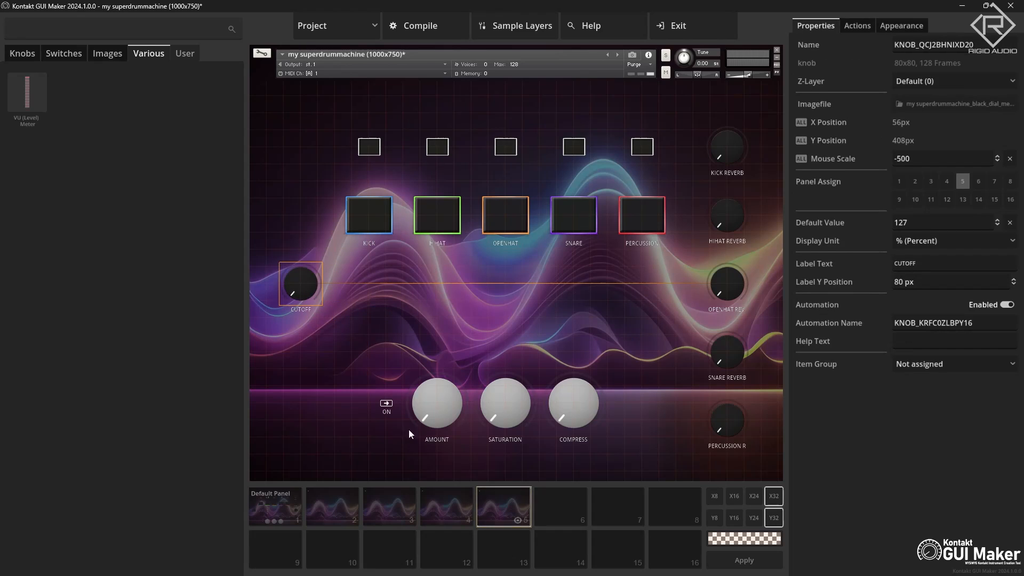
click(430, 504)
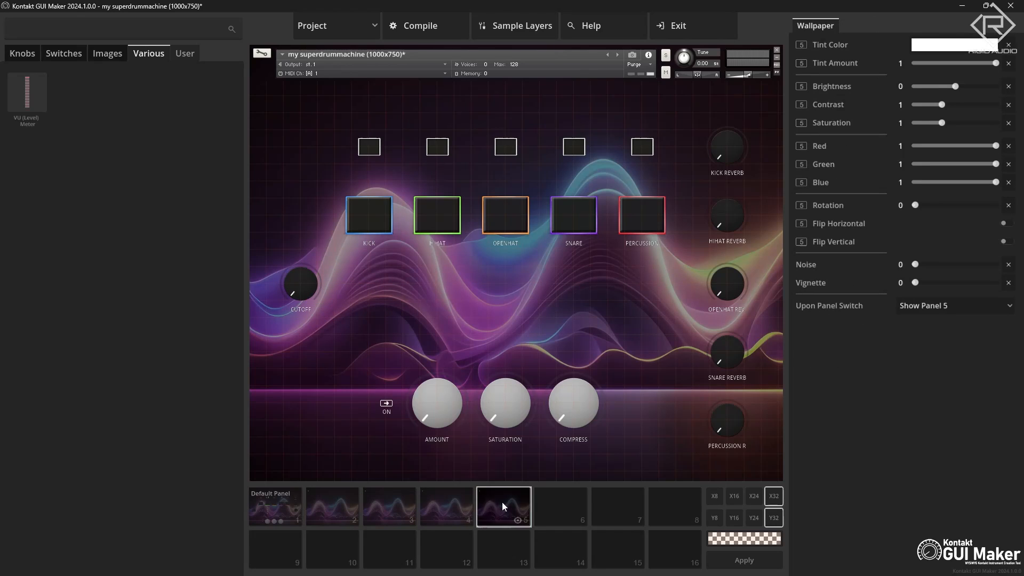
Move the default panel's level meter to X 220 px, Y 416 px below KICK and place duplicates below the other four pads
click(286, 505)
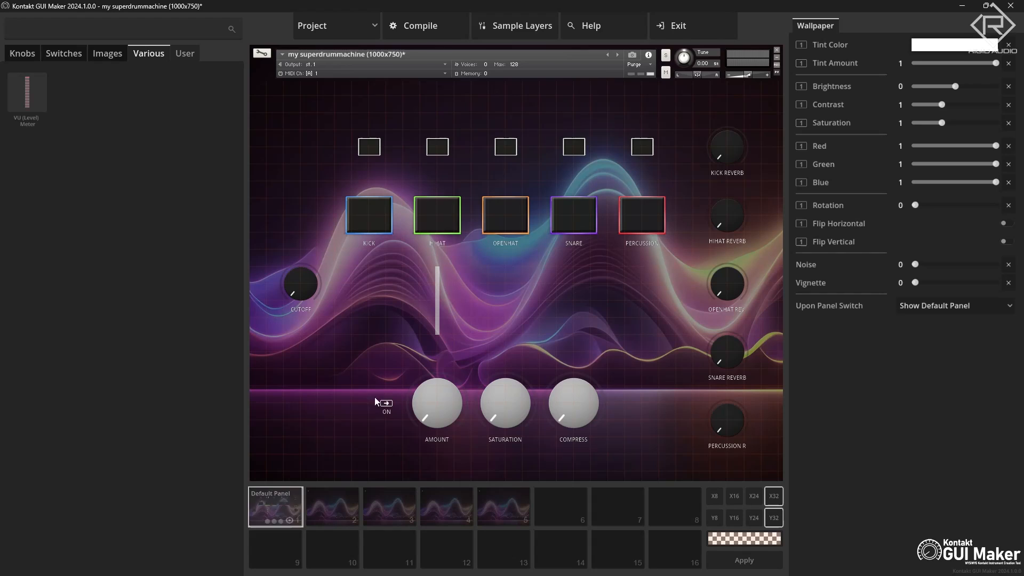
drag(438, 298, 367, 314)
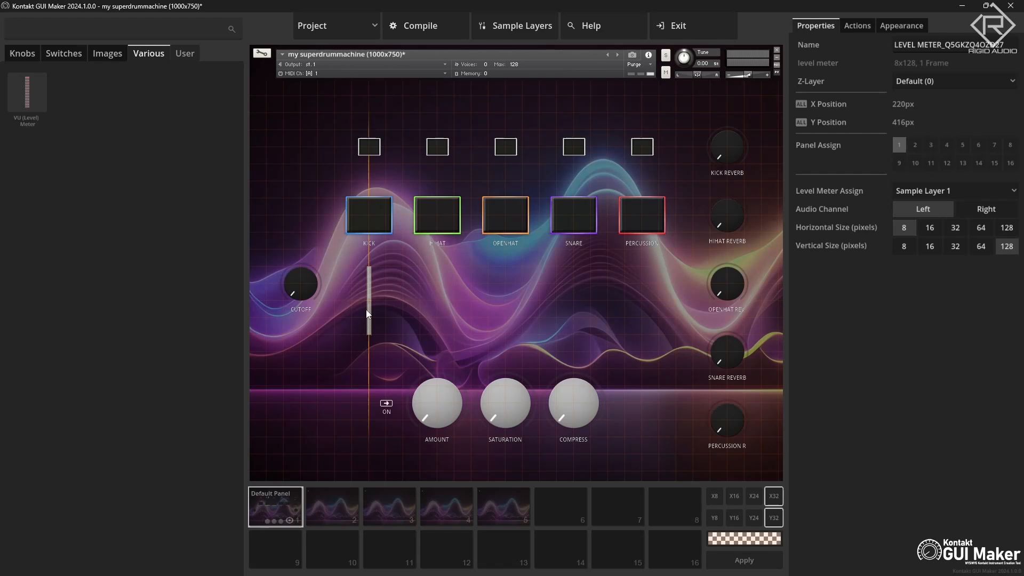
drag(368, 314, 367, 314)
key(ctrl+d)
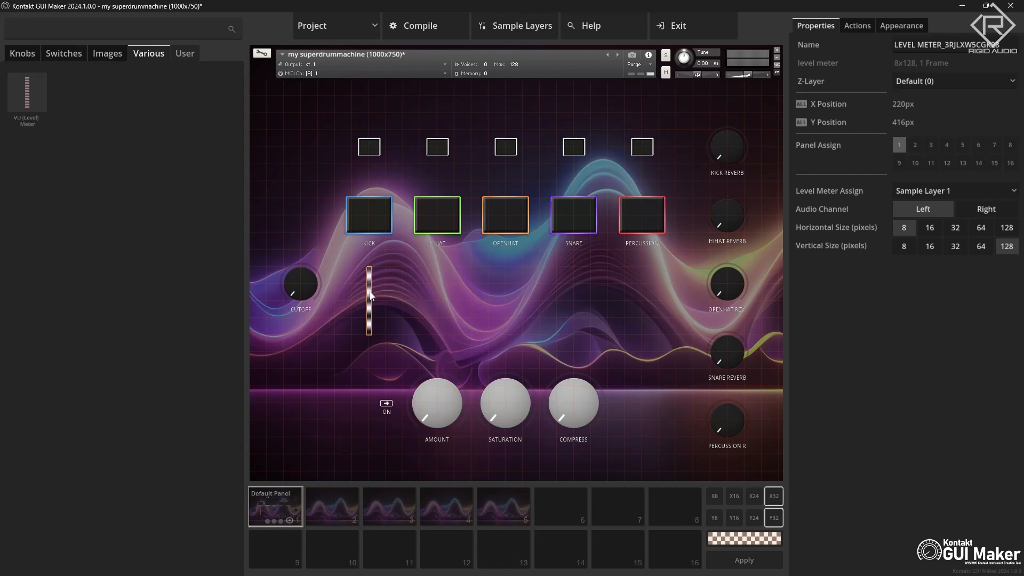
drag(370, 292, 645, 284)
key(ctrl+d)
key(ctrl+d)
key(ctrl+d)
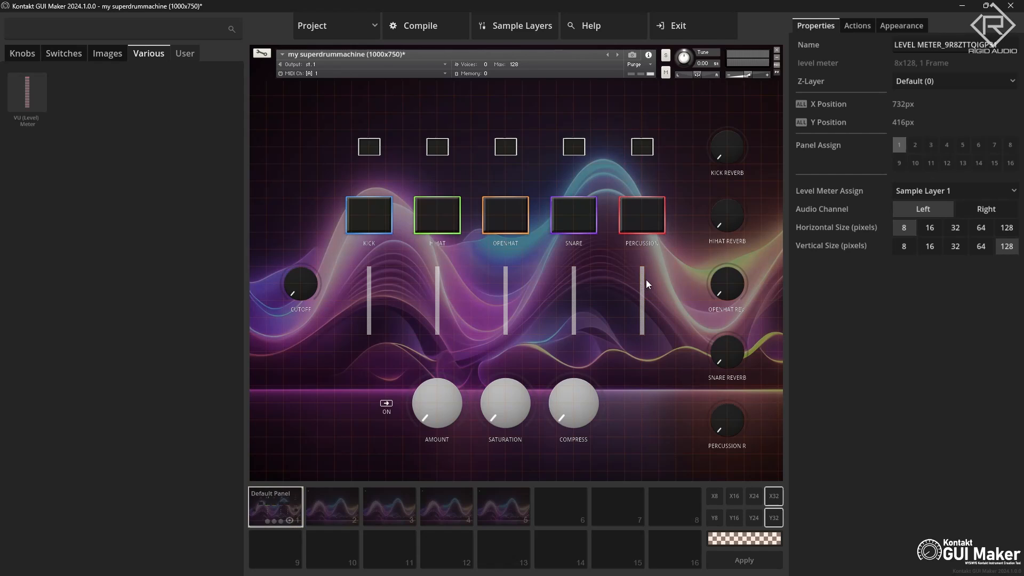
Assign each of the five level meters below the drum pads to panels 1 to 5
click(369, 301)
drag(914, 145, 962, 145)
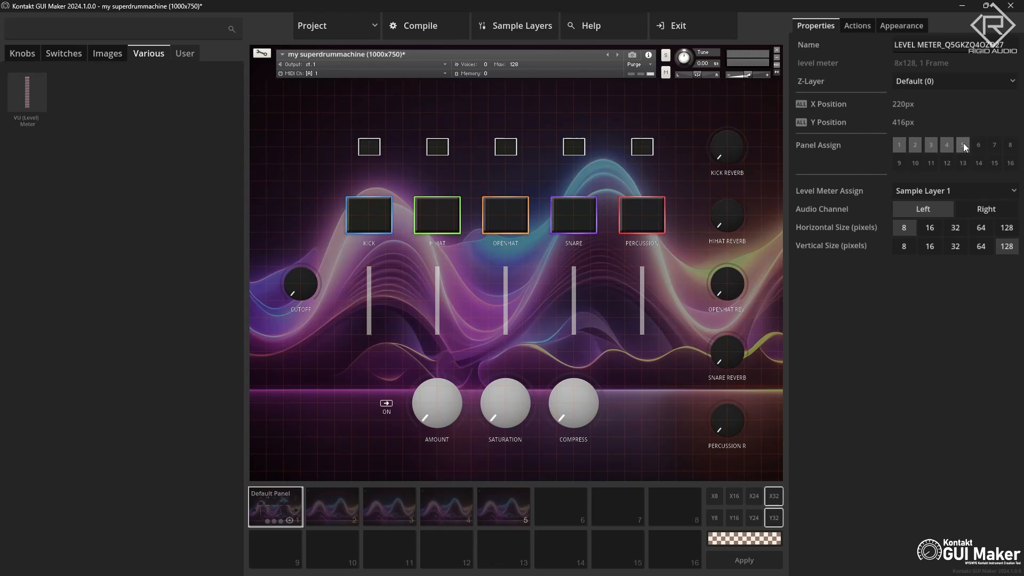
click(437, 279)
click(506, 276)
click(573, 292)
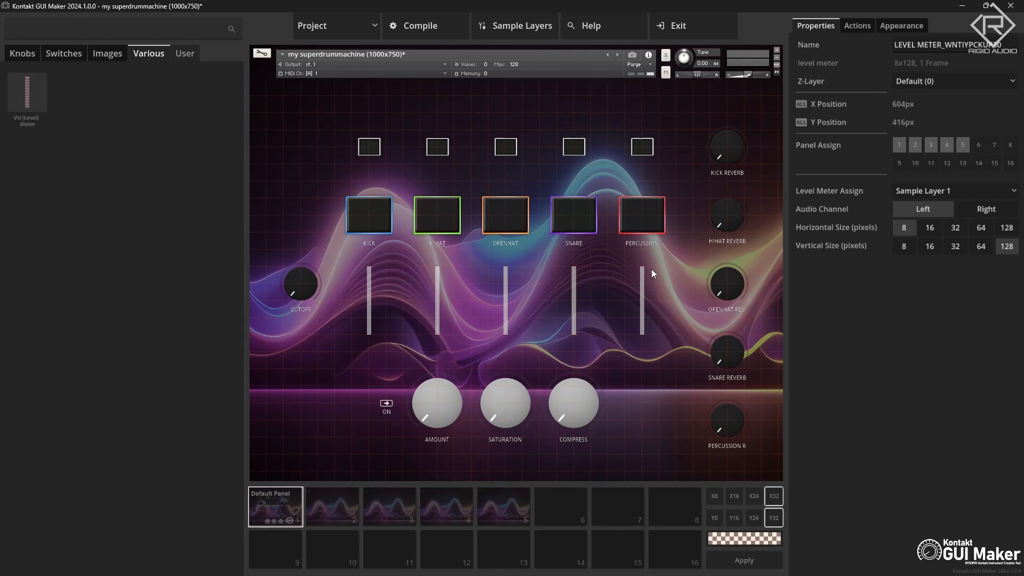
click(642, 283)
Try other colours on the level meter below KICK and return it to white
click(370, 291)
click(890, 26)
click(933, 48)
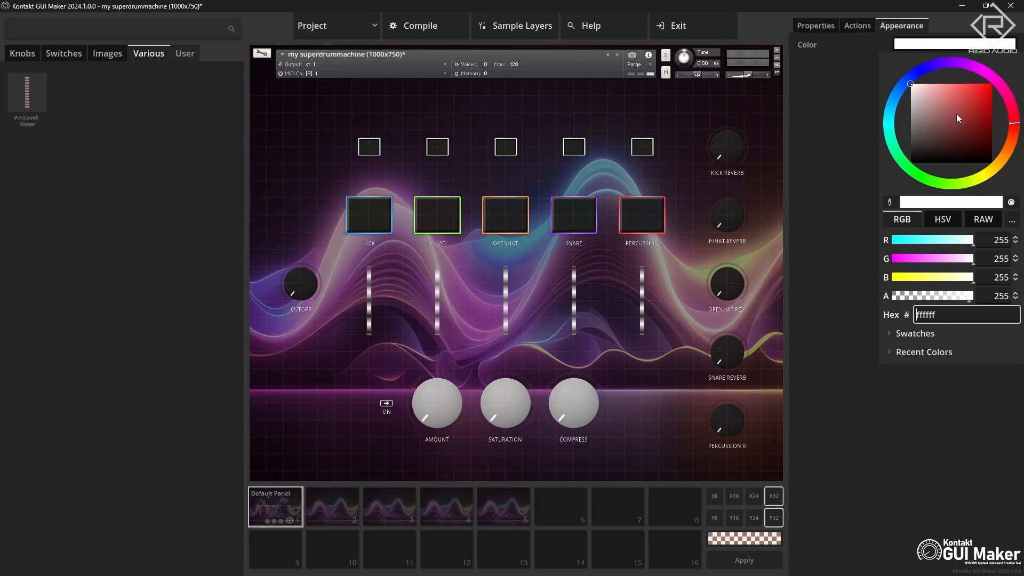
mouse_move(990, 90)
mouse_down()
mouse_move(997, 77)
mouse_move(907, 67)
mouse_move(890, 120)
mouse_move(913, 170)
mouse_move(958, 164)
mouse_move(949, 97)
mouse_move(895, 72)
mouse_up()
click(816, 24)
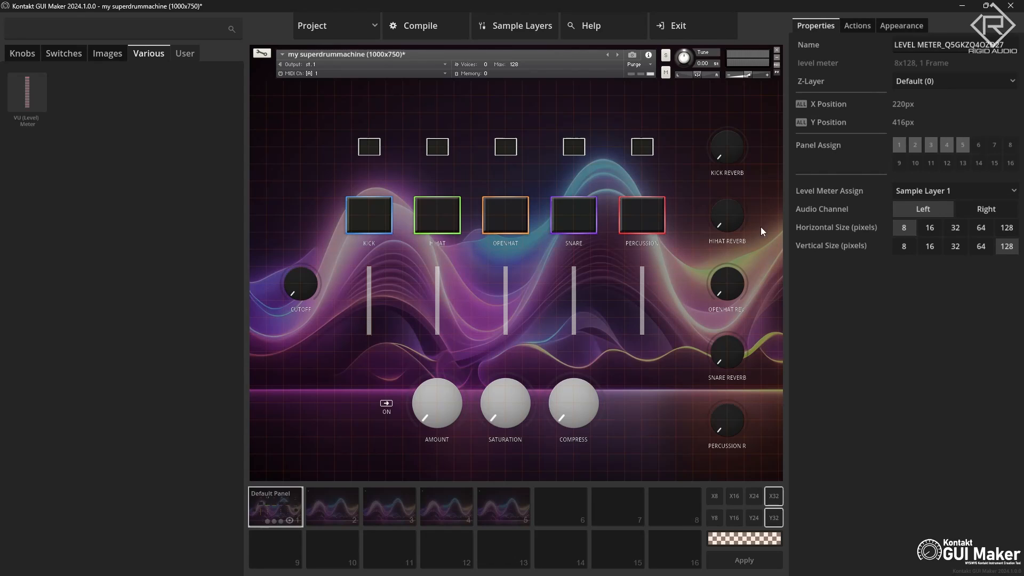
Assign the HIHAT, OPENHAT, SNARE and PERCUSSION level meters to Sample Layers 2, 3, 4 and 5 respectively
click(437, 287)
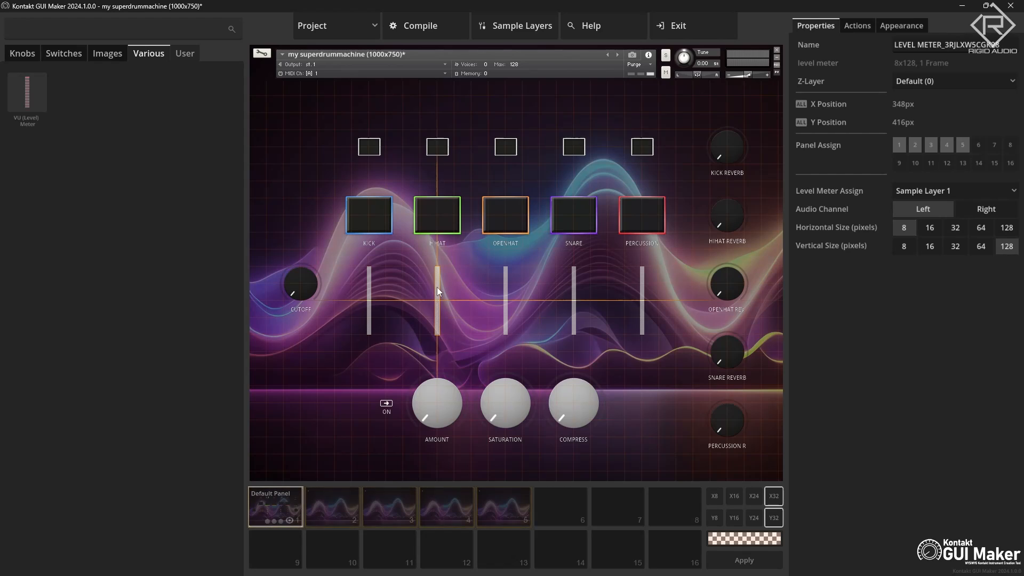
click(923, 191)
click(954, 213)
click(505, 287)
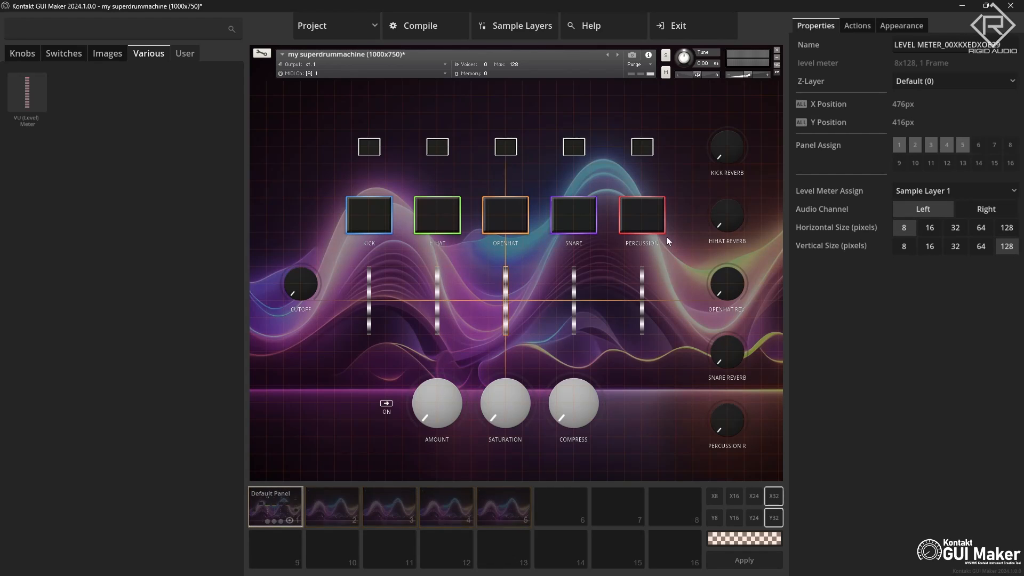
scroll(971, 193, down, 1)
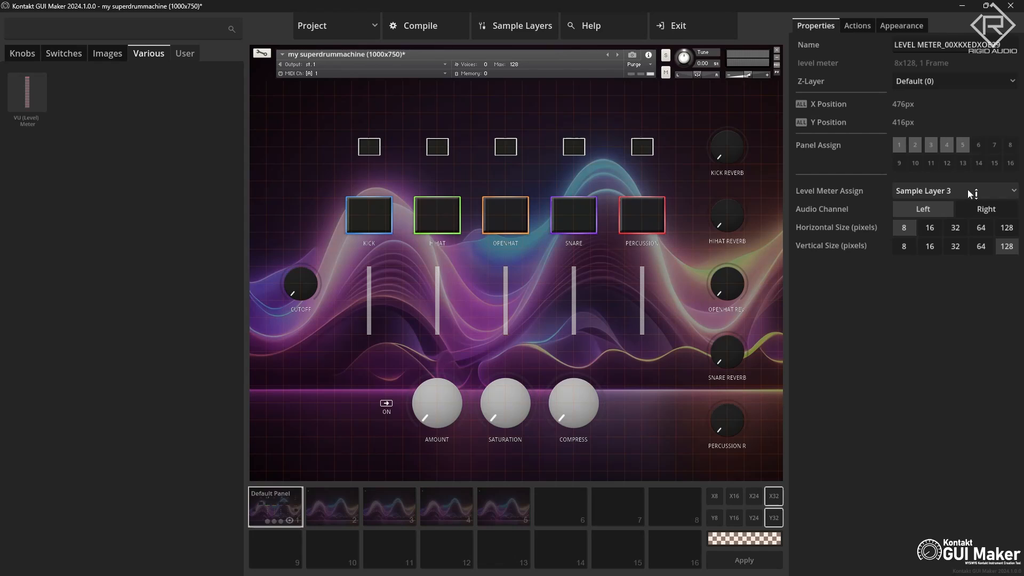
click(573, 292)
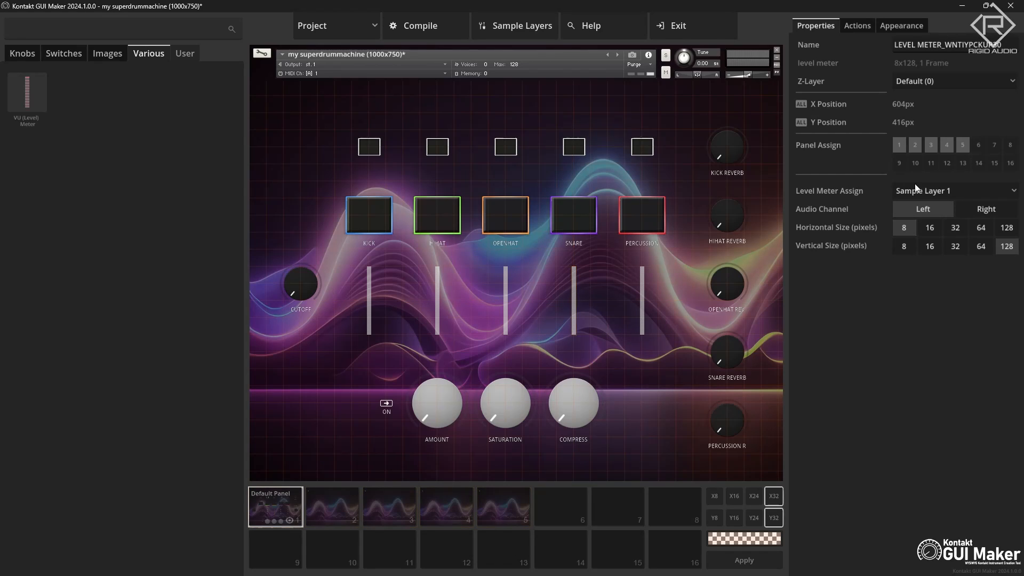
scroll(914, 189, down, 3)
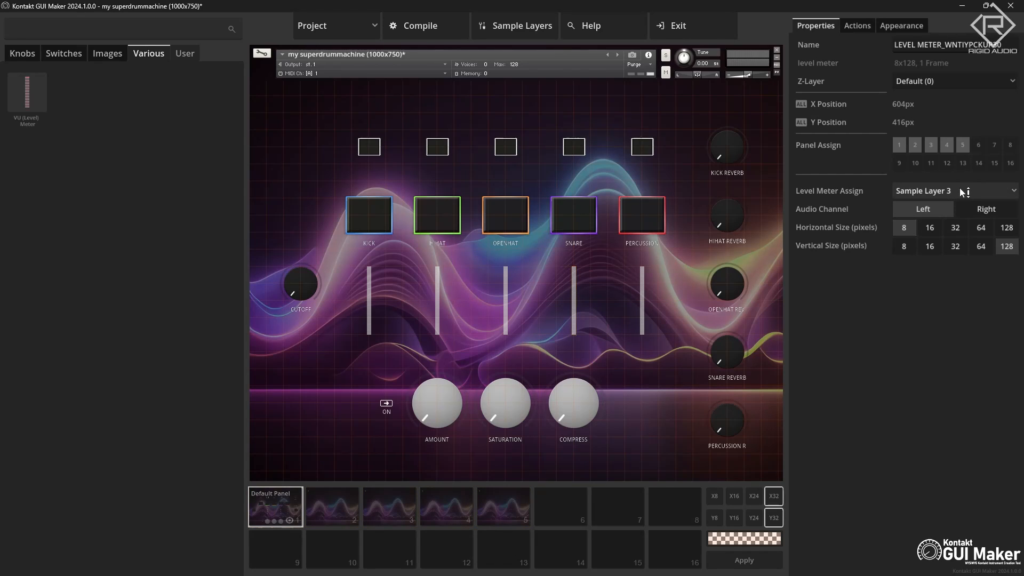
click(645, 287)
scroll(976, 190, down, 4)
Save the my superdrummachine project and compile the instrument
click(341, 26)
click(332, 88)
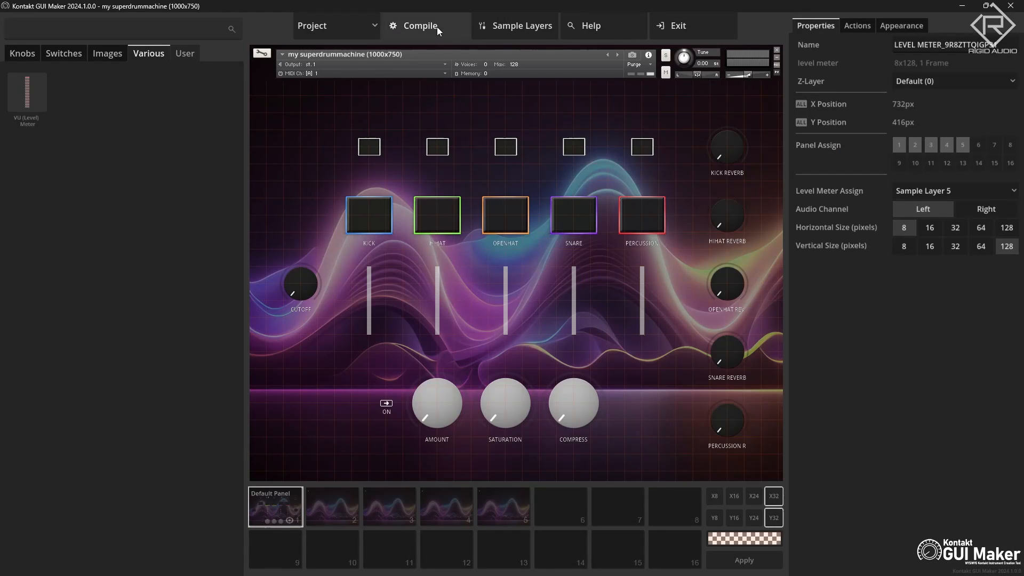
click(437, 27)
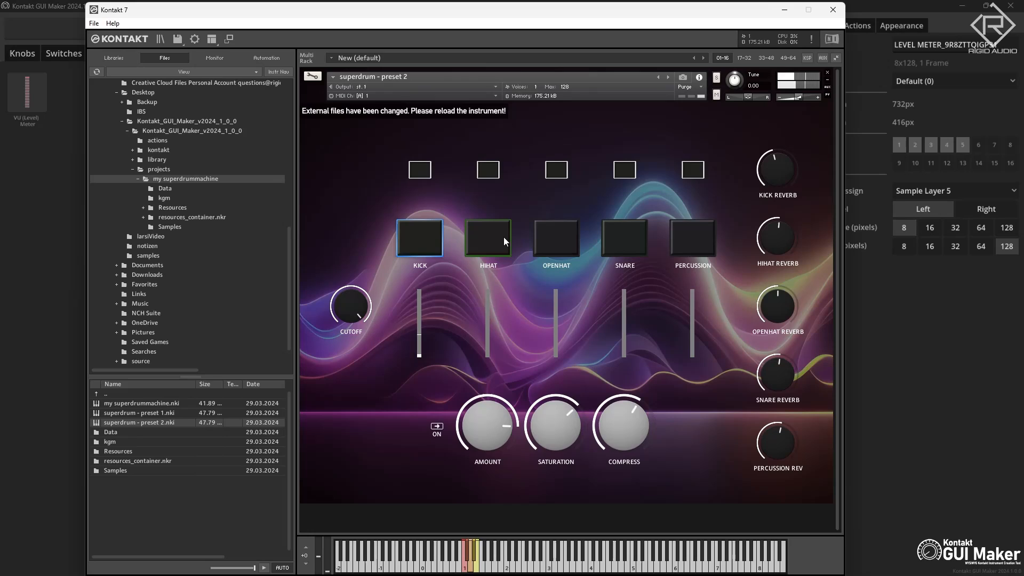
In Kontakt 7, view superdrum - preset 2 in the instrument editor, return to its interface and restart the audio engine
click(313, 77)
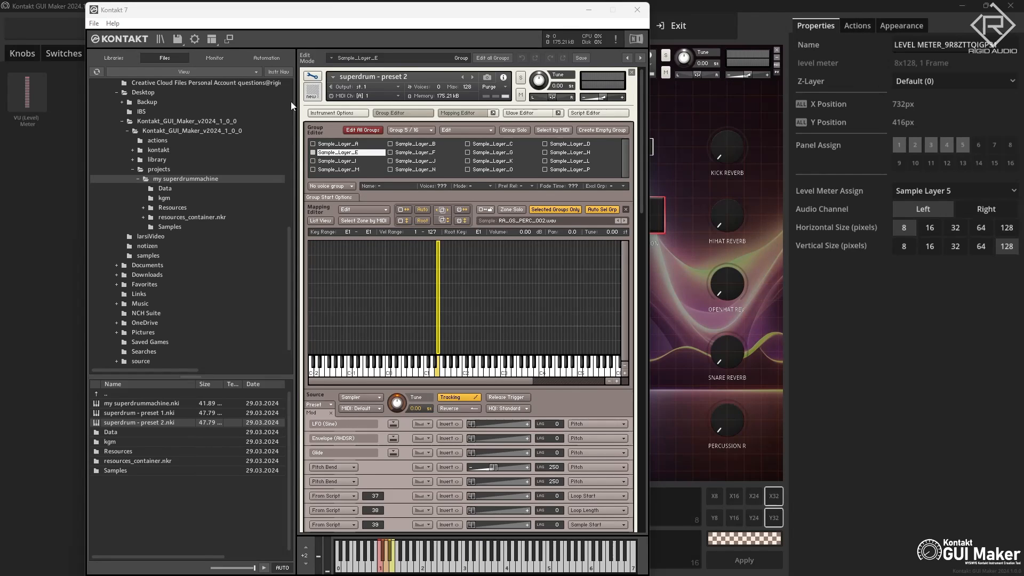
click(313, 77)
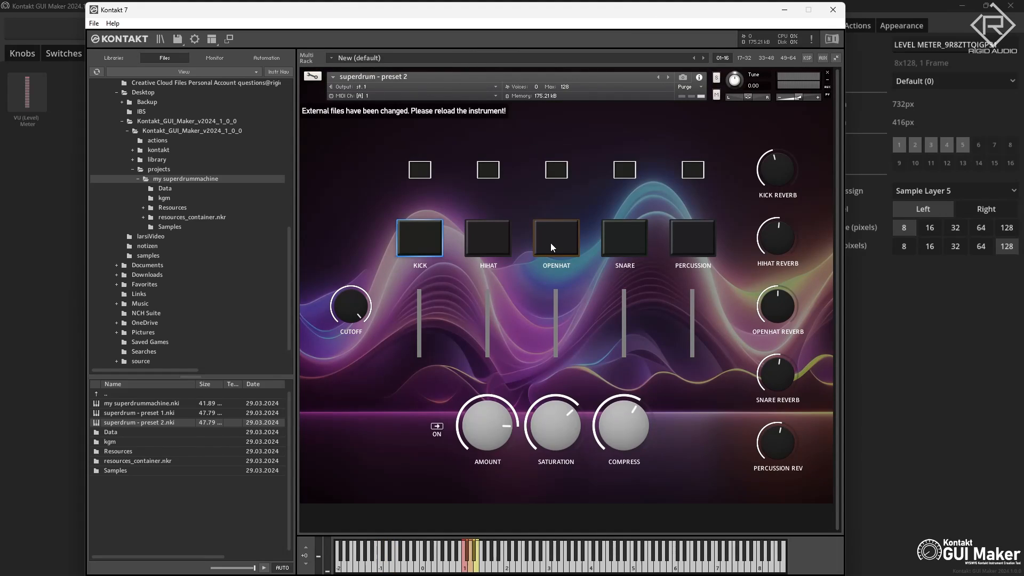
click(810, 40)
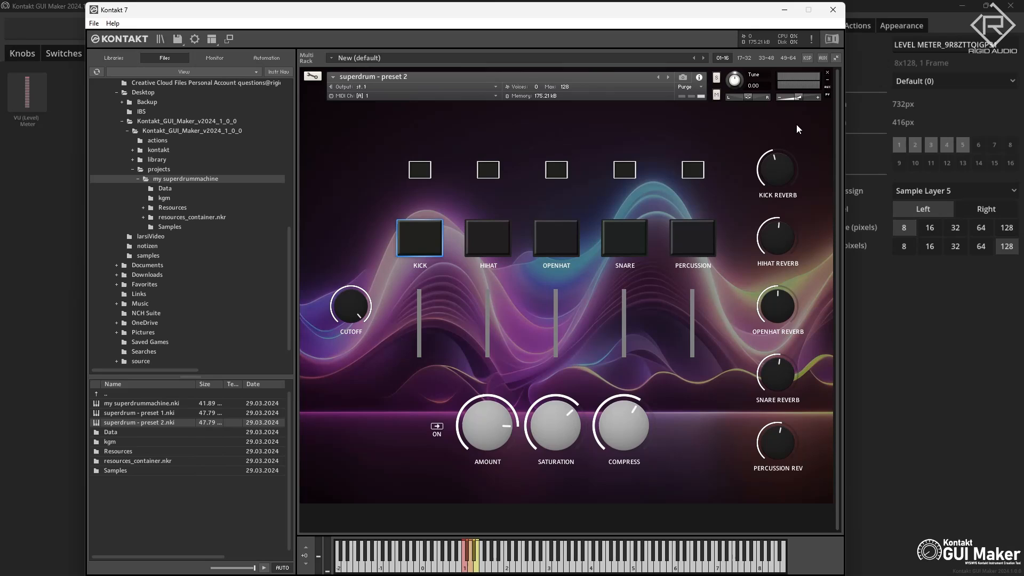
Close superdrum - preset 2 without saving its changes and load superdrum - preset 1.nki in its place
click(829, 75)
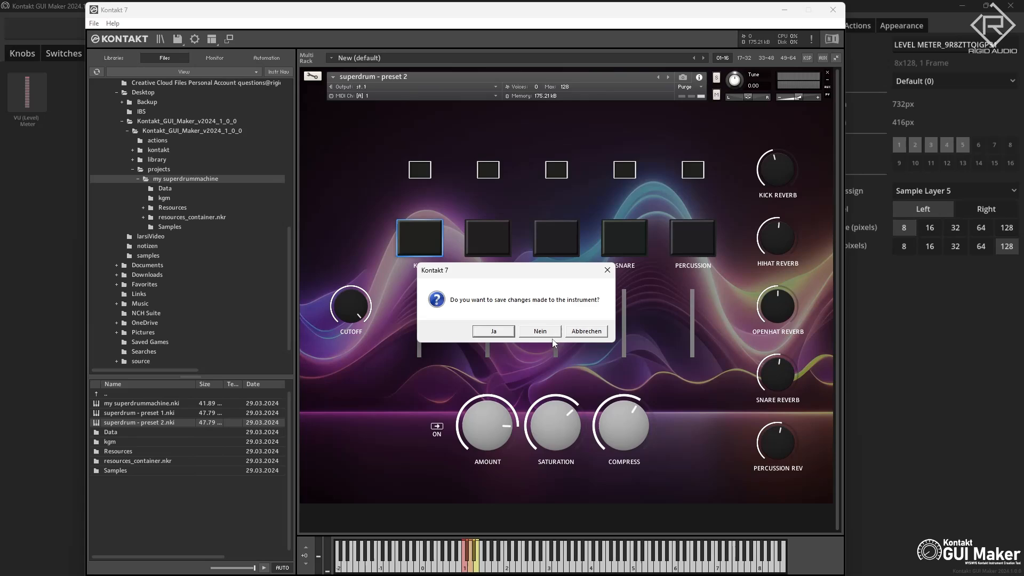
click(547, 332)
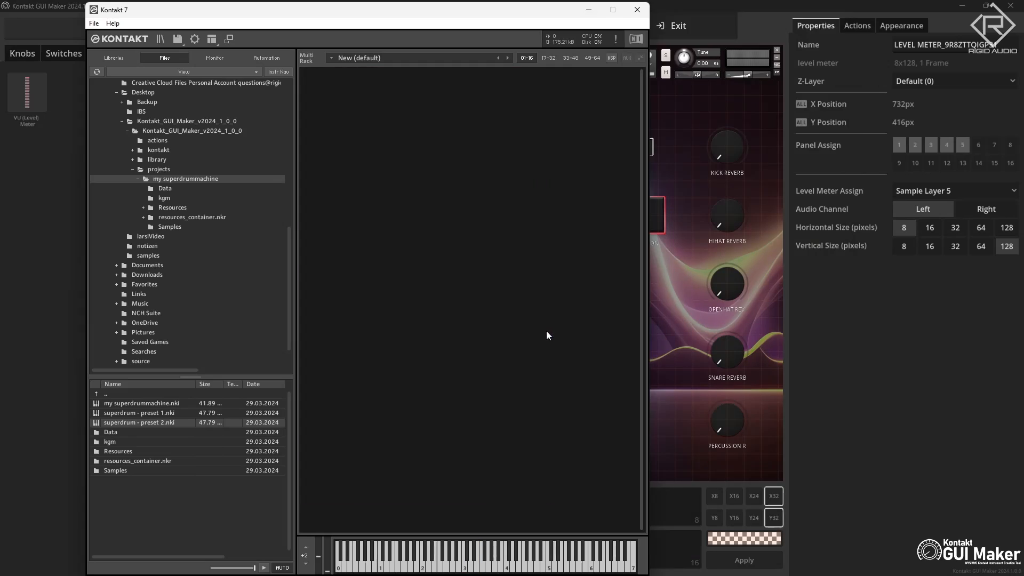
double_click(160, 412)
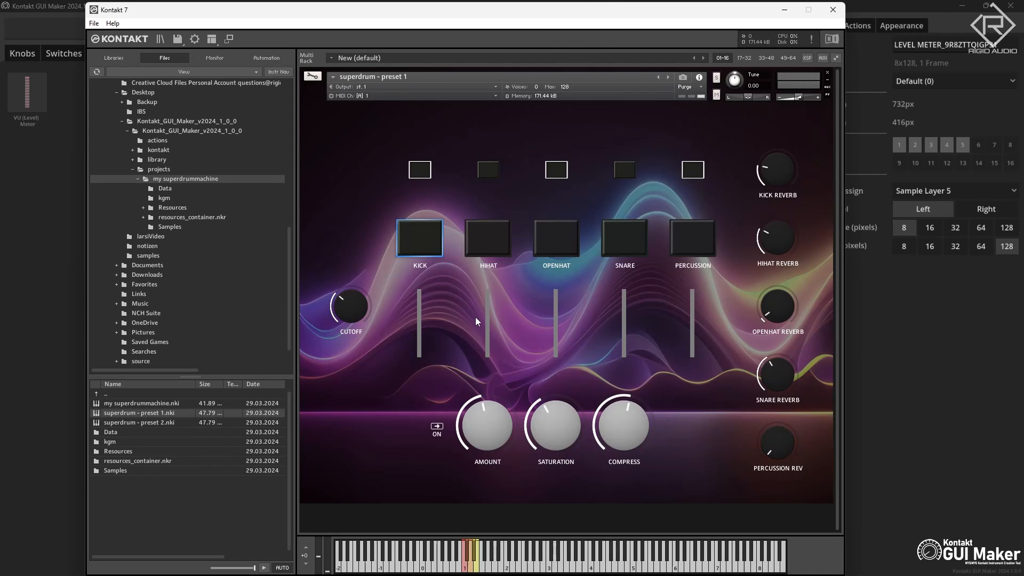
Replace superdrum - preset 1 with superdrum - preset 2.nki and set its MIDI channel to Port A channel 1
double_click(165, 422)
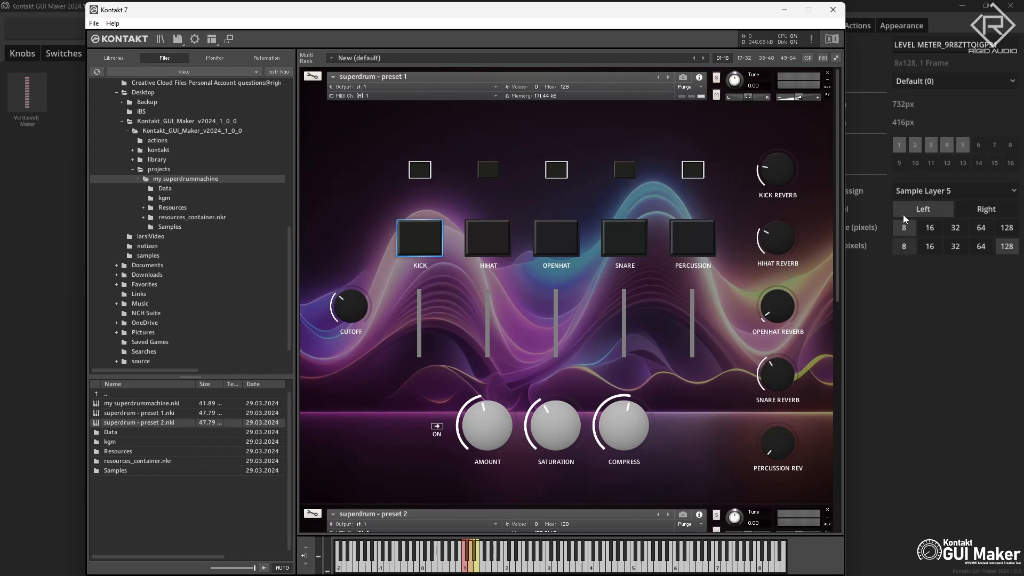
click(827, 75)
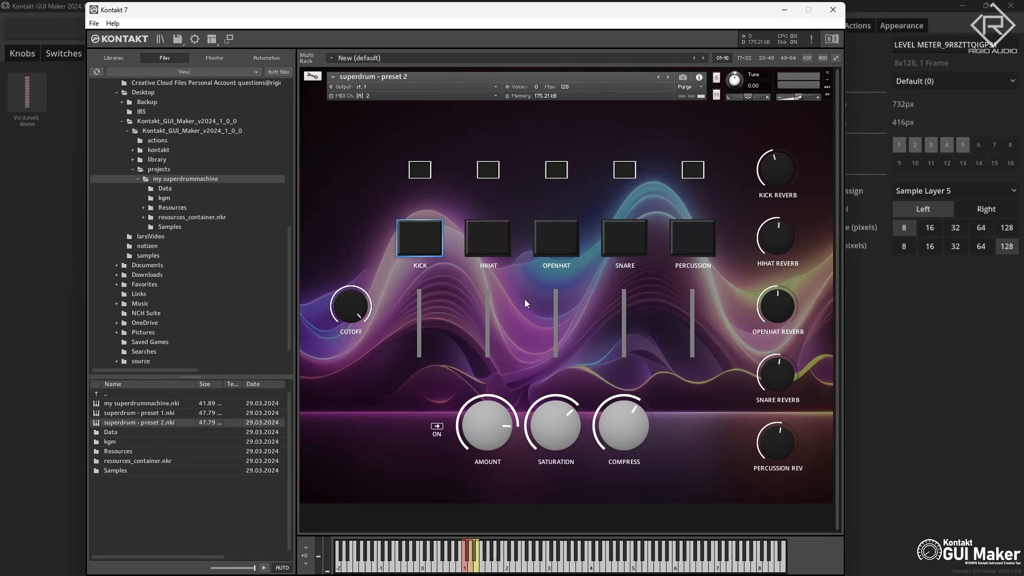
click(362, 95)
mouse_move(437, 123)
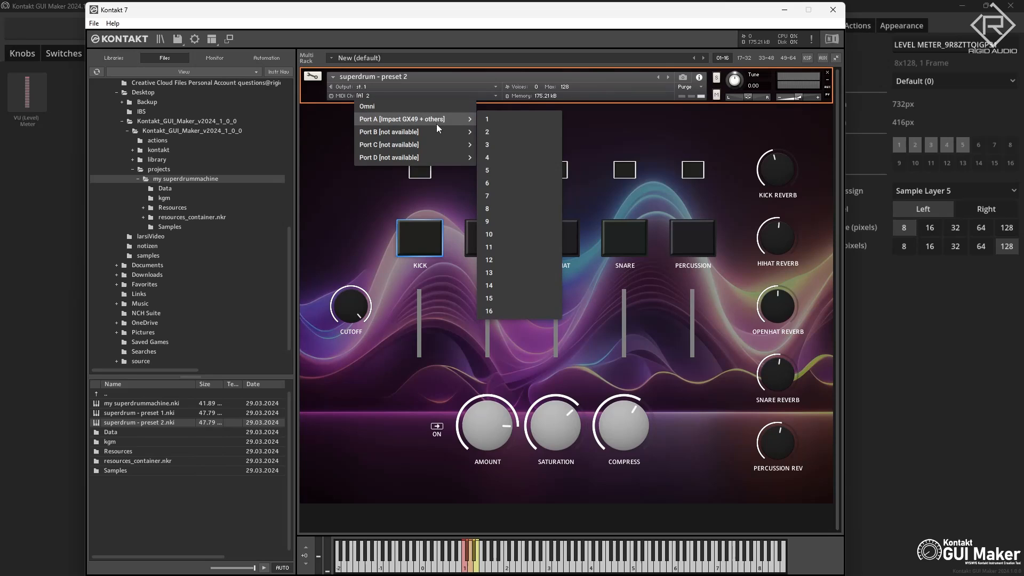
click(513, 119)
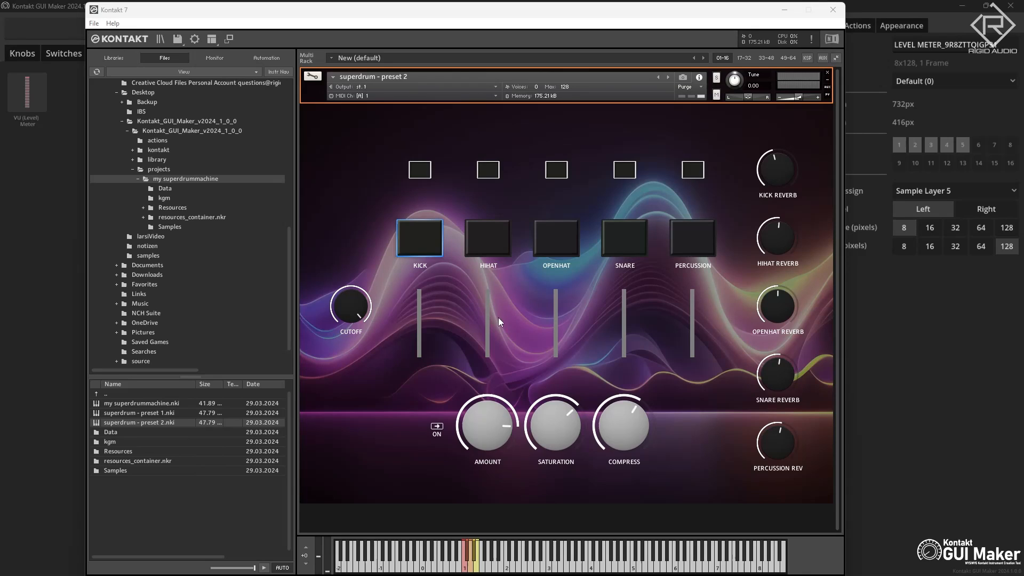
Unload superdrum - preset 2 from Kontakt, then save the project in Kontakt GUI Maker and exit that program
click(827, 73)
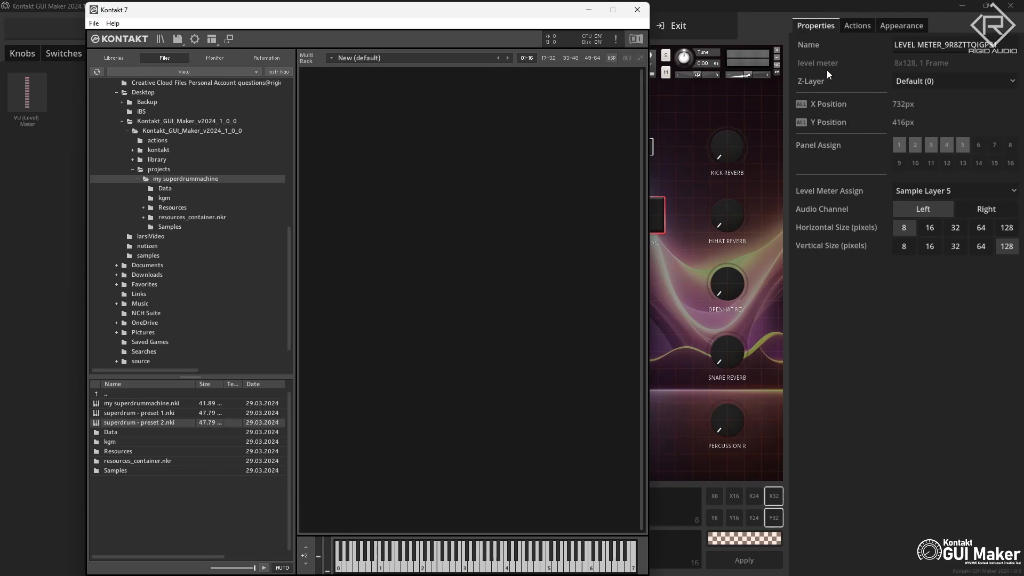
click(812, 6)
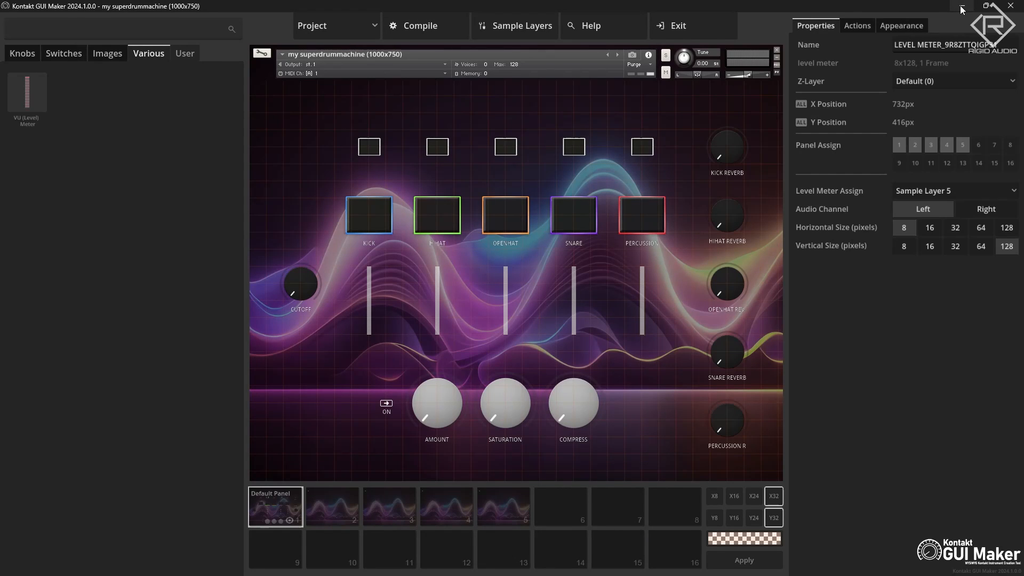
click(325, 32)
click(335, 92)
click(676, 25)
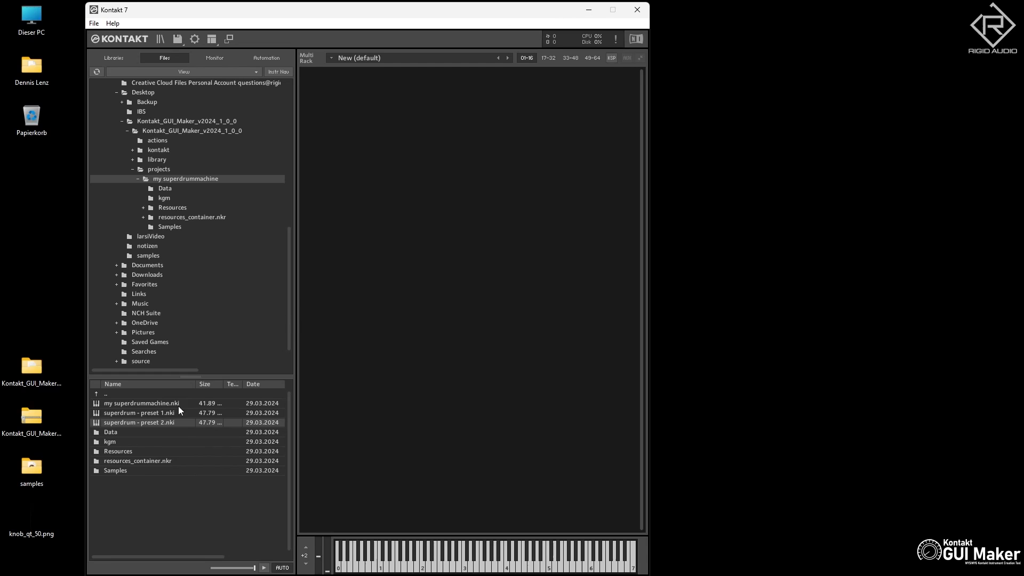
Minimize Kontakt and open projects > my superdrummachine inside the Kontakt_GUI_Maker_v2024_1_0_0 folder in File Explorer
click(589, 9)
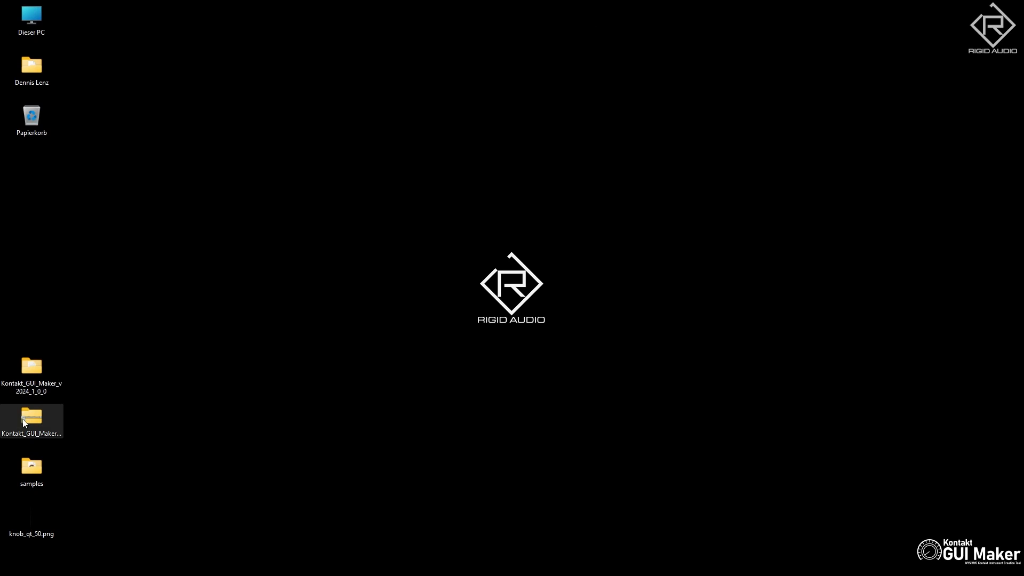
double_click(34, 375)
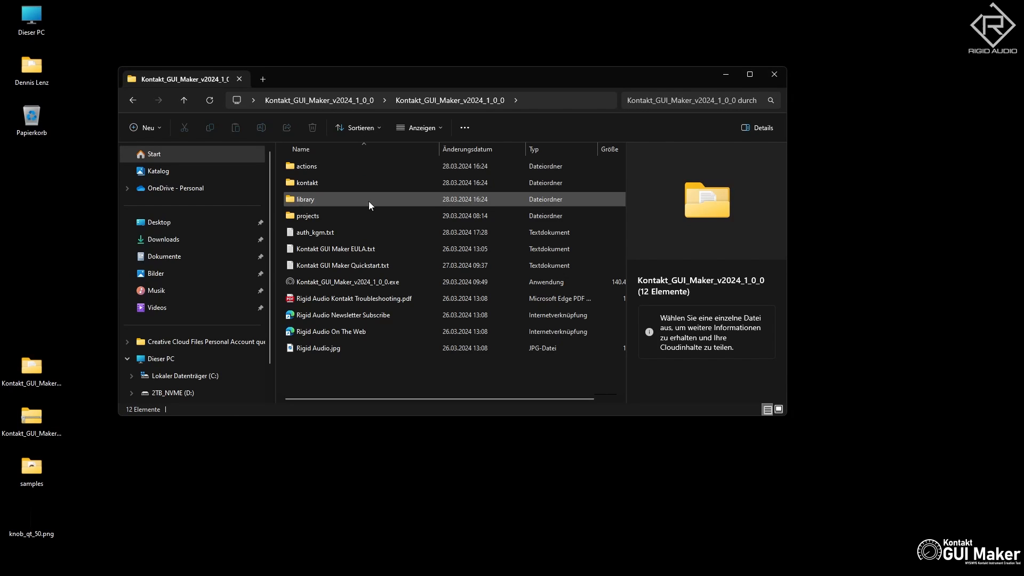
double_click(341, 215)
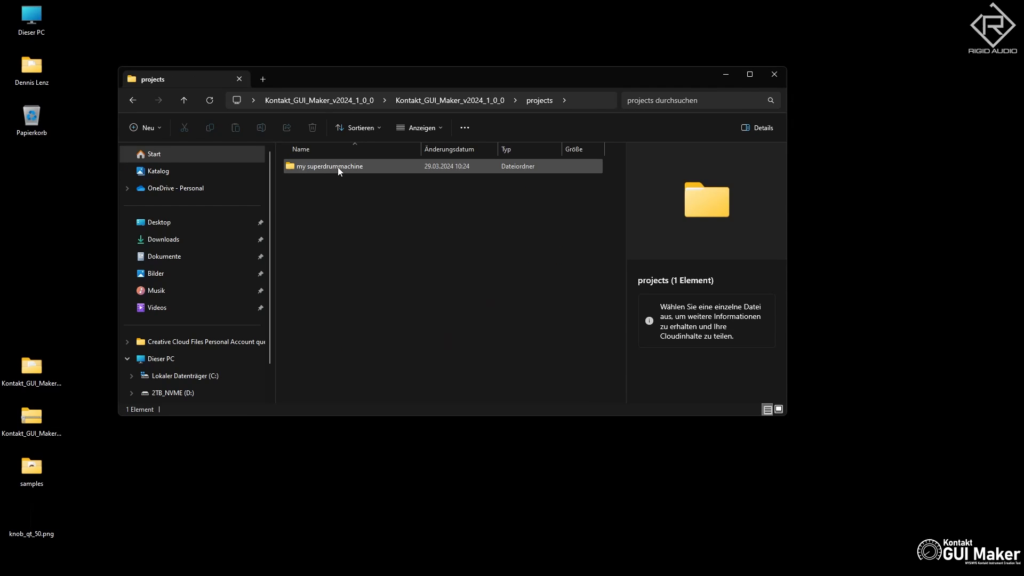
double_click(338, 168)
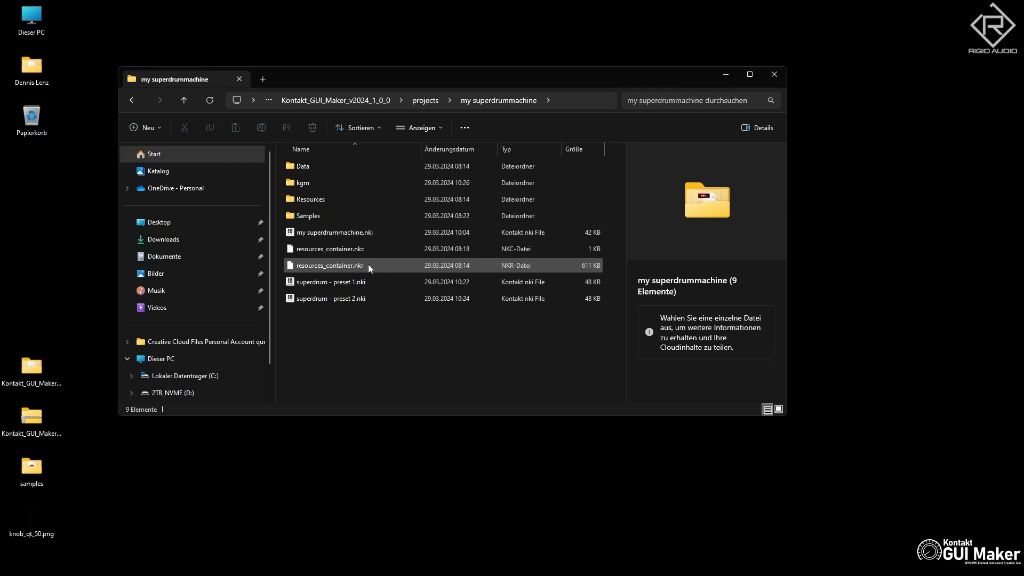
Delete my superdrummachine.nki and the kgm folder from the my superdrummachine project folder
click(365, 235)
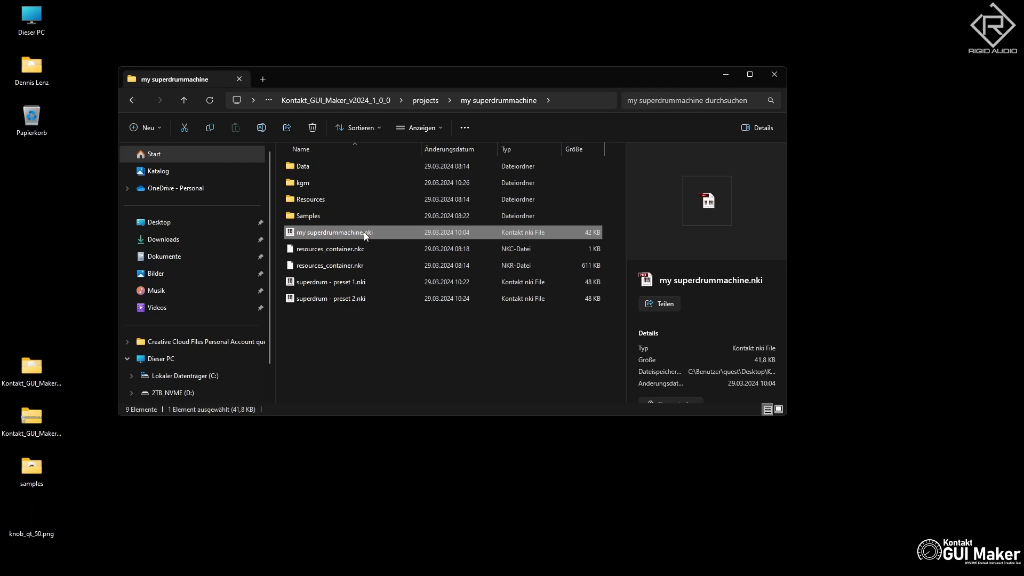
key(Delete)
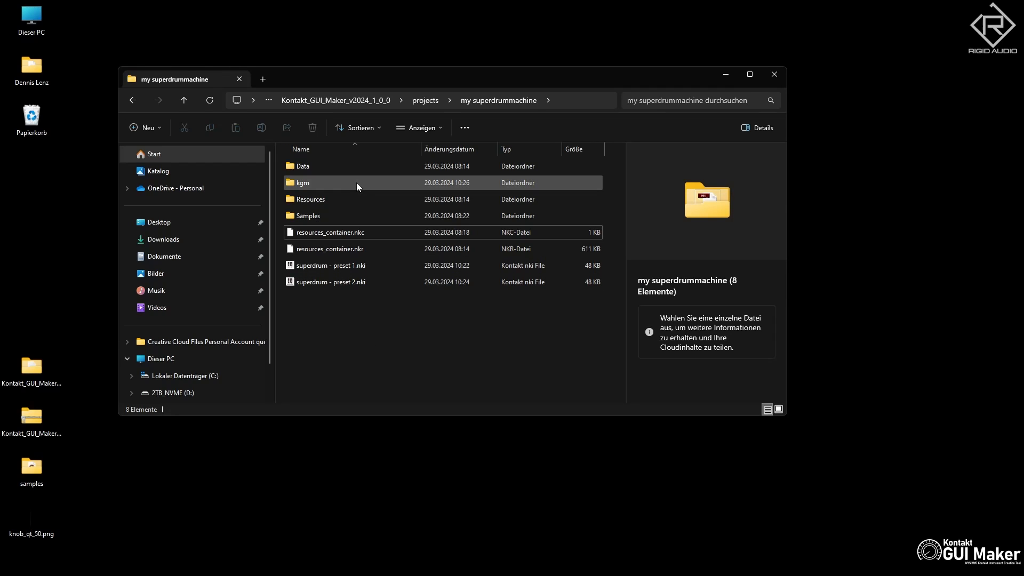
right_click(307, 183)
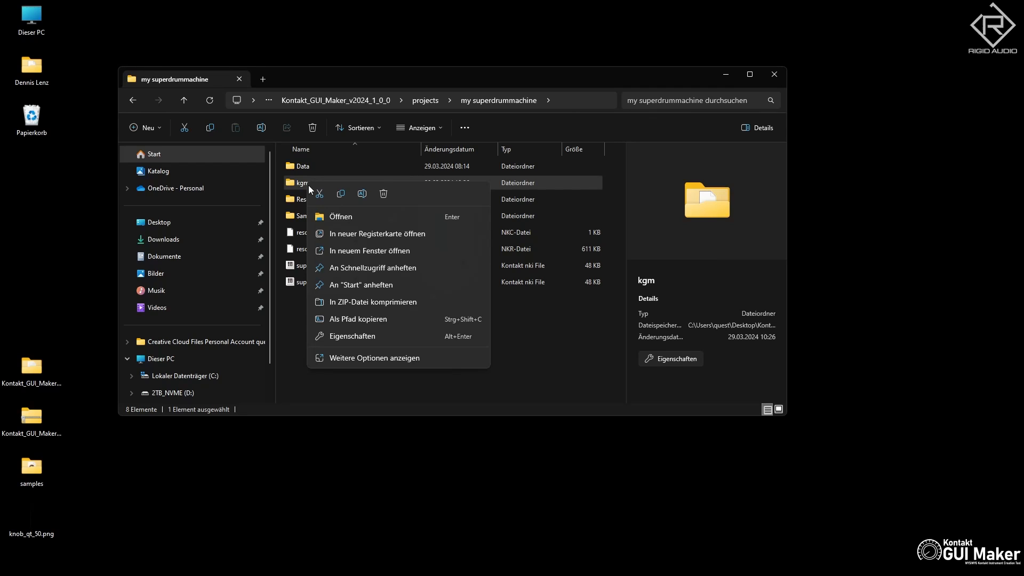
click(384, 194)
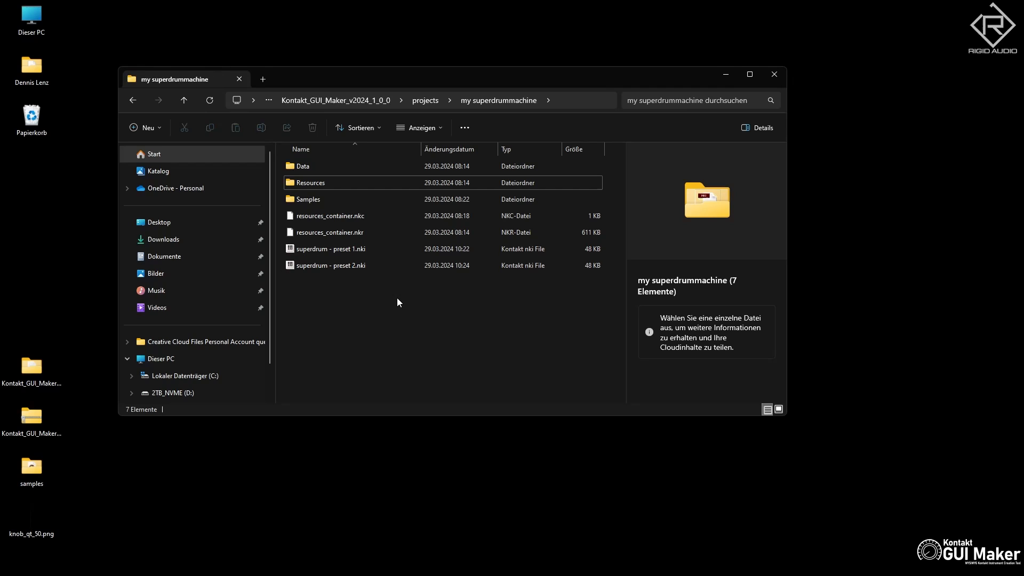
Go up to the projects folder, select the my superdrummachine folder and reopen it to review its contents
click(424, 101)
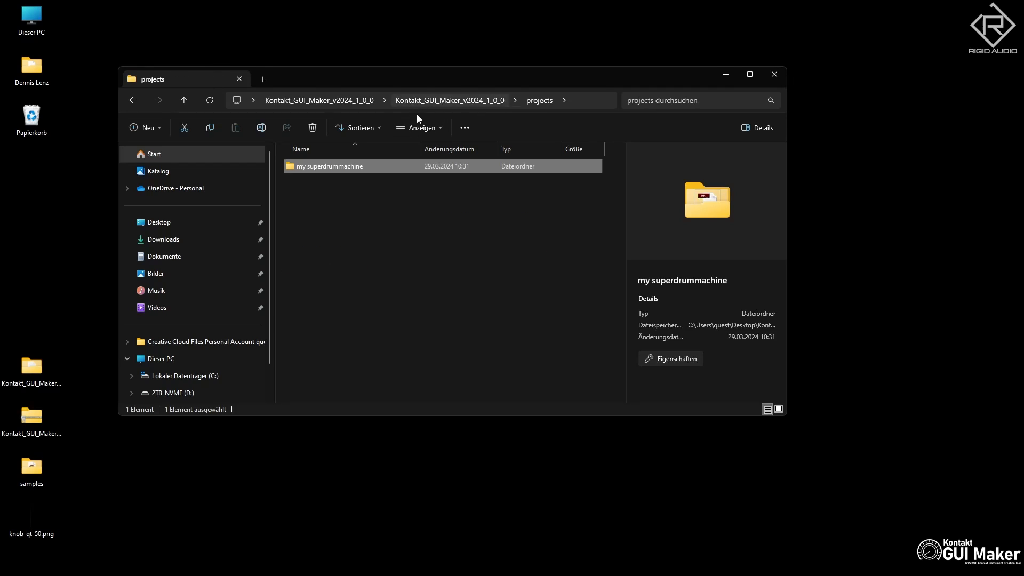
click(343, 166)
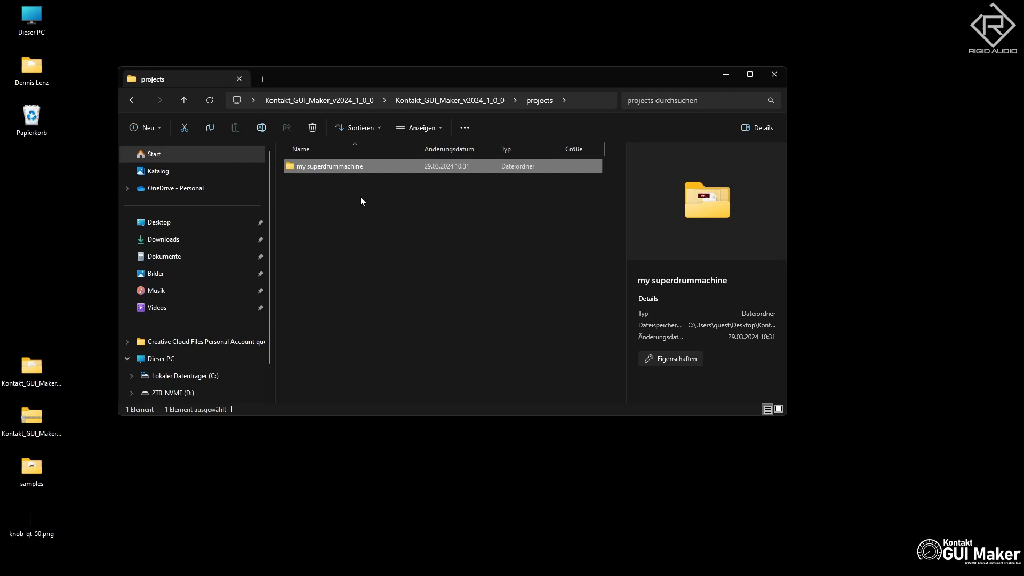
double_click(340, 168)
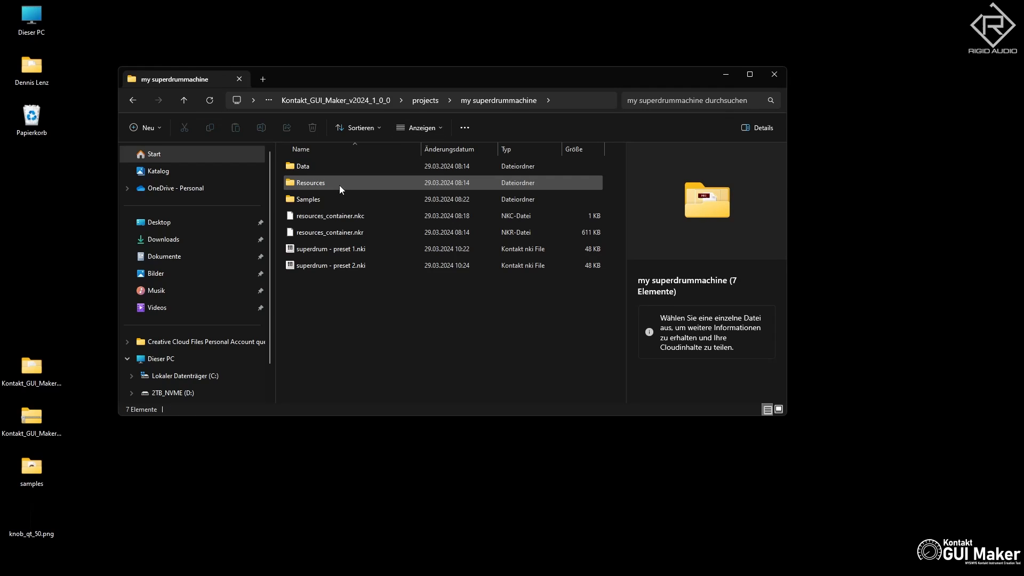
Go up to the projects folder and duplicate the my superdrummachine folder there
click(425, 94)
click(443, 78)
click(424, 101)
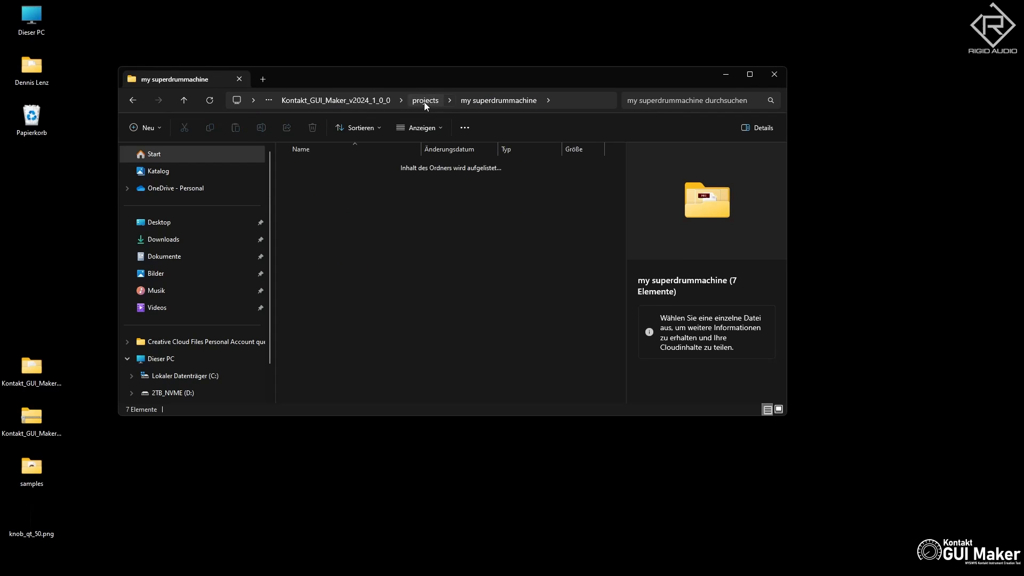
key(ctrl+c)
key(ctrl+v)
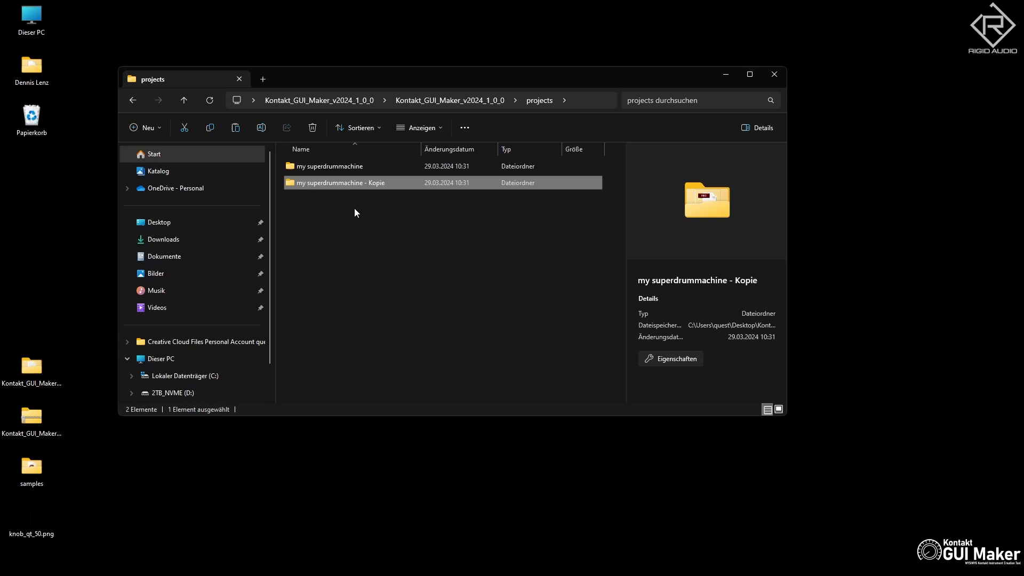
Move the copied folder my superdrummachine - Kopie from projects to the desktop as a backup
click(382, 215)
click(334, 184)
drag(948, 122, 894, 92)
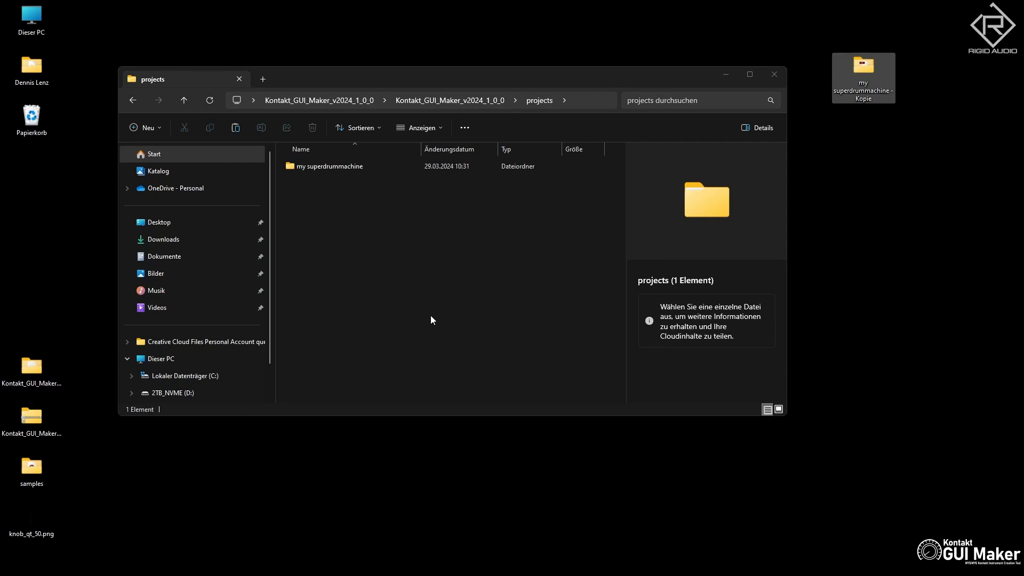
click(440, 235)
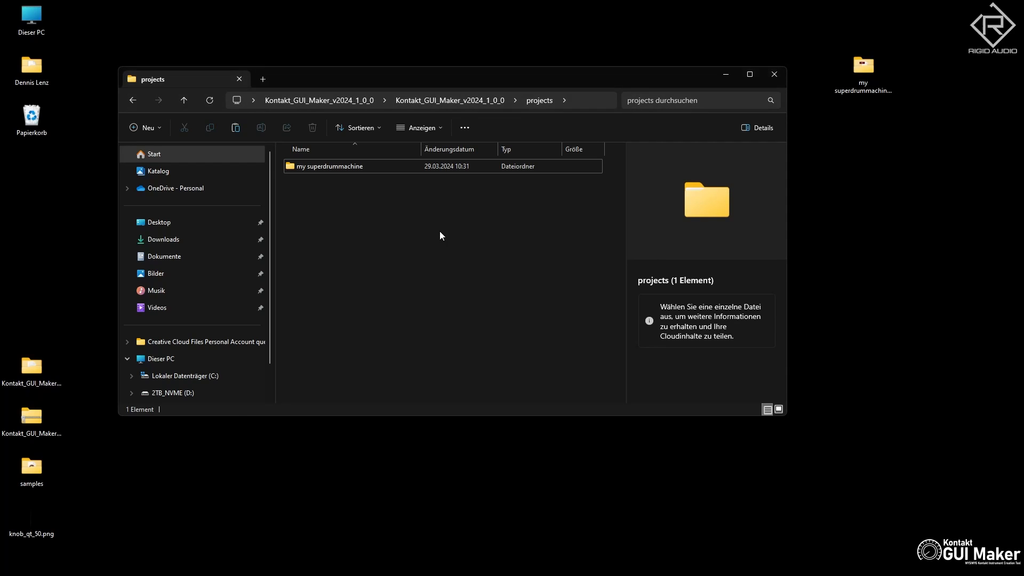
Open the original my superdrummachine folder, look into its Resources subfolder and return to the project folder
double_click(347, 169)
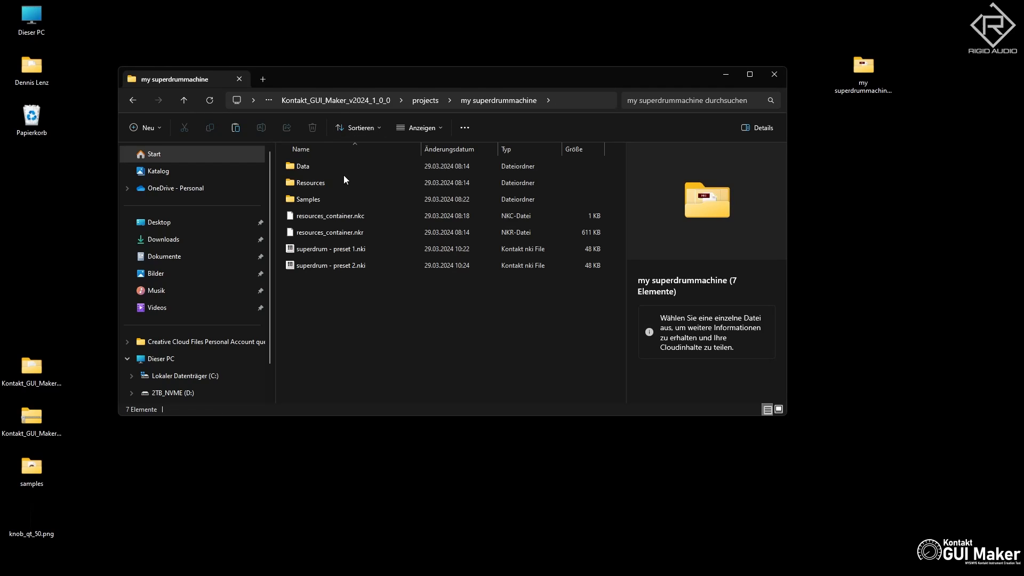
double_click(321, 184)
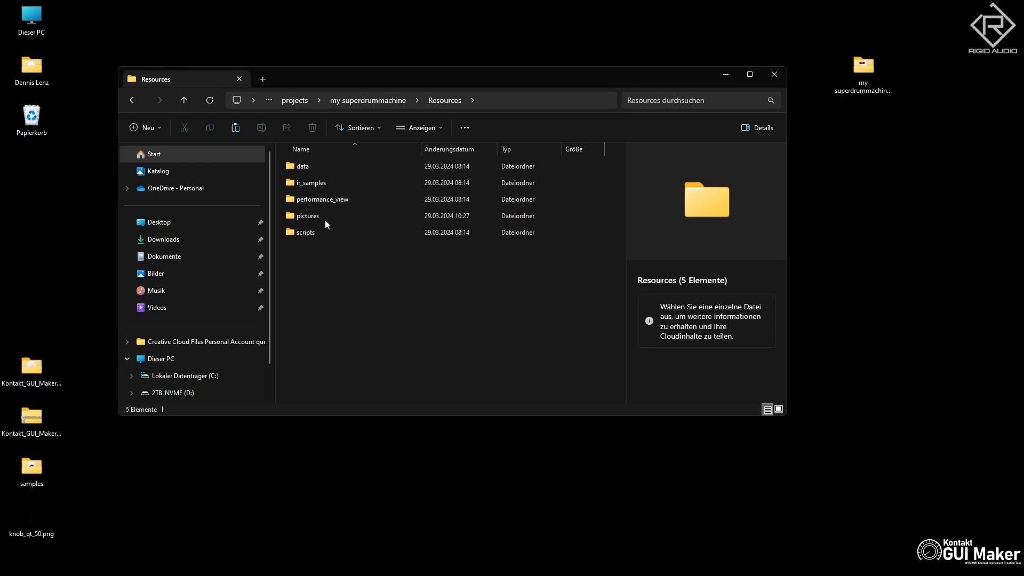
click(380, 103)
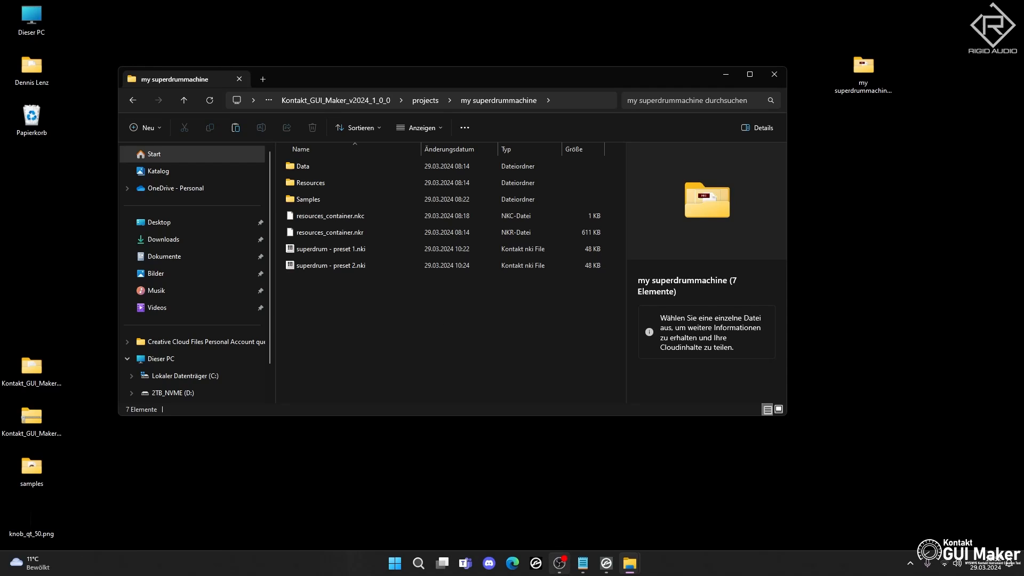
Switch to Kontakt 7 and batch re-save the my superdrummachine folder inside Kontakt_GUI_Maker_v2024_1_0_0 > projects, accepting the backup warning
click(606, 570)
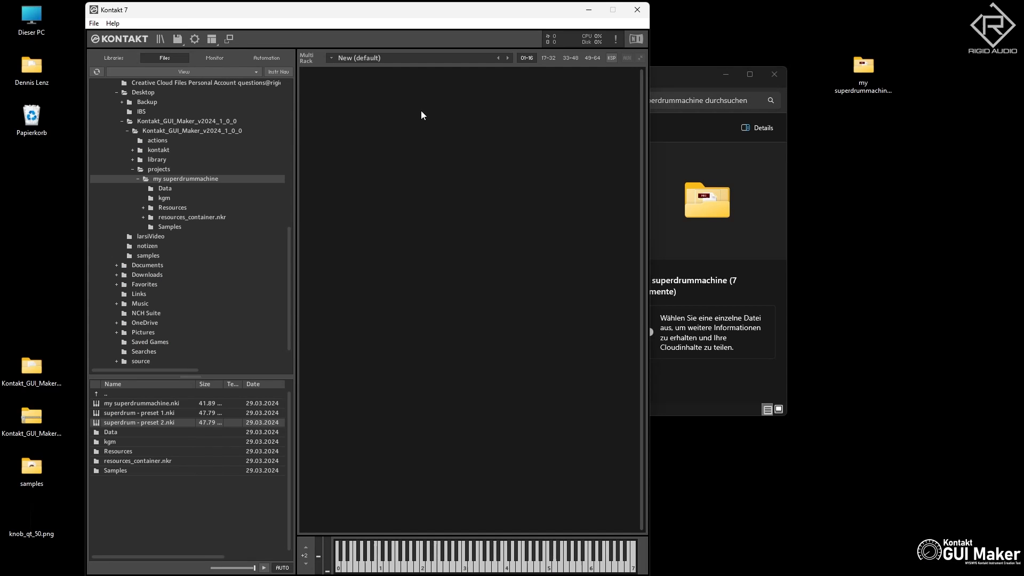
click(178, 39)
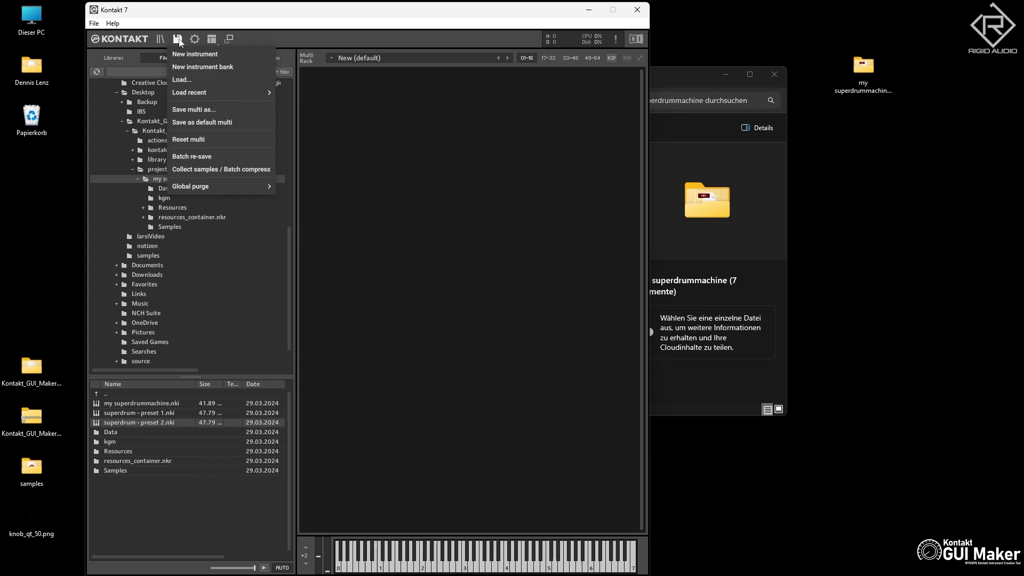
click(239, 158)
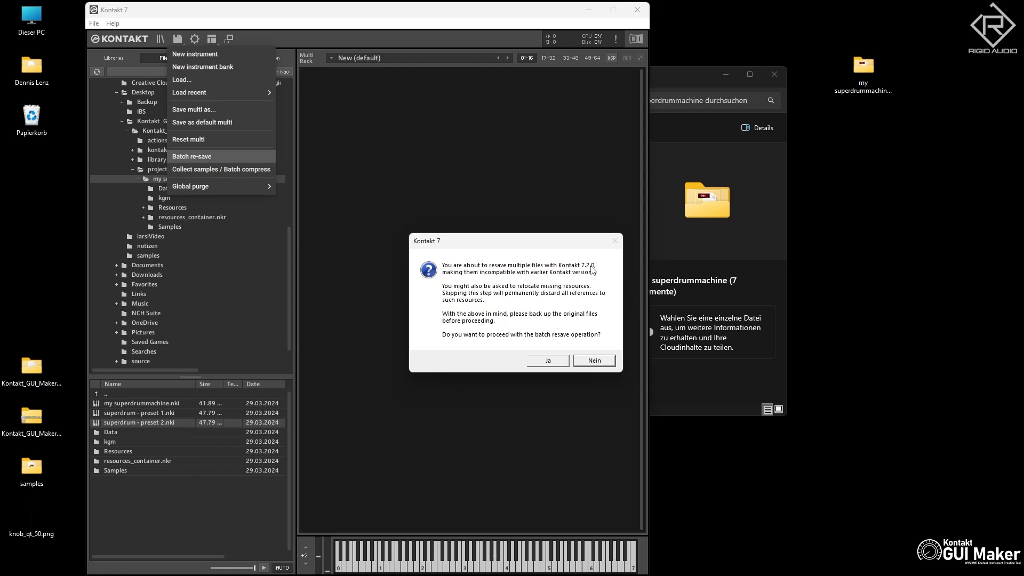
click(548, 366)
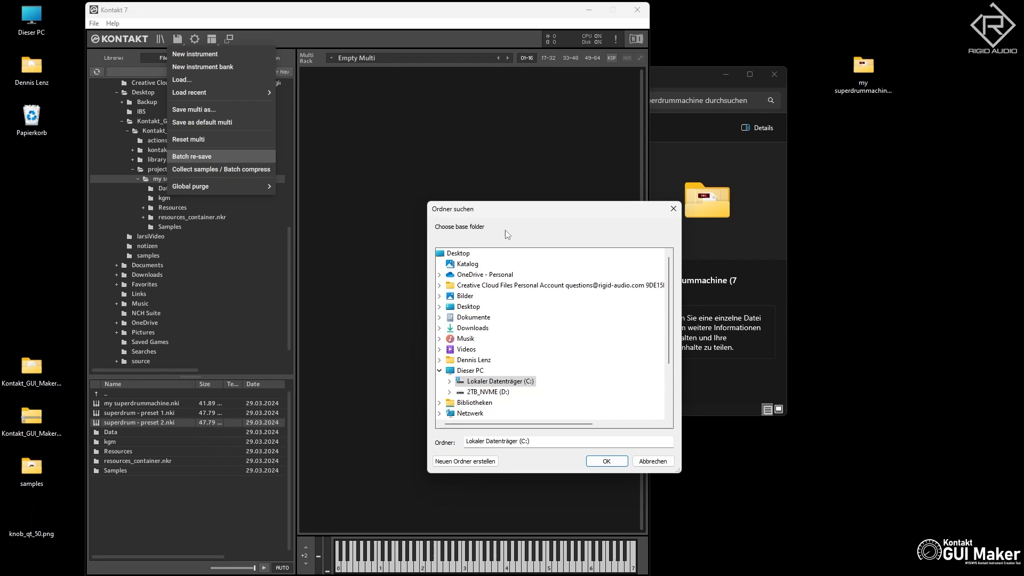
scroll(534, 325, down, 2)
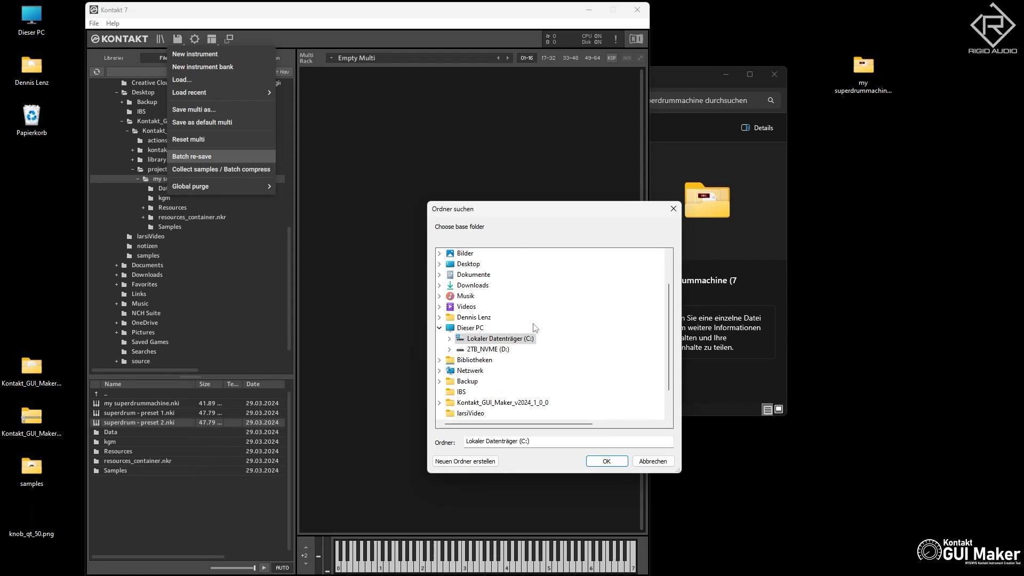
click(506, 403)
scroll(541, 338, down, 2)
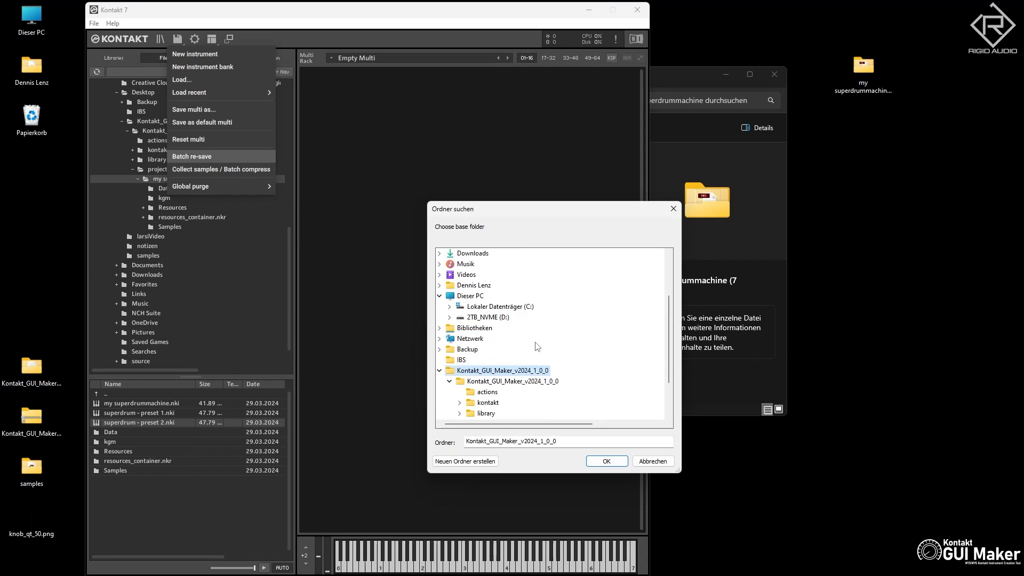
scroll(501, 390, down, 1)
click(500, 391)
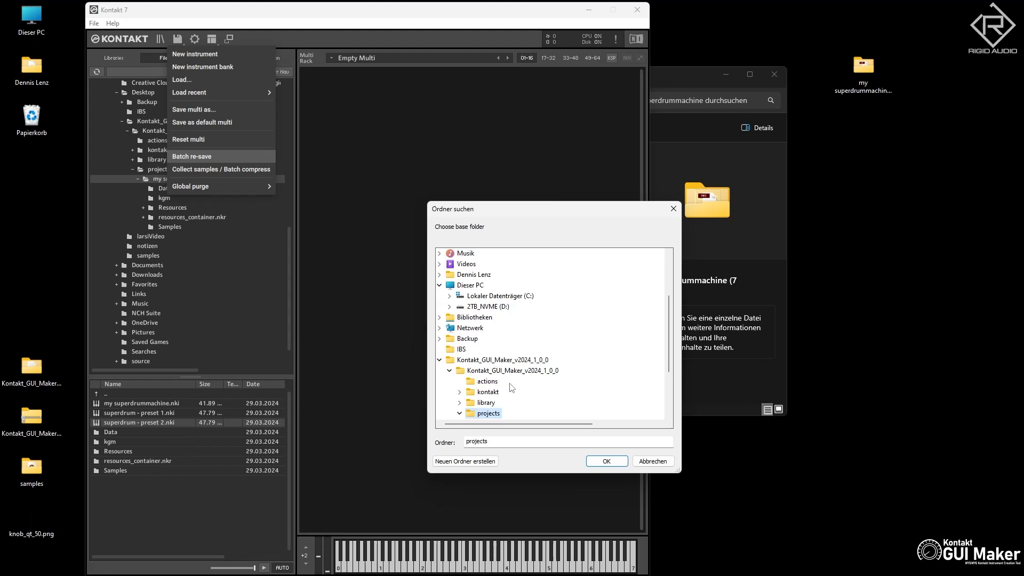
scroll(513, 387, down, 2)
click(516, 382)
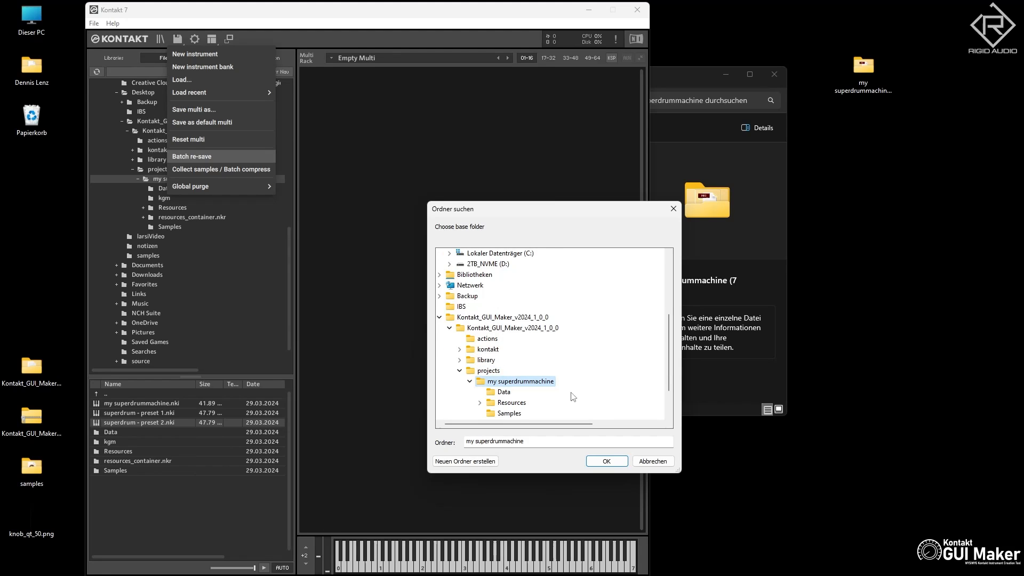
click(606, 461)
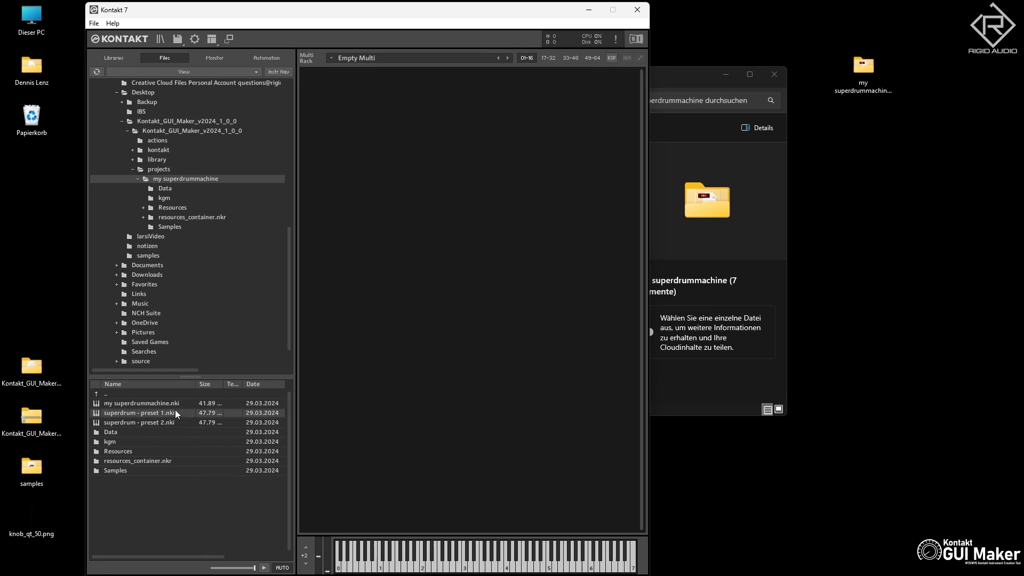
Enlarge the file list in the browser and load superdrum - preset 1.nki into the empty rack
drag(198, 373, 193, 307)
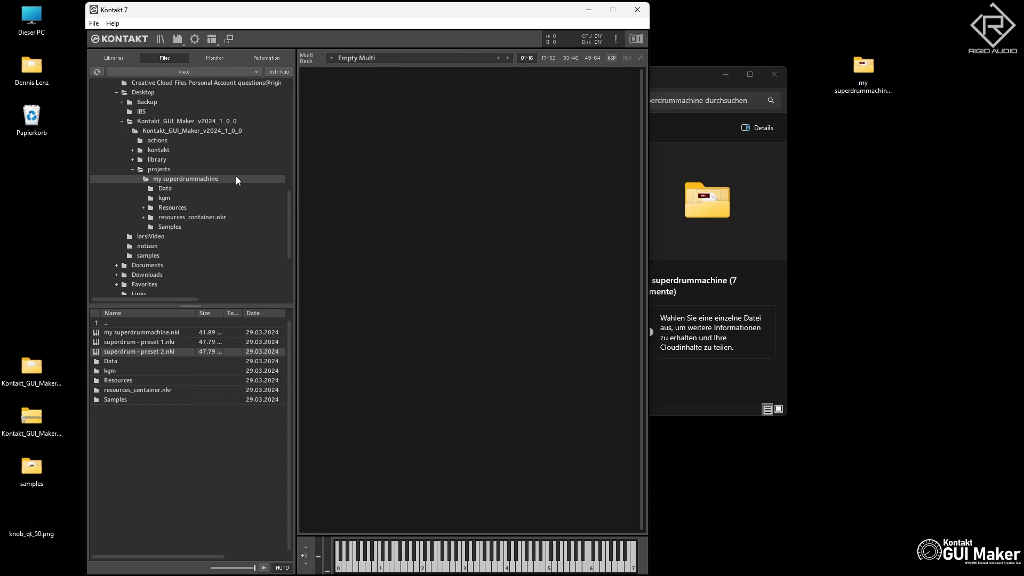
click(181, 40)
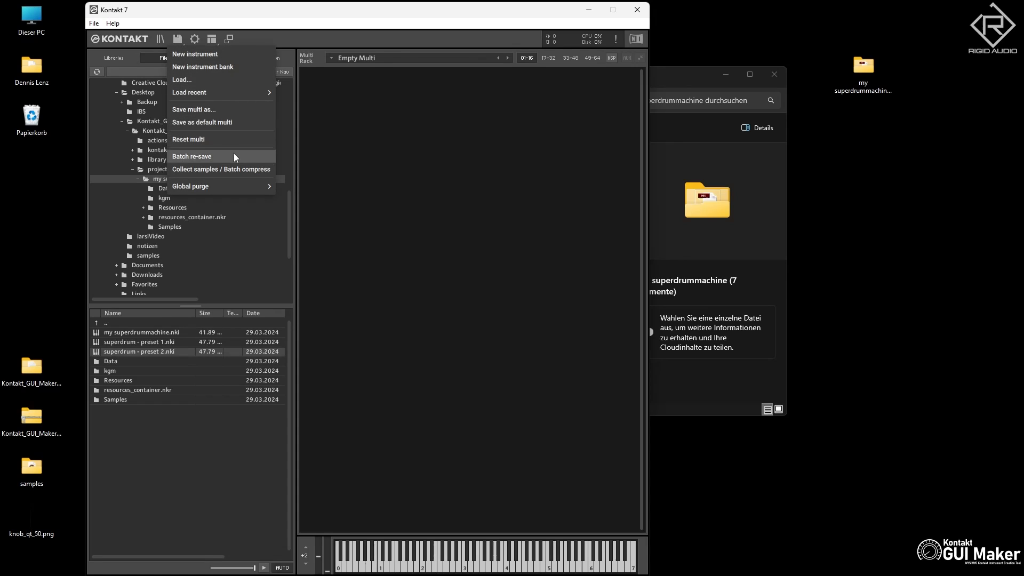
click(264, 171)
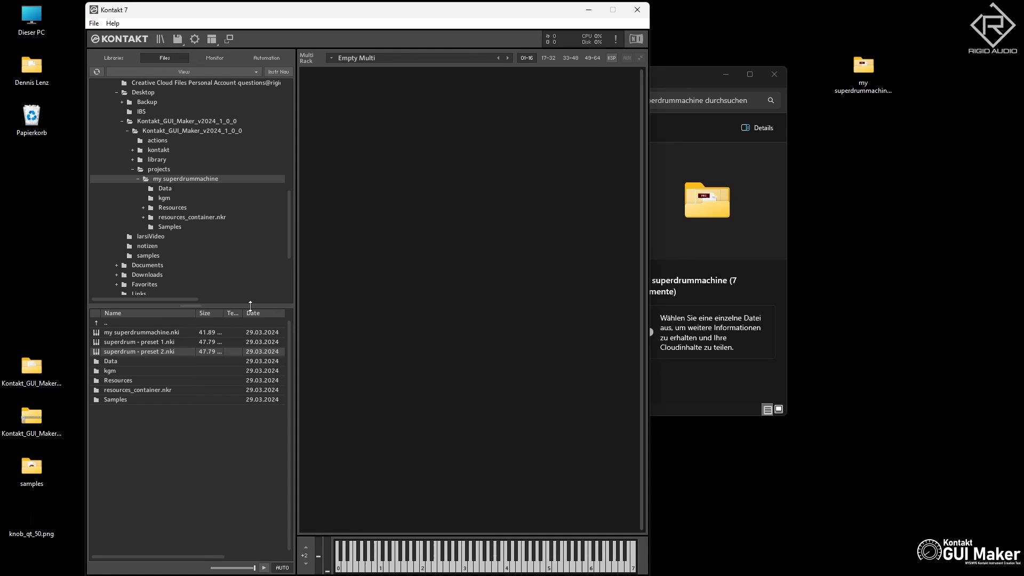
click(168, 344)
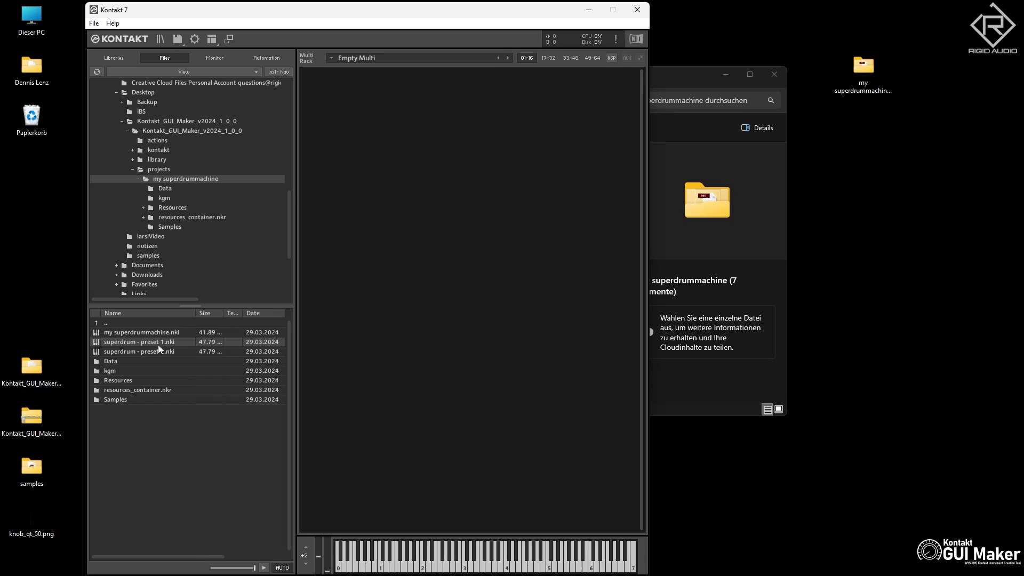
drag(158, 344, 445, 235)
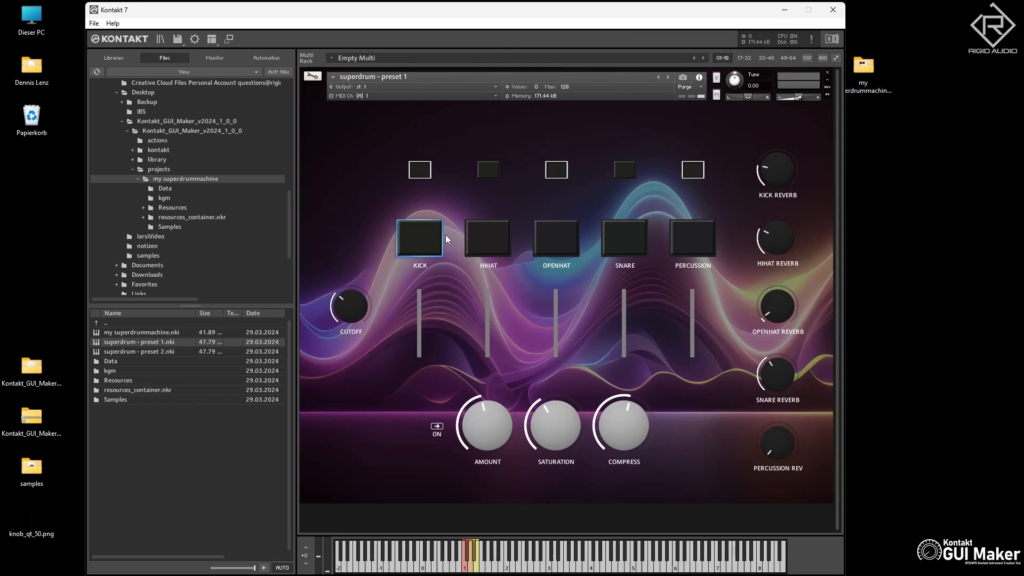
Repack resources_container.nkr in the instrument options of superdrum - preset 1, then close the instrument and save its changes
click(315, 78)
click(467, 113)
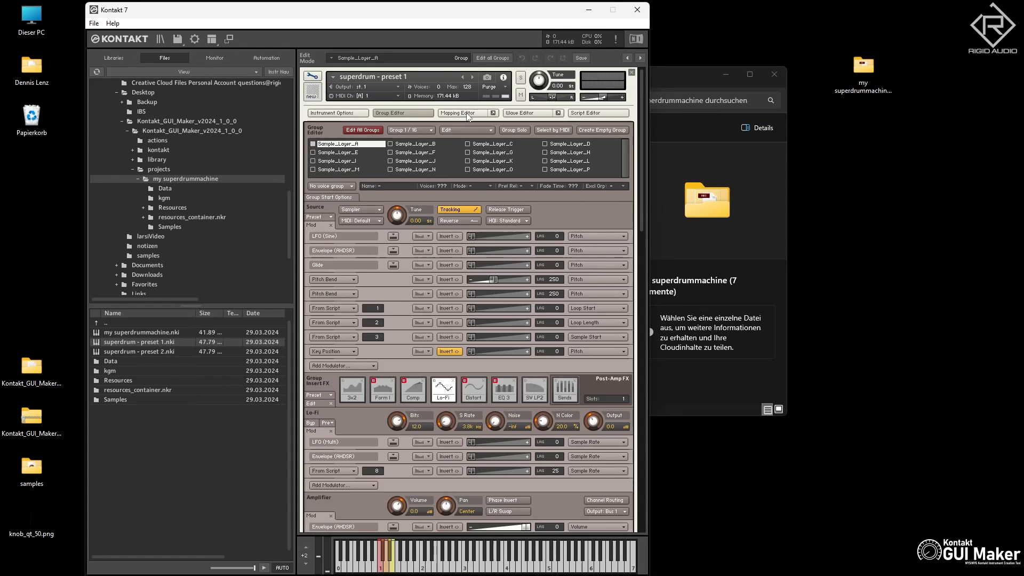
click(403, 113)
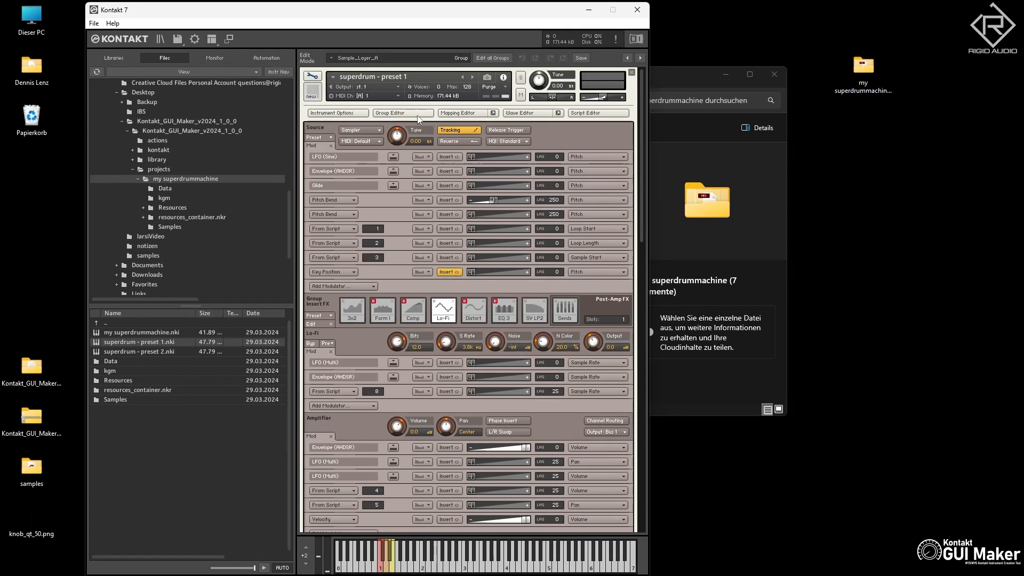
click(346, 114)
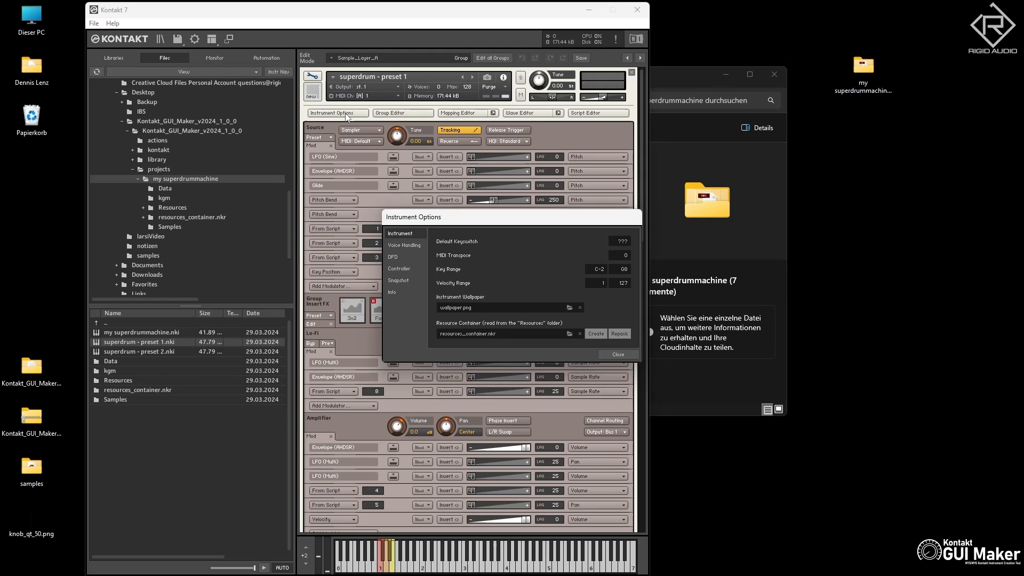
click(622, 336)
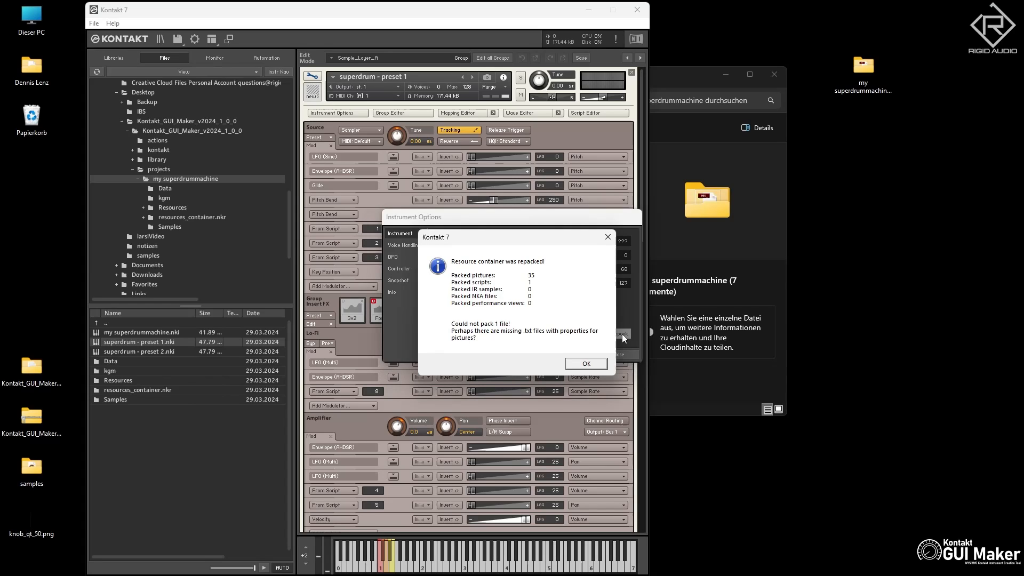
click(584, 363)
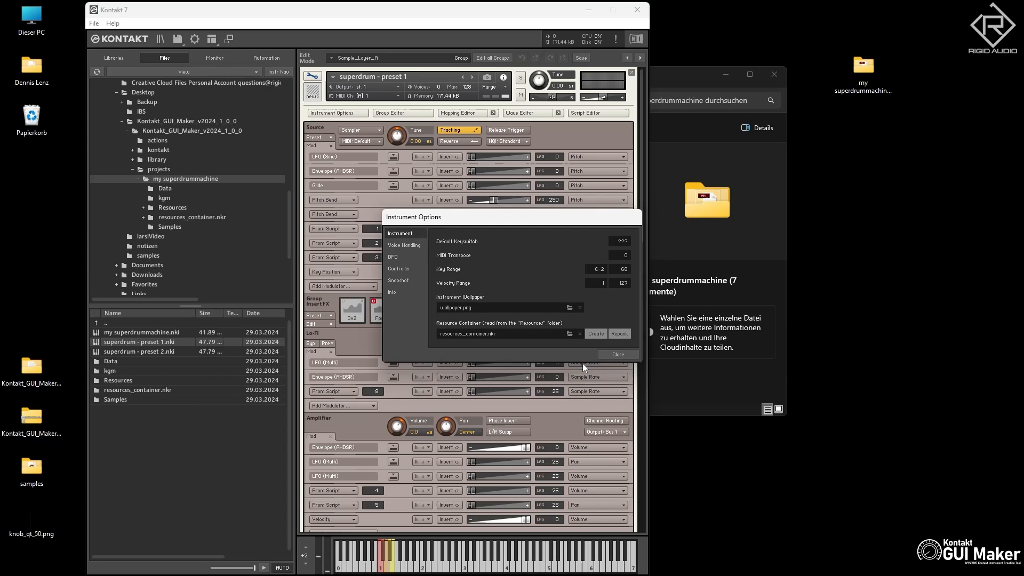
click(618, 354)
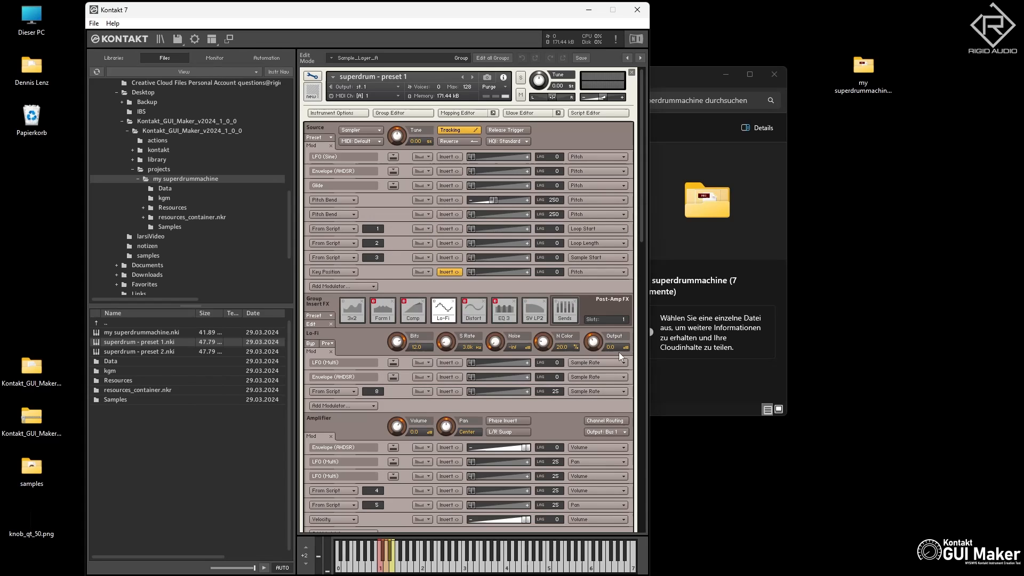
click(631, 73)
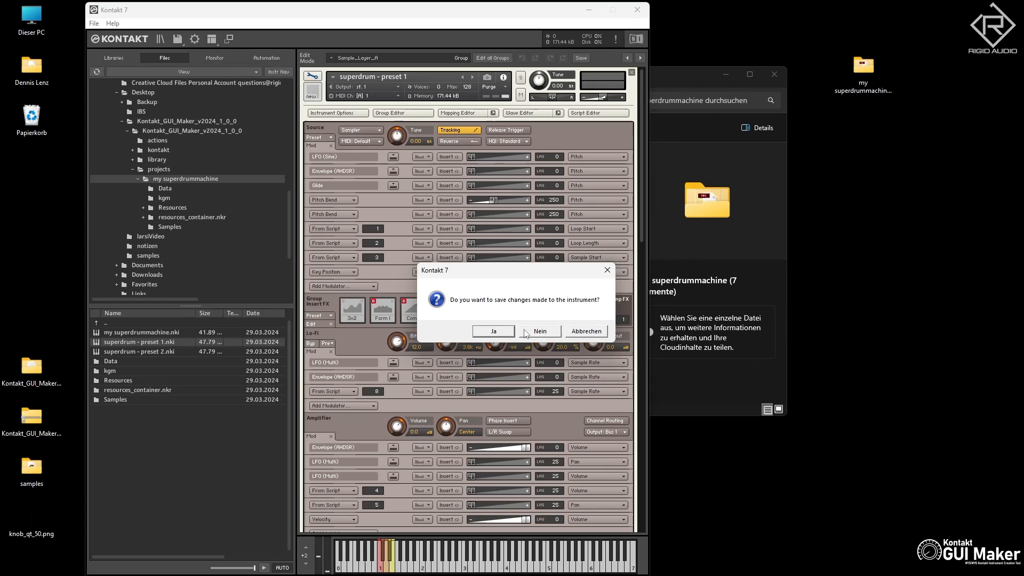
click(501, 332)
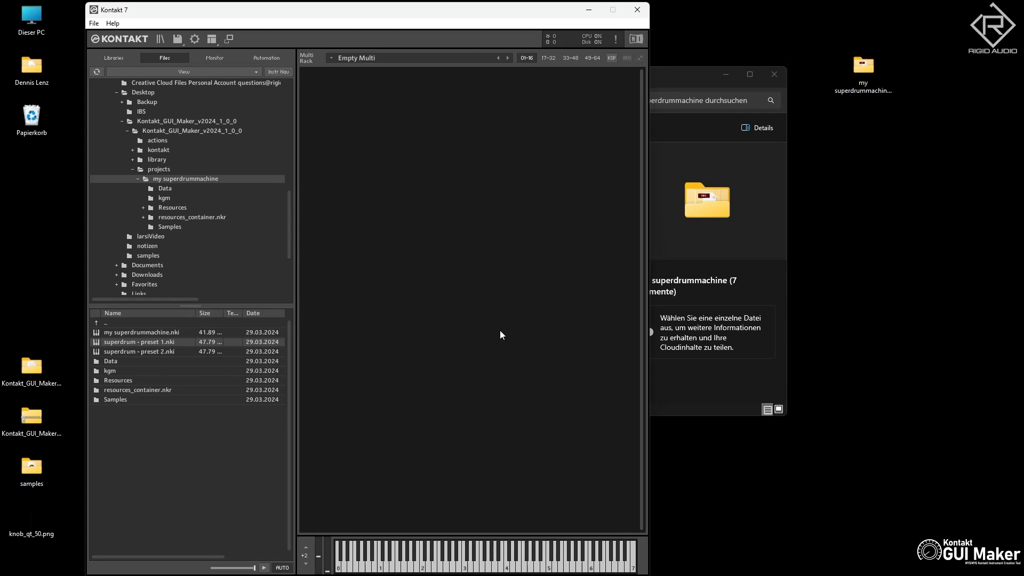
Load superdrum - preset 2 and repack its resources_container.nkr, then save and close the instrument
double_click(155, 351)
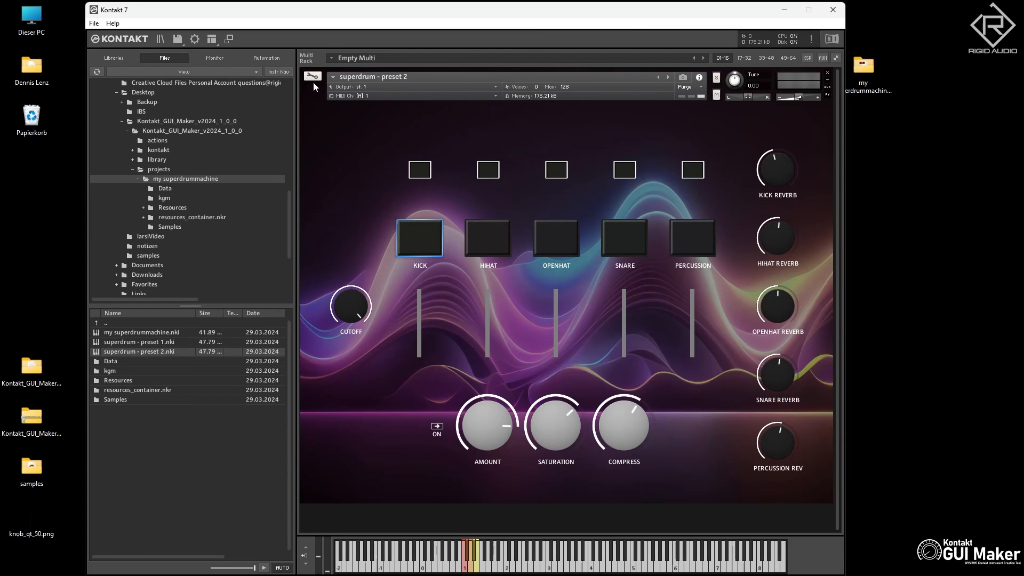
click(313, 76)
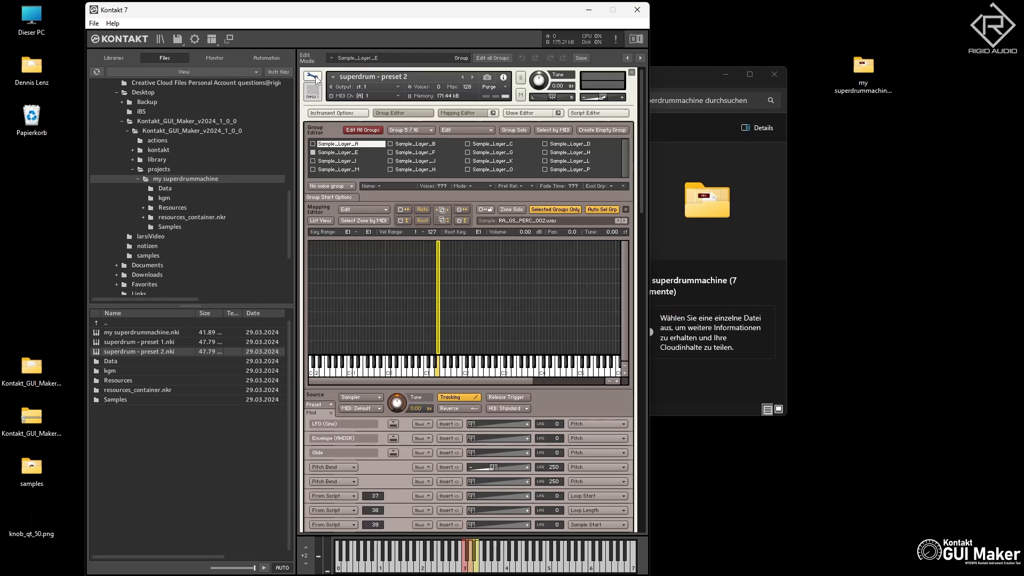
click(337, 113)
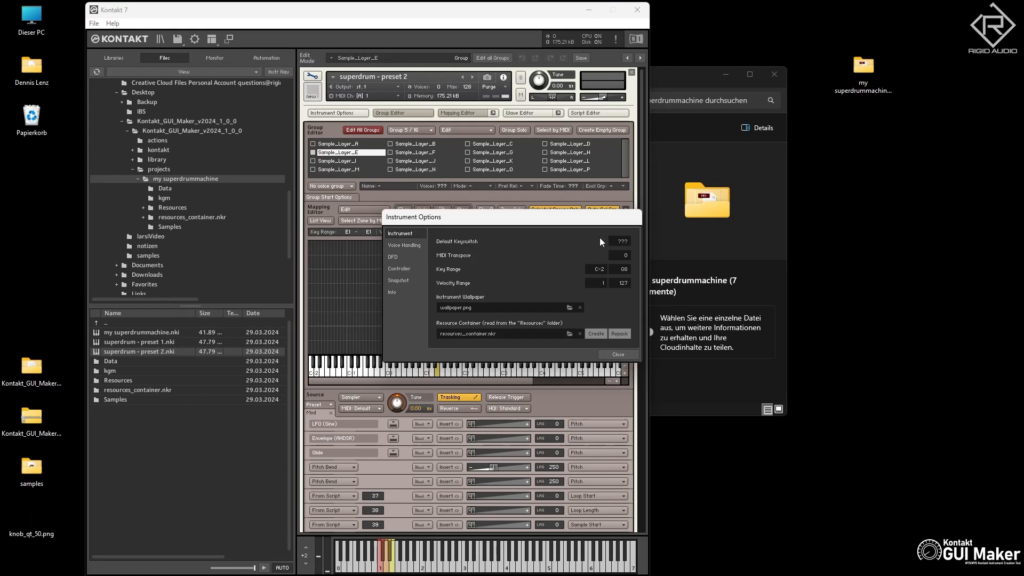
click(620, 334)
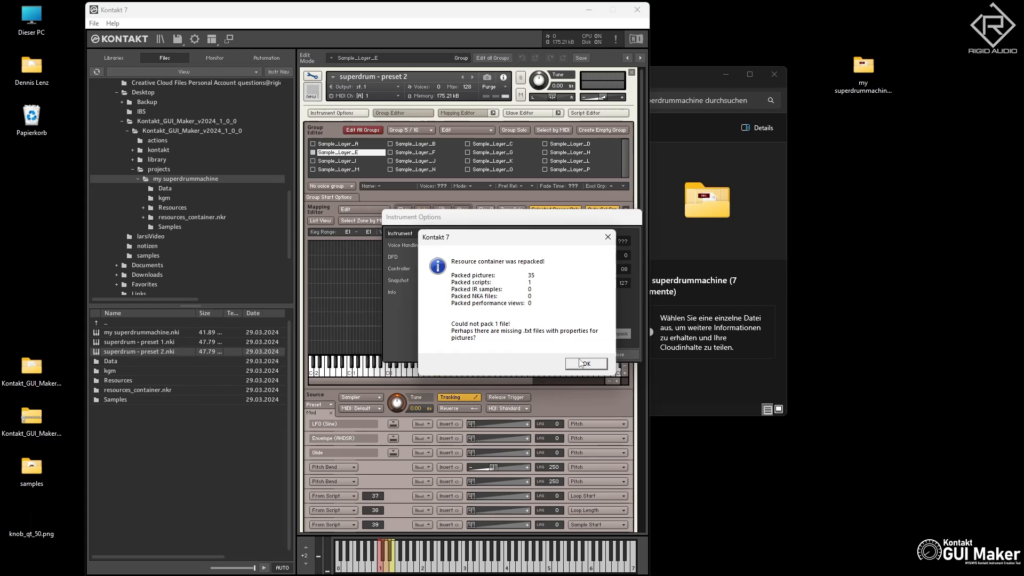
click(581, 362)
click(620, 354)
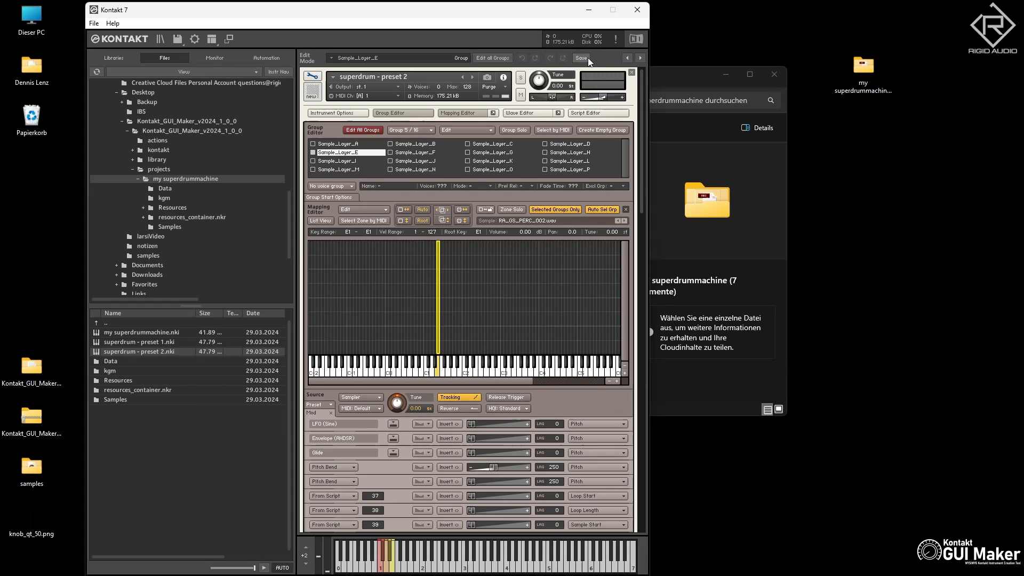
click(312, 76)
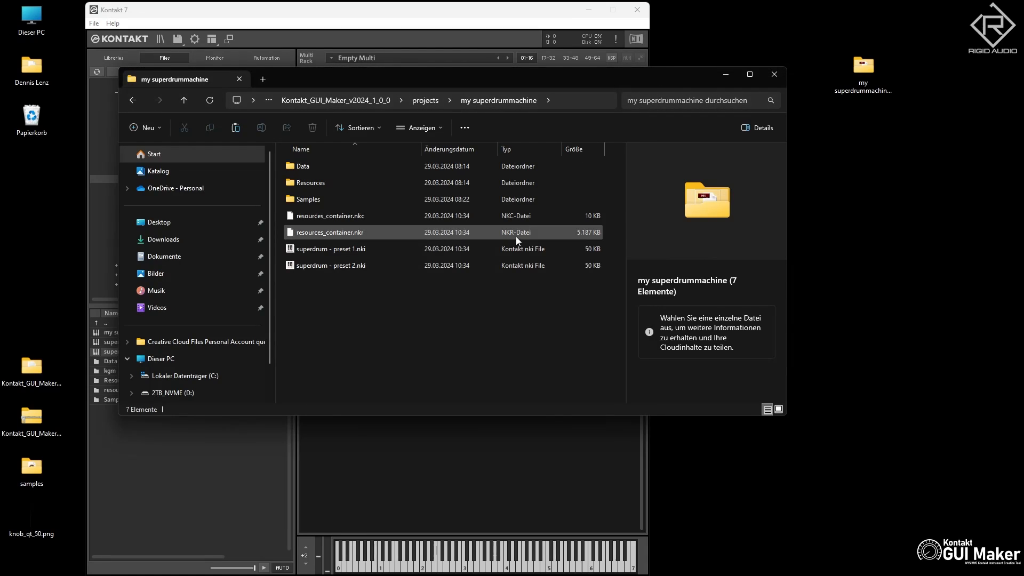
Check the WAV files inside the Samples folder of my superdrummachine
double_click(325, 198)
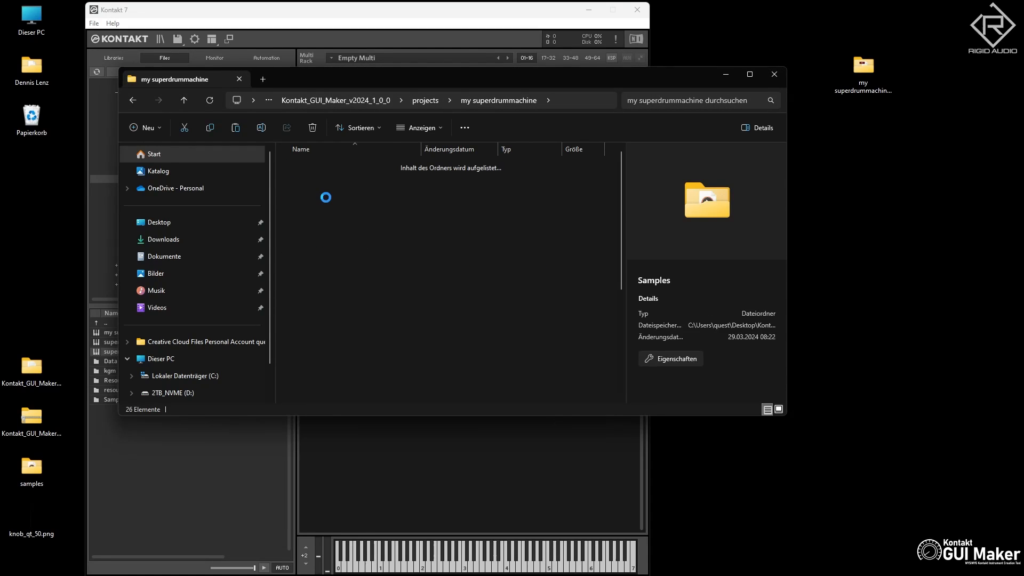
scroll(414, 235, down, 4)
scroll(409, 255, up, 4)
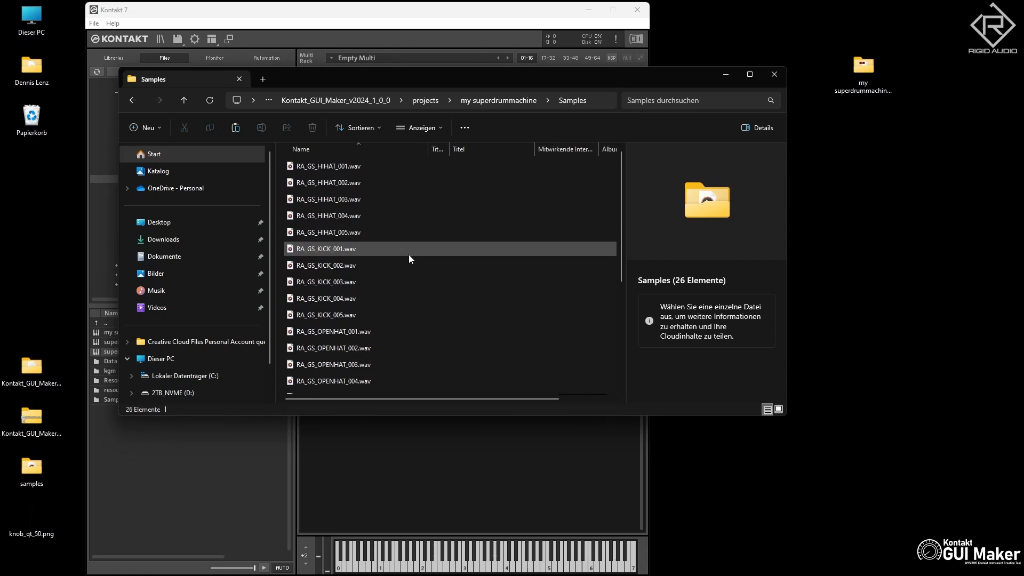
key(alt+Left)
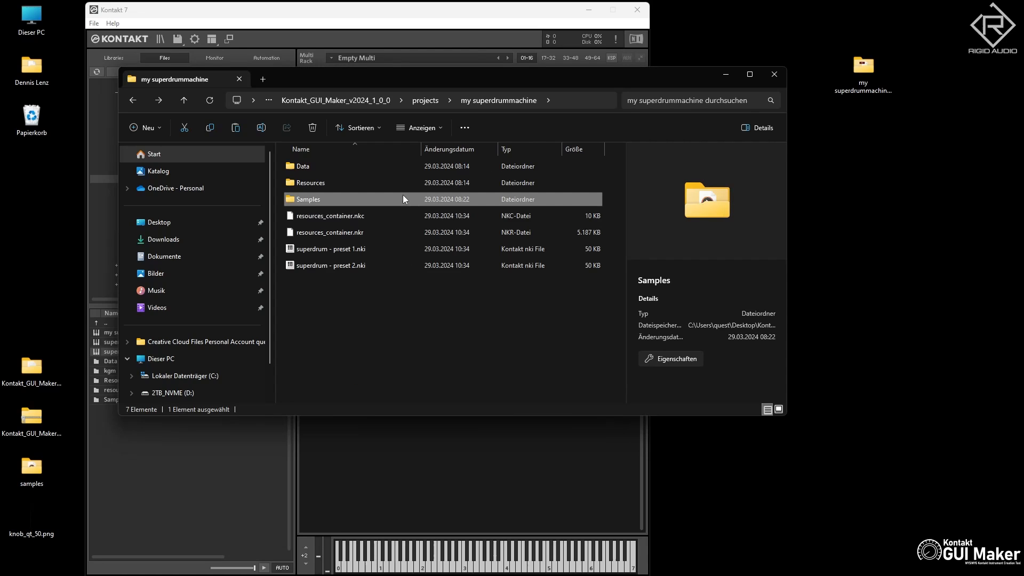
Check the scripts folder inside the project's Resources folder and delete it
double_click(312, 184)
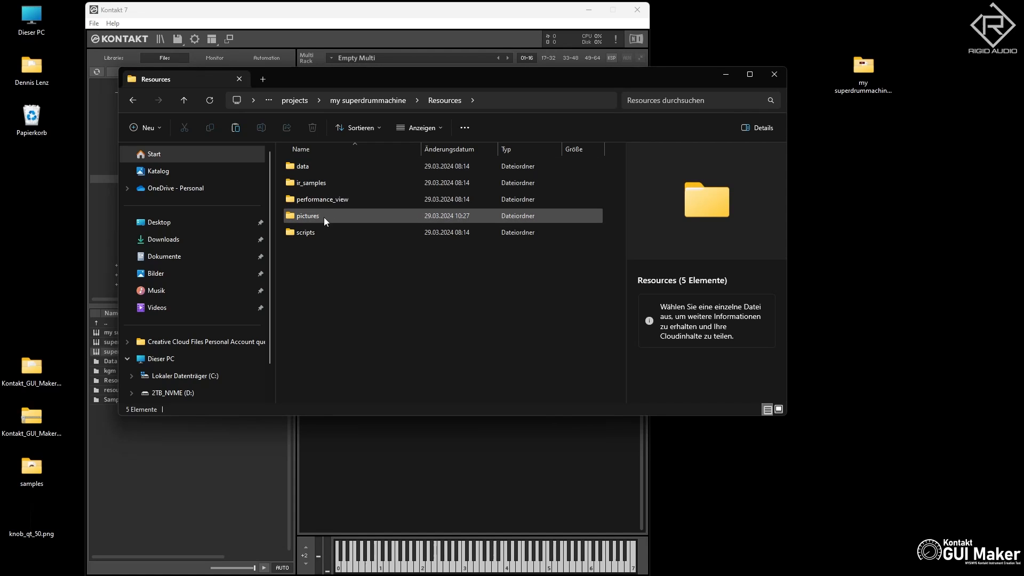
double_click(325, 232)
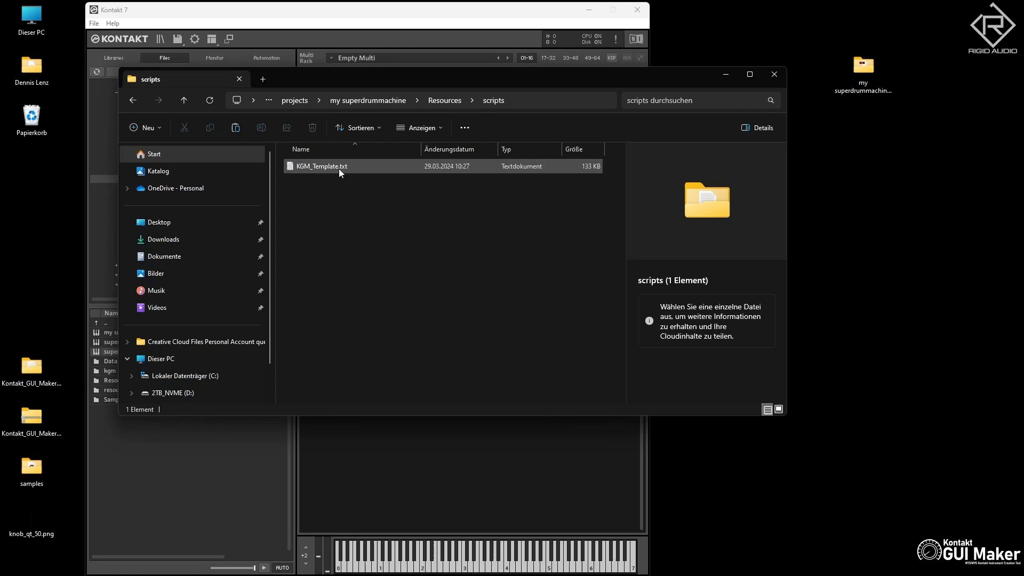
click(444, 100)
click(319, 235)
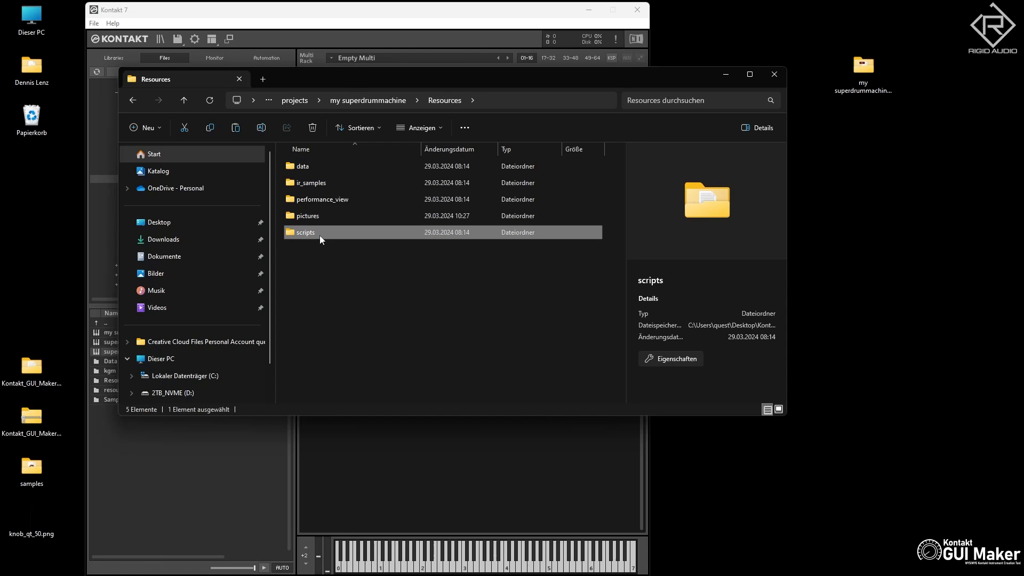
key(Delete)
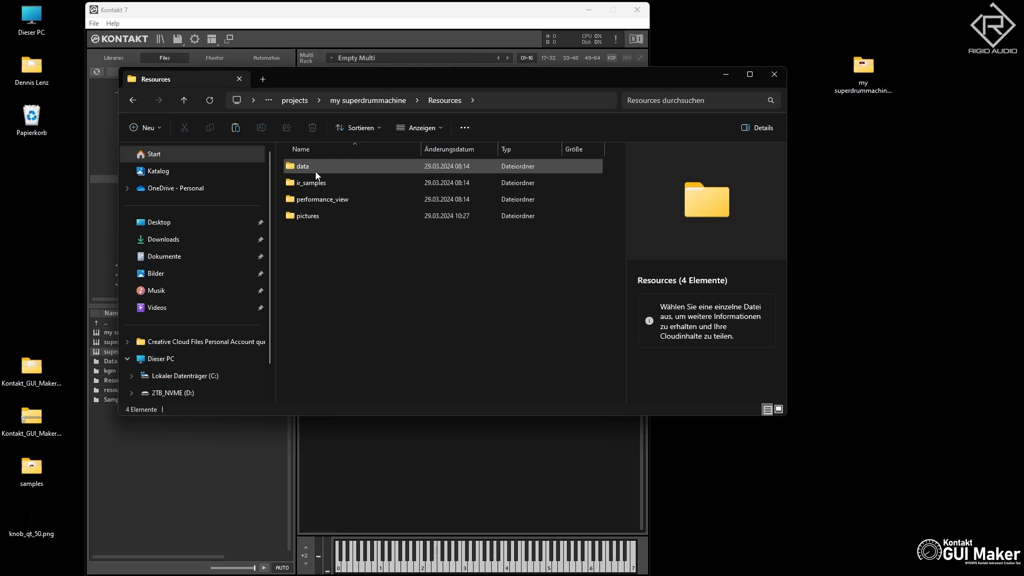
Look through the pictures folder inside Resources and delete the whole folder
double_click(318, 218)
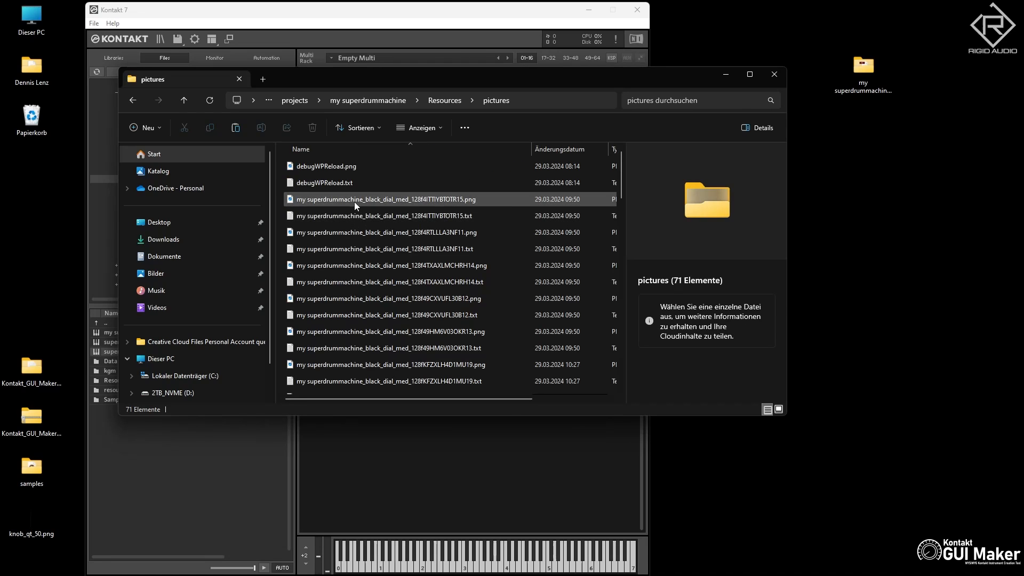
scroll(362, 224, down, 10)
scroll(376, 254, up, 5)
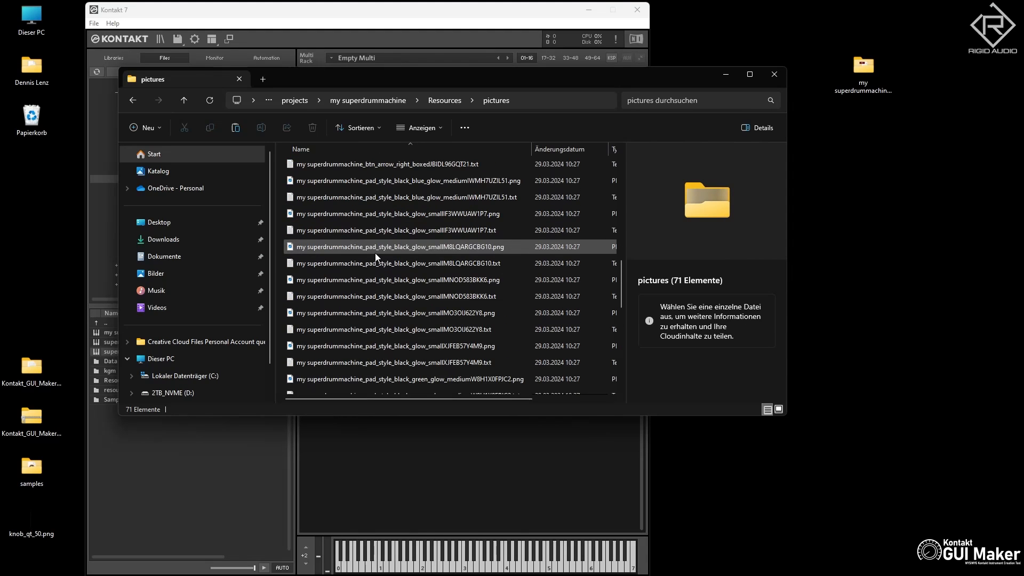
click(453, 102)
click(317, 217)
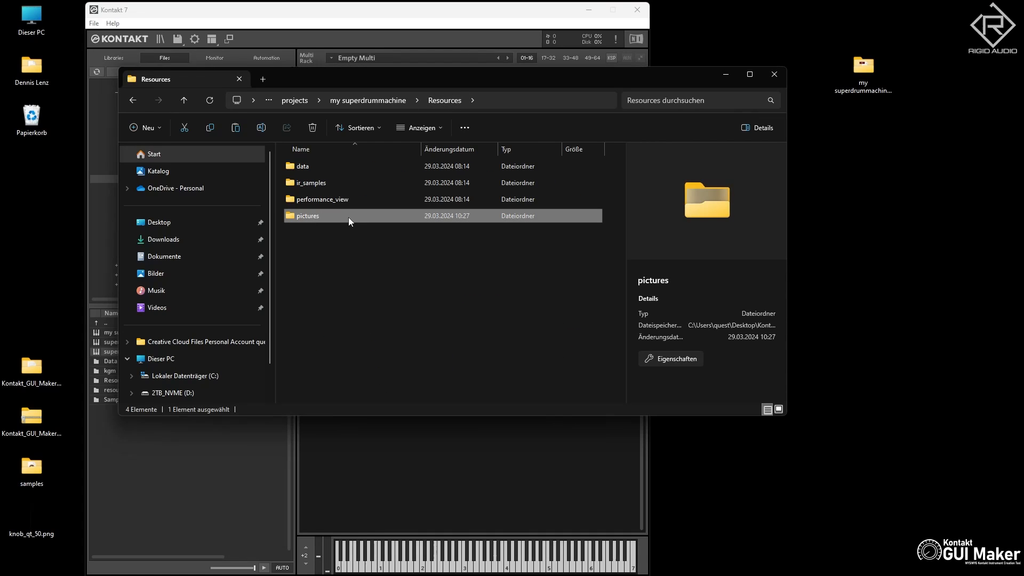
key(Delete)
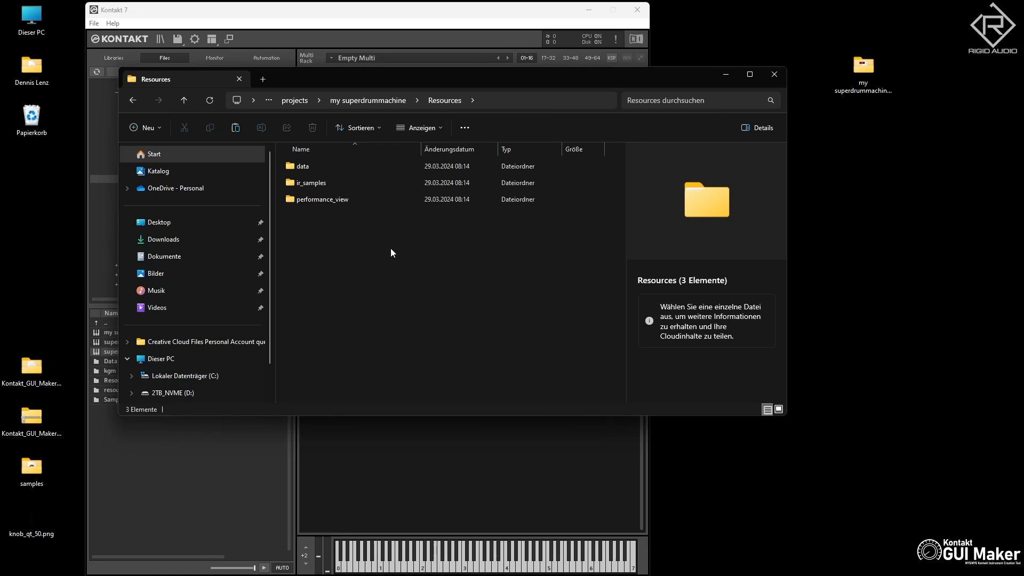
Copy wallpaper.png from Resources > pictures of the desktop backup my superdrummachine - Kopie, and move that window out of the way
click(390, 100)
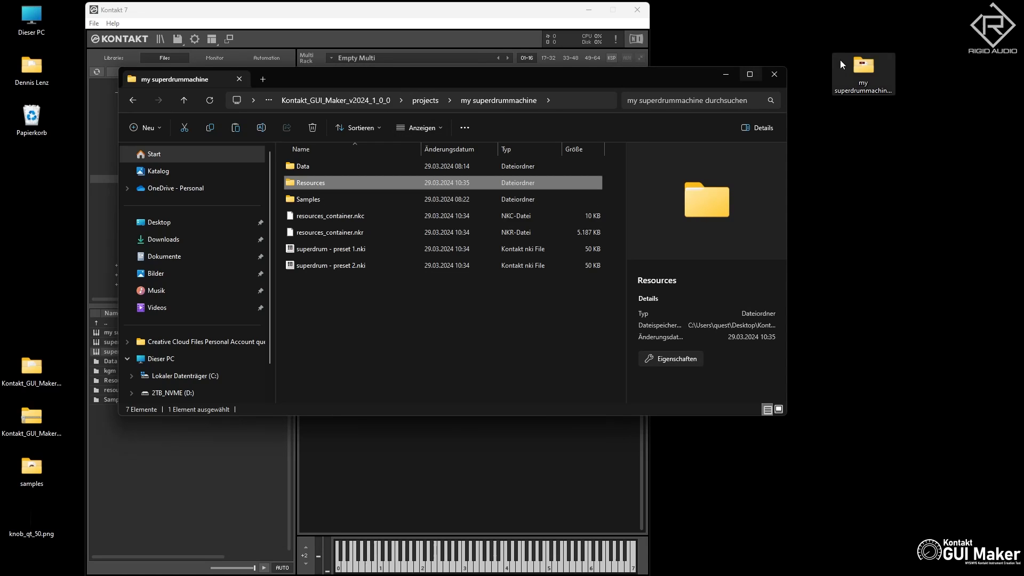
double_click(863, 65)
double_click(325, 201)
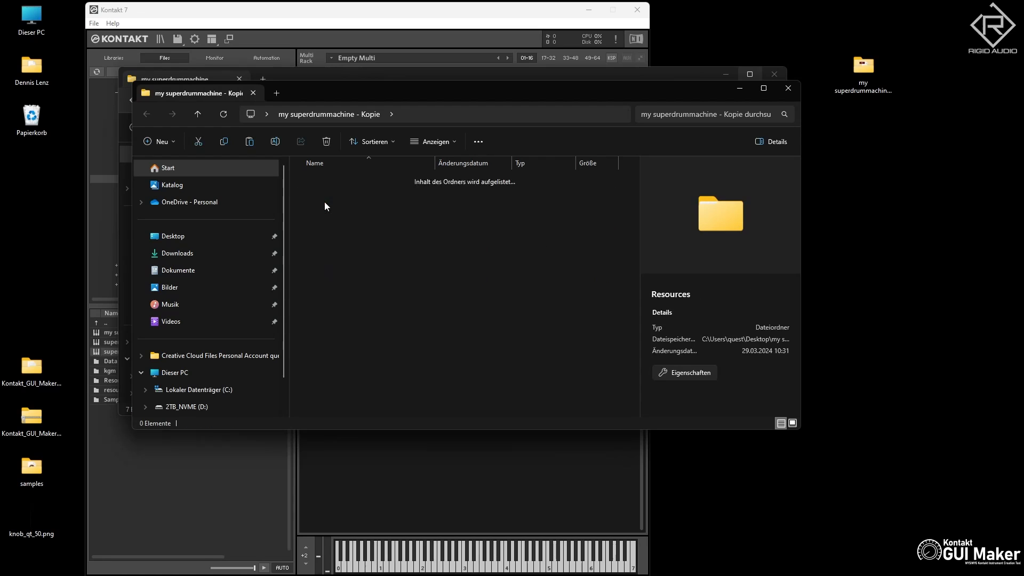
double_click(333, 230)
scroll(392, 283, down, 19)
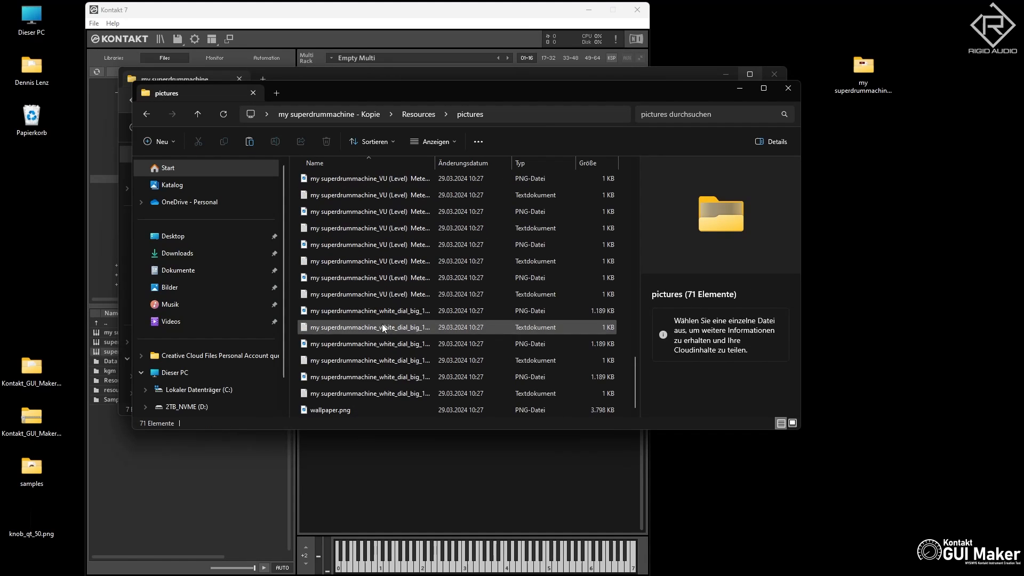
click(341, 411)
drag(446, 85, 463, 323)
Create a new folder named pictures in the project's Resources folder and paste wallpaper.png into it
double_click(318, 182)
right_click(333, 223)
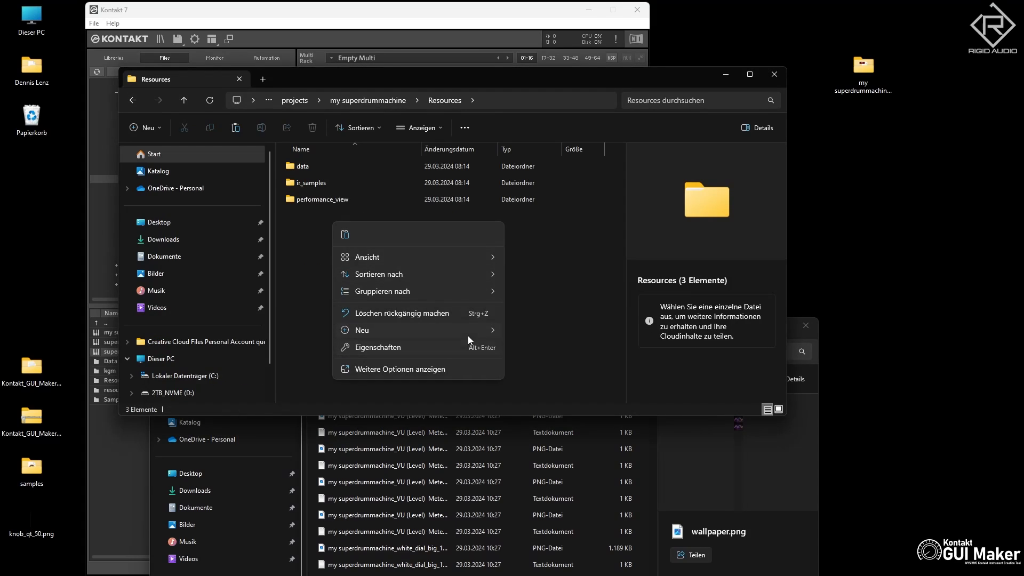
mouse_move(477, 332)
click(553, 331)
text(p)
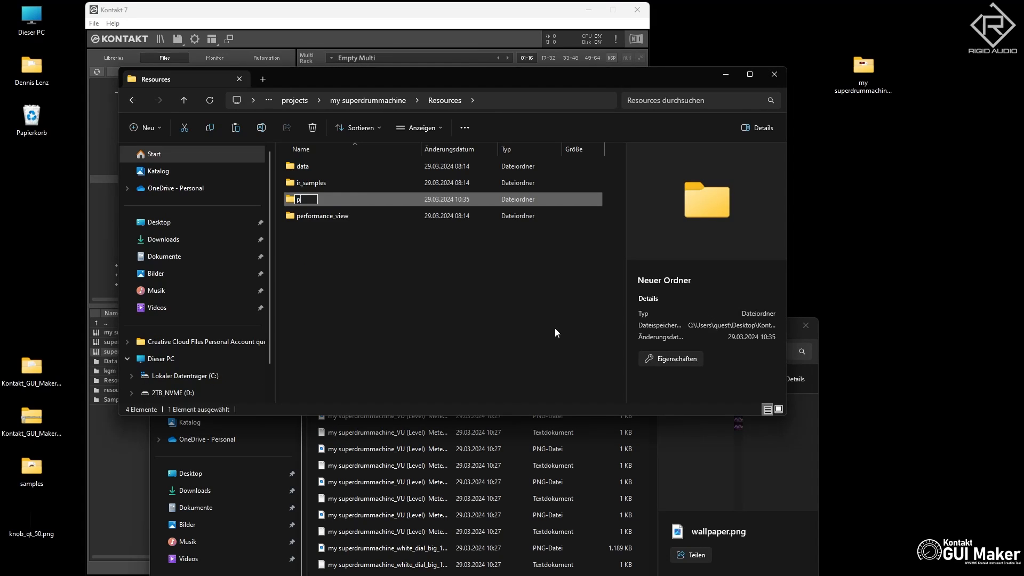
text(ictures)
key(Return)
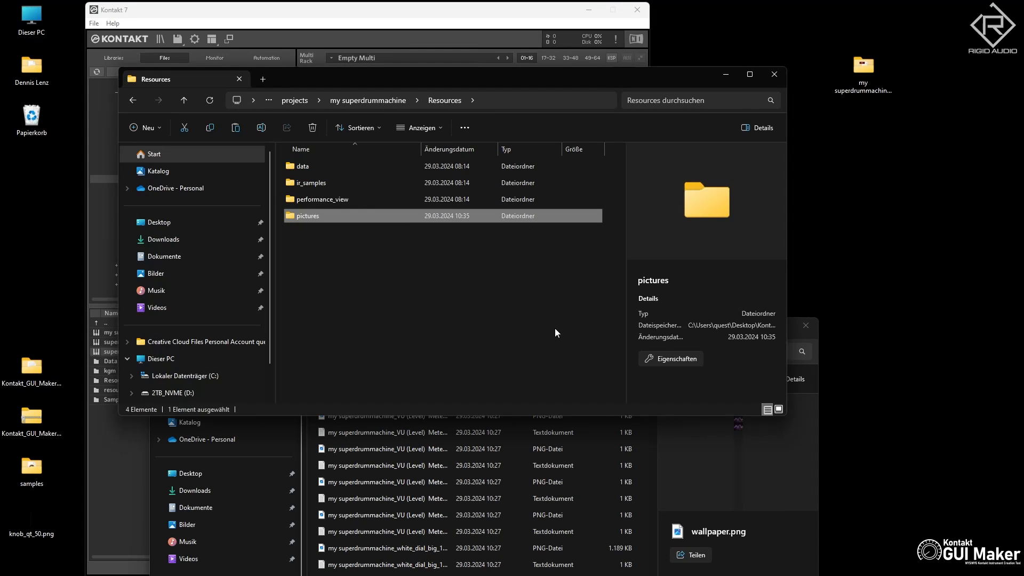
key(Return)
key(ctrl+v)
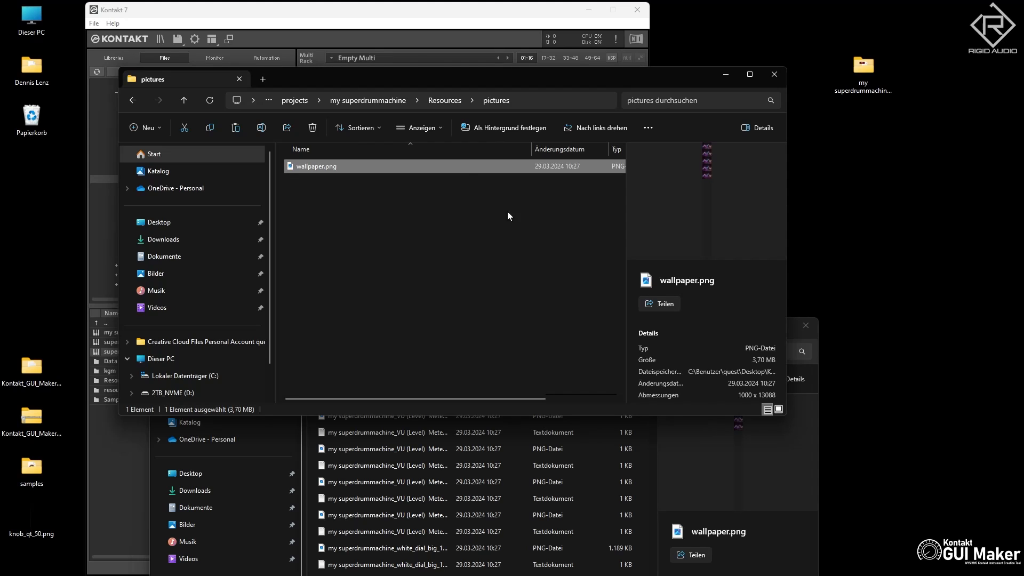
Review the contents of the project's Data, Resources > pictures and Samples folders
click(444, 97)
click(392, 100)
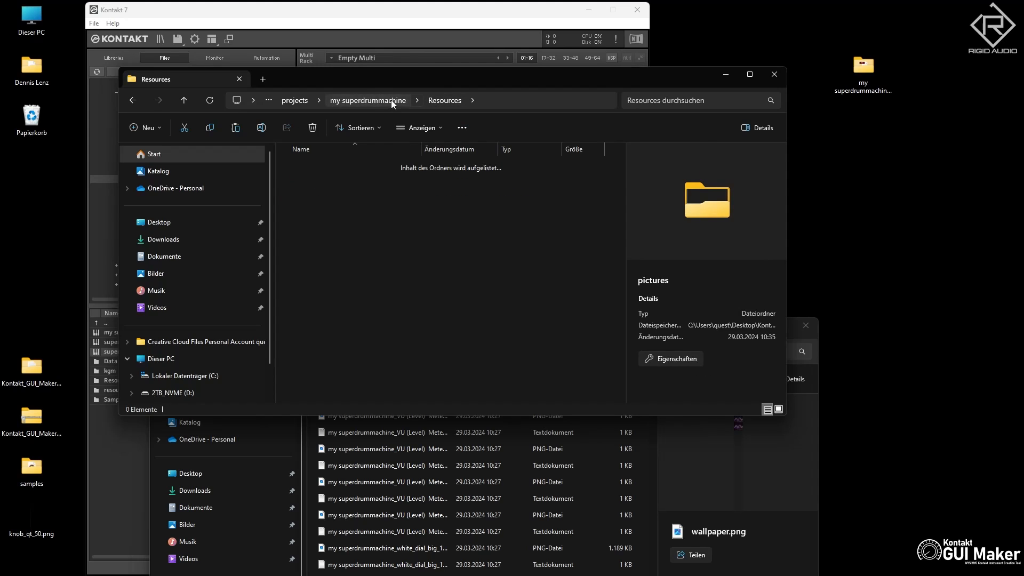
click(391, 314)
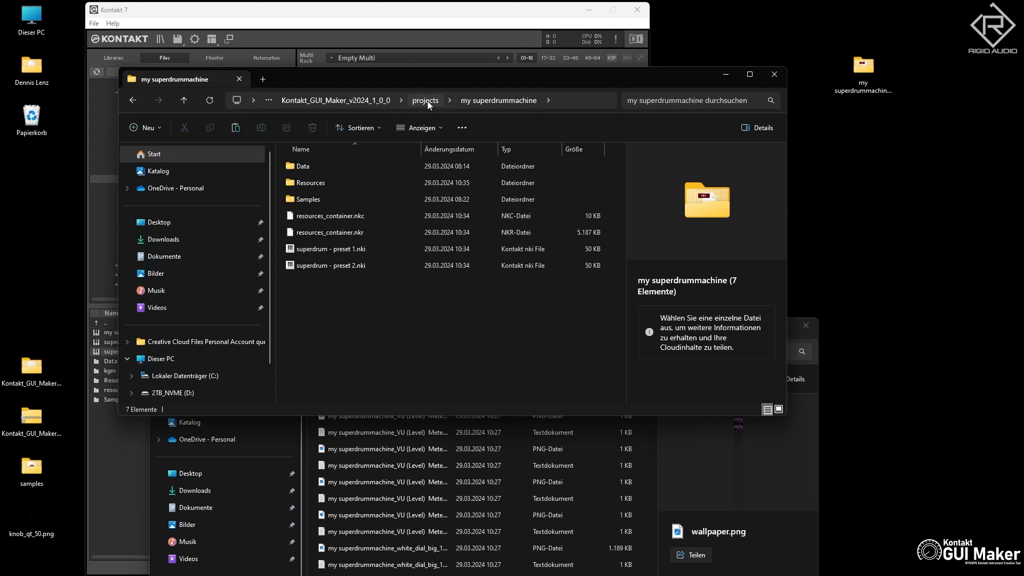
double_click(321, 167)
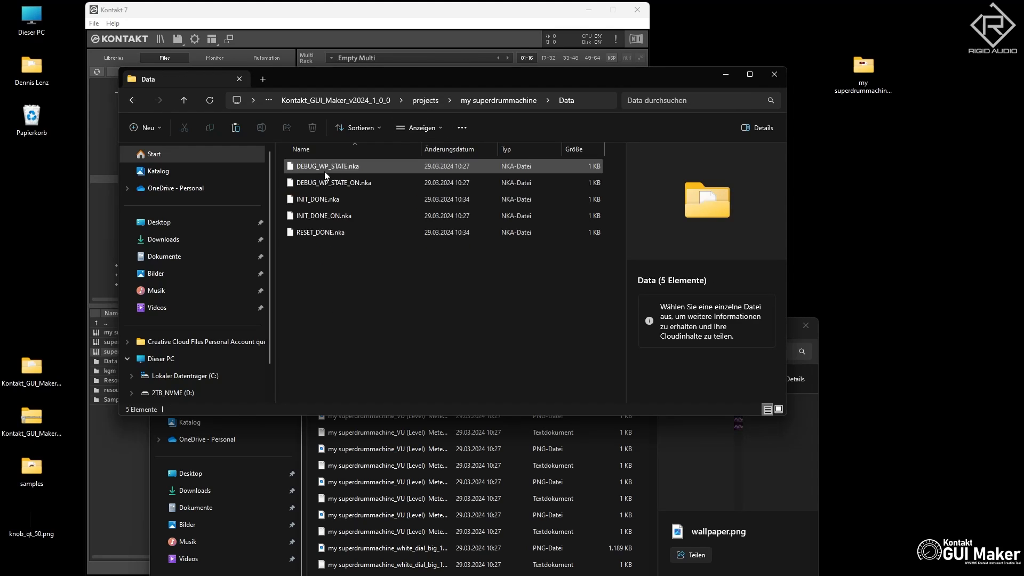
key(BackSpace)
double_click(324, 184)
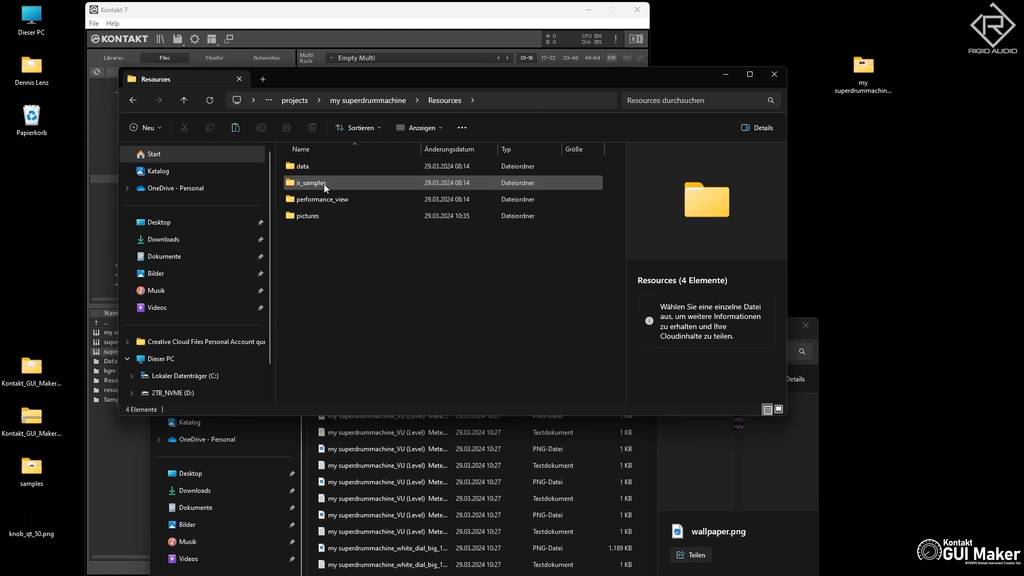
double_click(309, 216)
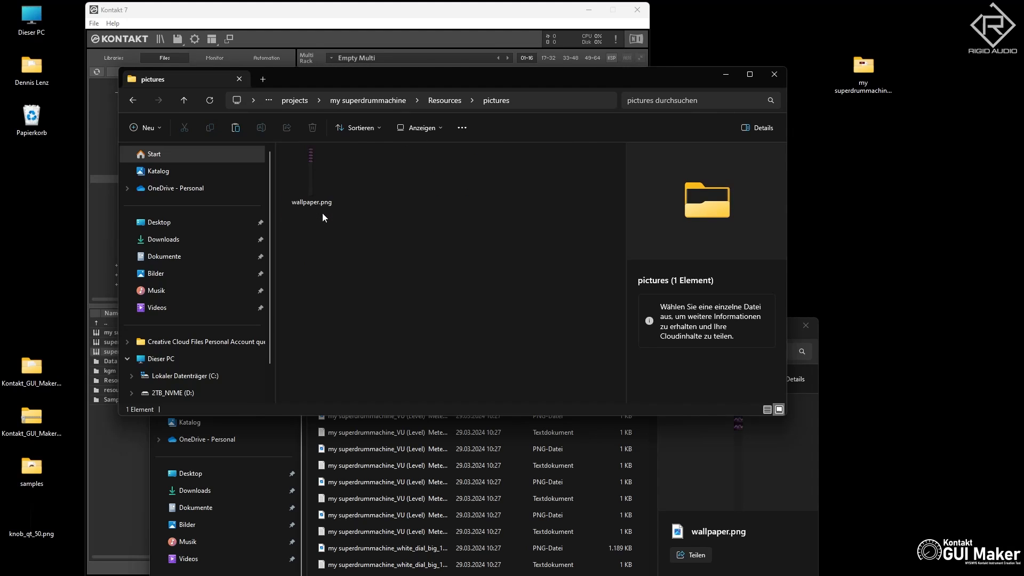
click(309, 174)
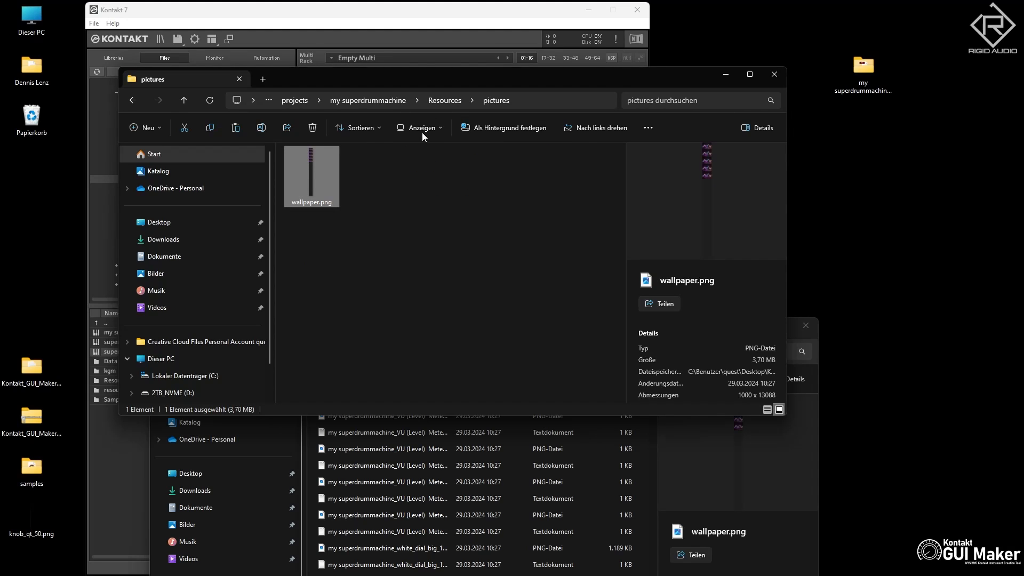
click(446, 100)
click(381, 101)
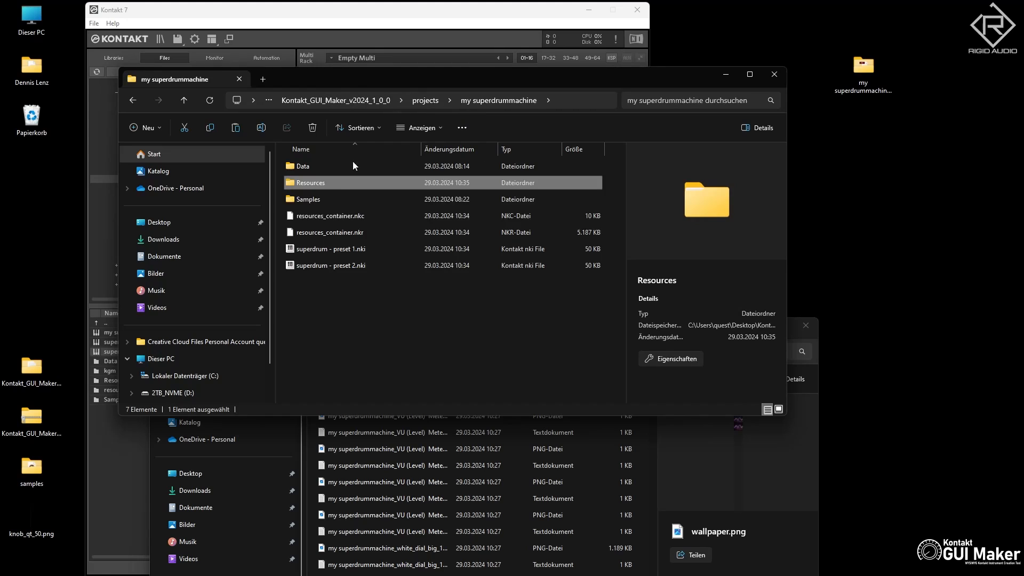
double_click(329, 202)
key(alt+Left)
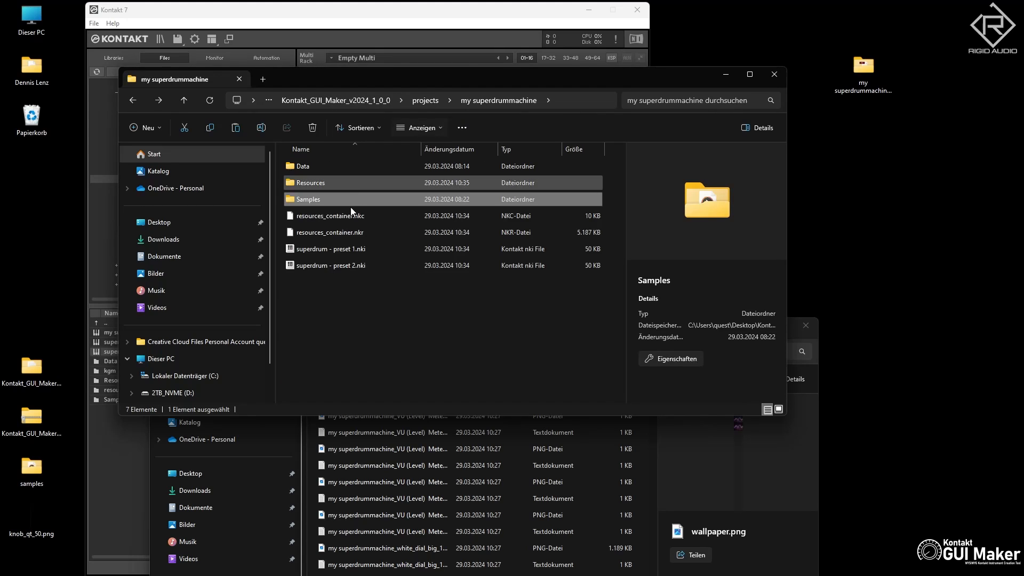
Compress the my superdrummachine folder in projects into a ZIP file named my superdrummachine.zip
click(429, 104)
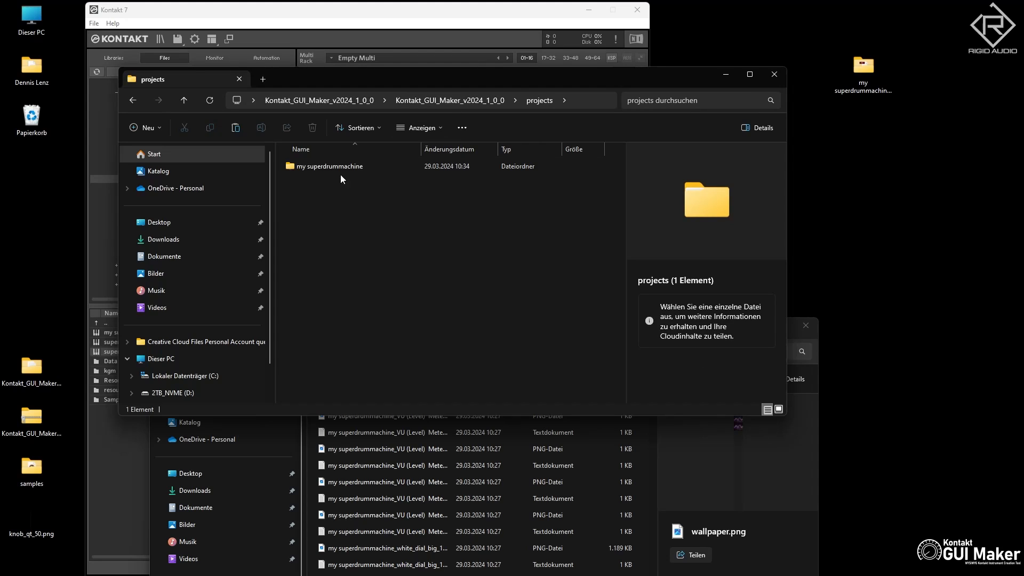
right_click(331, 167)
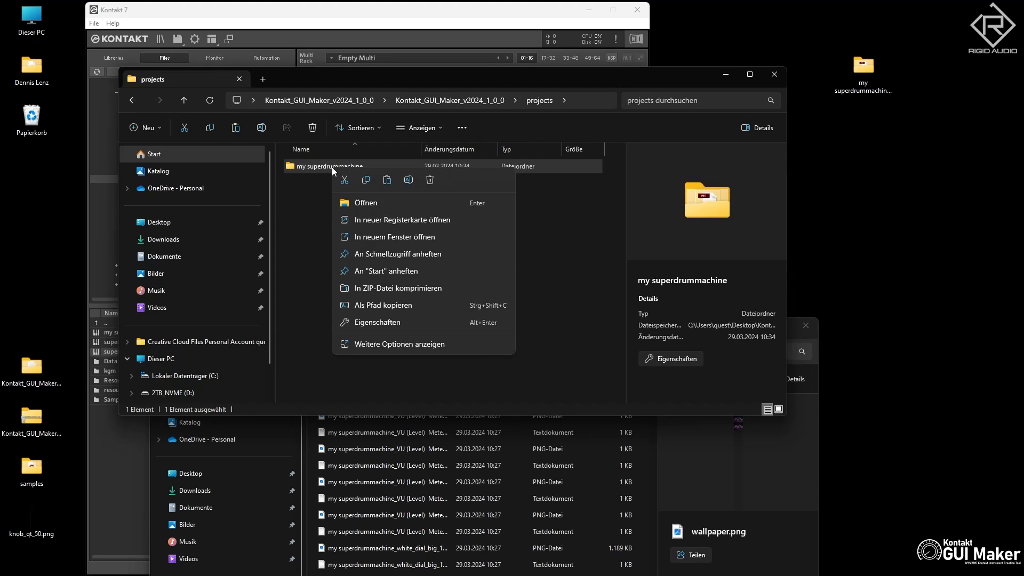
click(389, 290)
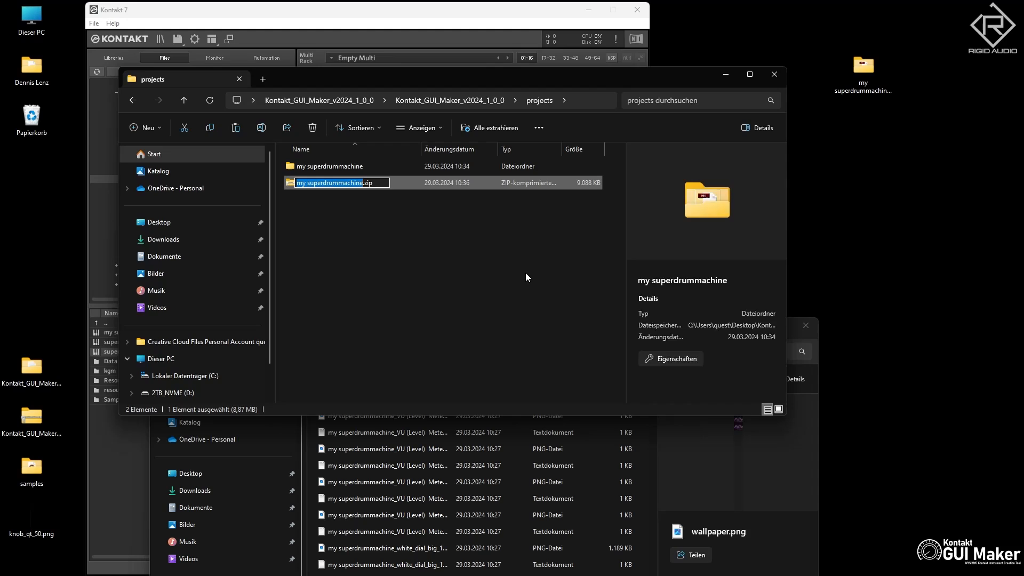
key(Return)
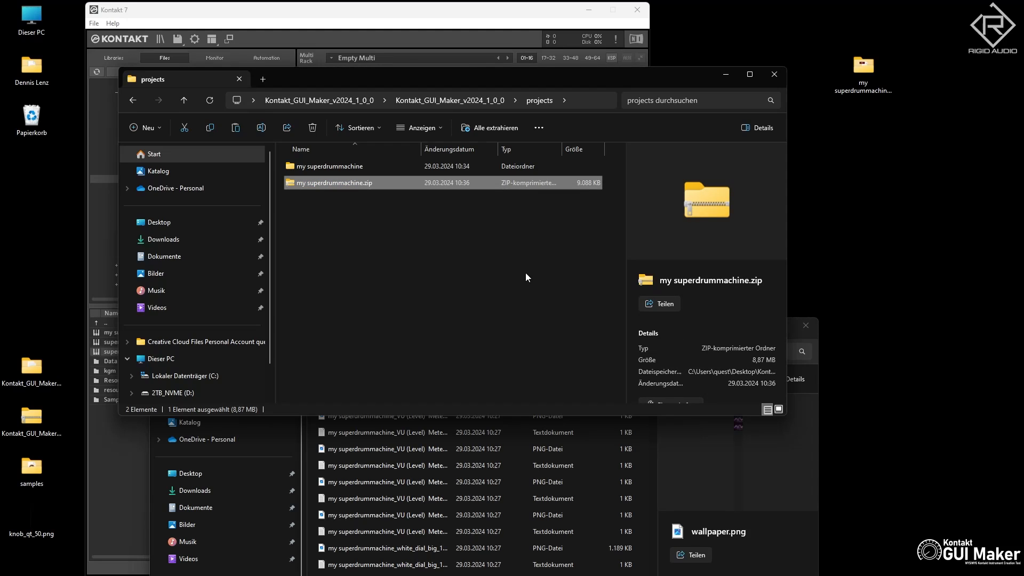